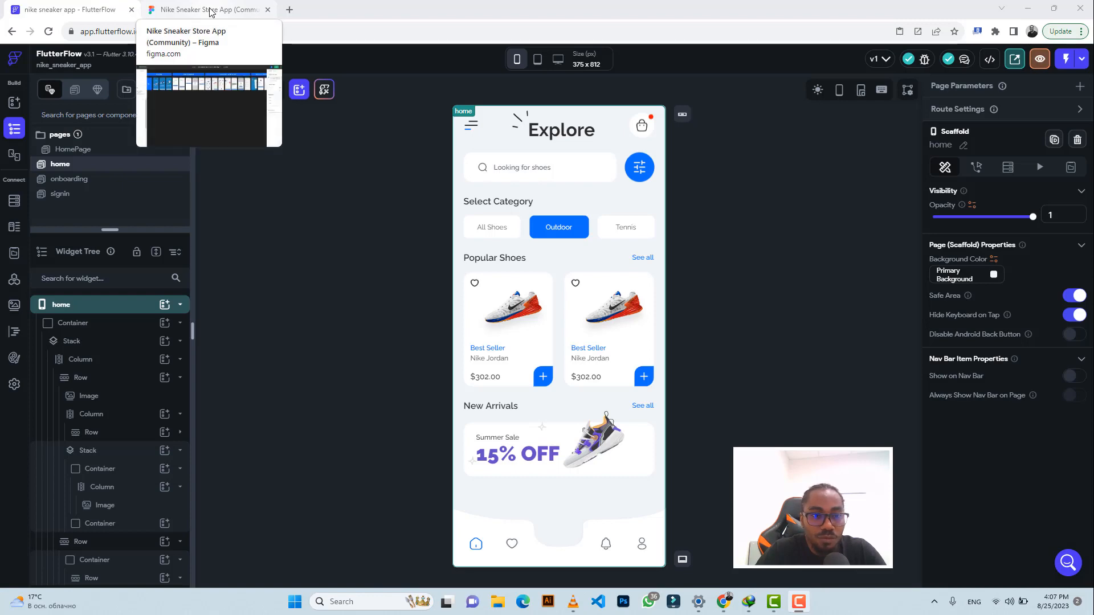
Switch to Figma and inspect the blue circle behind the bag icon in the Home screen's navigation bar, comparing it with the FlutterFlow page
{"action": "left_click", "coordinate": [210, 12]}
{"action": "scroll", "coordinate": [410, 277], "scroll_direction": "down", "scroll_amount": 5}
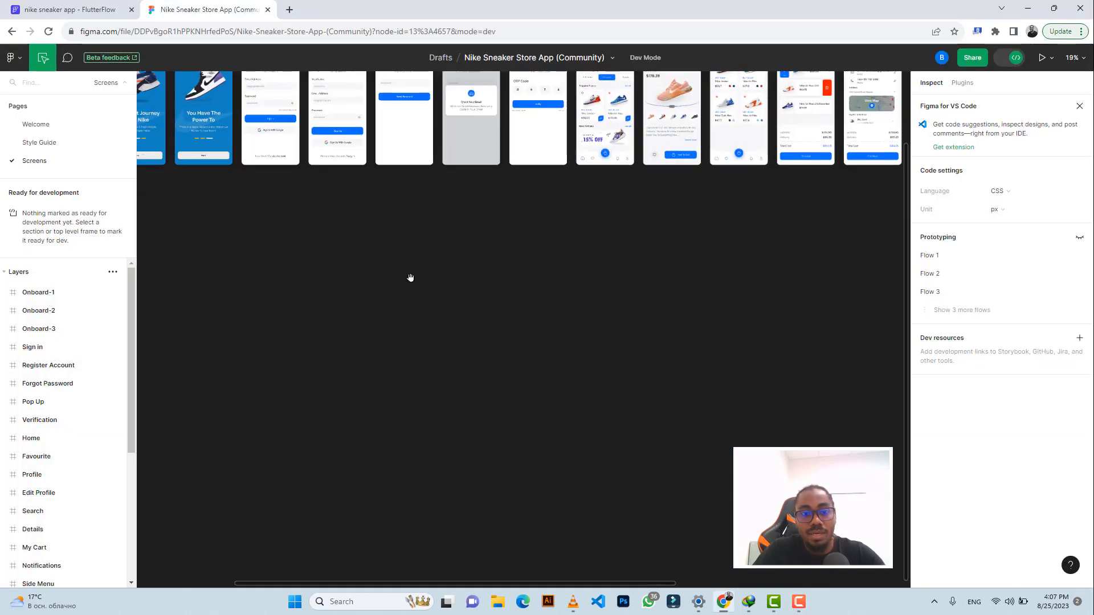
{"action": "scroll", "coordinate": [410, 277], "scroll_direction": "up", "scroll_amount": 5}
{"action": "scroll", "coordinate": [456, 291], "scroll_direction": "right", "scroll_amount": 3}
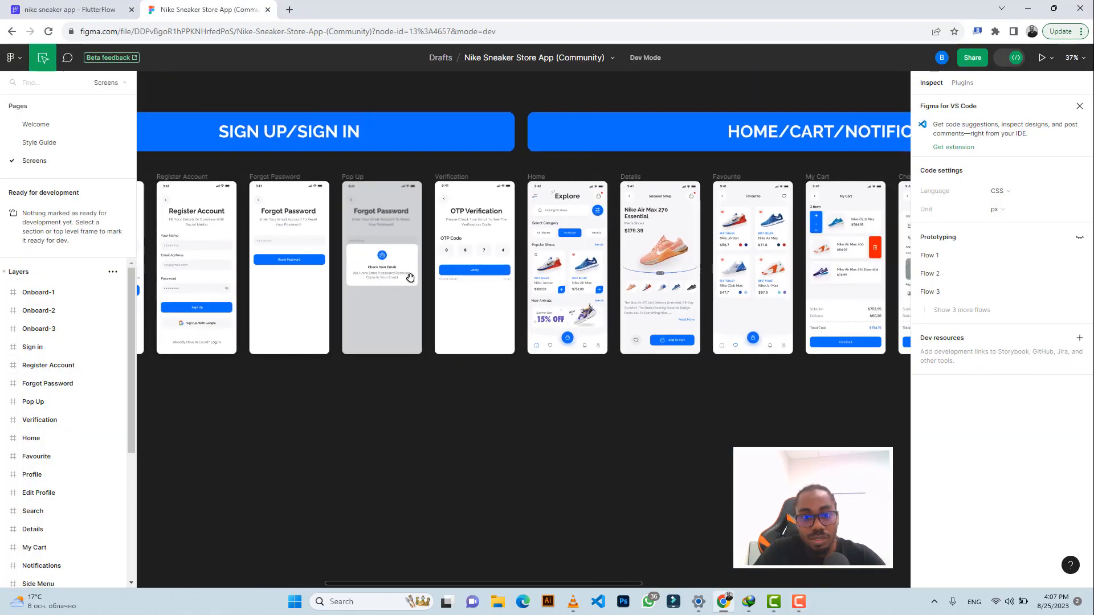
{"action": "scroll", "coordinate": [494, 301], "scroll_direction": "right", "scroll_amount": 3}
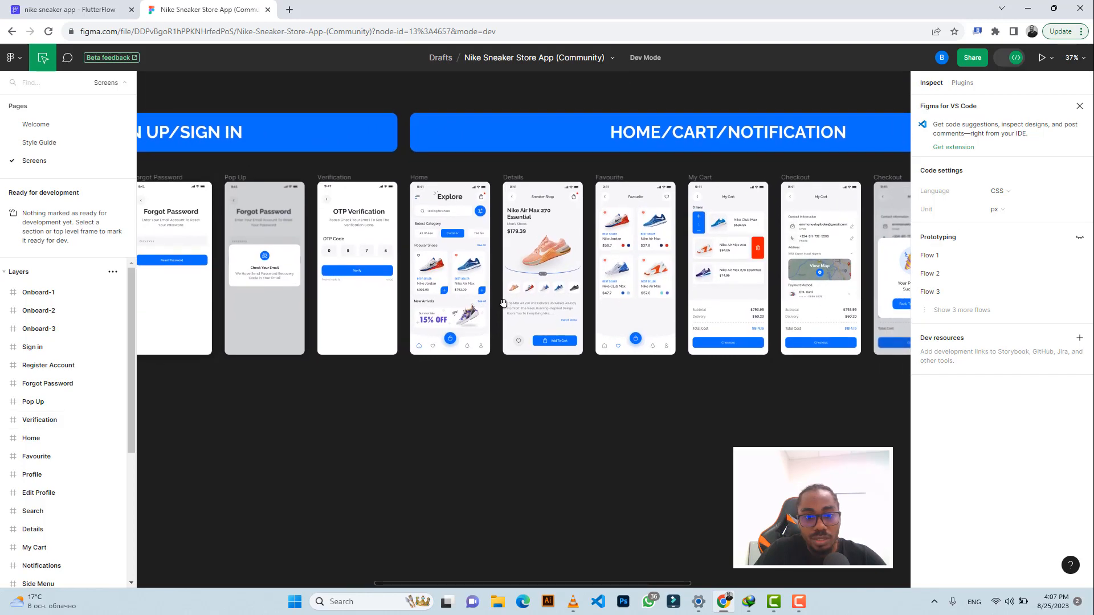
{"action": "scroll", "coordinate": [502, 302], "scroll_direction": "up", "scroll_amount": 10}
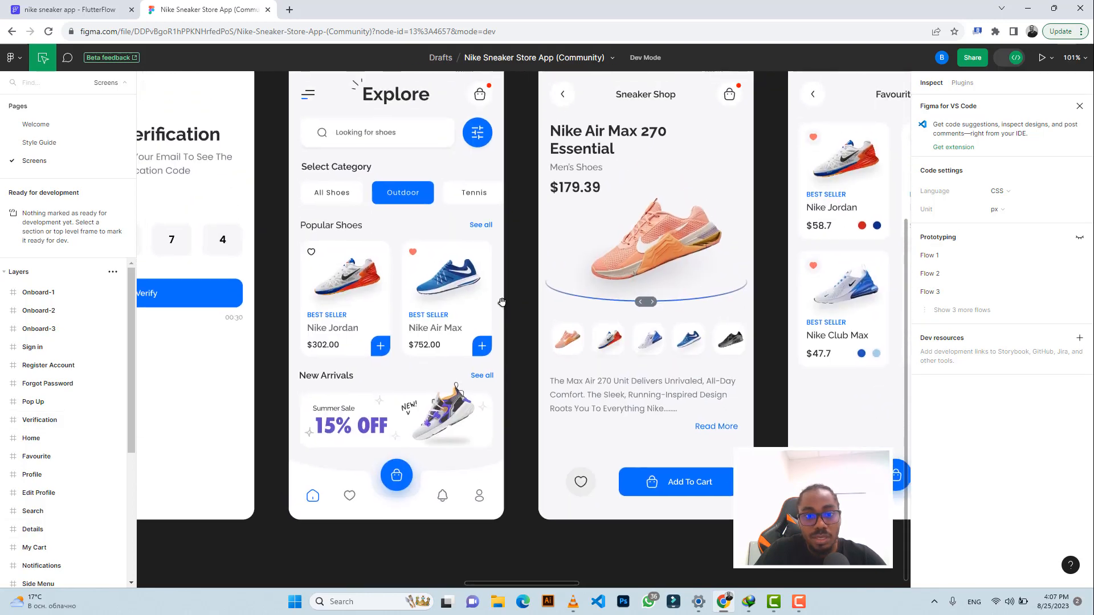
{"action": "scroll", "coordinate": [504, 303], "scroll_direction": "down", "scroll_amount": 5}
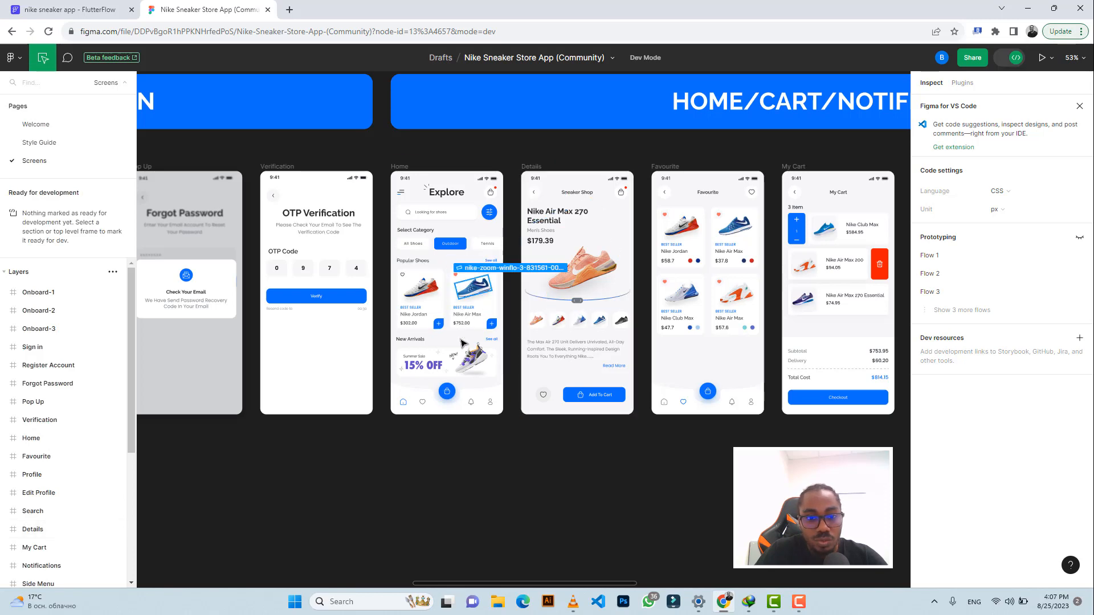
{"action": "scroll", "coordinate": [454, 391], "scroll_direction": "up", "scroll_amount": 5}
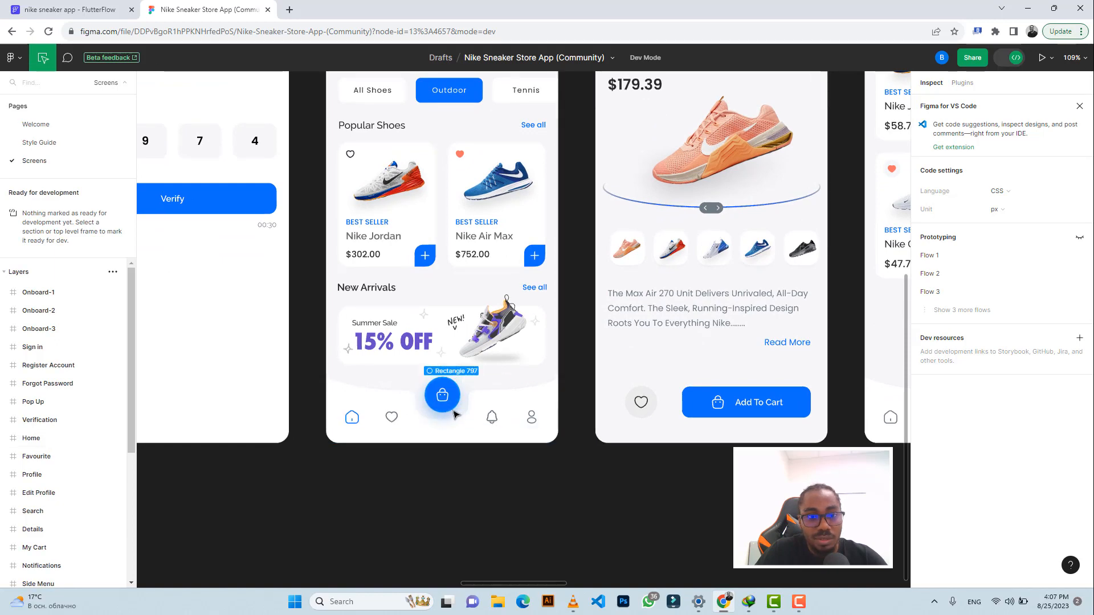
{"action": "scroll", "coordinate": [454, 414], "scroll_direction": "up", "scroll_amount": 4}
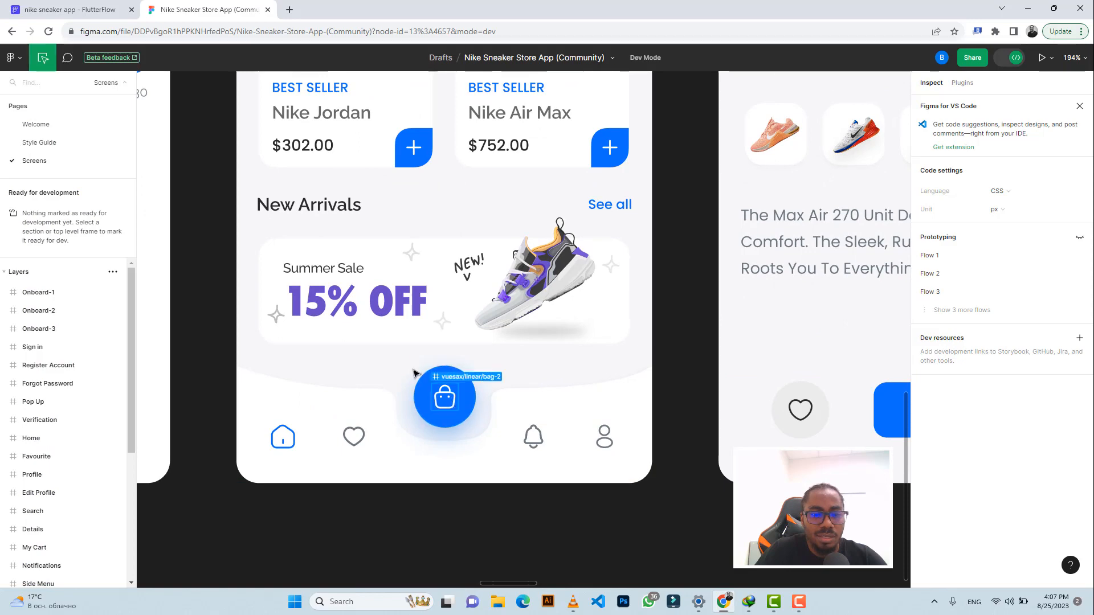
{"action": "left_click", "coordinate": [449, 375]}
{"action": "left_click", "coordinate": [74, 10]}
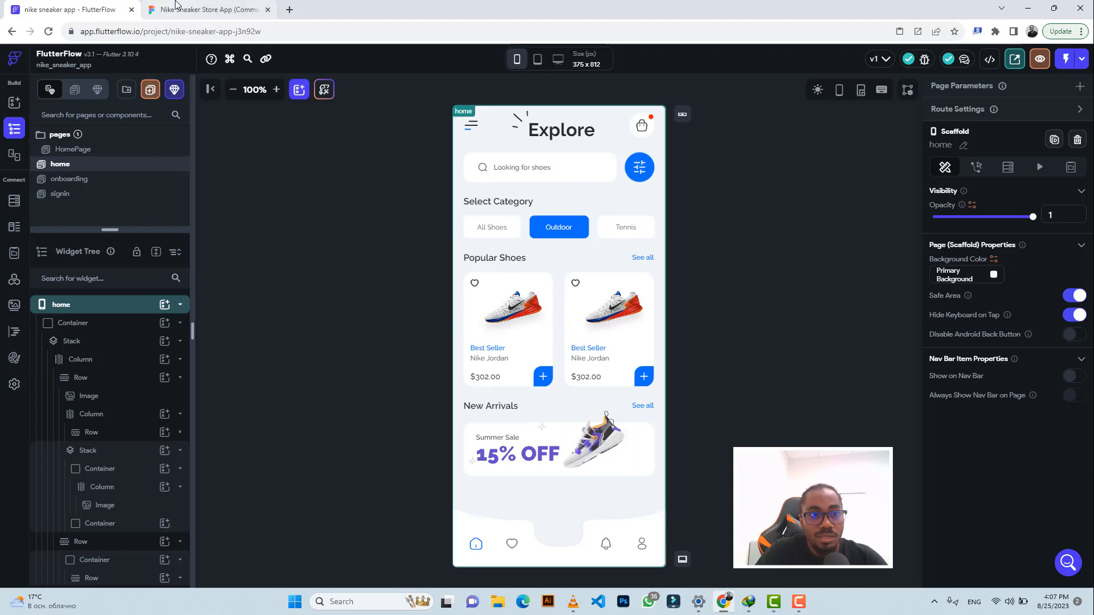
{"action": "left_click", "coordinate": [208, 10]}
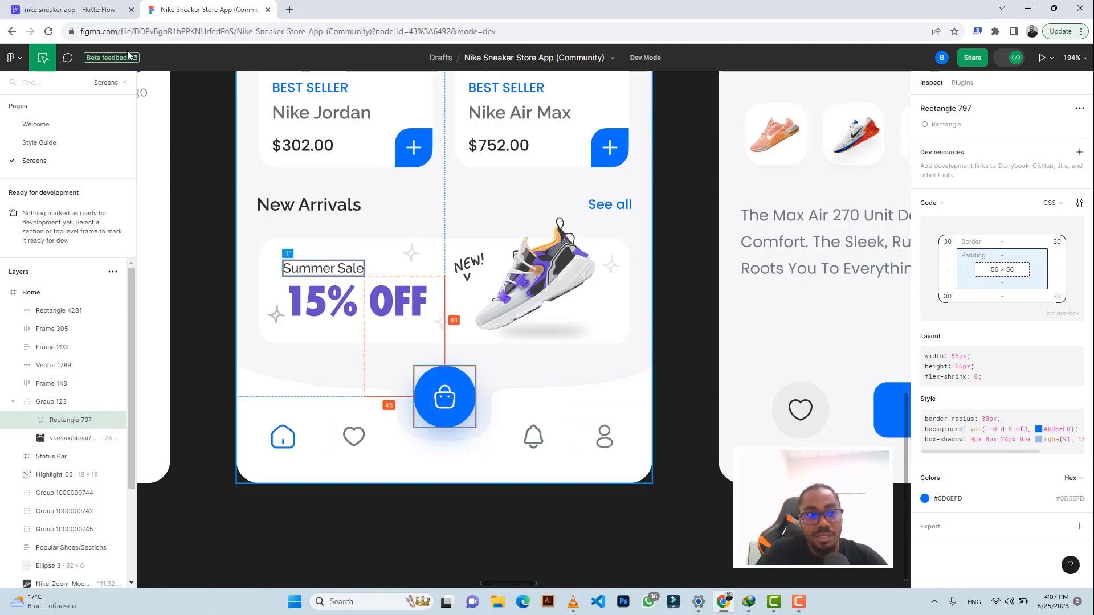
Switch to FlutterFlow, add a Row to the home page's outermost Stack, and place a Container inside that Row
{"action": "left_click", "coordinate": [95, 11]}
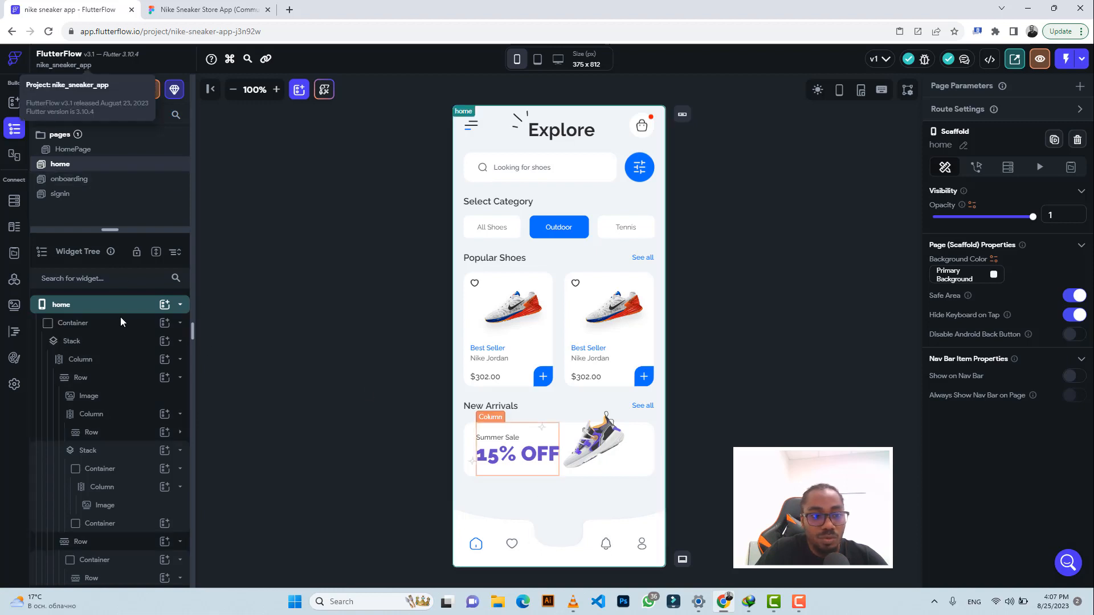
{"action": "left_click", "coordinate": [73, 340]}
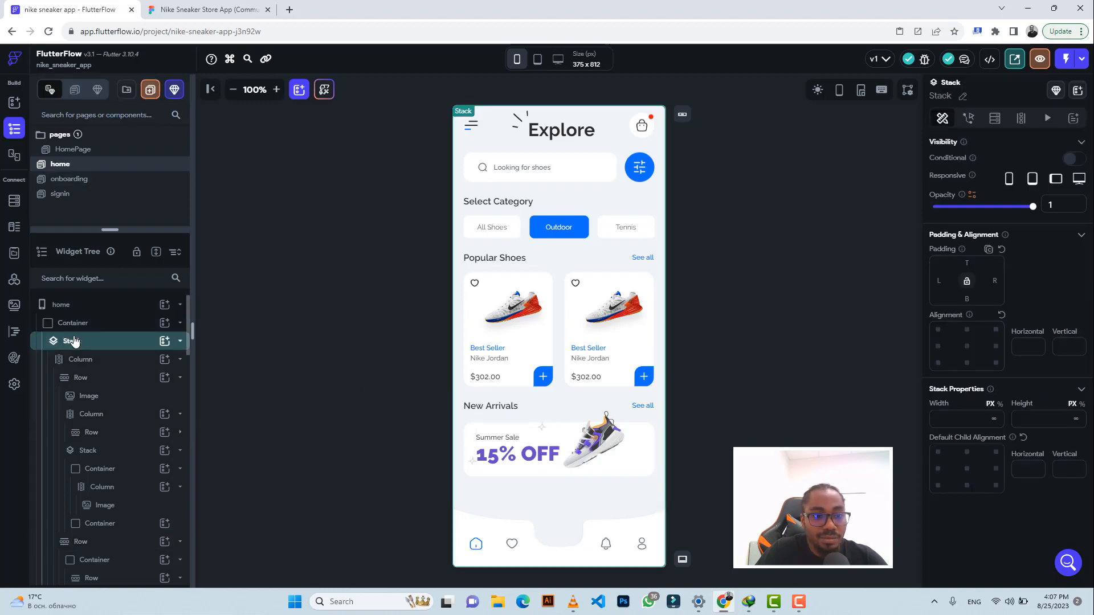
{"action": "left_click", "coordinate": [164, 341]}
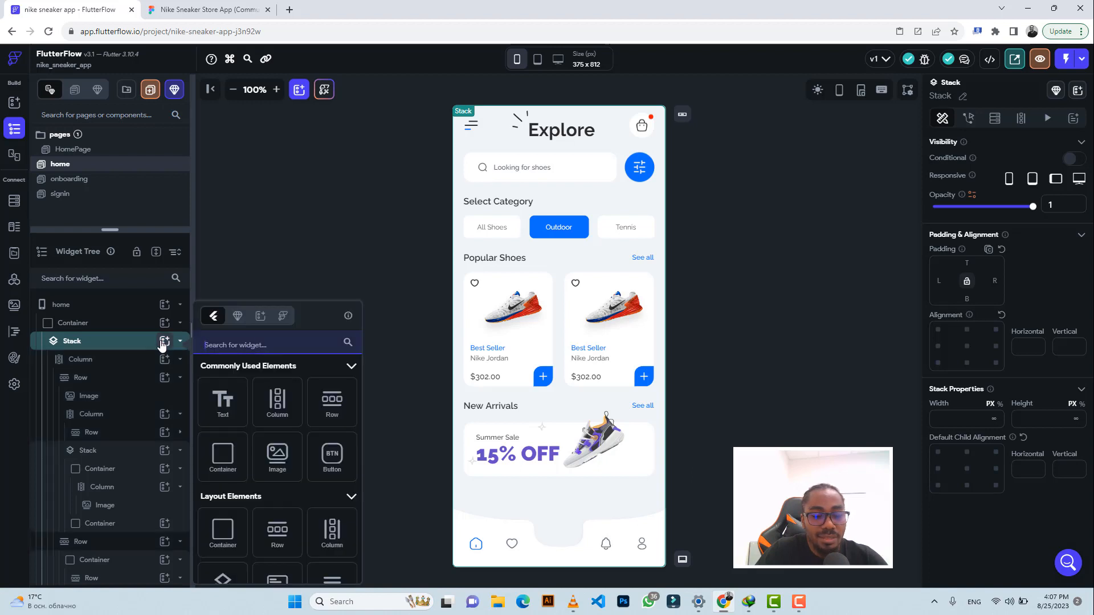
{"action": "left_click", "coordinate": [330, 408]}
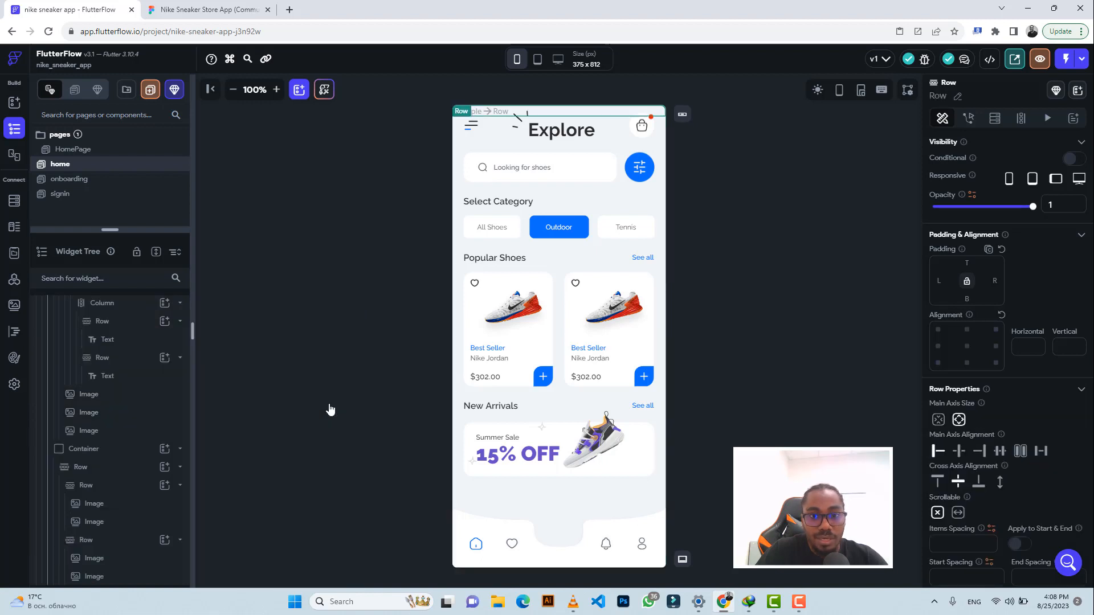
{"action": "scroll", "coordinate": [125, 417], "scroll_direction": "down", "scroll_amount": 1}
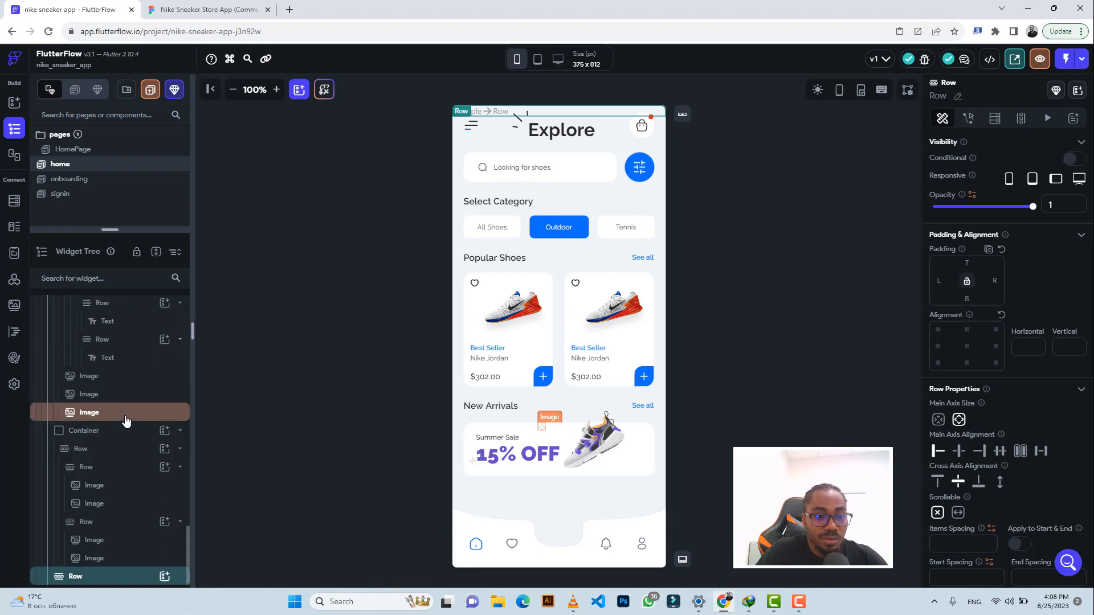
{"action": "left_click", "coordinate": [164, 578]}
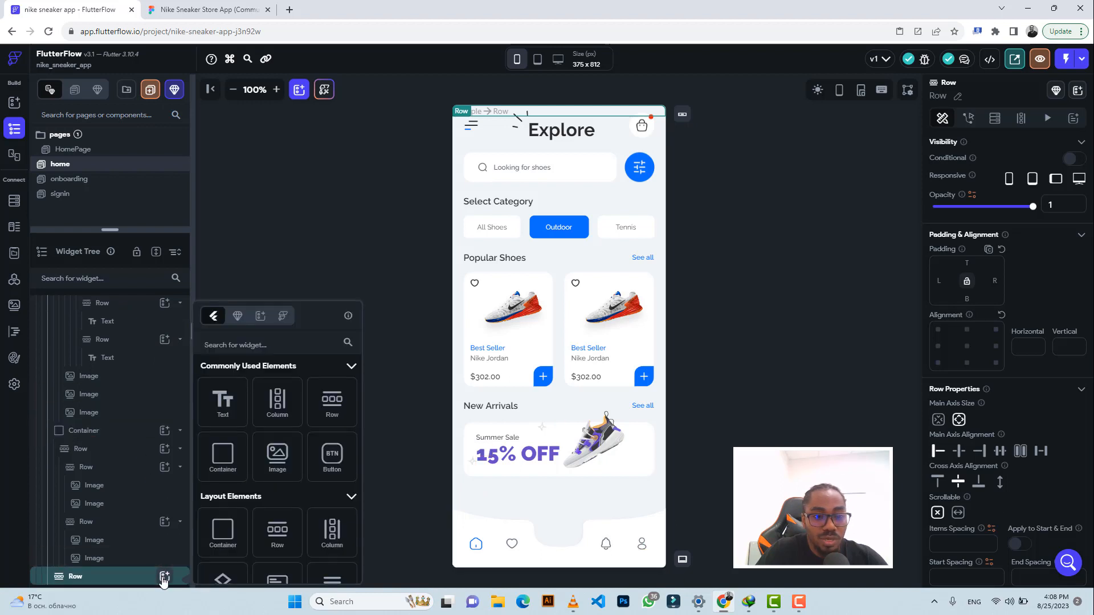
{"action": "left_click", "coordinate": [221, 457]}
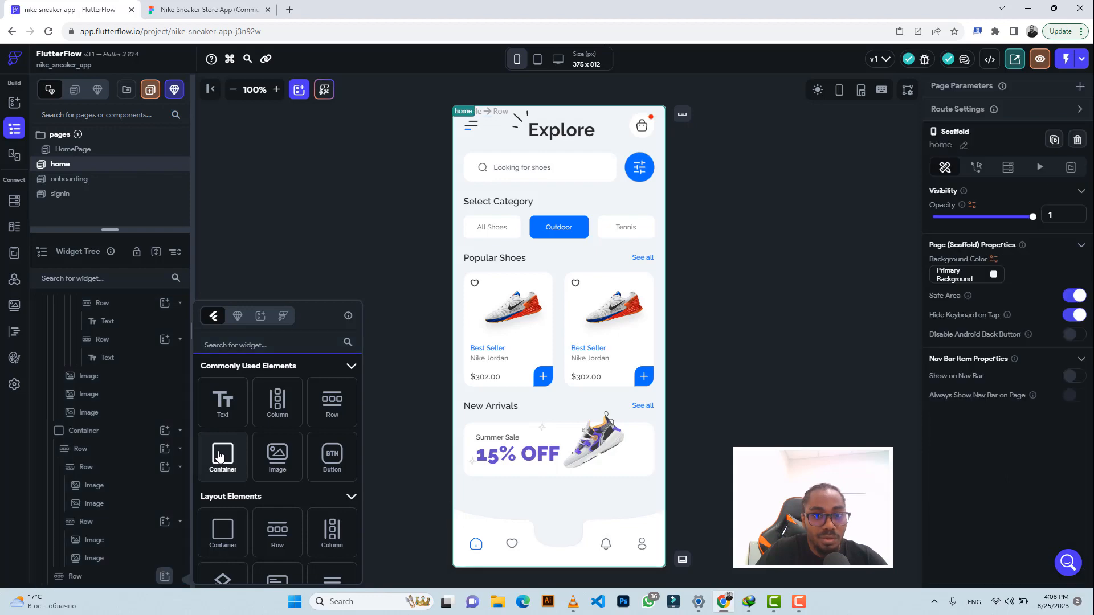
Copy the bag button circle's hex color in Figma and return to FlutterFlow
{"action": "left_click", "coordinate": [205, 10]}
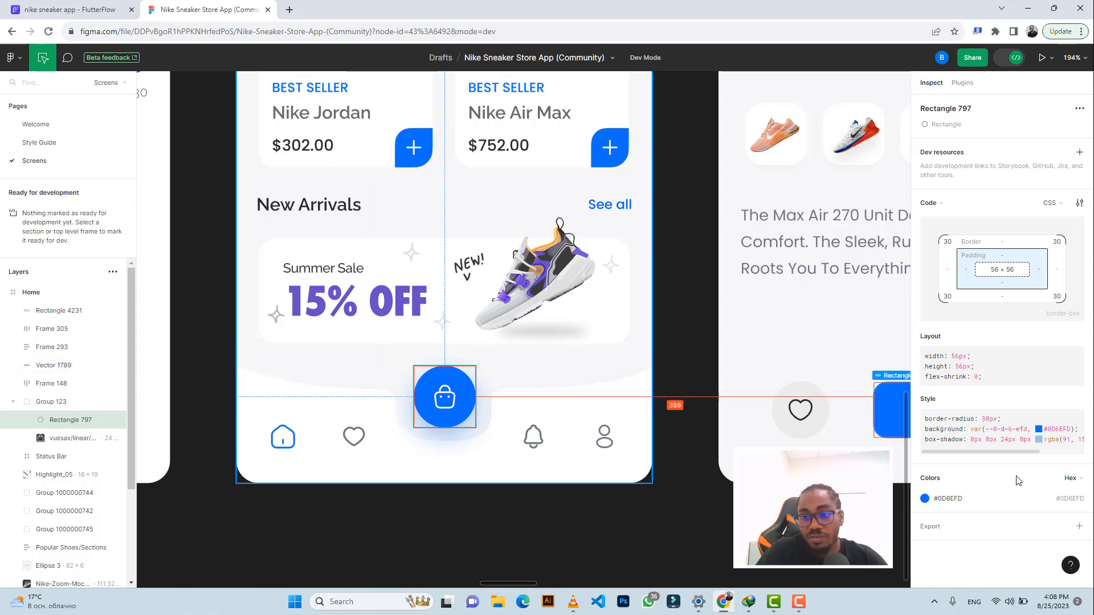
{"action": "left_click", "coordinate": [1065, 507]}
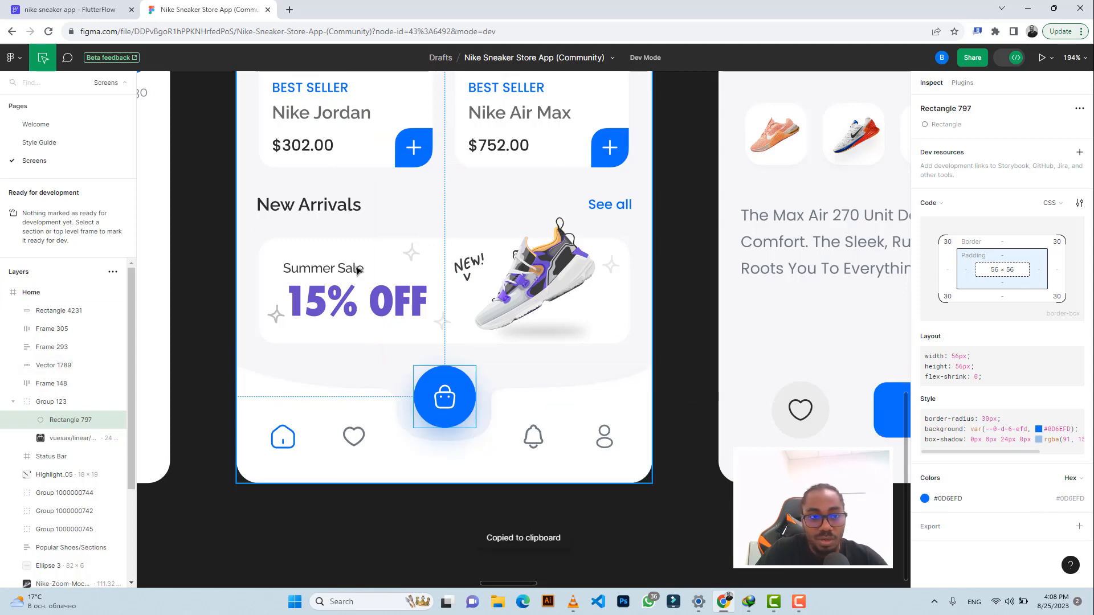
{"action": "left_click", "coordinate": [111, 14]}
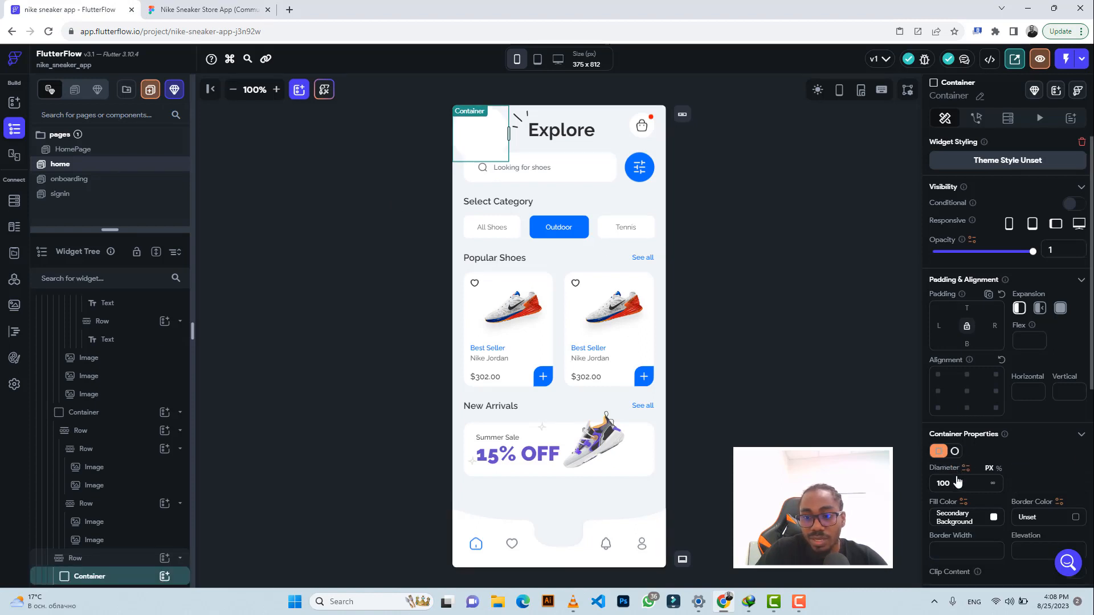
Make the new Container circular with a diameter of 56 px and a fill color of #0D6EFD
{"action": "left_click", "coordinate": [953, 452]}
{"action": "left_click", "coordinate": [952, 483]}
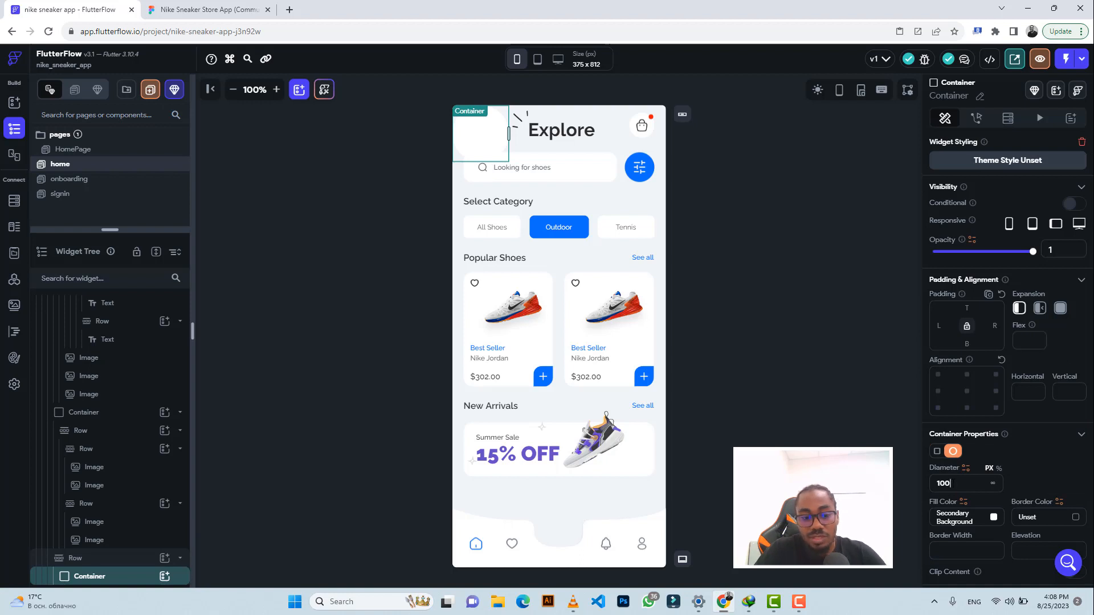
{"action": "type", "text": "5"}
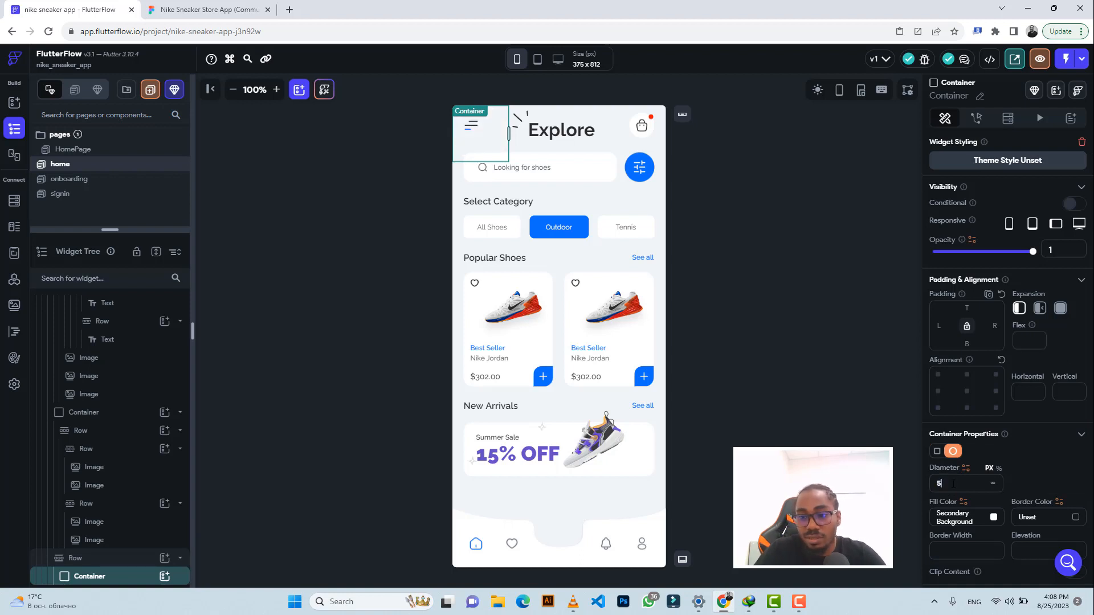
{"action": "type", "text": "6"}
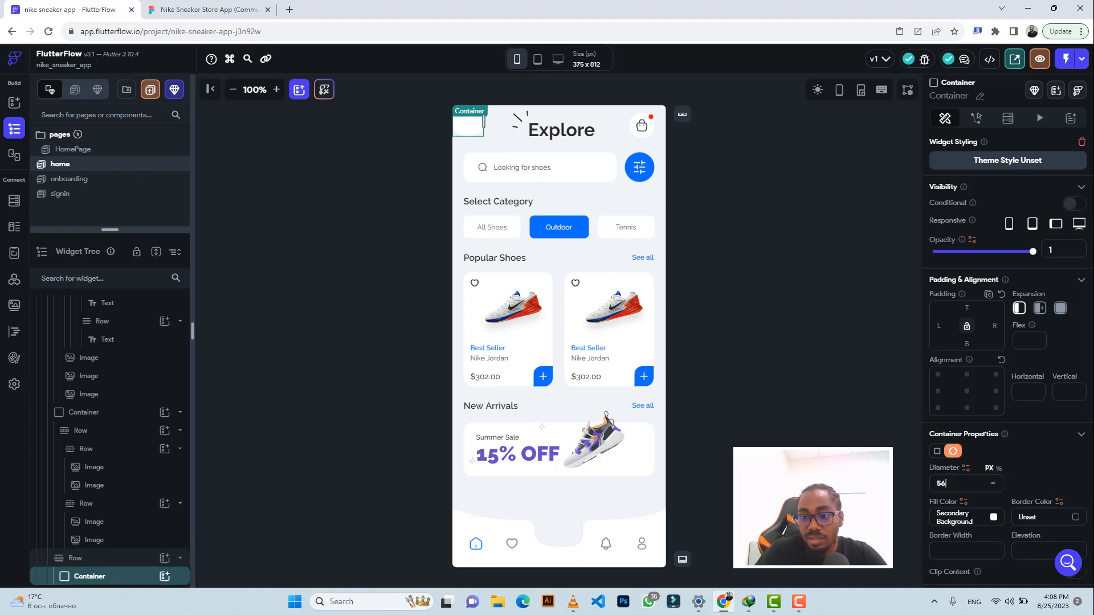
{"action": "left_click", "coordinate": [969, 517]}
{"action": "key", "text": "ctrl+v"}
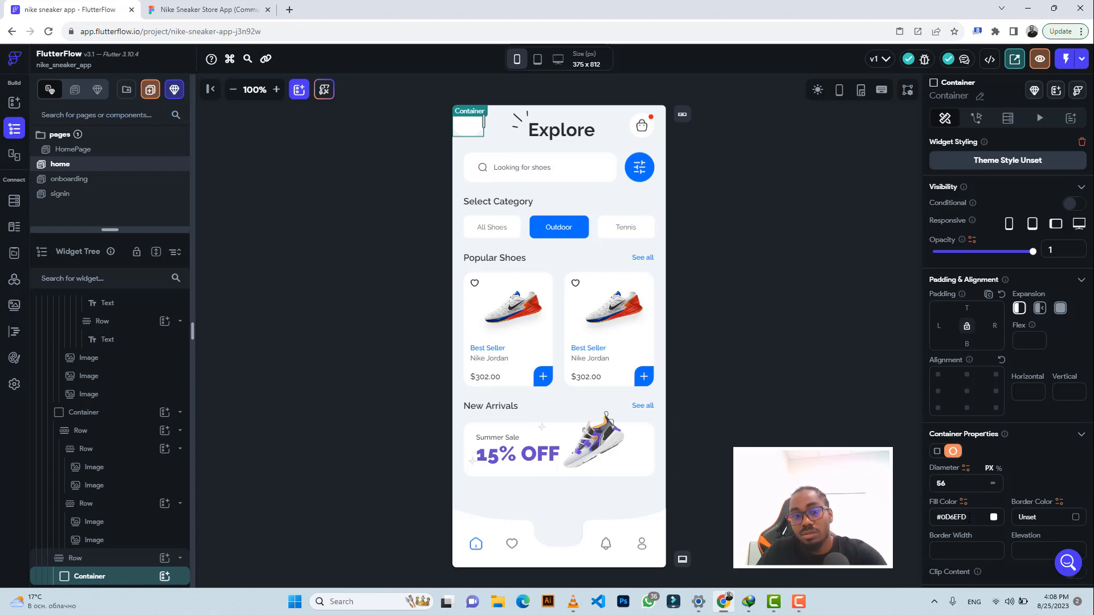
{"action": "key", "text": "Return"}
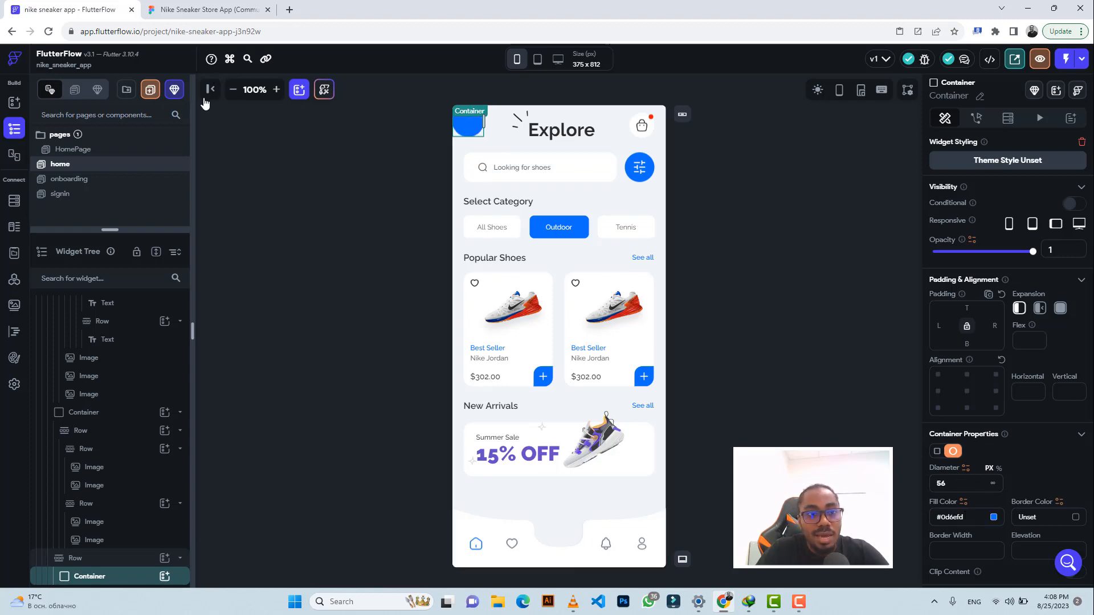
Switch to Figma and export the white bag-2 icon from the Home screen's navigation bar as a 3x PNG
{"action": "left_click", "coordinate": [245, 9]}
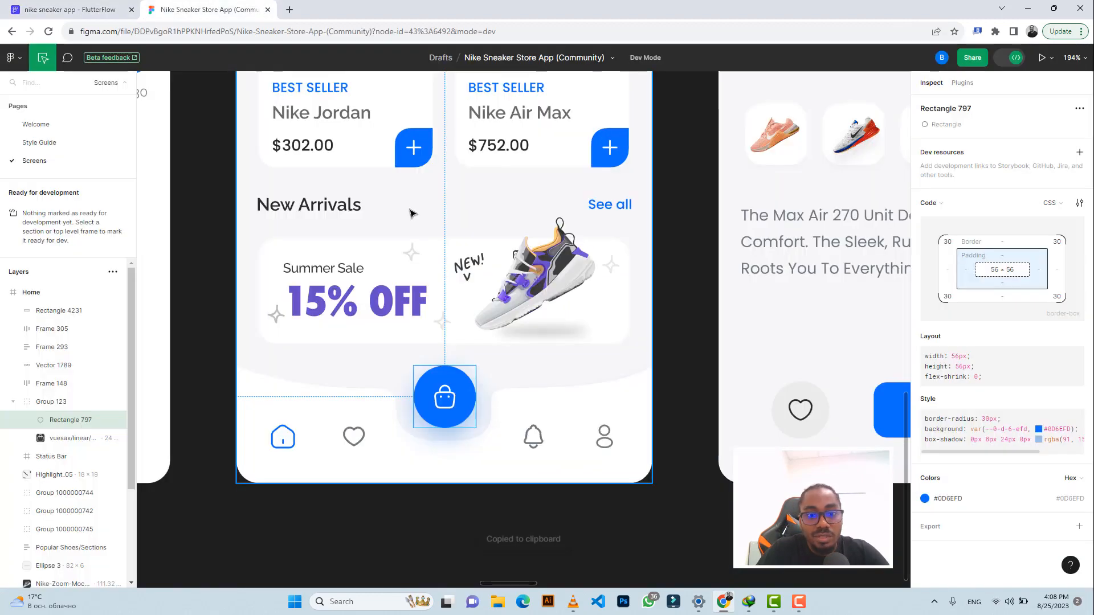
{"action": "left_click", "coordinate": [445, 394]}
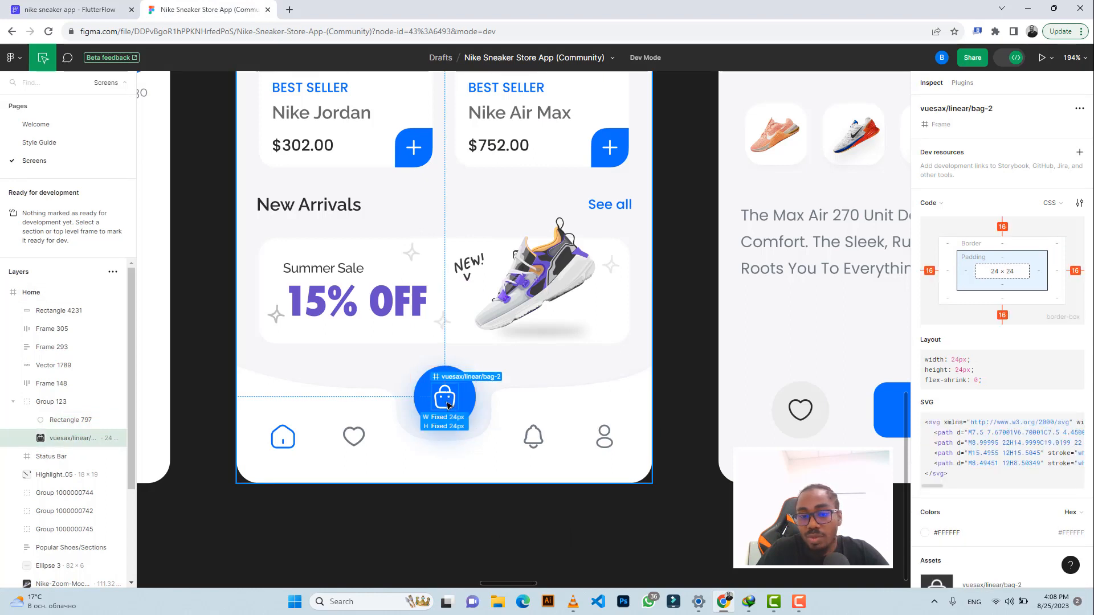
{"action": "scroll", "coordinate": [992, 444], "scroll_direction": "down", "scroll_amount": 2}
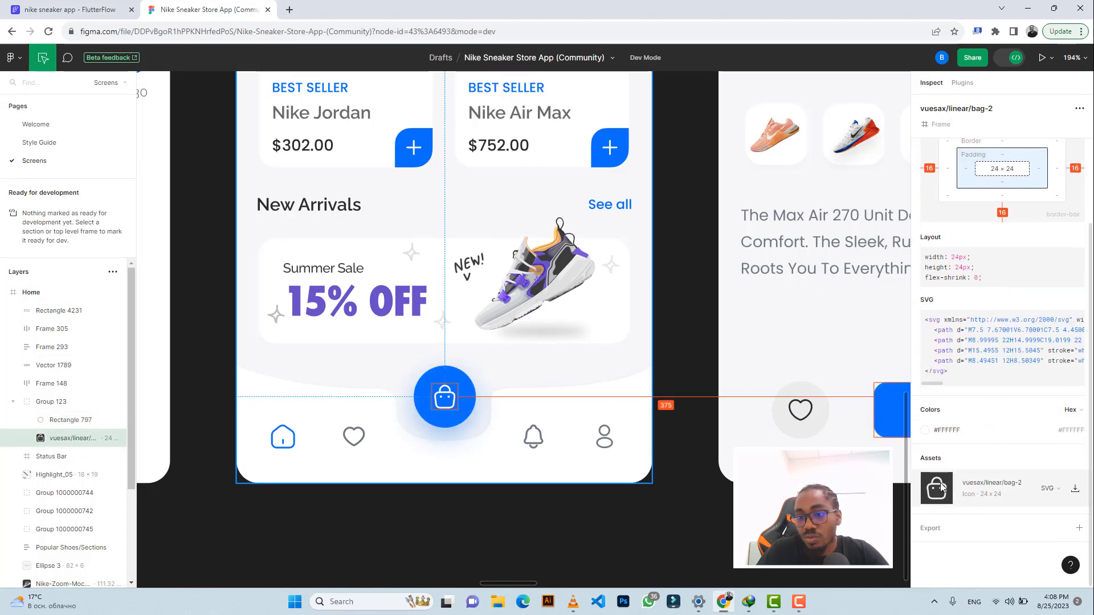
{"action": "left_click", "coordinate": [939, 529]}
{"action": "scroll", "coordinate": [946, 512], "scroll_direction": "down", "scroll_amount": 2}
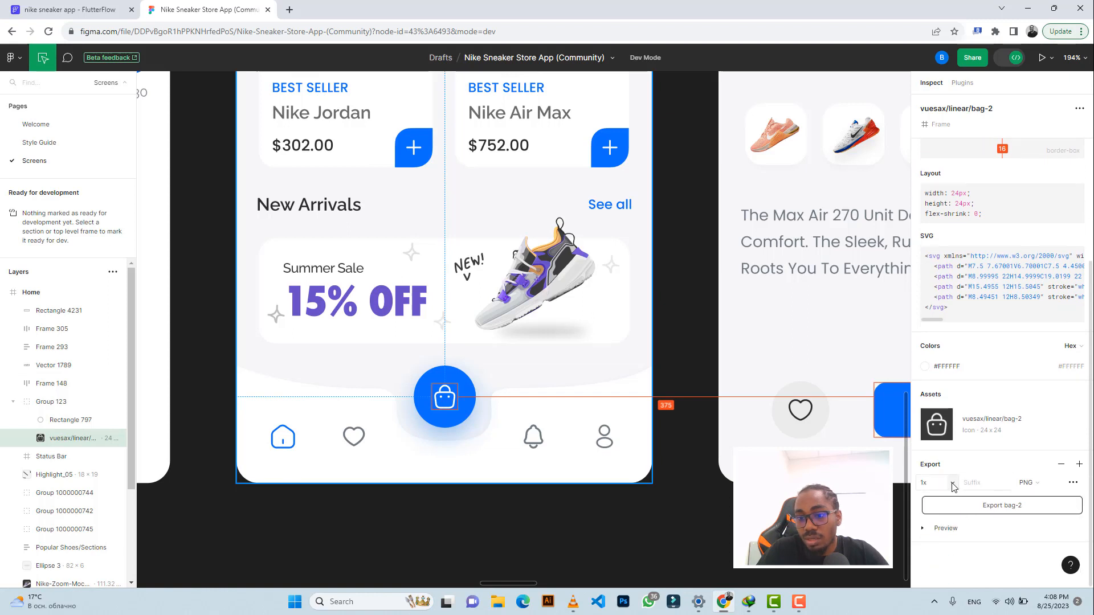
{"action": "left_click", "coordinate": [953, 483]}
{"action": "left_click", "coordinate": [950, 523]}
{"action": "left_click", "coordinate": [961, 529]}
{"action": "scroll", "coordinate": [979, 485], "scroll_direction": "down", "scroll_amount": 2}
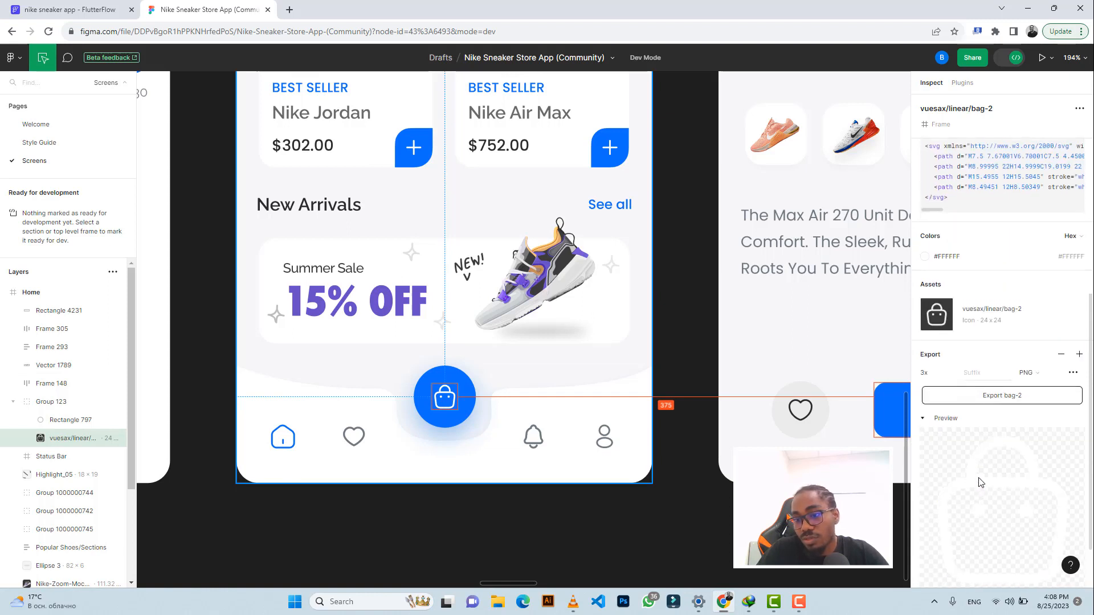
{"action": "left_click", "coordinate": [987, 397]}
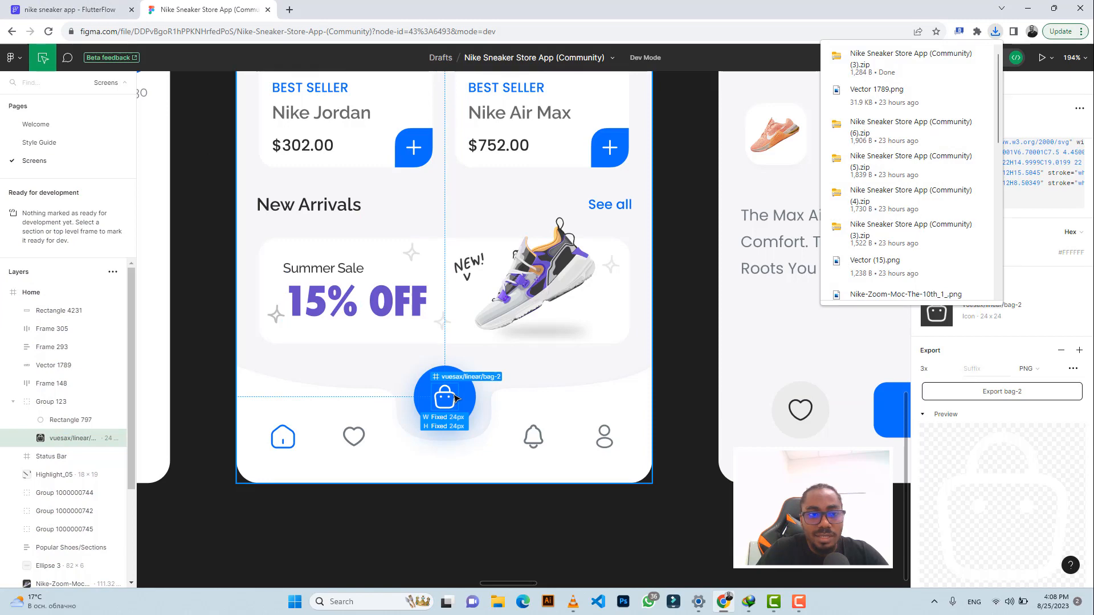
Switch to FlutterFlow, add a Column inside the blue circular Container, and place an Image inside that Column
{"action": "left_click", "coordinate": [69, 10]}
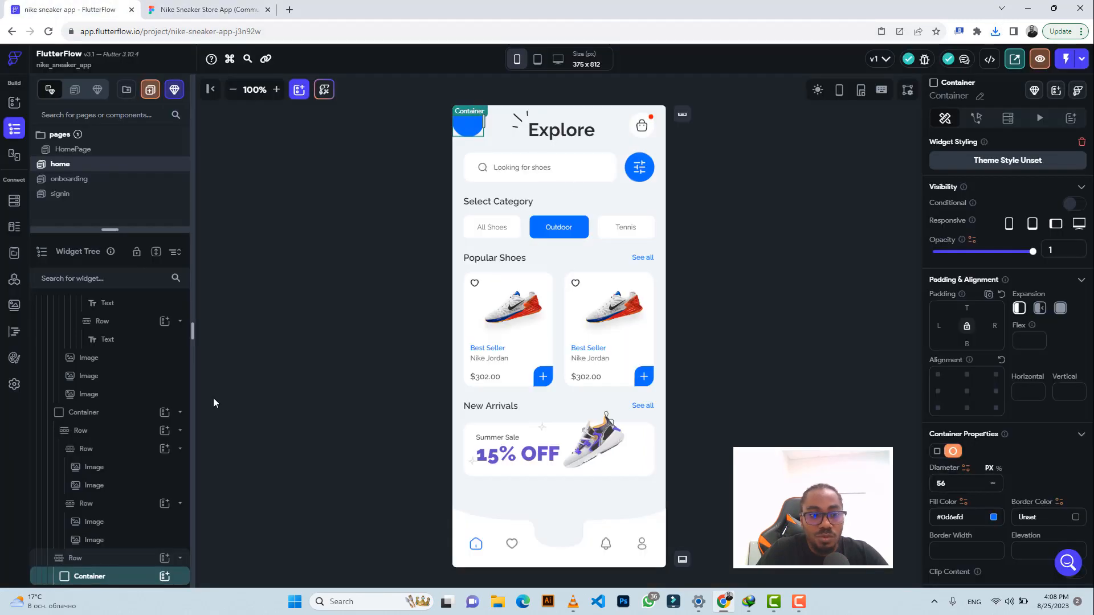
{"action": "left_click", "coordinate": [165, 577]}
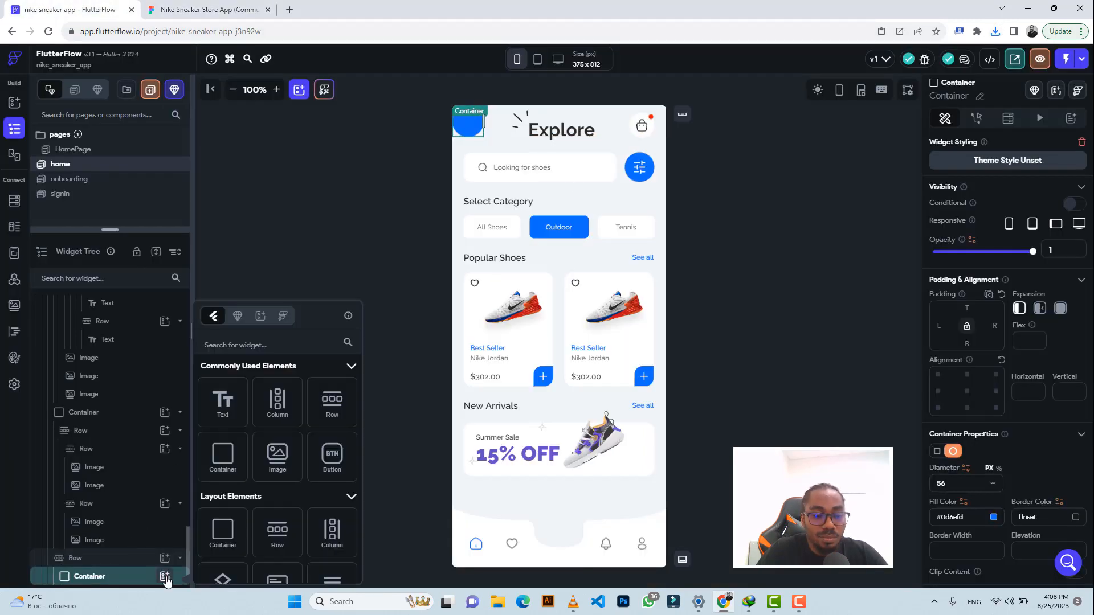
{"action": "left_click", "coordinate": [276, 406]}
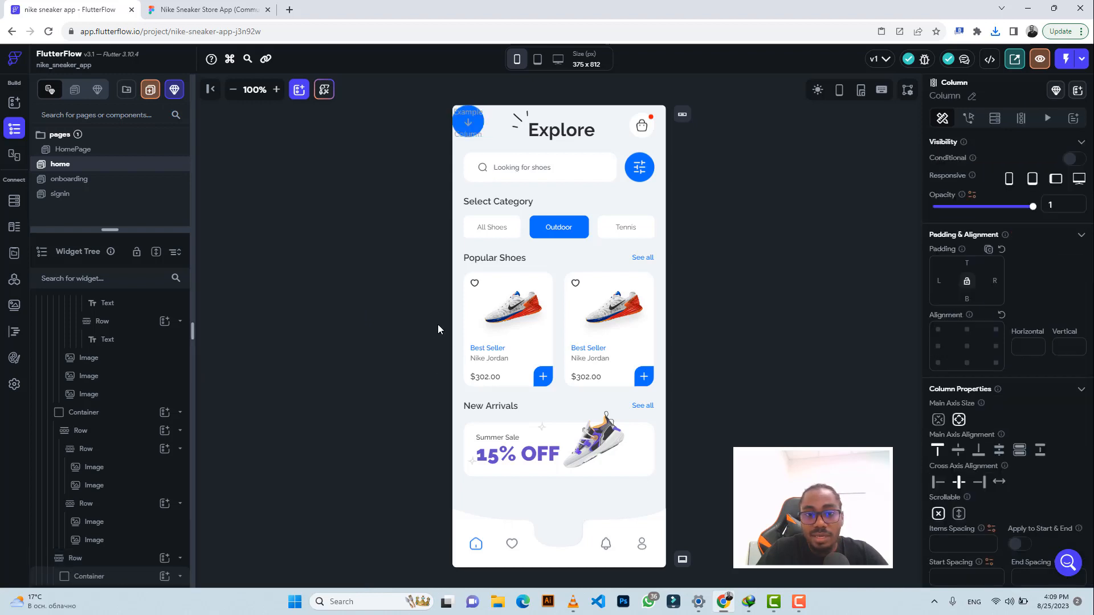
{"action": "scroll", "coordinate": [151, 524], "scroll_direction": "down", "scroll_amount": 1}
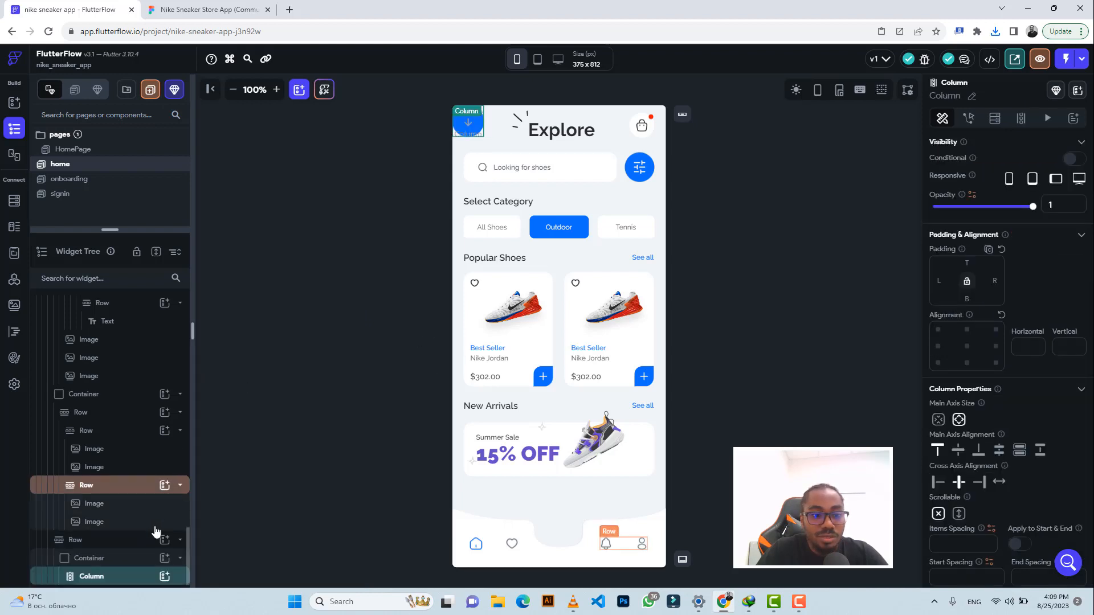
{"action": "left_click", "coordinate": [164, 577]}
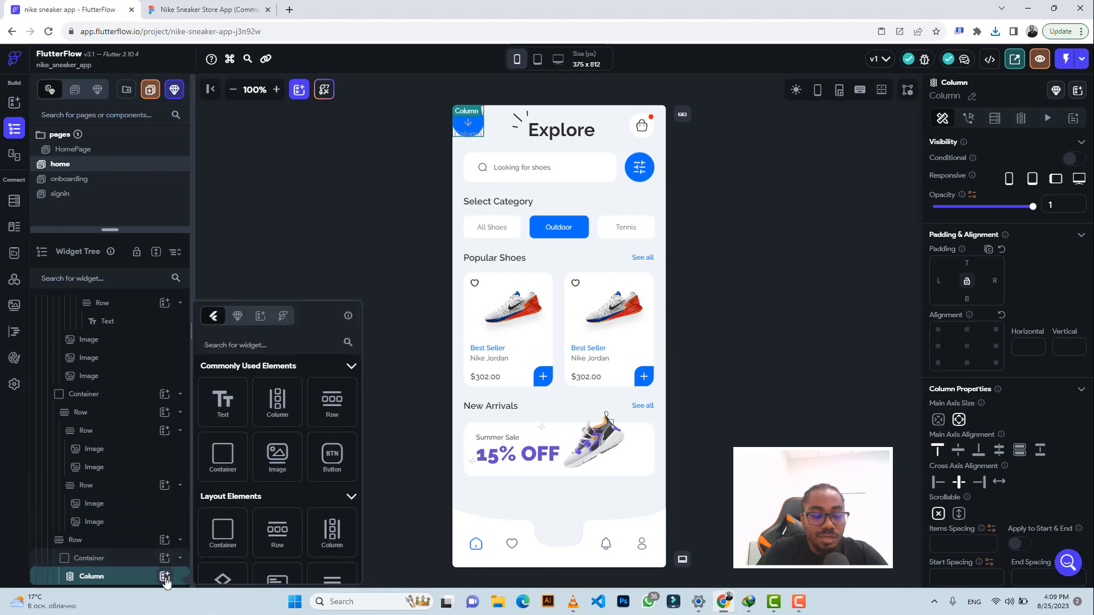
{"action": "left_click", "coordinate": [278, 459]}
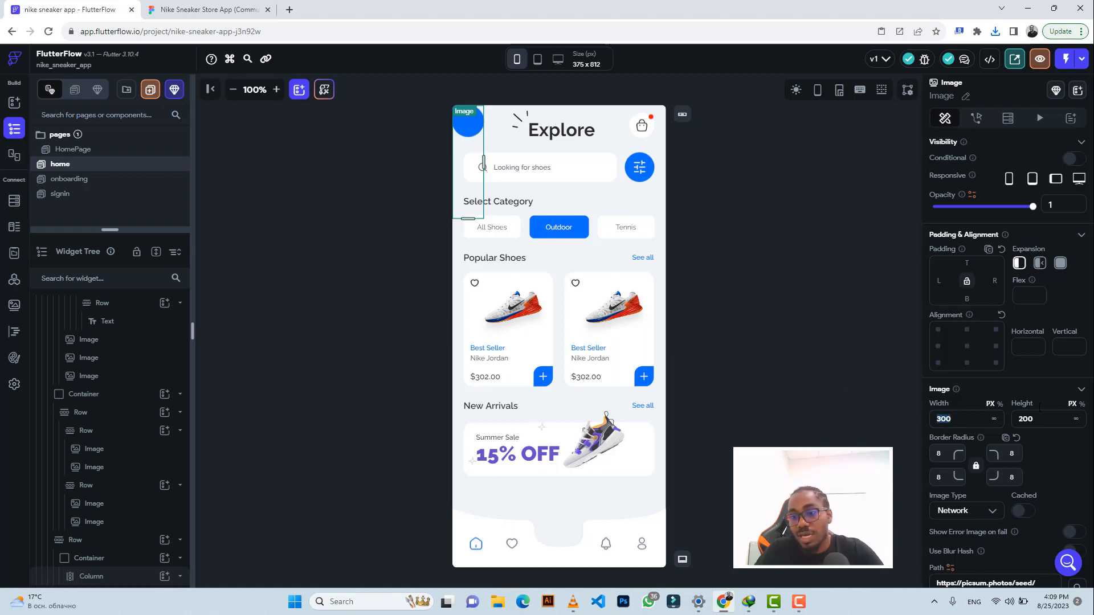
Set the new Image to 24 px wide and 24 px high, clear its border radius, and make its image type Asset
{"action": "type", "text": "24"}
{"action": "key", "text": "Tab"}
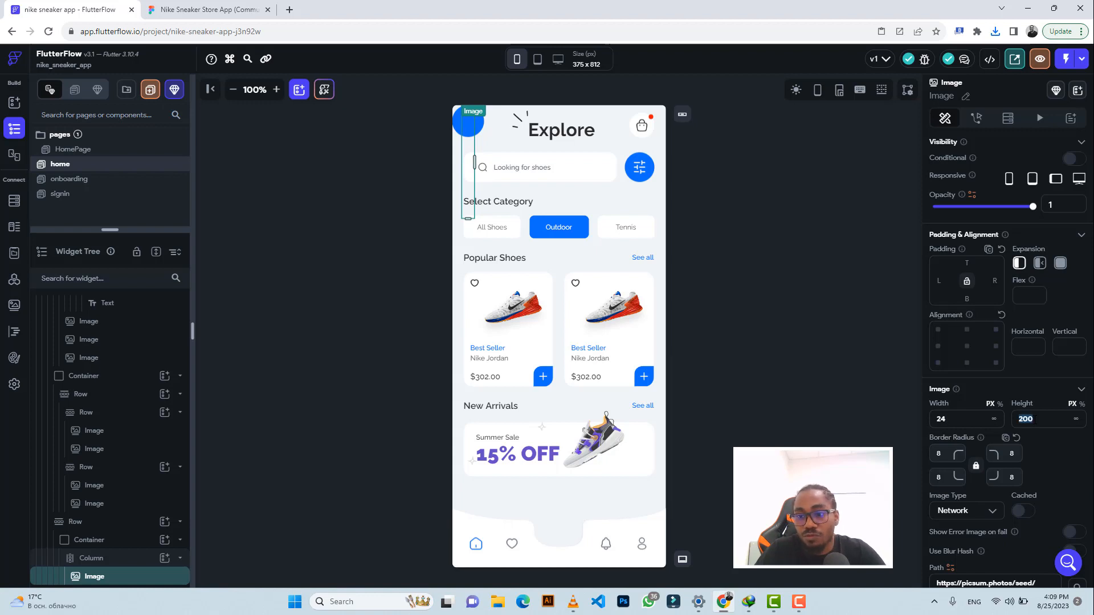
{"action": "type", "text": "24"}
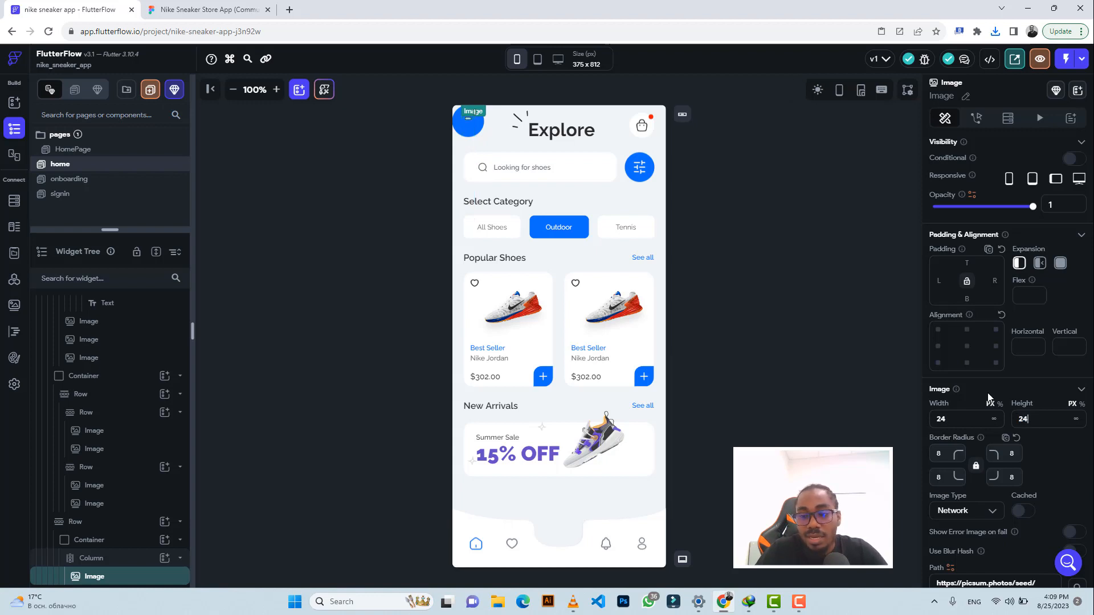
{"action": "key", "text": "BackSpace"}
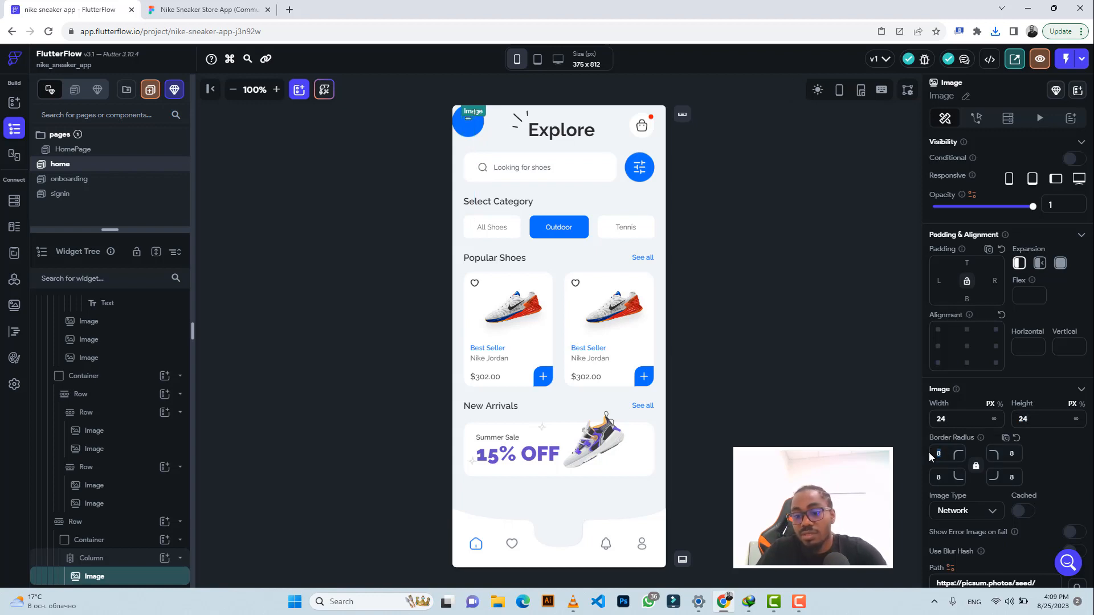
{"action": "left_click", "coordinate": [960, 514]}
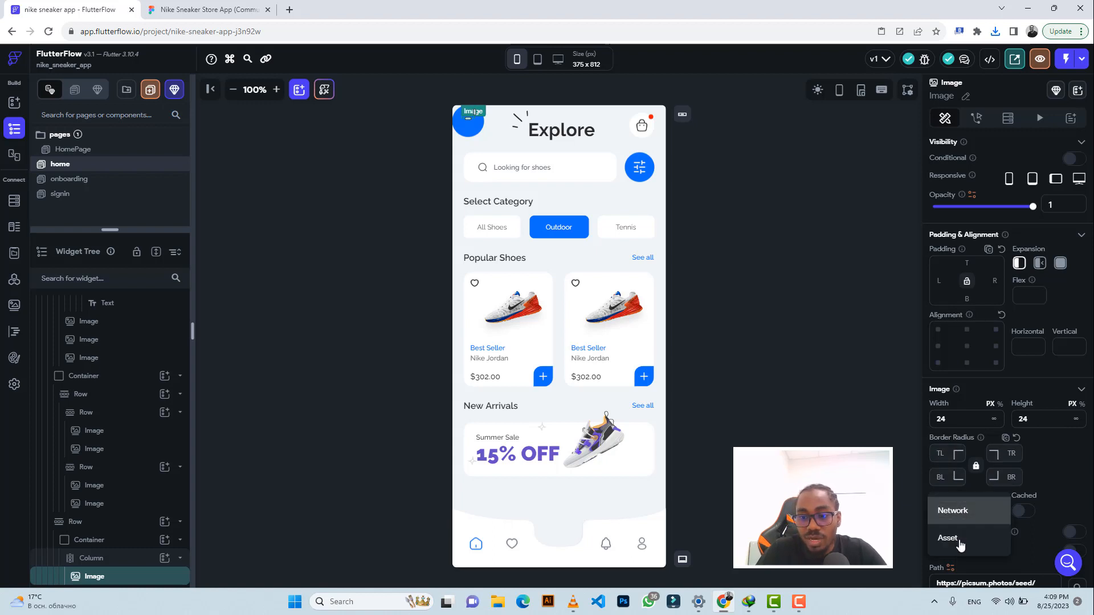
{"action": "left_click", "coordinate": [961, 539]}
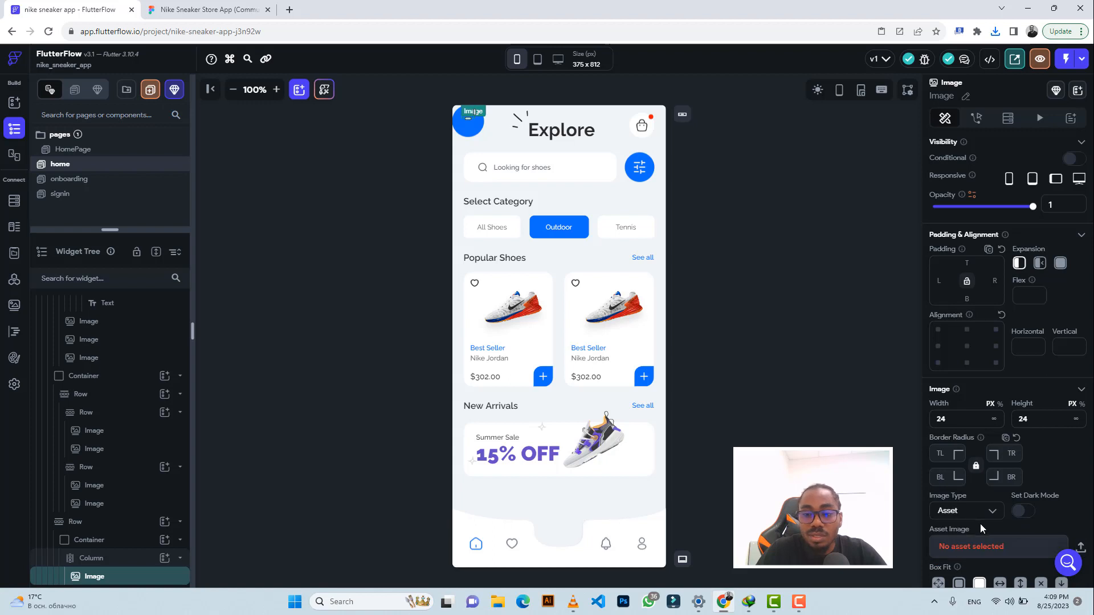
From the asset upload's file chooser, show all files and move Nike Sneaker Store App (Community) (3).zip from Downloads into Imagesss, replacing the existing copy
{"action": "left_click", "coordinate": [1079, 549]}
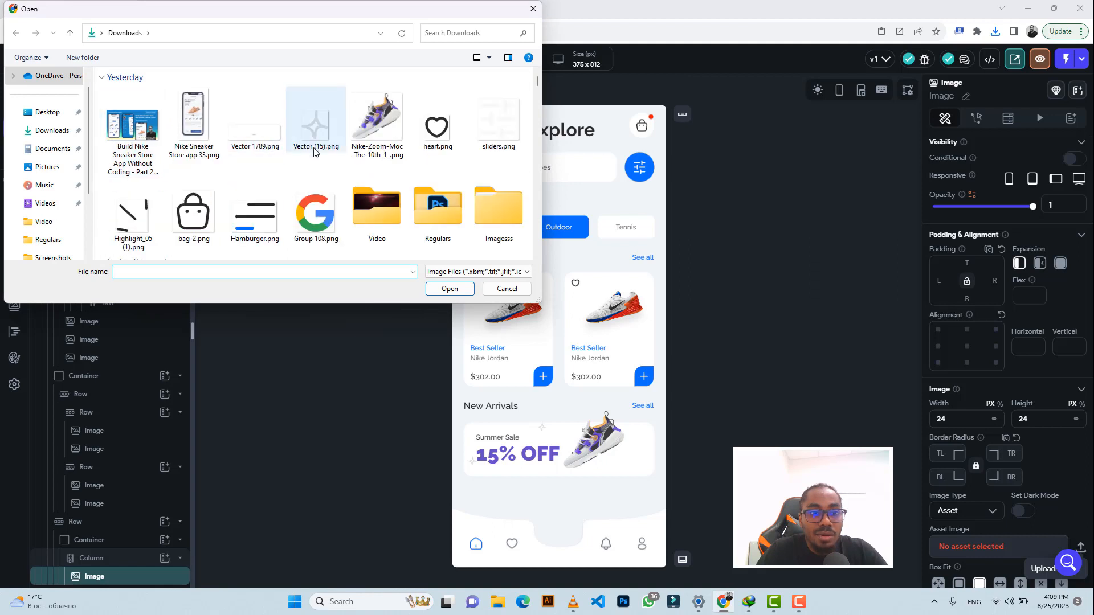
{"action": "left_click", "coordinate": [489, 274]}
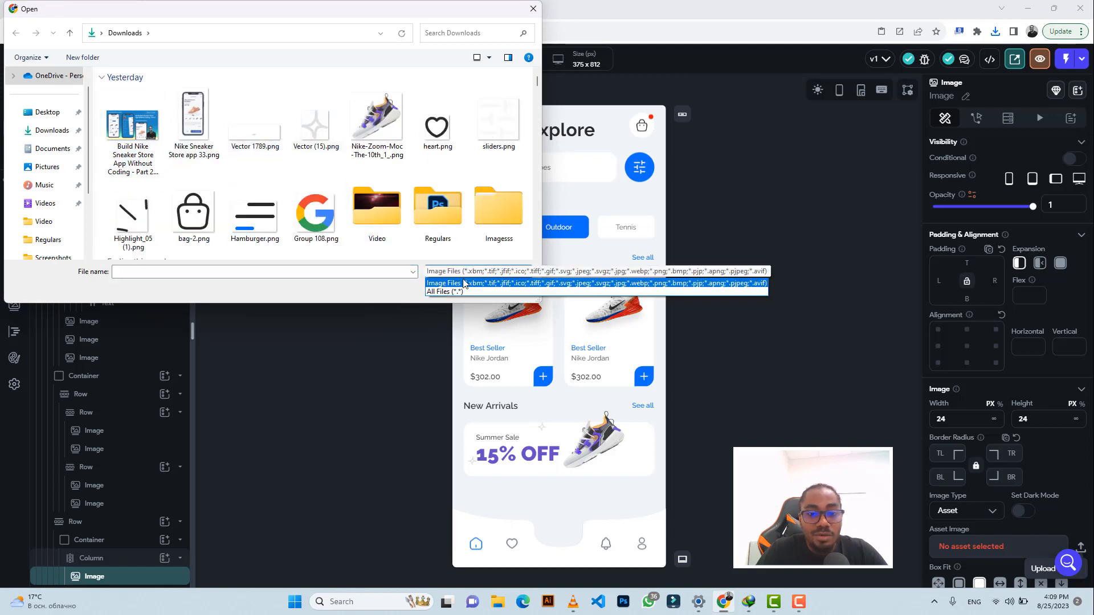
{"action": "left_click", "coordinate": [449, 294]}
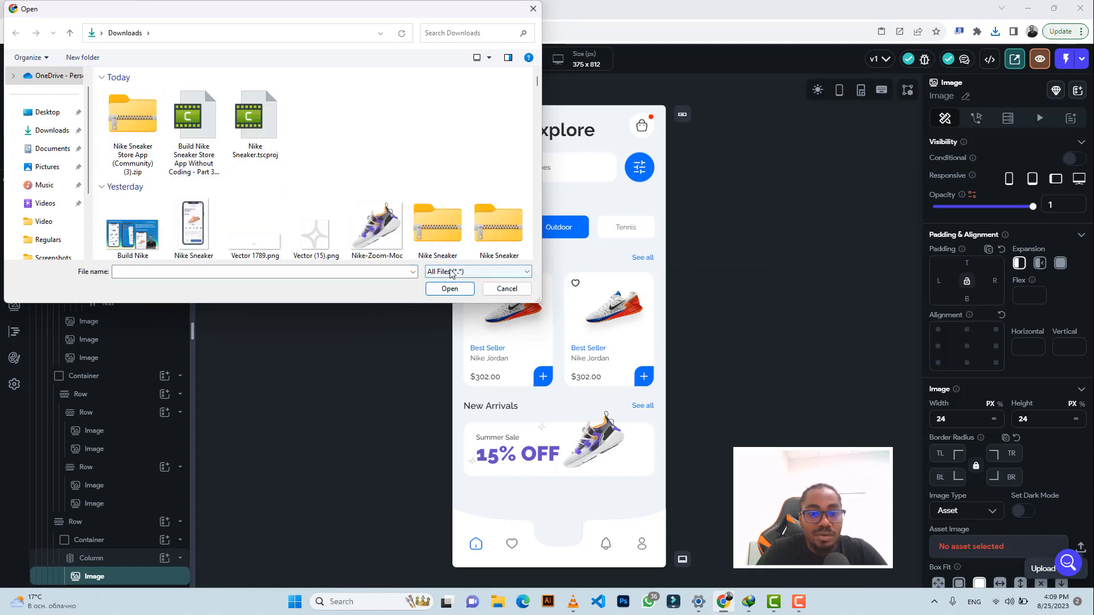
{"action": "left_click", "coordinate": [115, 118]}
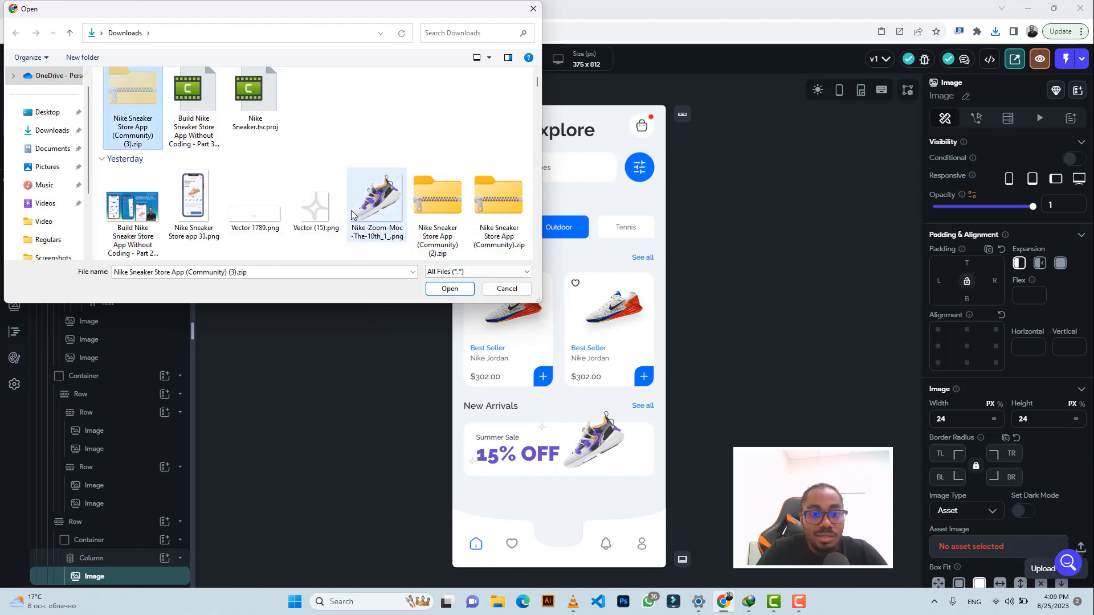
{"action": "scroll", "coordinate": [354, 211], "scroll_direction": "down", "scroll_amount": 3}
{"action": "double_click", "coordinate": [306, 195]}
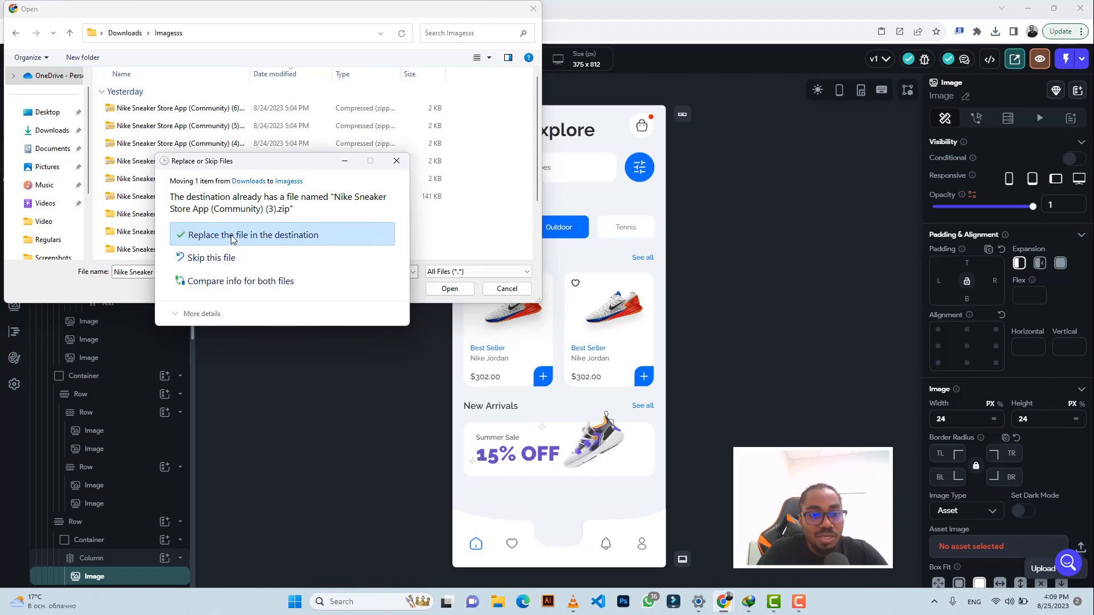
{"action": "left_click", "coordinate": [233, 236]}
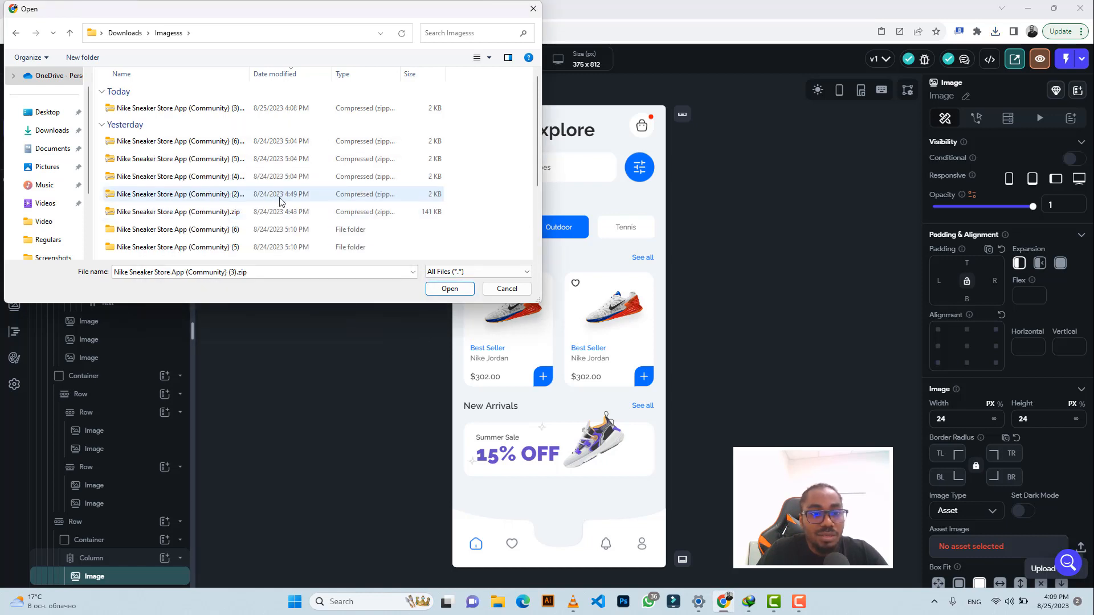
Extract the Nike Sneaker Store App (Community) (3).zip archive inside the Imagesss folder and return to the file chooser
{"action": "scroll", "coordinate": [279, 205], "scroll_direction": "down", "scroll_amount": 2}
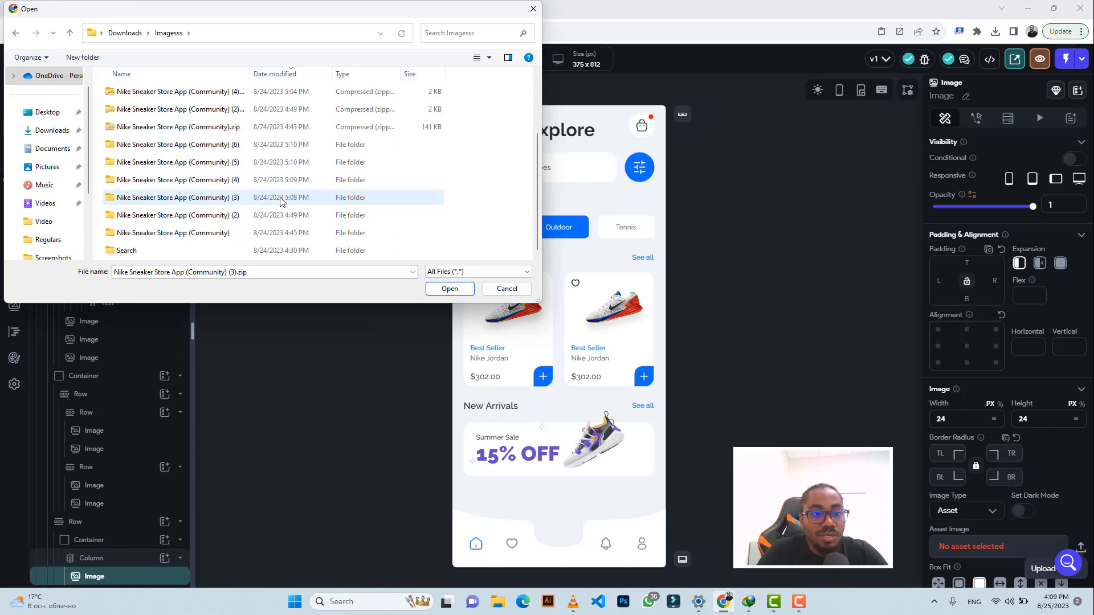
{"action": "left_click", "coordinate": [251, 203]}
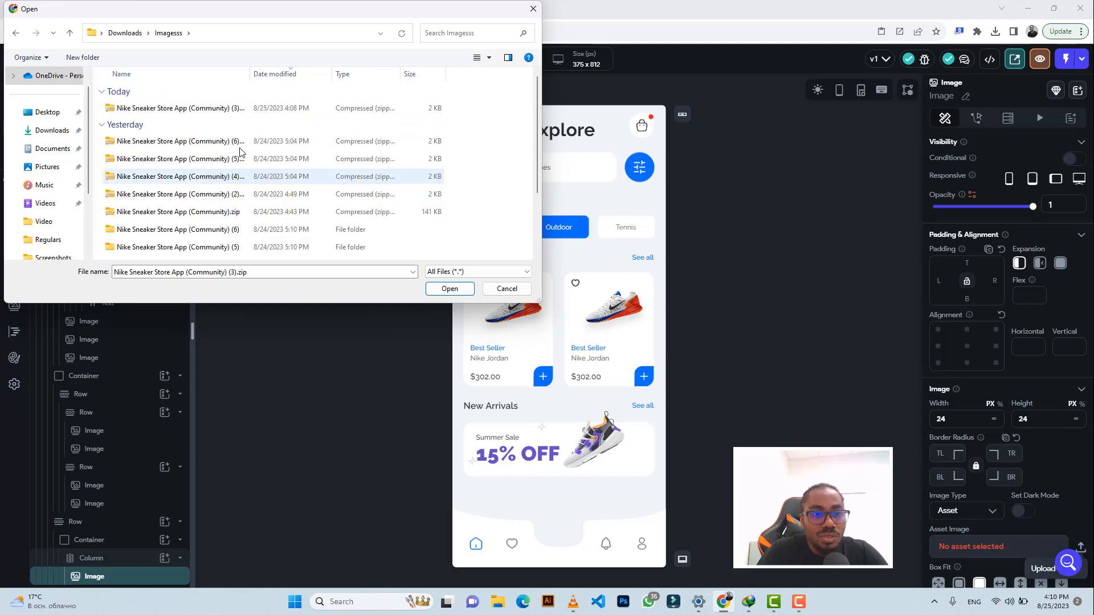
{"action": "left_click", "coordinate": [229, 113]}
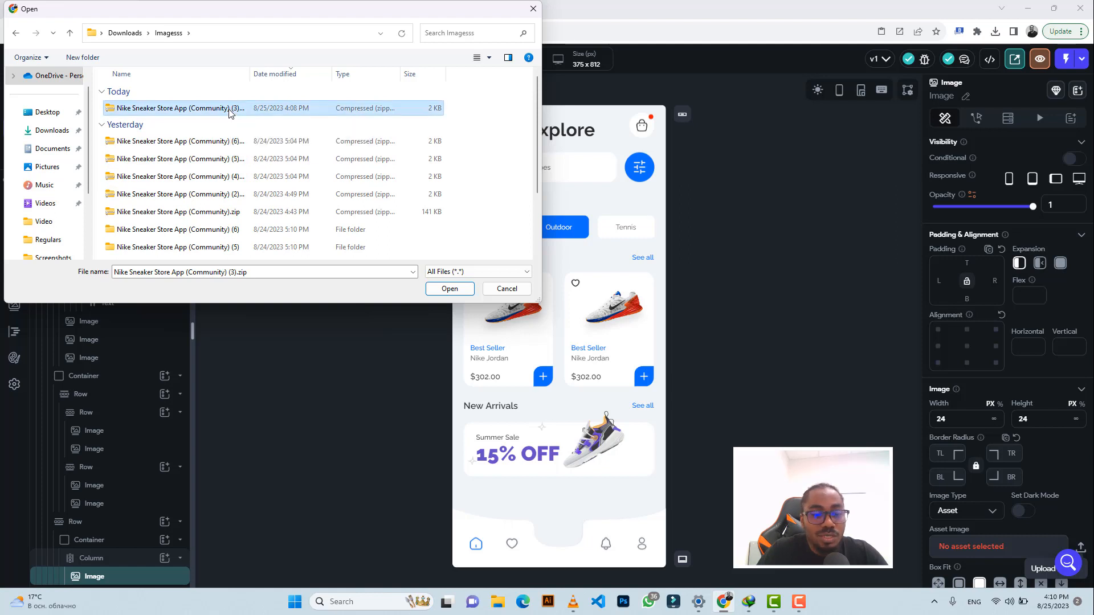
{"action": "right_click", "coordinate": [229, 112]}
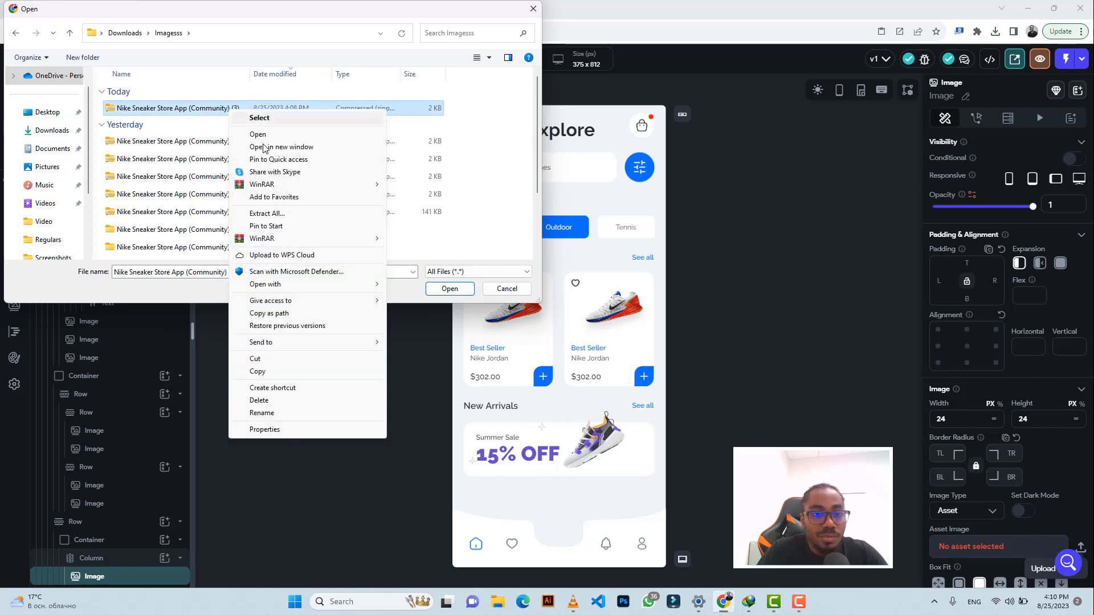
{"action": "left_click", "coordinate": [295, 217]}
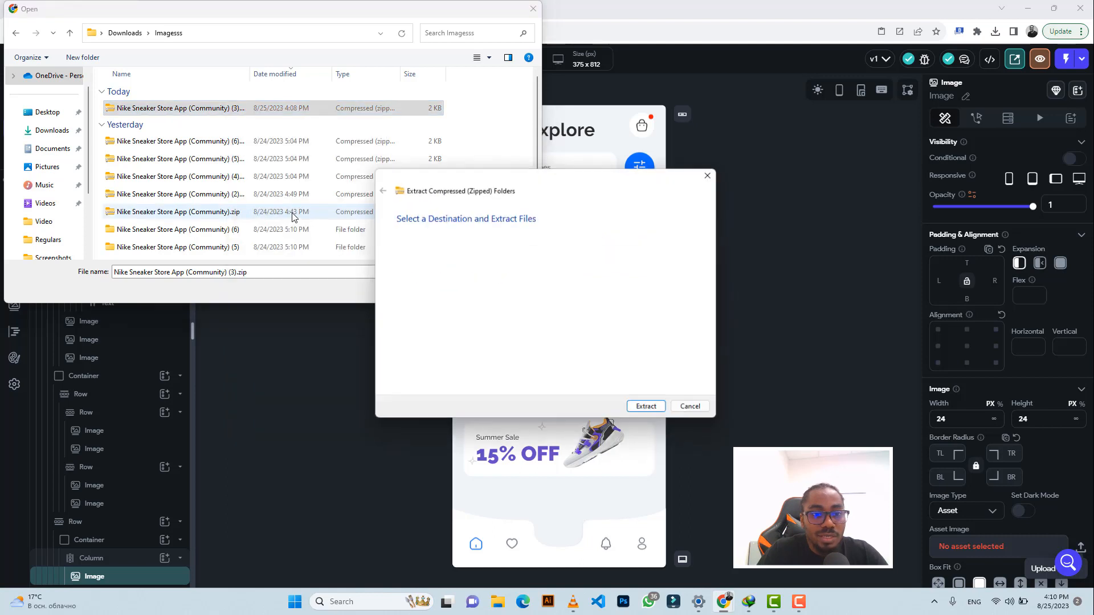
{"action": "left_click", "coordinate": [652, 409]}
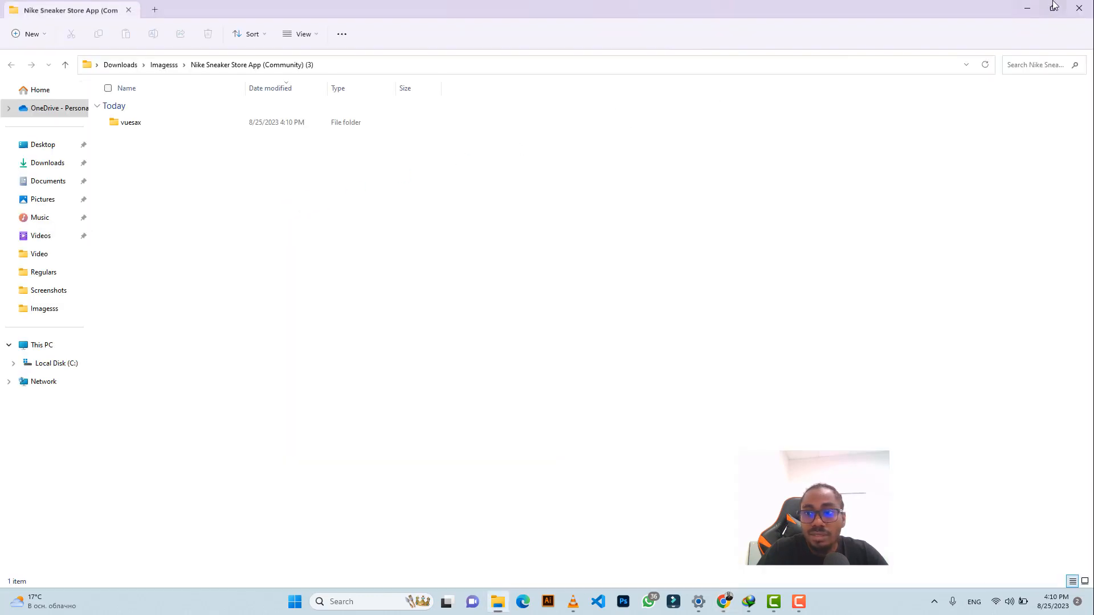
{"action": "left_click", "coordinate": [1029, 10]}
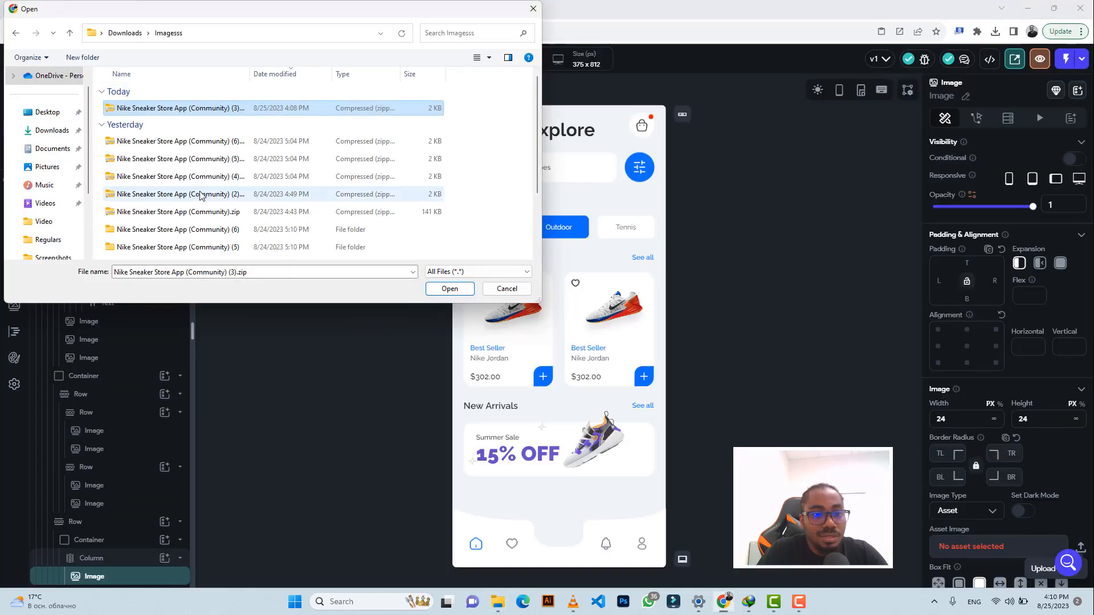
Open the vuesax folder inside the extracted Nike Sneaker Store App (Community) (3) folder
{"action": "scroll", "coordinate": [266, 192], "scroll_direction": "down", "scroll_amount": 1}
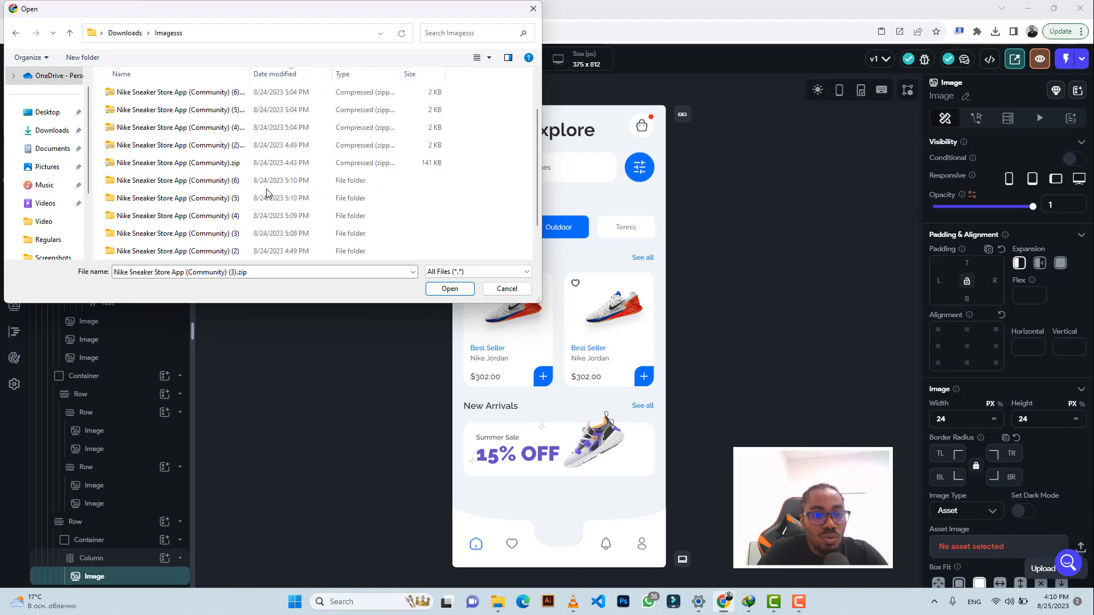
{"action": "scroll", "coordinate": [244, 238], "scroll_direction": "down", "scroll_amount": 1}
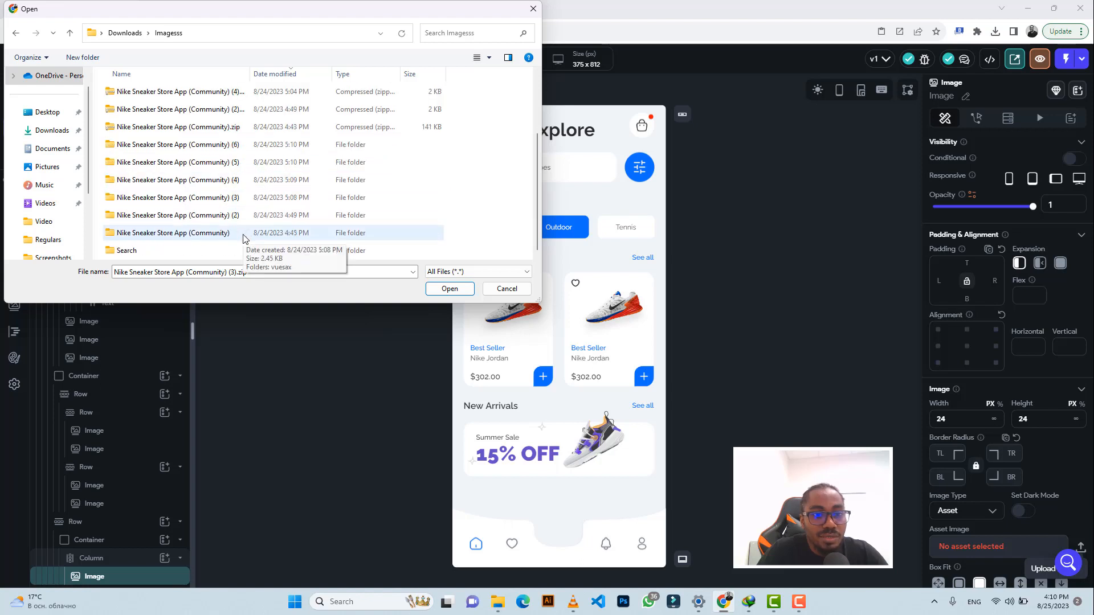
{"action": "double_click", "coordinate": [242, 200]}
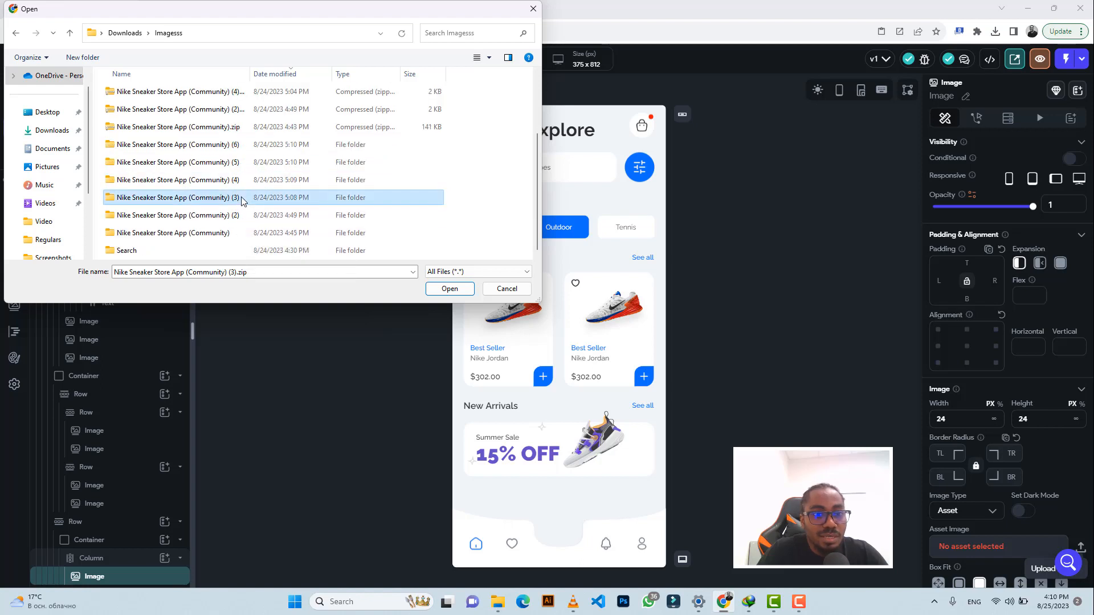
{"action": "left_click", "coordinate": [159, 109]}
{"action": "double_click", "coordinate": [159, 109]}
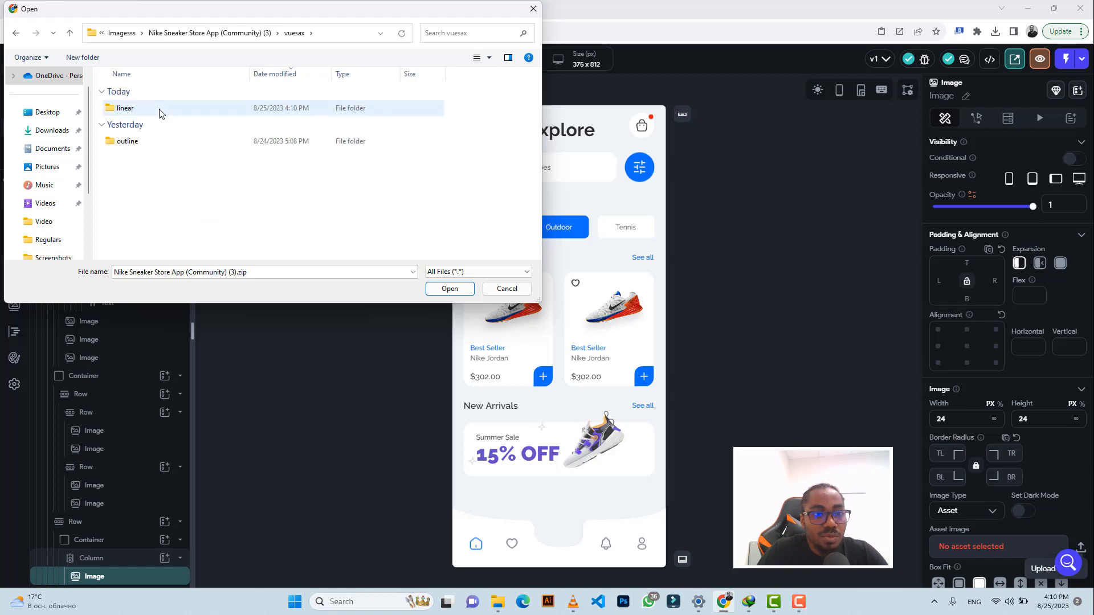
{"action": "left_click", "coordinate": [156, 141]}
{"action": "double_click", "coordinate": [156, 142]}
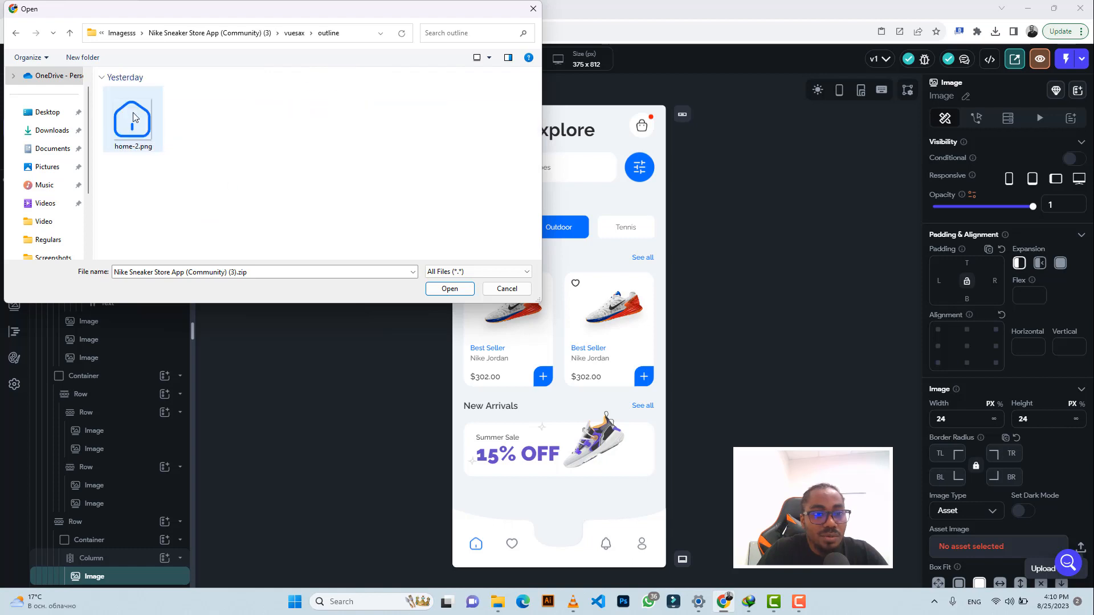
{"action": "left_click", "coordinate": [69, 32]}
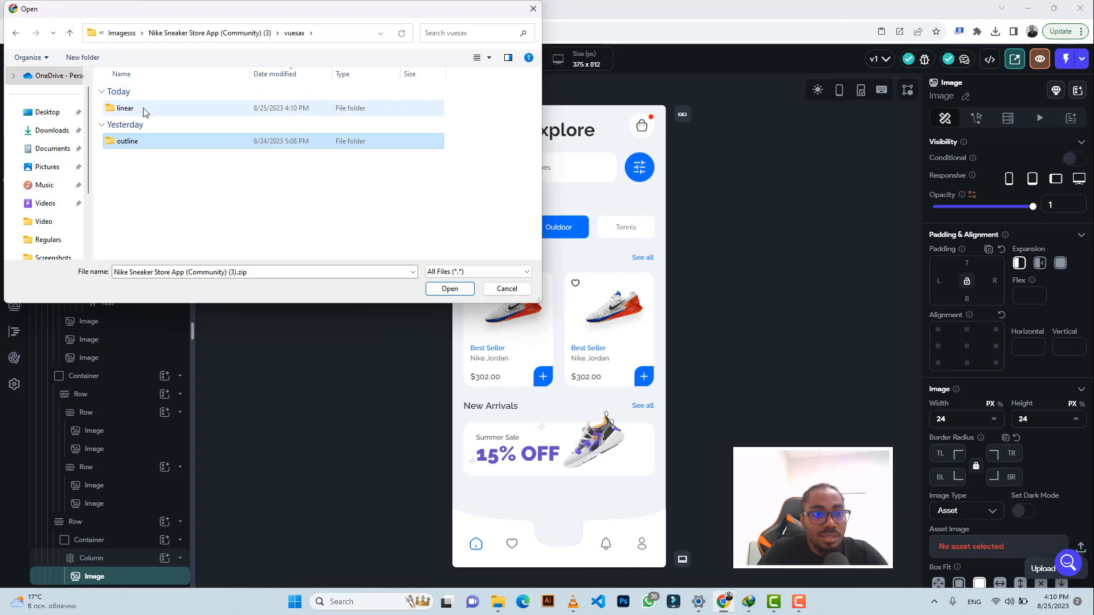
Preview bag-2.png from the linear folder as a large icon and upload it as the Image's asset
{"action": "double_click", "coordinate": [145, 110]}
{"action": "left_click", "coordinate": [145, 114]}
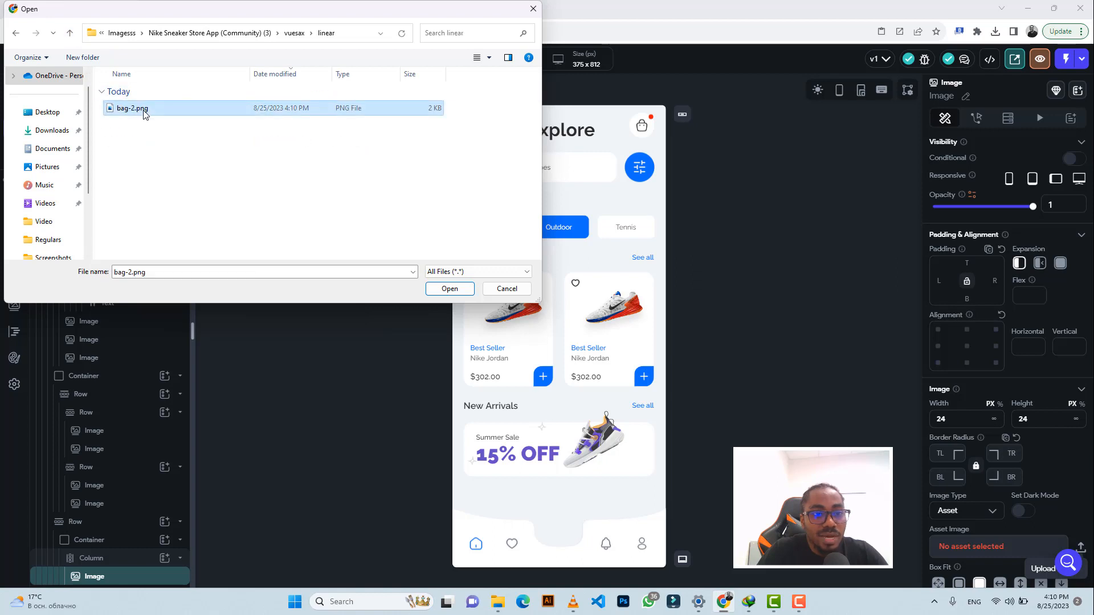
{"action": "left_click", "coordinate": [489, 57]}
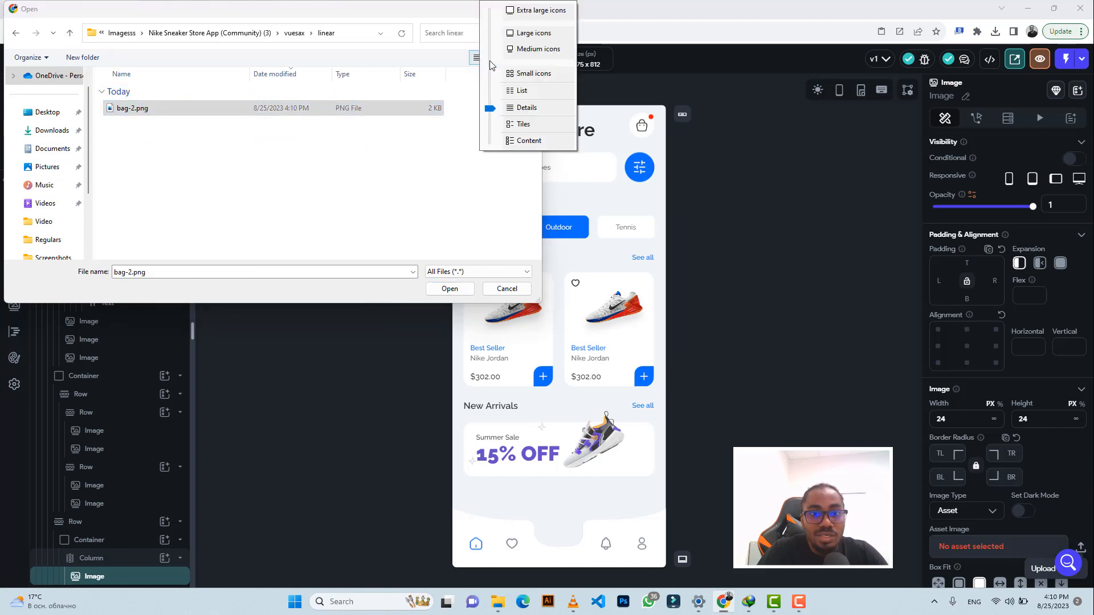
{"action": "left_click", "coordinate": [522, 34]}
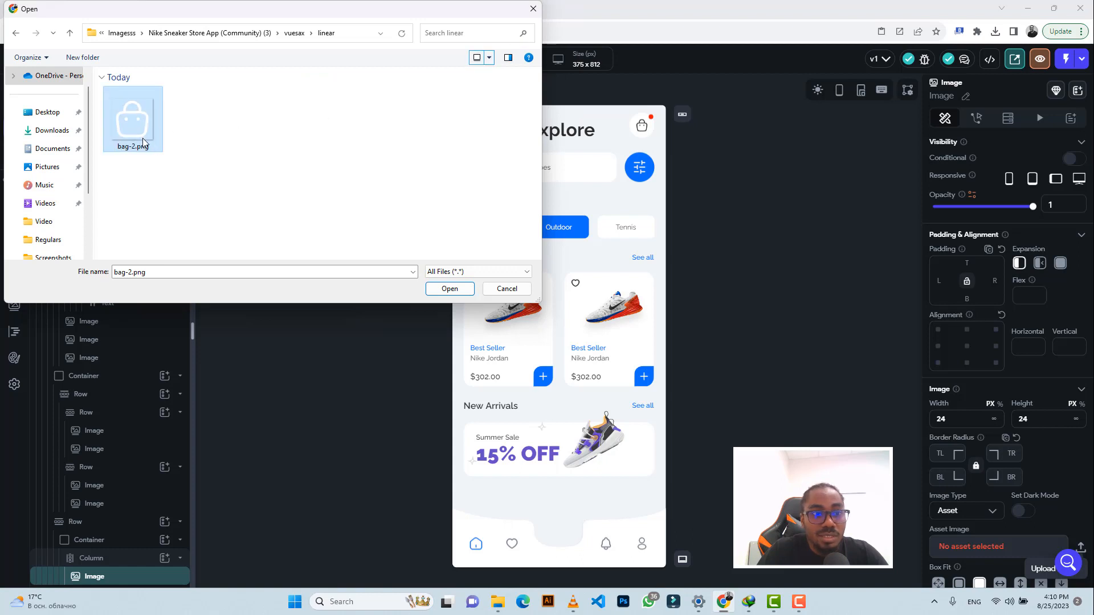
{"action": "left_click", "coordinate": [450, 290]}
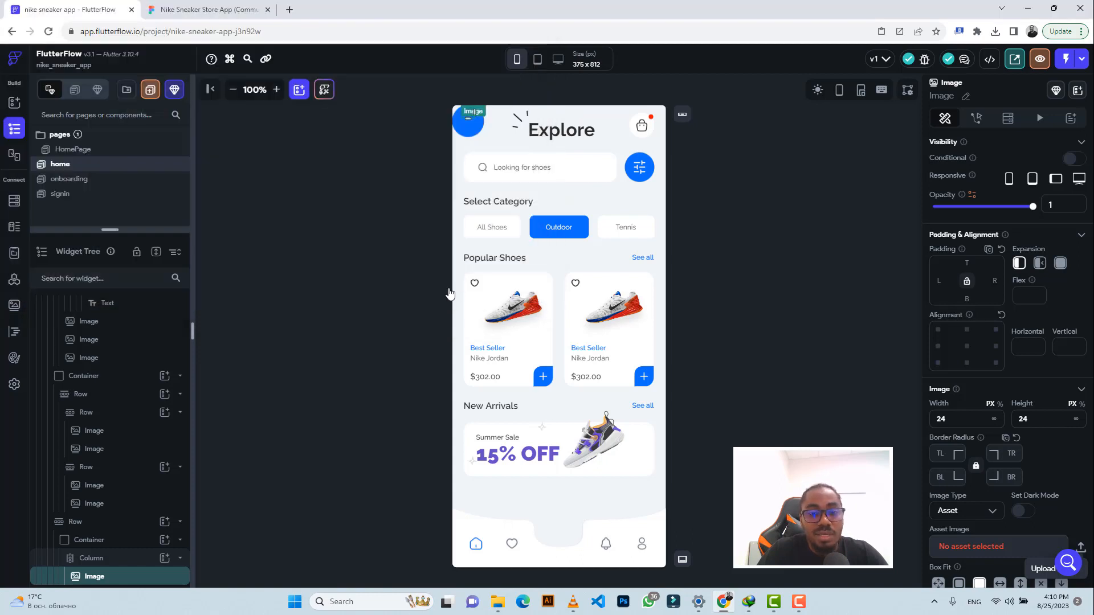
Select the Column holding the bag icon and set its main axis alignment to Center
{"action": "left_click", "coordinate": [469, 135]}
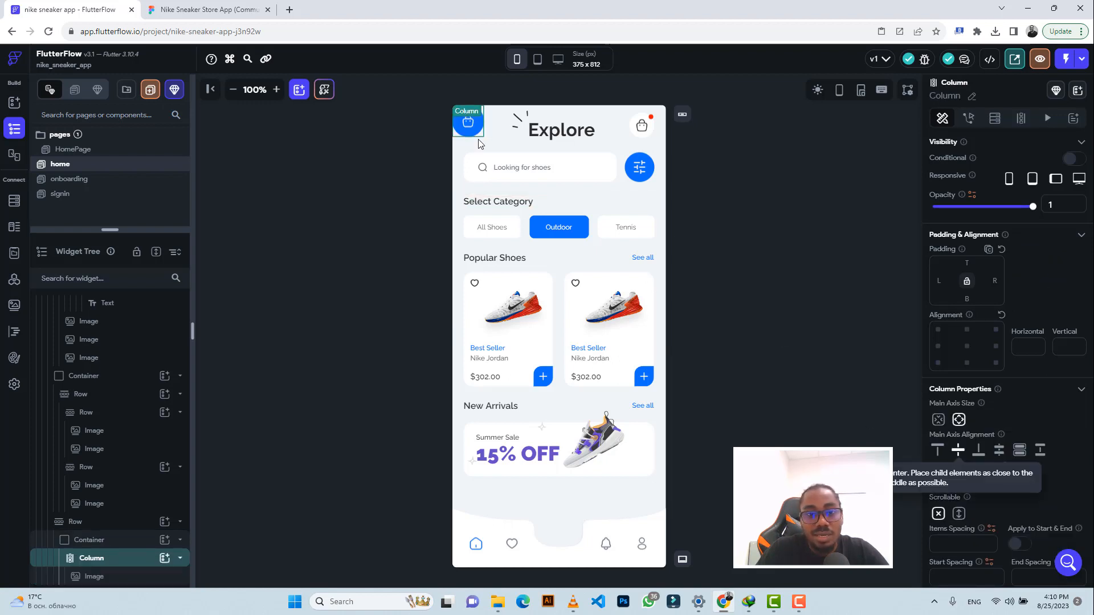
Center the bag button's Row along its main axis and align it to the bottom center of the home screen
{"action": "left_click", "coordinate": [957, 450]}
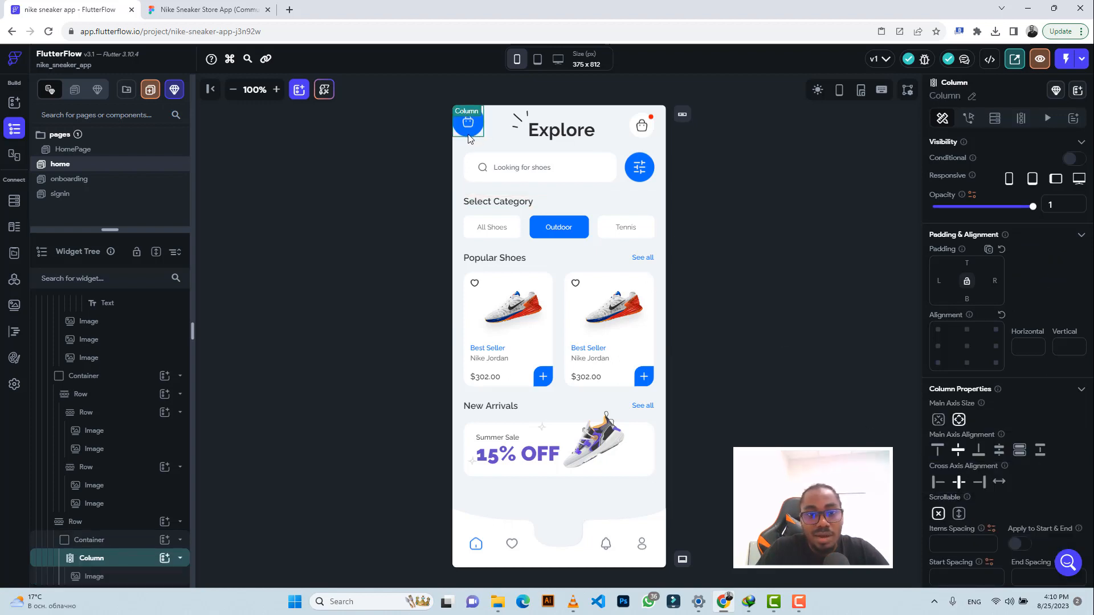
{"action": "left_click", "coordinate": [504, 131]}
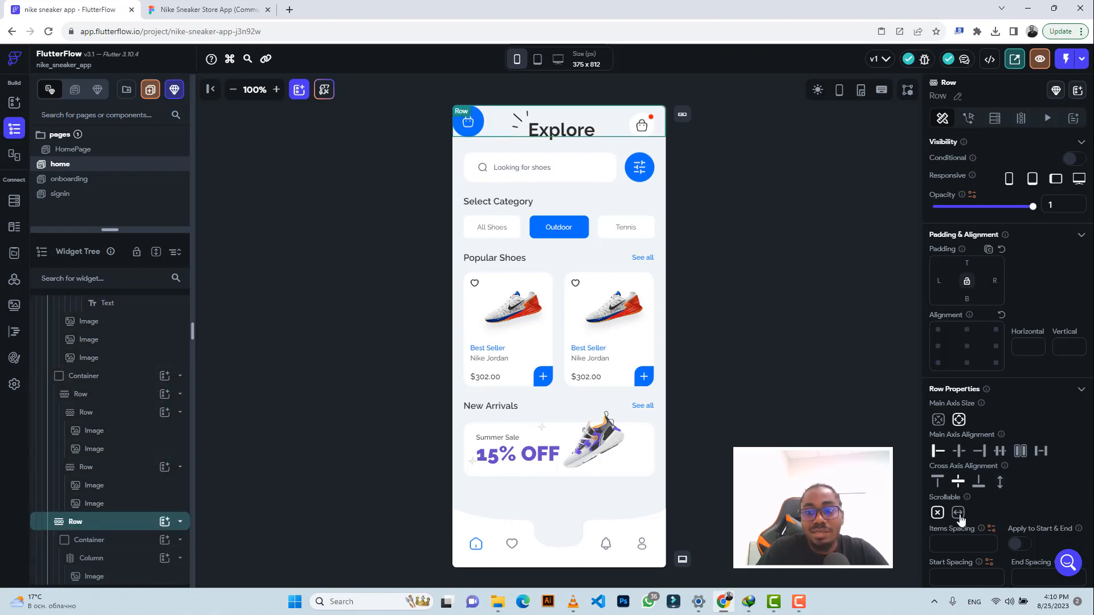
{"action": "left_click", "coordinate": [960, 453]}
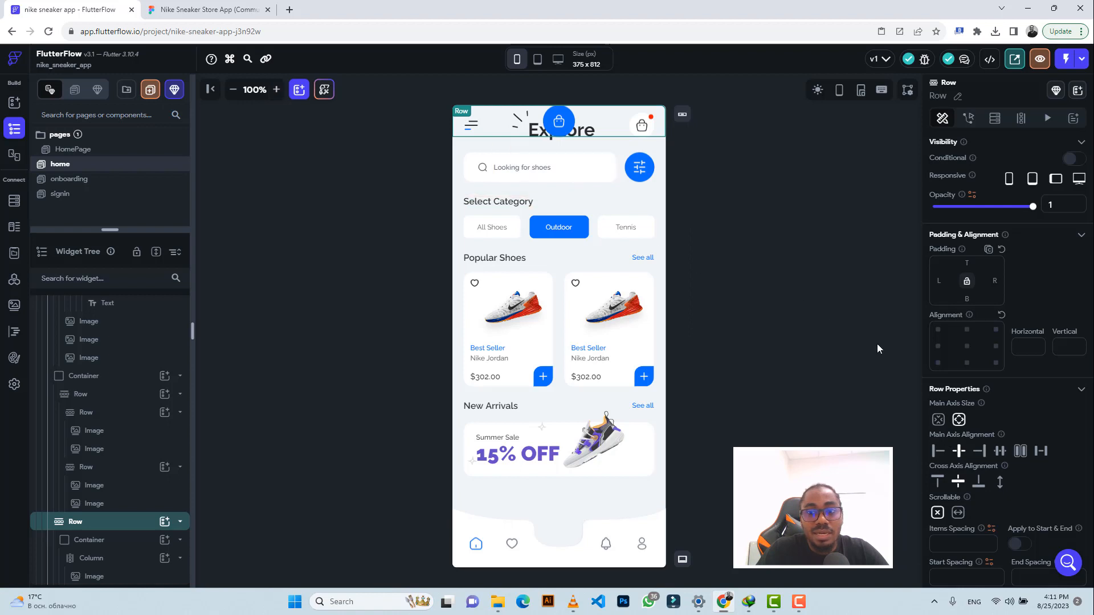
{"action": "left_click", "coordinate": [967, 364]}
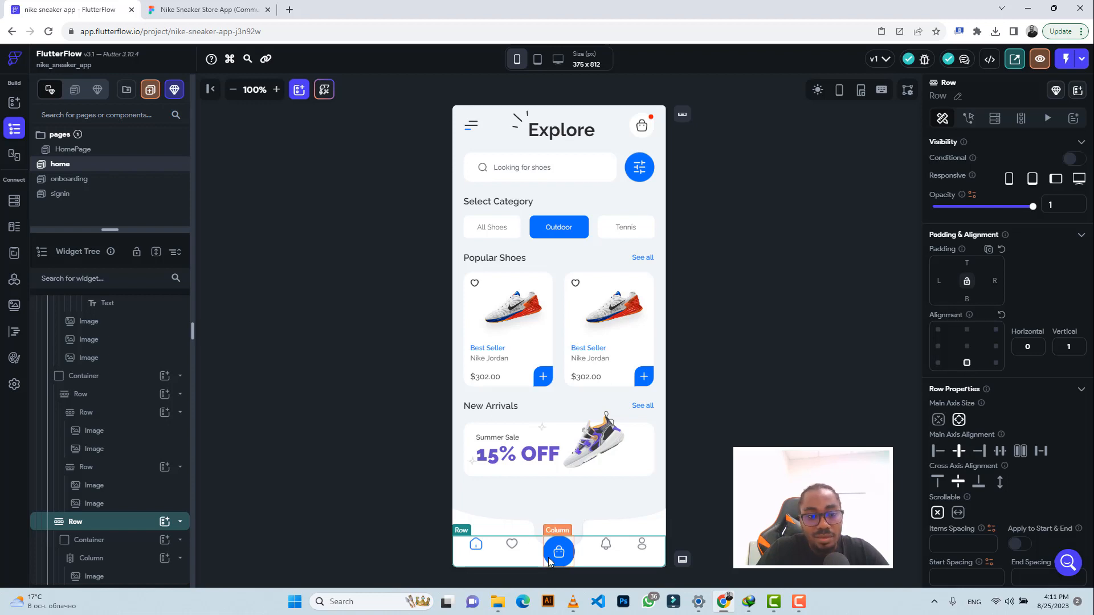
Switch to the Figma design and measure the blue bag circle's distance to the bottom edge of the Home frame
{"action": "left_click", "coordinate": [99, 526]}
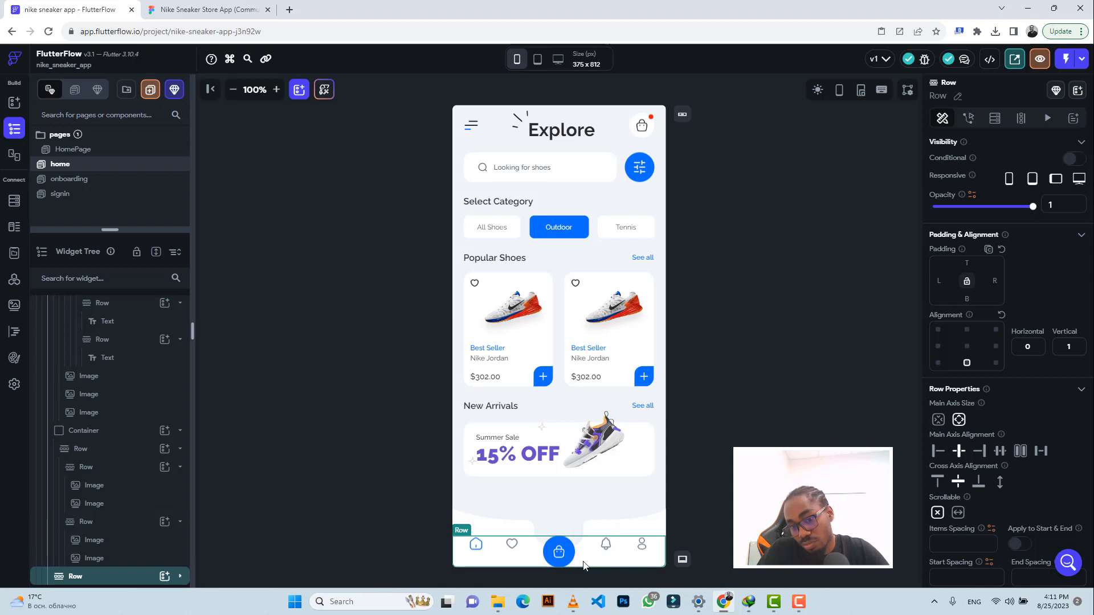
{"action": "left_click", "coordinate": [188, 9]}
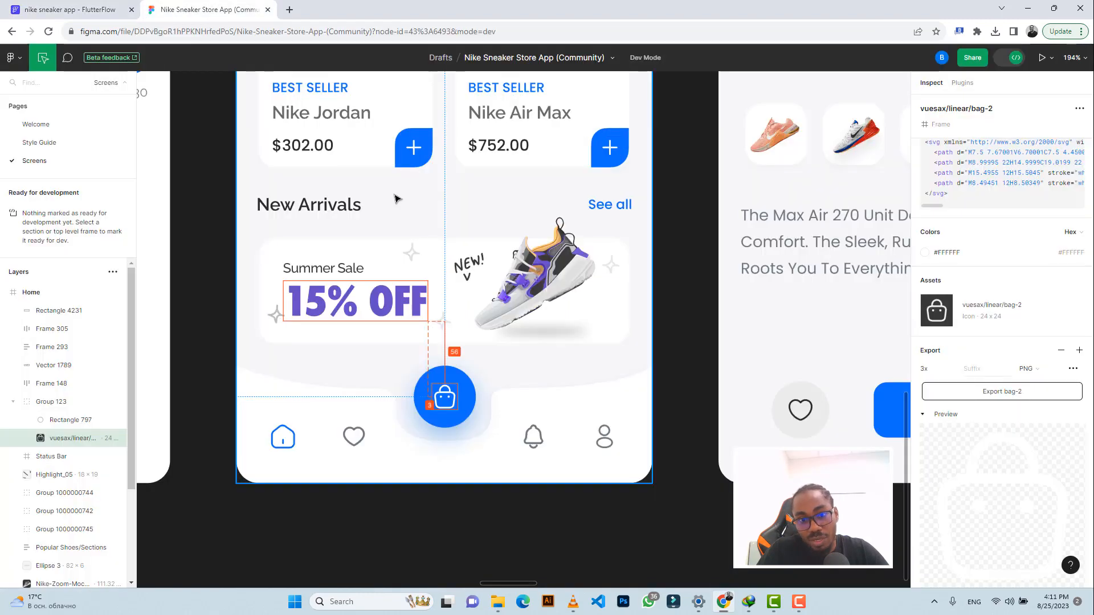
{"action": "left_click", "coordinate": [472, 420]}
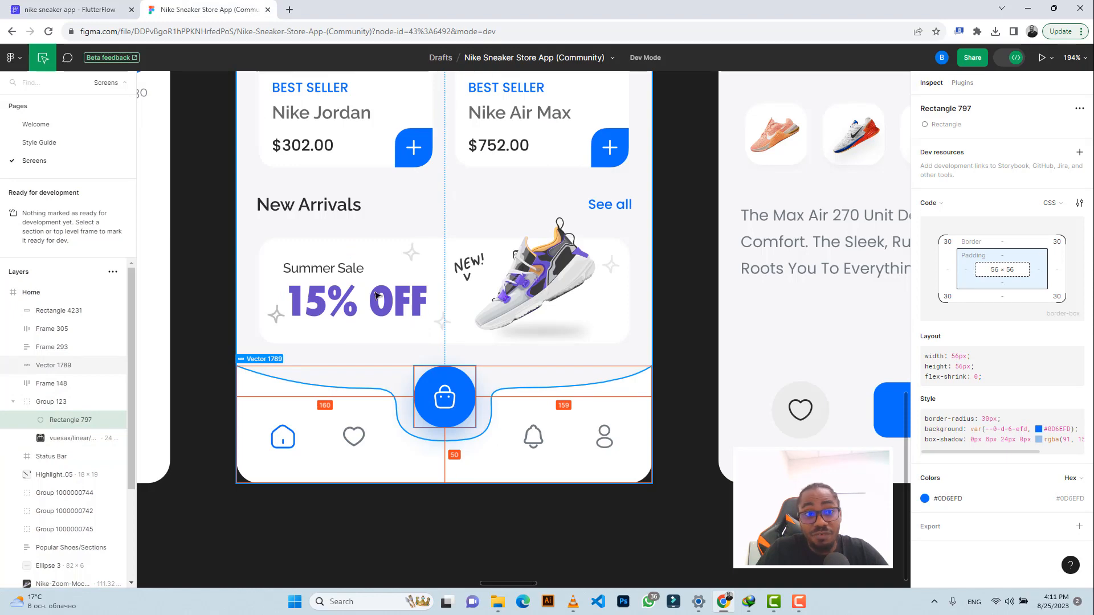
Return to FlutterFlow and set the bottom padding of the bag button's Row to 50
{"action": "left_click", "coordinate": [86, 10]}
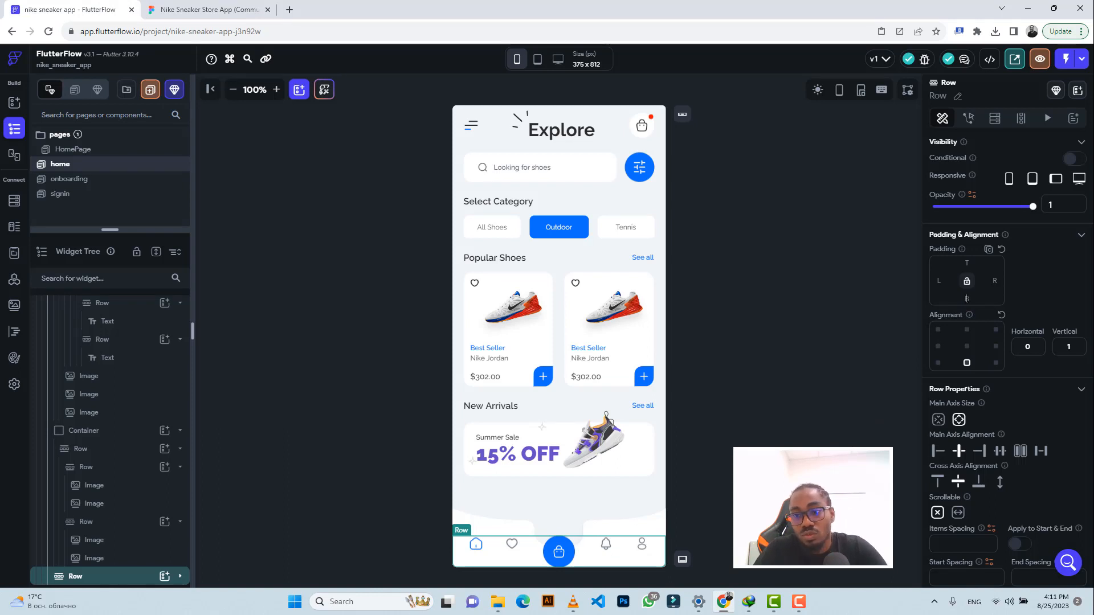
{"action": "left_click", "coordinate": [967, 299]}
{"action": "type", "text": "50"}
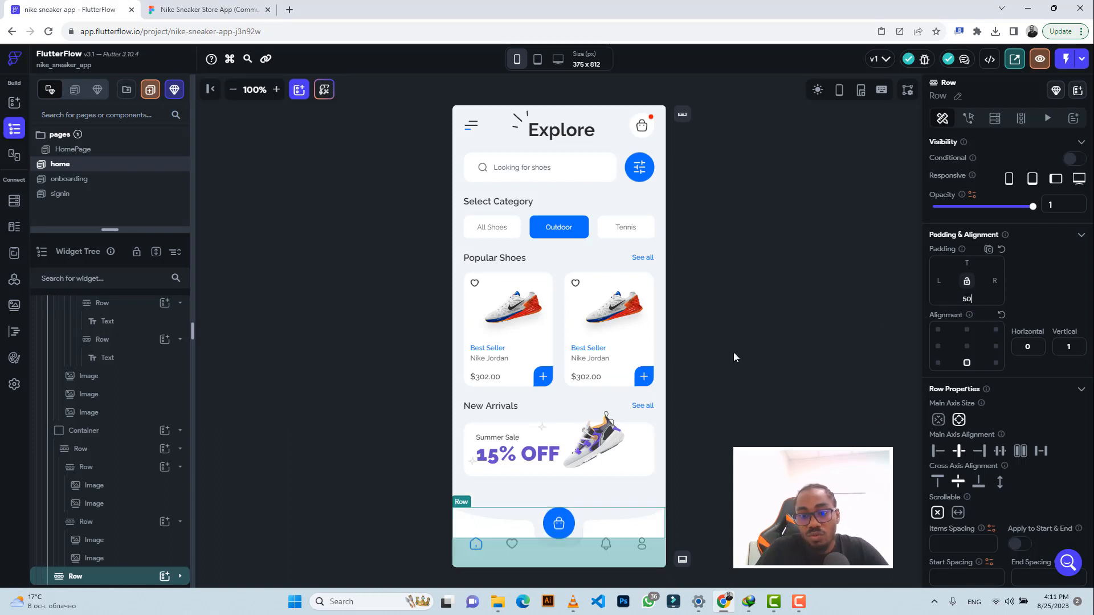
{"action": "left_click", "coordinate": [712, 408]}
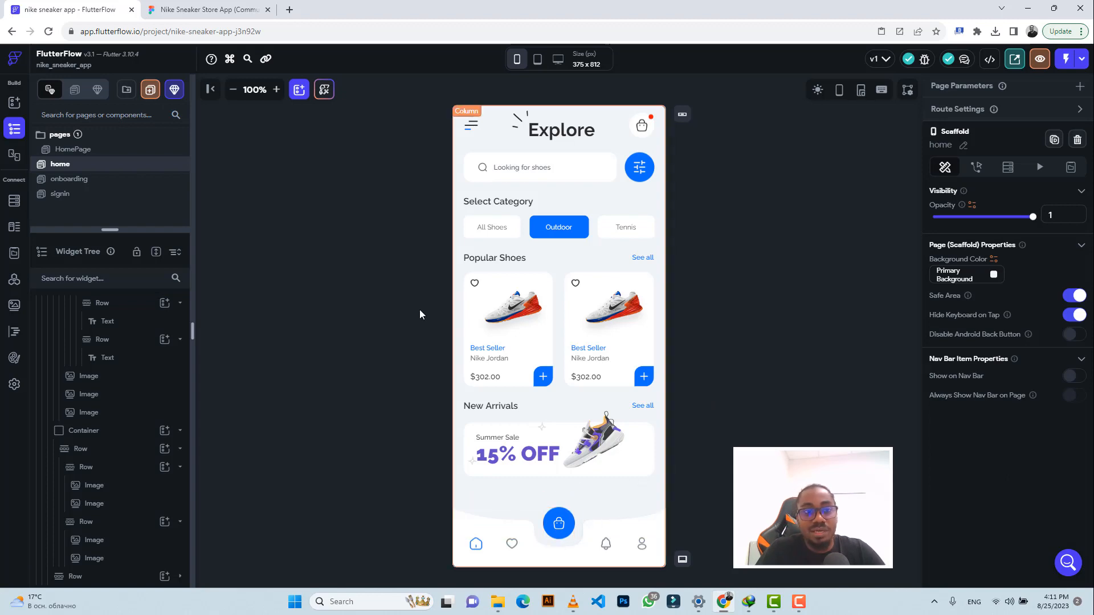
Compare the bag button with the Figma design and inspect its Row and Container properties in FlutterFlow
{"action": "left_click", "coordinate": [174, 16]}
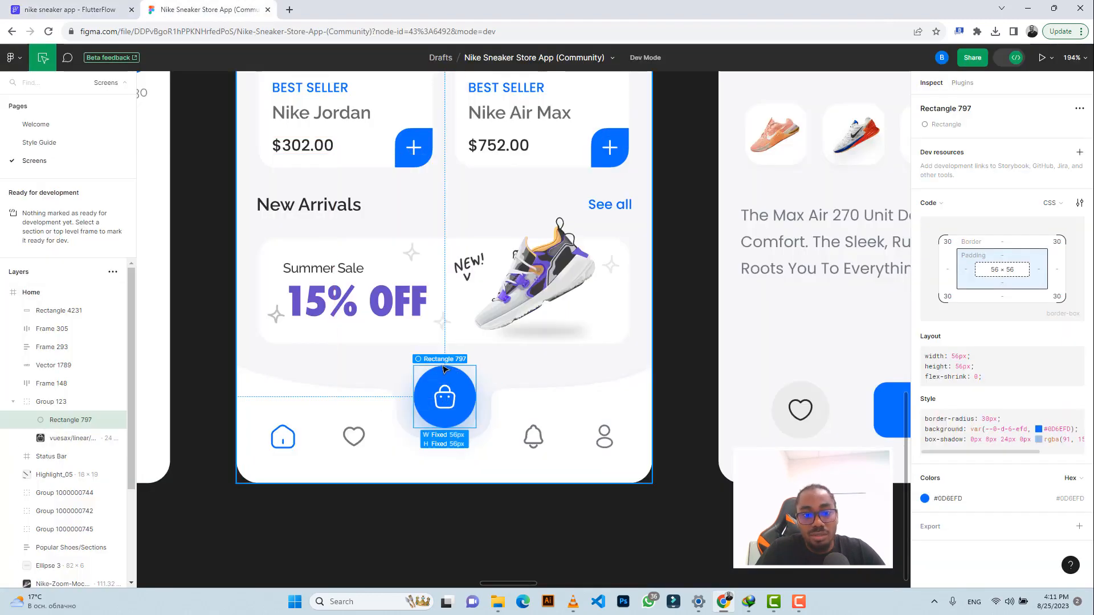
{"action": "left_click", "coordinate": [69, 10]}
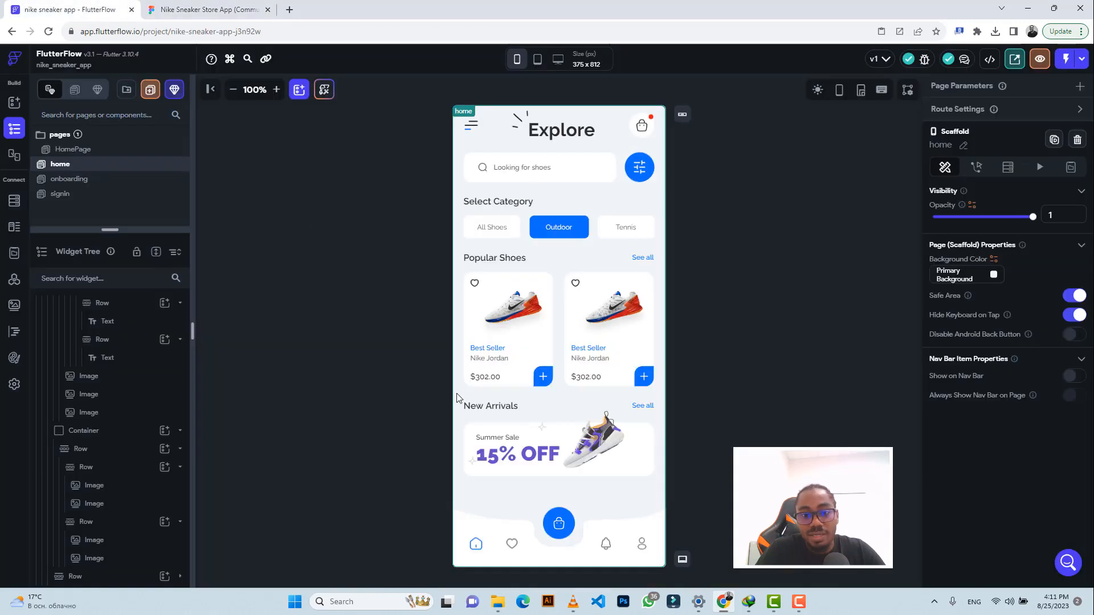
{"action": "left_click", "coordinate": [570, 526]}
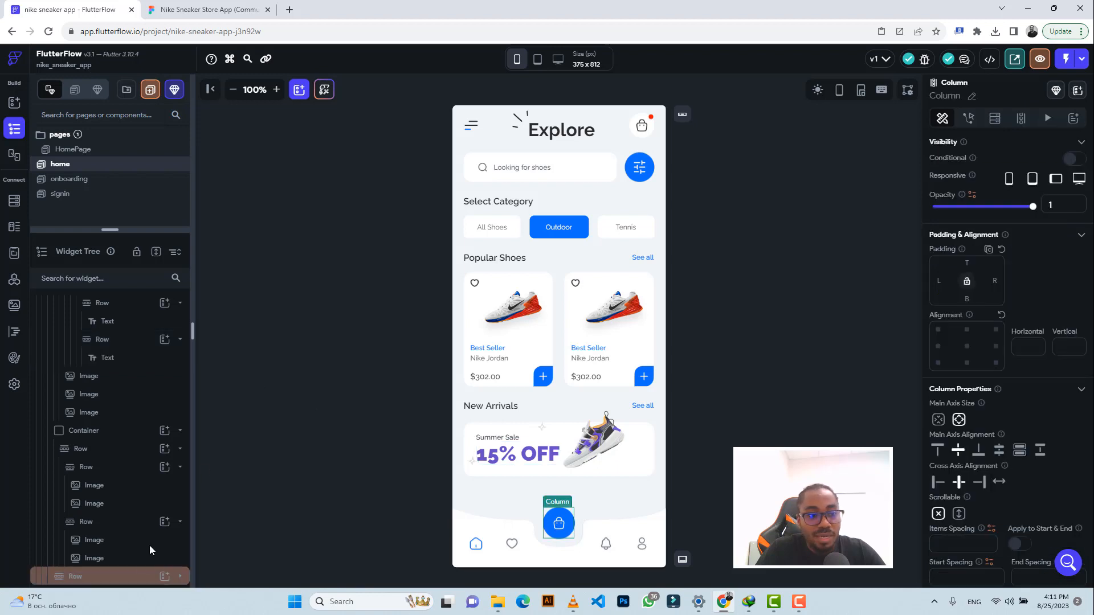
{"action": "left_click", "coordinate": [130, 578]}
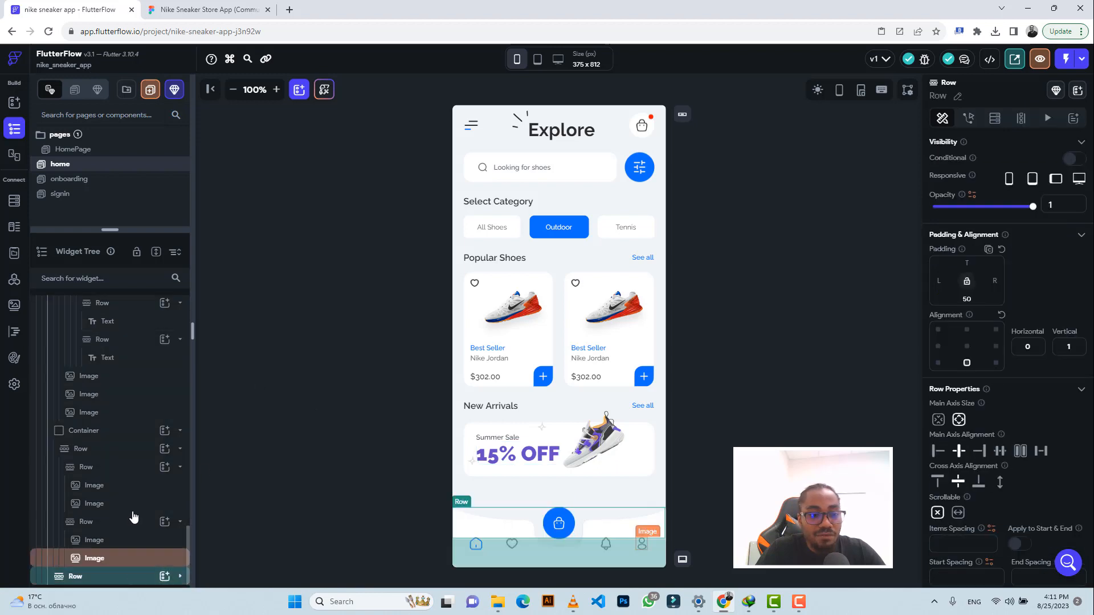
{"action": "scroll", "coordinate": [122, 546], "scroll_direction": "down", "scroll_amount": 2}
{"action": "left_click", "coordinate": [116, 545]}
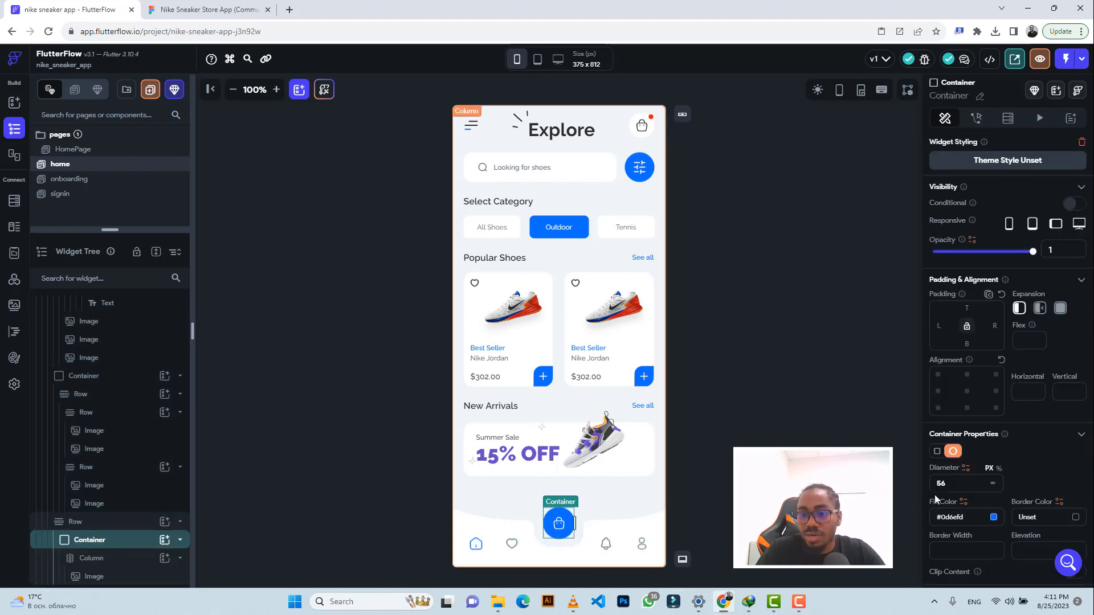
Change the canvas device to iPhone 14 Pro Max and check the home page layout from the header to the navigation bar
{"action": "left_click", "coordinate": [517, 59]}
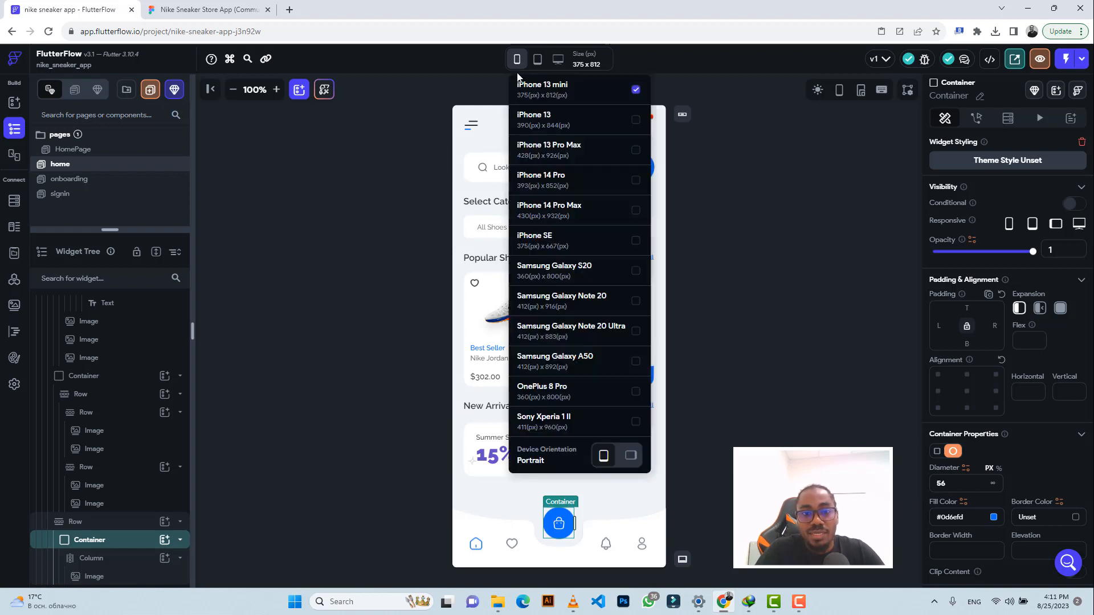
{"action": "left_click", "coordinate": [534, 220]}
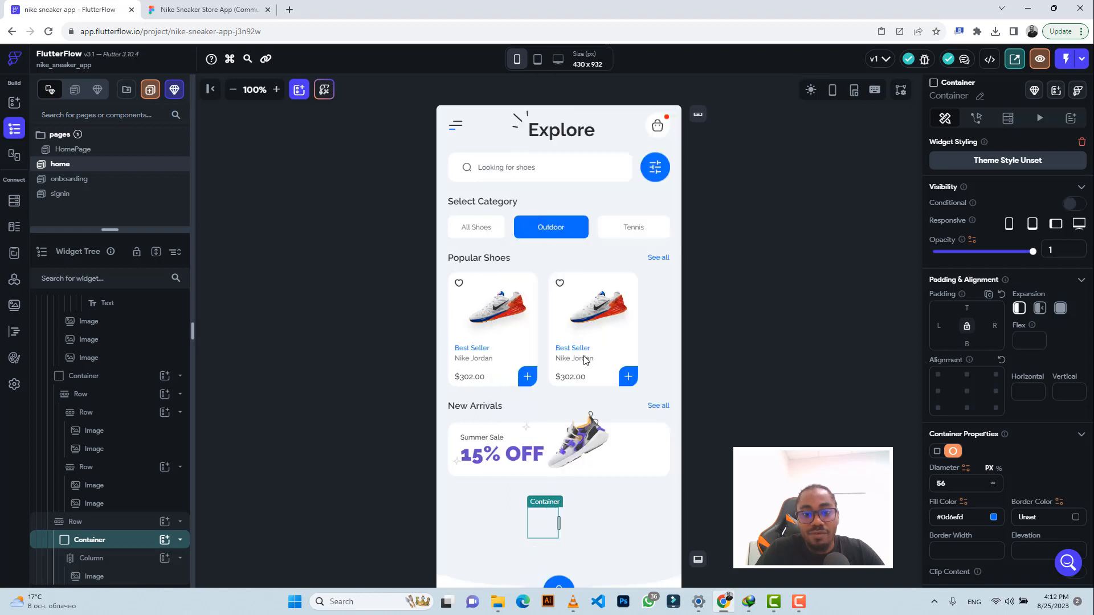
{"action": "scroll", "coordinate": [586, 365], "scroll_direction": "down", "scroll_amount": 2}
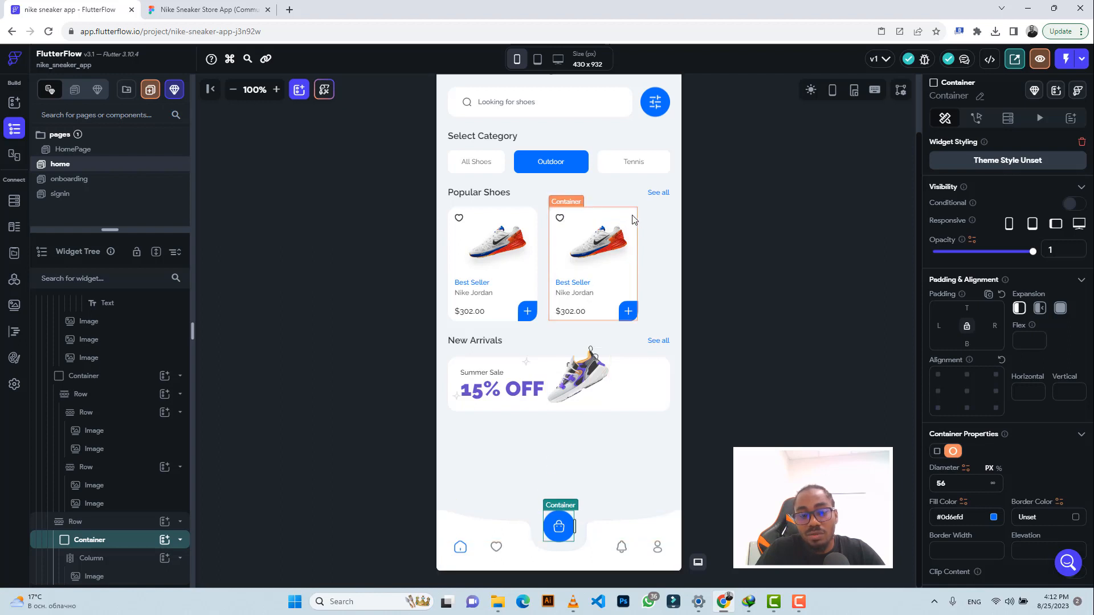
{"action": "scroll", "coordinate": [626, 291], "scroll_direction": "up", "scroll_amount": 2}
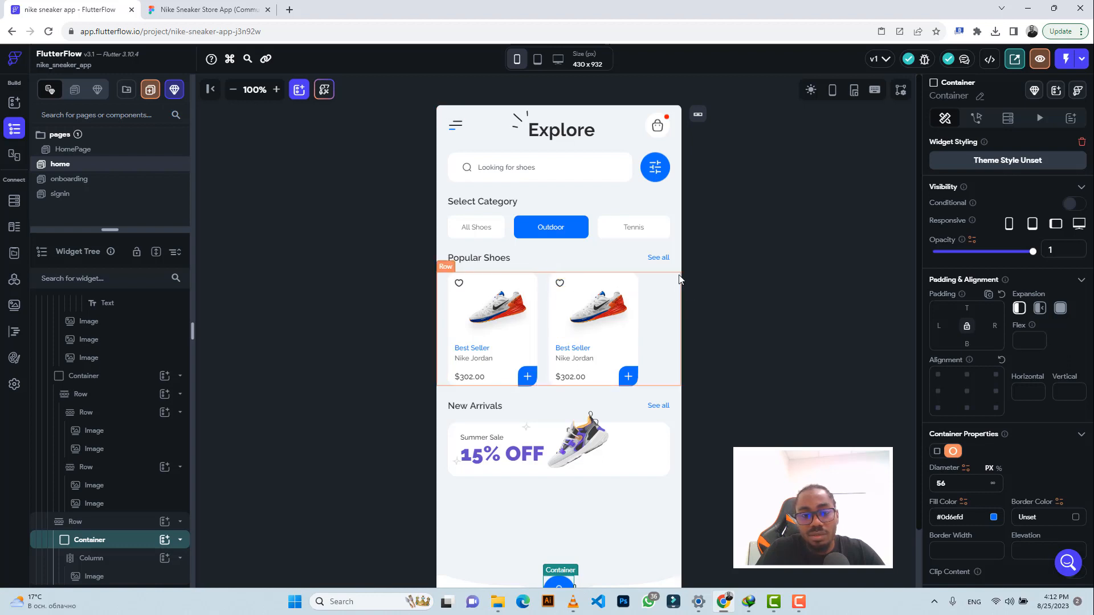
Make the first Popular Shoes card Container flexible and set its width to infinity
{"action": "left_click", "coordinate": [526, 278]}
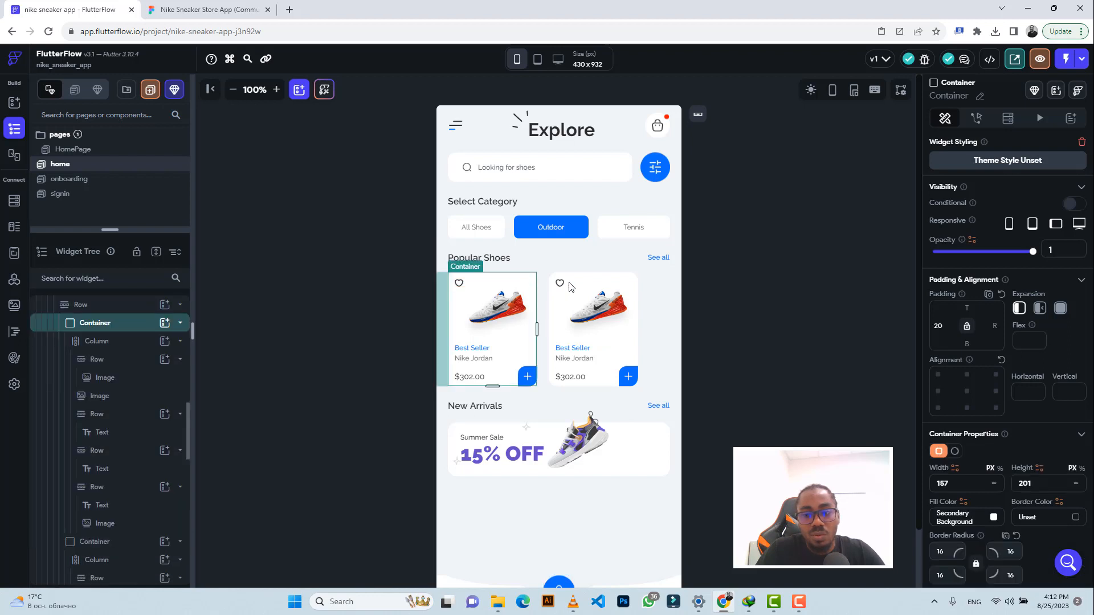
{"action": "left_click", "coordinate": [1039, 310]}
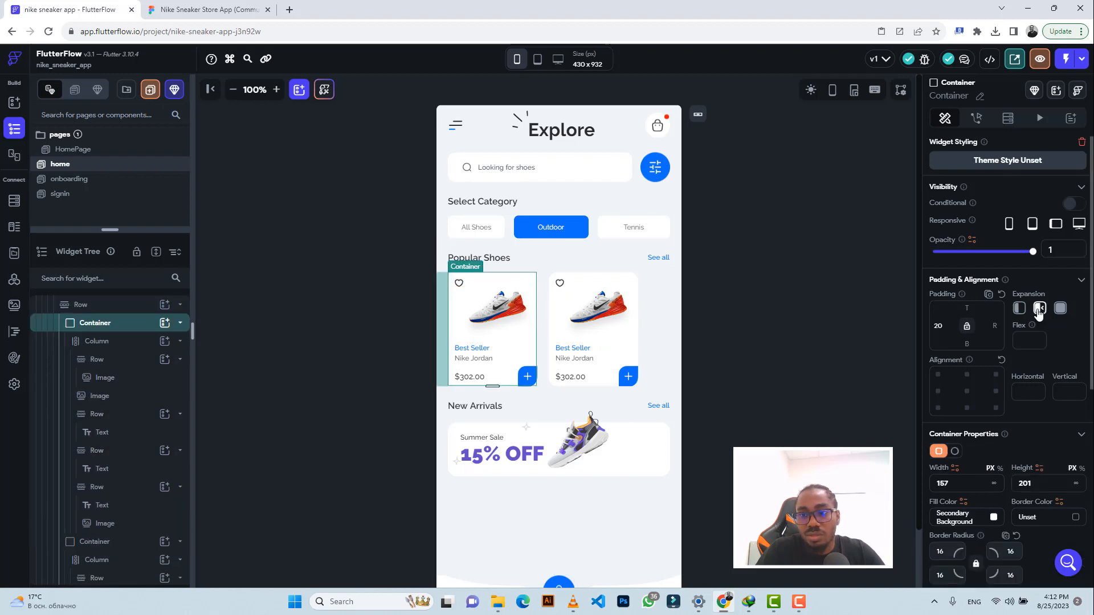
{"action": "left_click", "coordinate": [994, 485]}
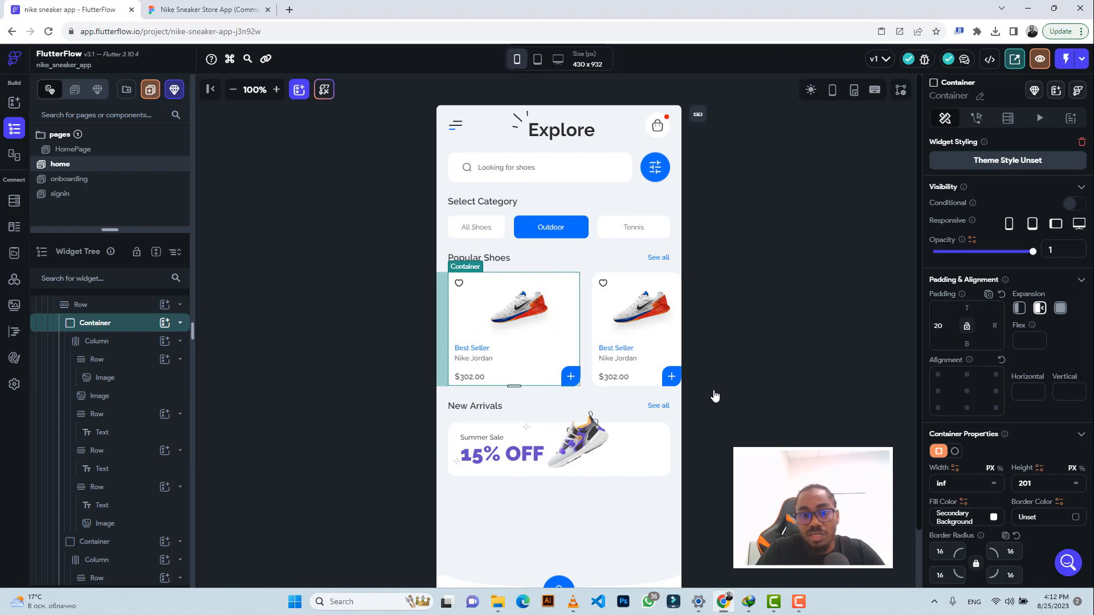
Make the second Popular Shoes card Container flexible with infinite width and a right padding of 20
{"action": "left_click", "coordinate": [594, 298]}
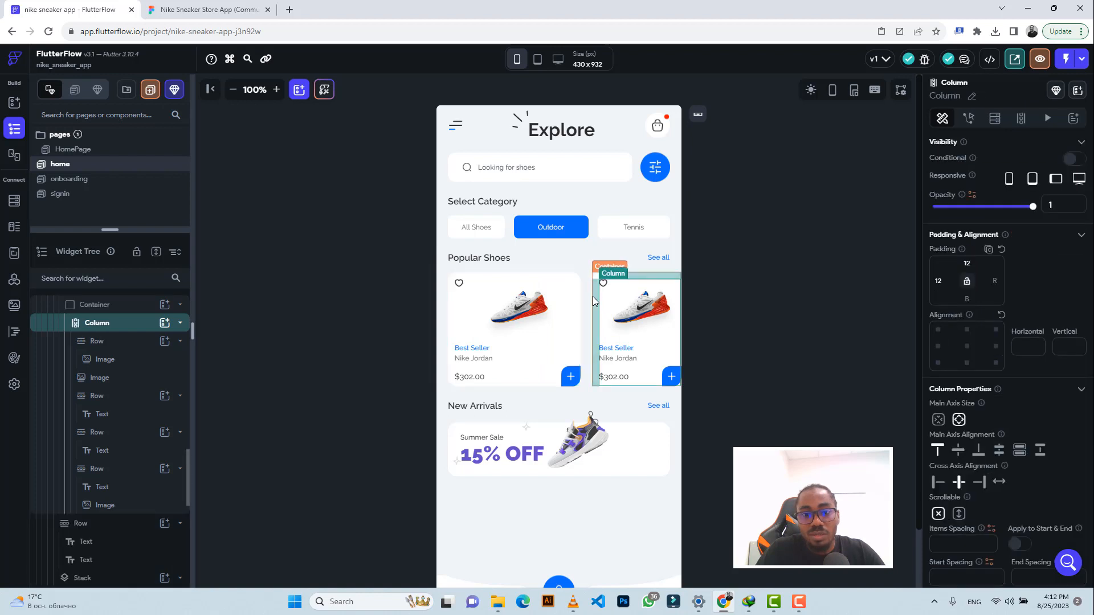
{"action": "left_click", "coordinate": [594, 298]}
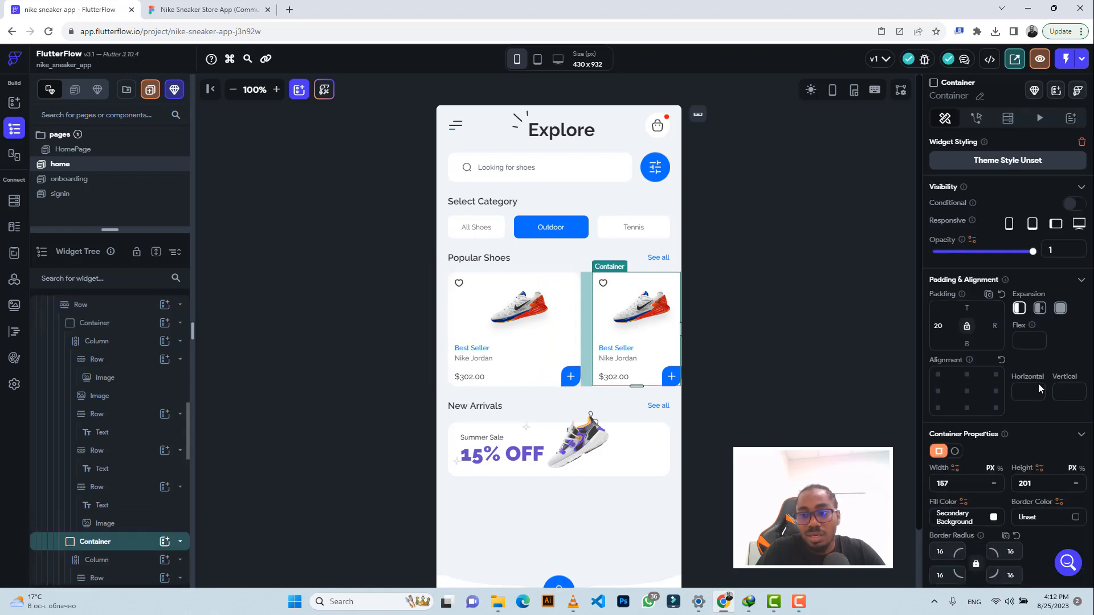
{"action": "left_click", "coordinate": [1040, 311]}
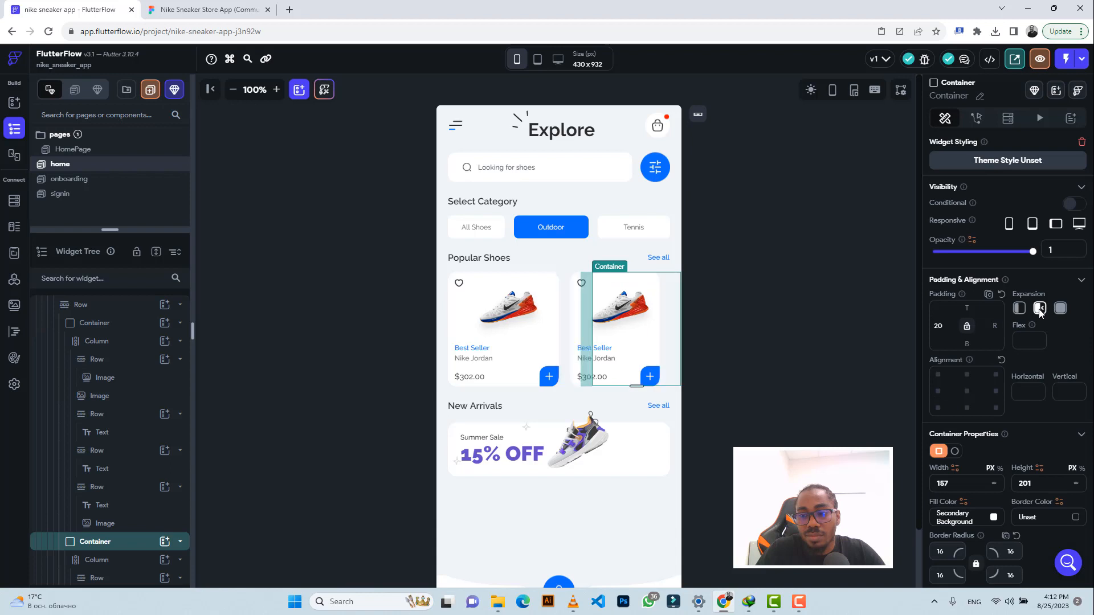
{"action": "left_click", "coordinate": [994, 486]}
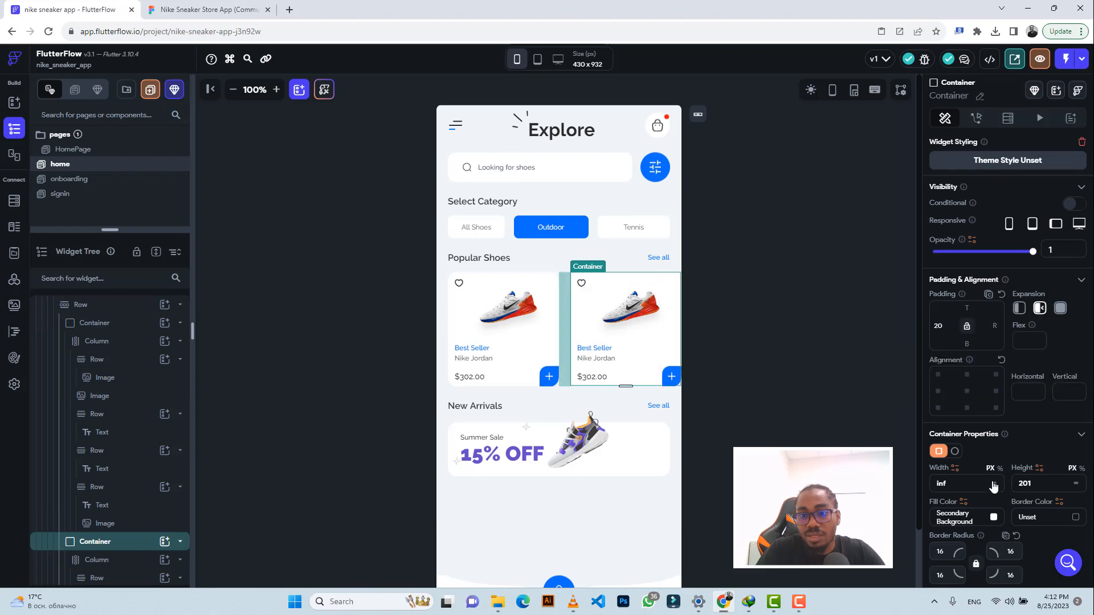
{"action": "left_click", "coordinate": [994, 325]}
{"action": "type", "text": "20"}
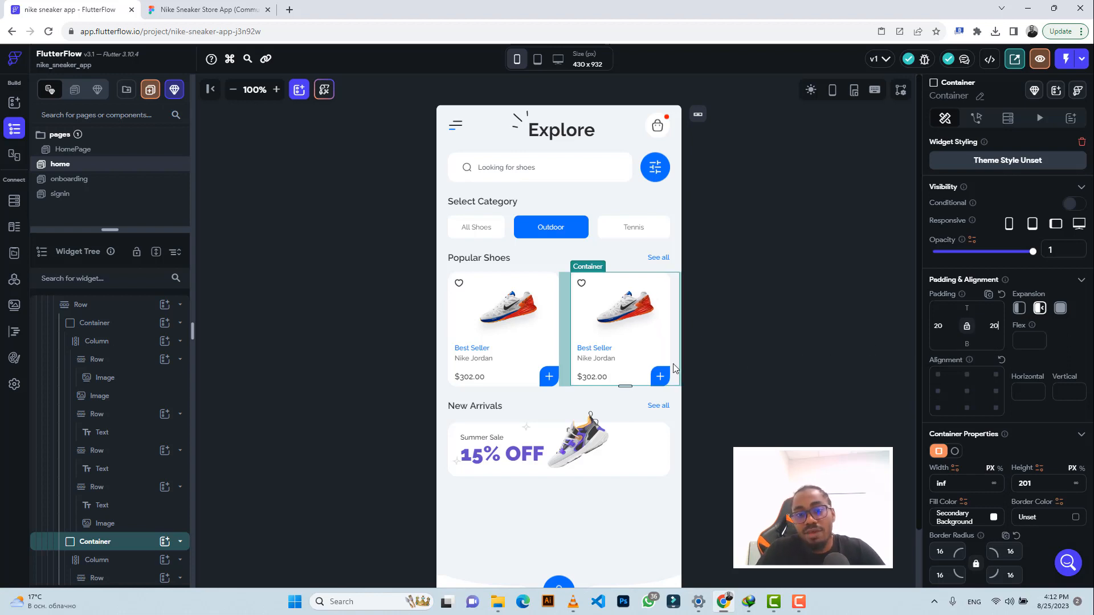
{"action": "left_click", "coordinate": [726, 305]}
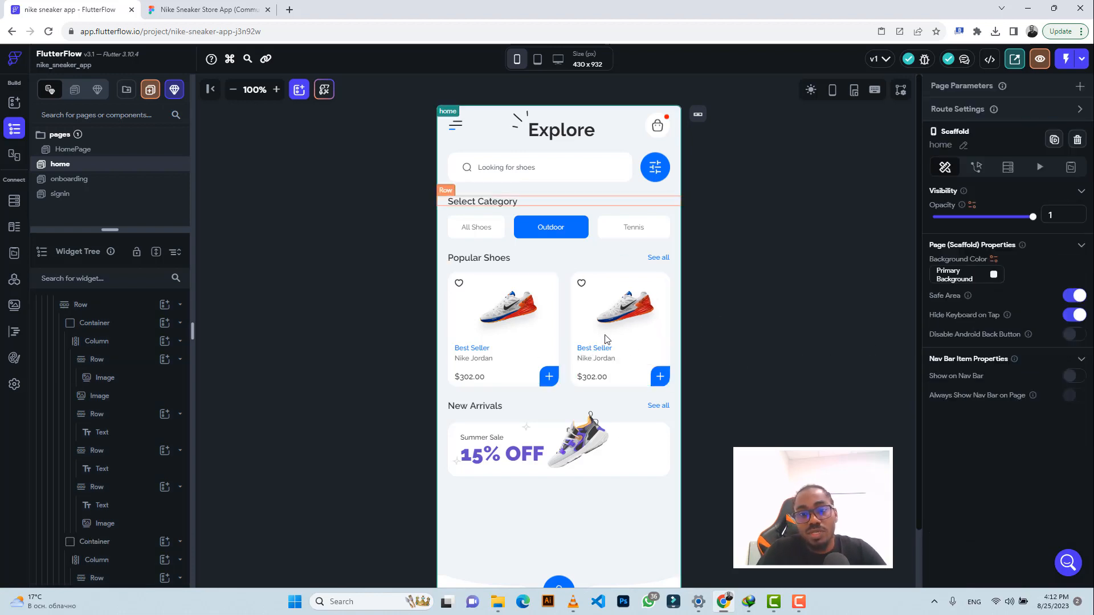
Review the whole home page at 90% zoom, and look over the Details, Favourite and My Cart screens in Figma
{"action": "scroll", "coordinate": [617, 454], "scroll_direction": "down", "scroll_amount": 2}
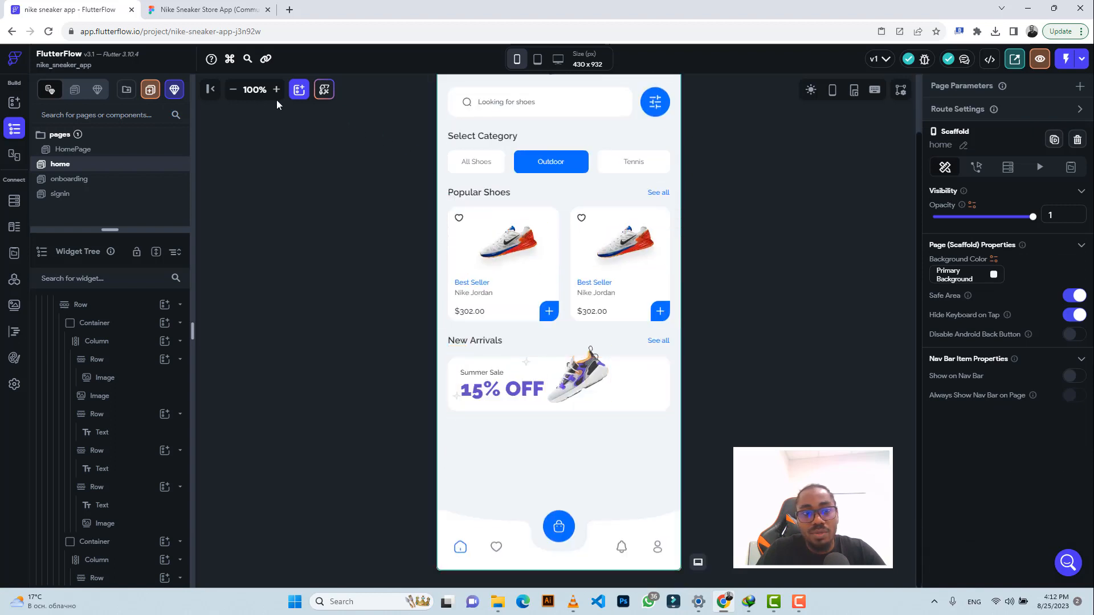
{"action": "left_click", "coordinate": [234, 90]}
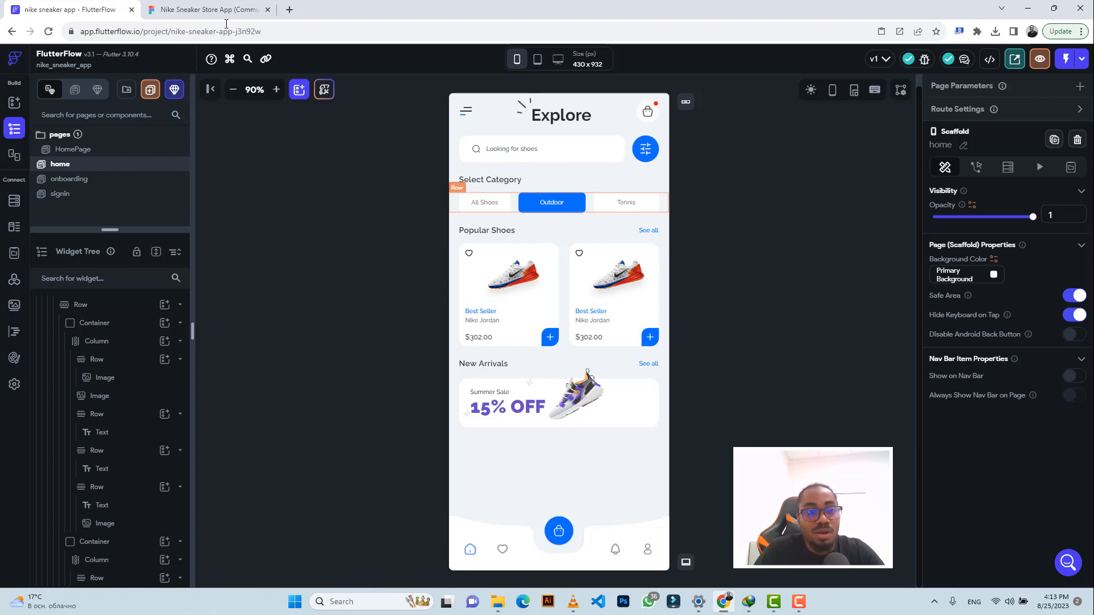
{"action": "left_click", "coordinate": [178, 13]}
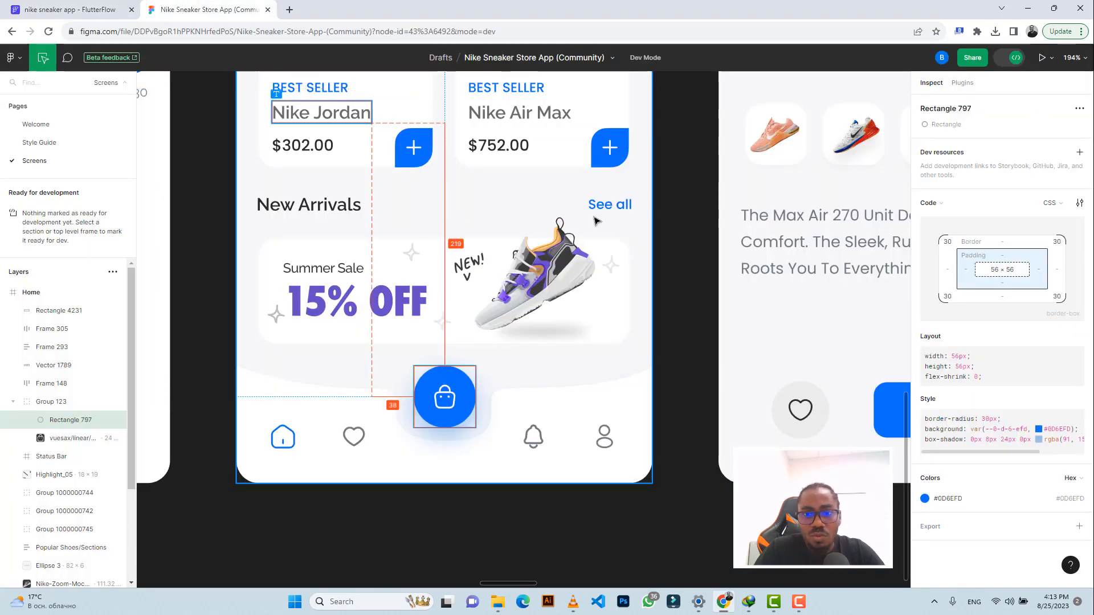
{"action": "scroll", "coordinate": [627, 215], "scroll_direction": "down", "scroll_amount": 5}
{"action": "scroll", "coordinate": [627, 214], "scroll_direction": "right", "scroll_amount": 4}
{"action": "scroll", "coordinate": [627, 214], "scroll_direction": "up", "scroll_amount": 3}
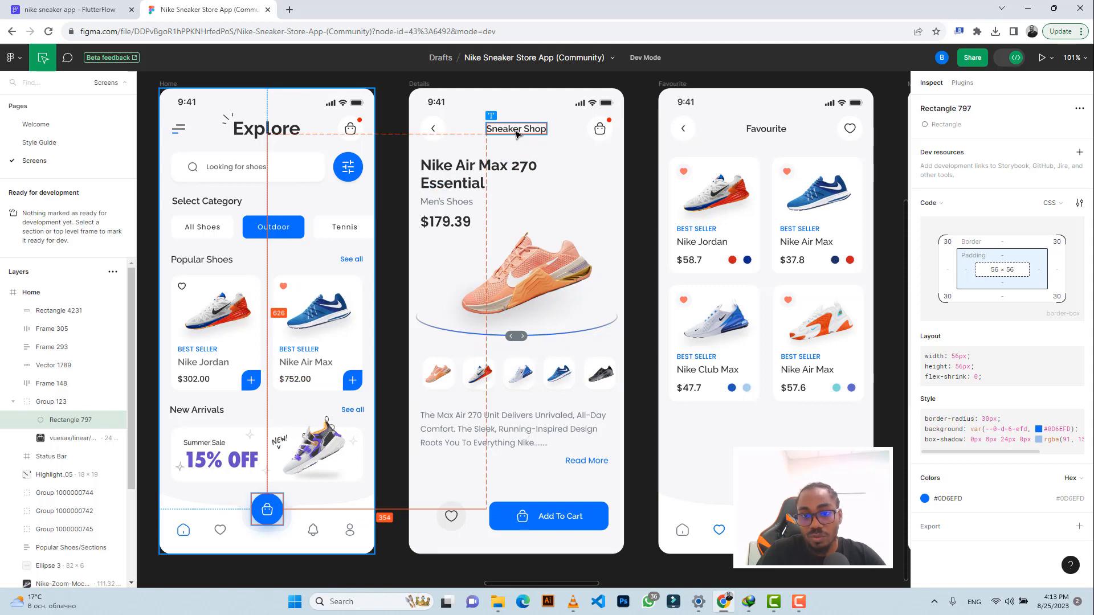
{"action": "scroll", "coordinate": [517, 134], "scroll_direction": "right", "scroll_amount": 6}
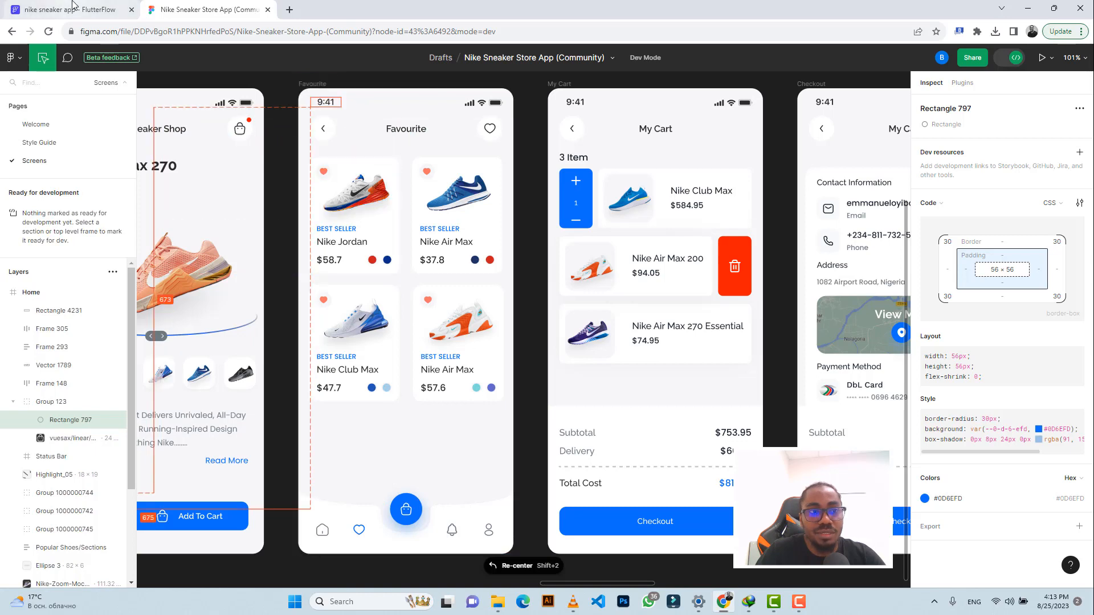
Switch to FlutterFlow, create a blank page named favourite and delete its AppBar
{"action": "left_click", "coordinate": [73, 5]}
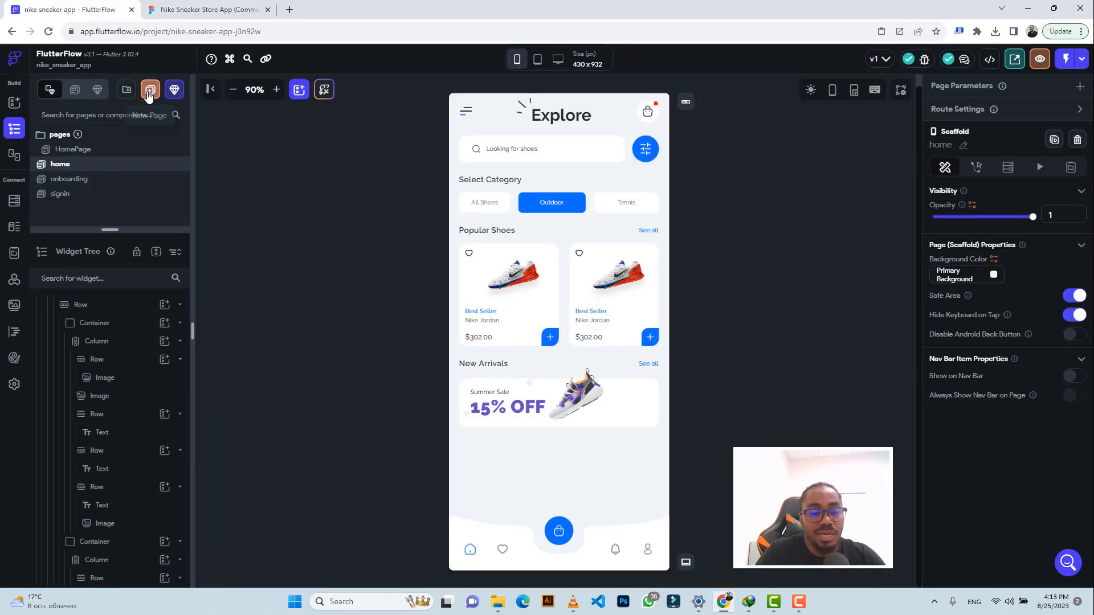
{"action": "left_click", "coordinate": [149, 91]}
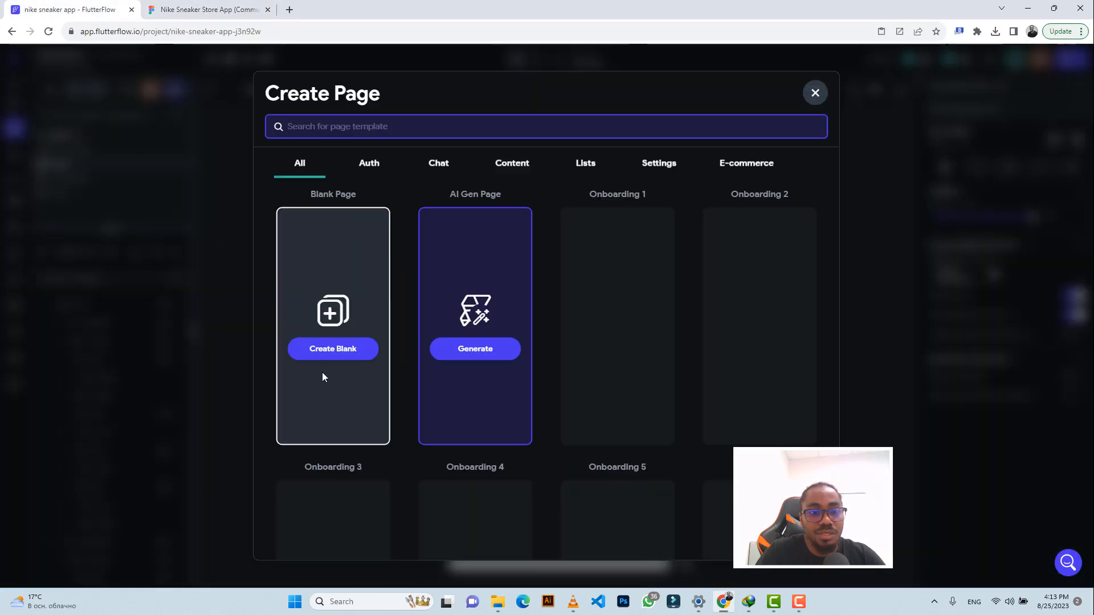
{"action": "left_click", "coordinate": [323, 352]}
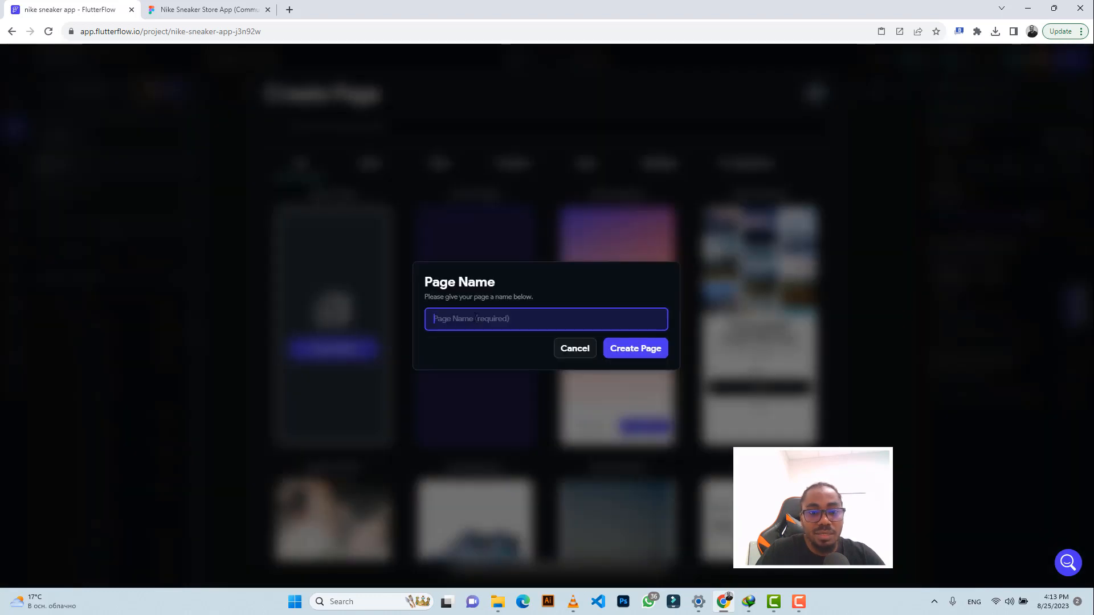
{"action": "type", "text": "fav"}
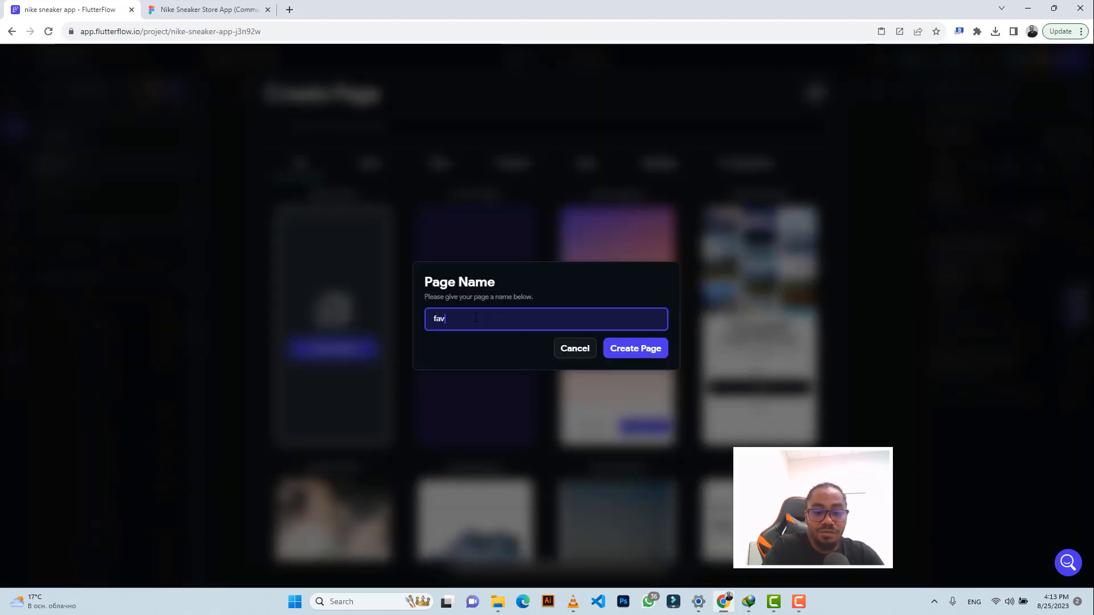
{"action": "type", "text": "ourite"}
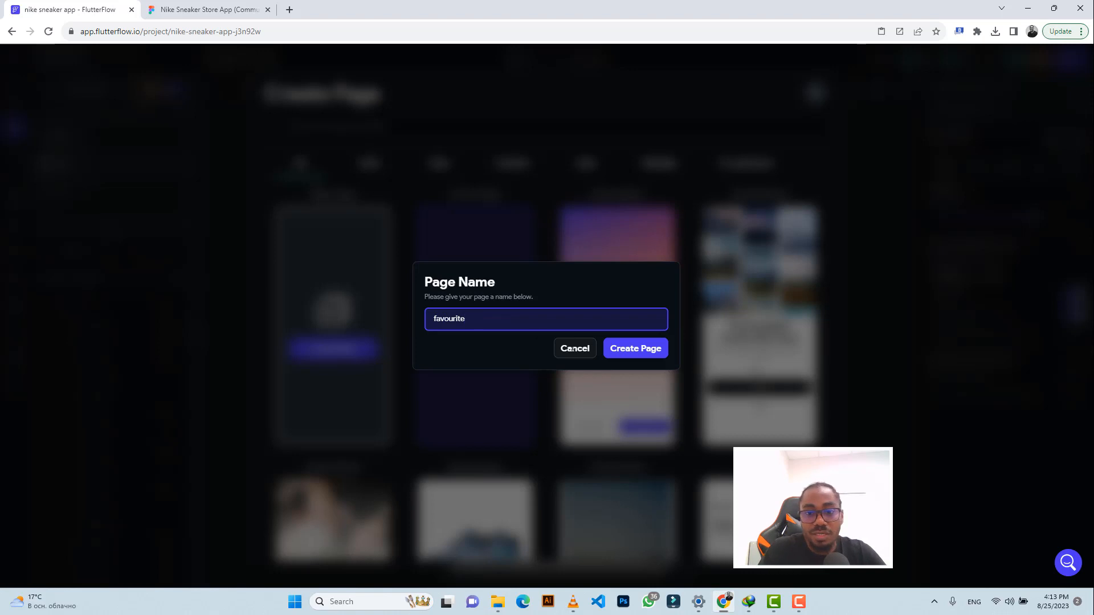
{"action": "left_click", "coordinate": [625, 353]}
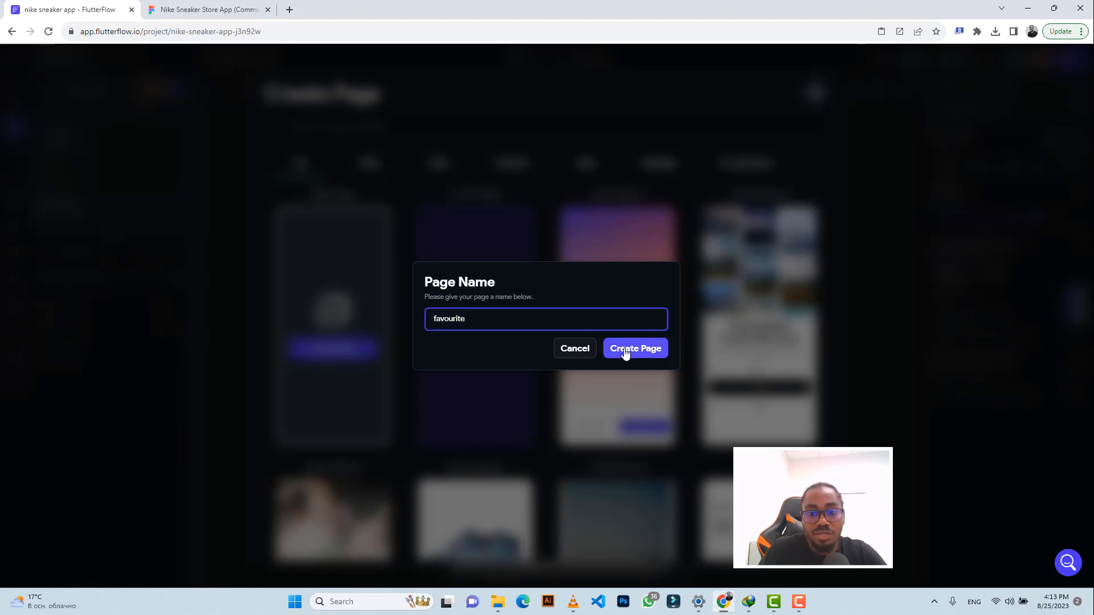
{"action": "left_click", "coordinate": [555, 118]}
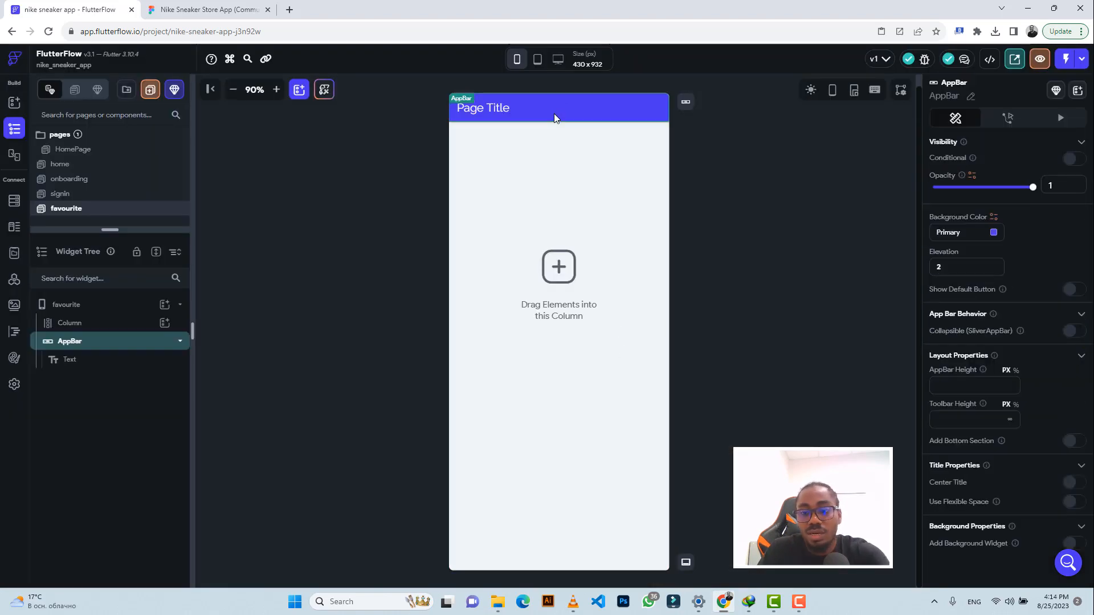
{"action": "key", "text": "Delete"}
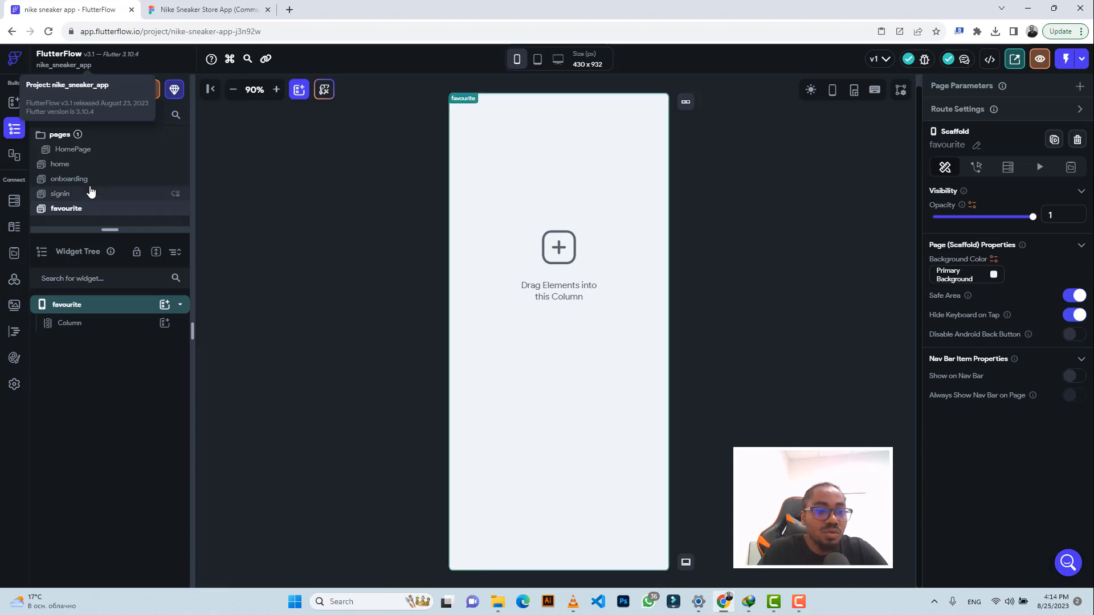
Copy the back-button Row from the signin page and paste it into the favourite page's Column
{"action": "left_click", "coordinate": [81, 165]}
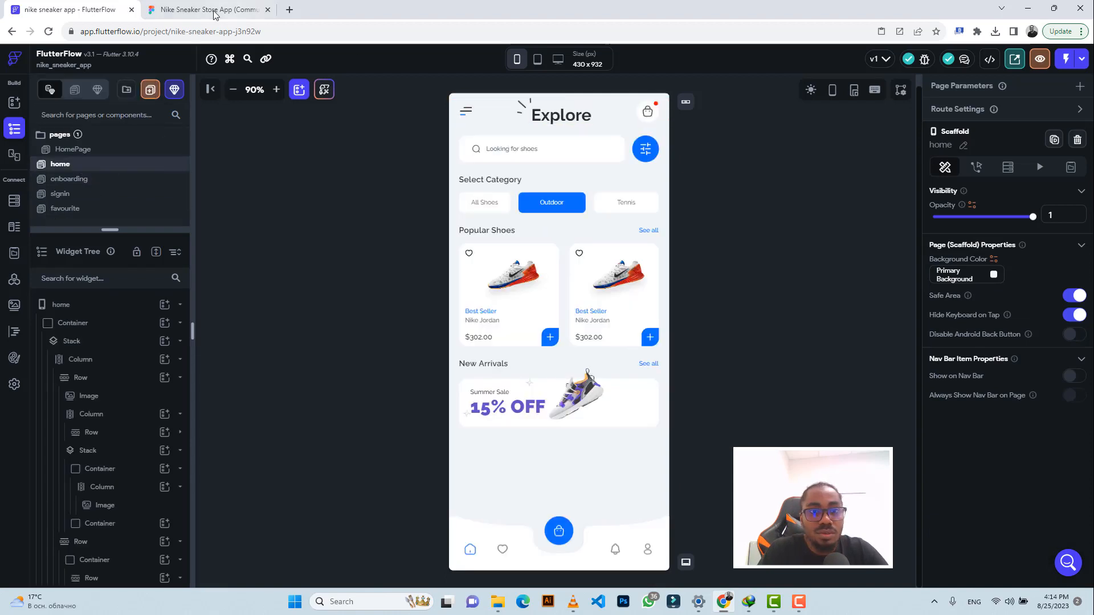
{"action": "left_click", "coordinate": [84, 181]}
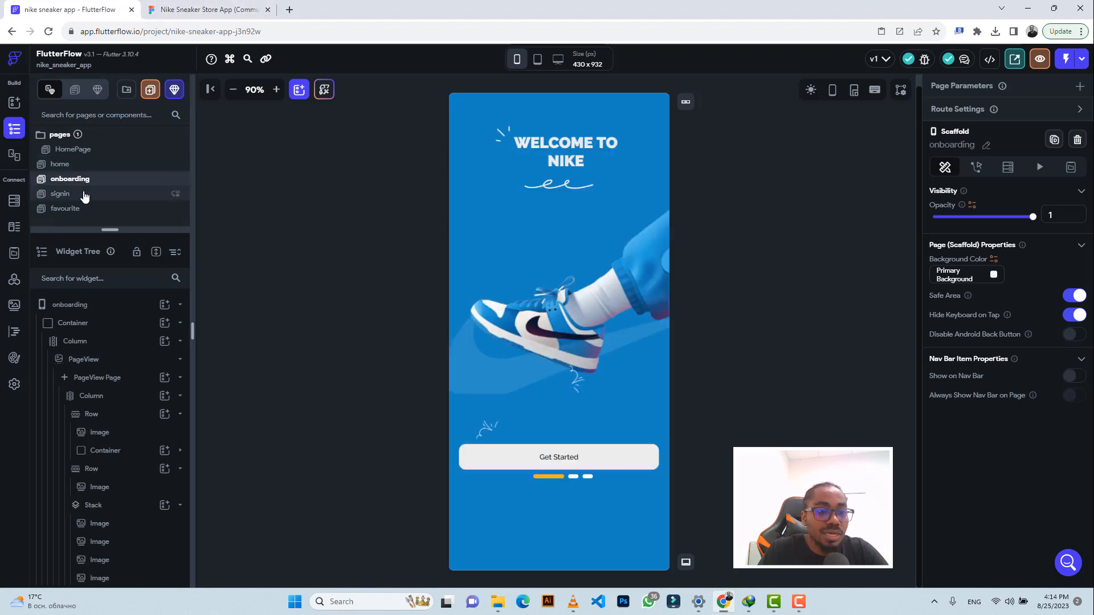
{"action": "left_click", "coordinate": [84, 195]}
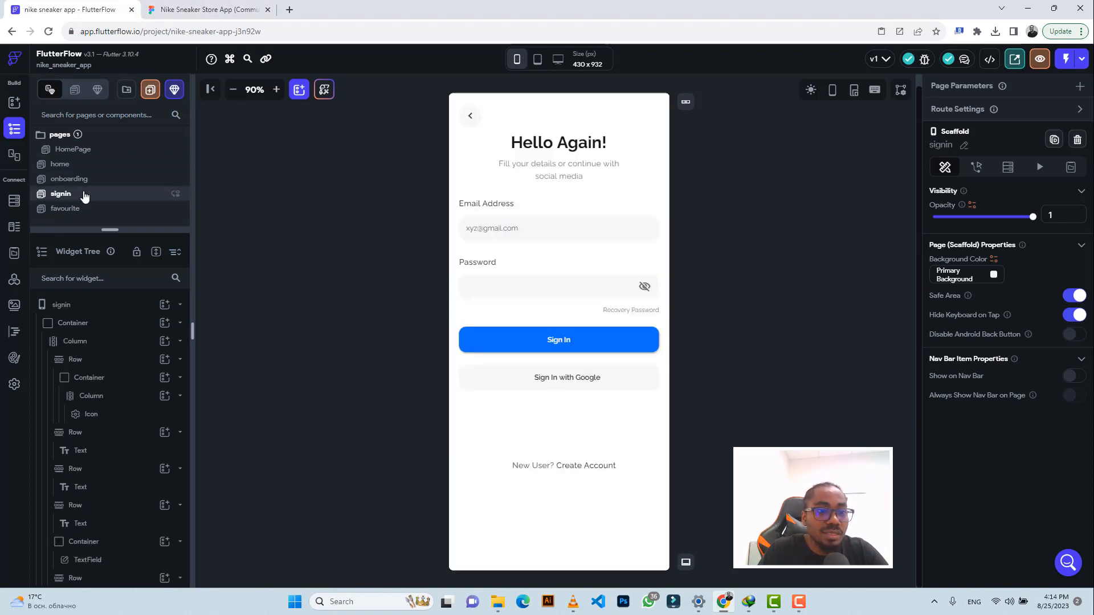
{"action": "left_click", "coordinate": [530, 119]}
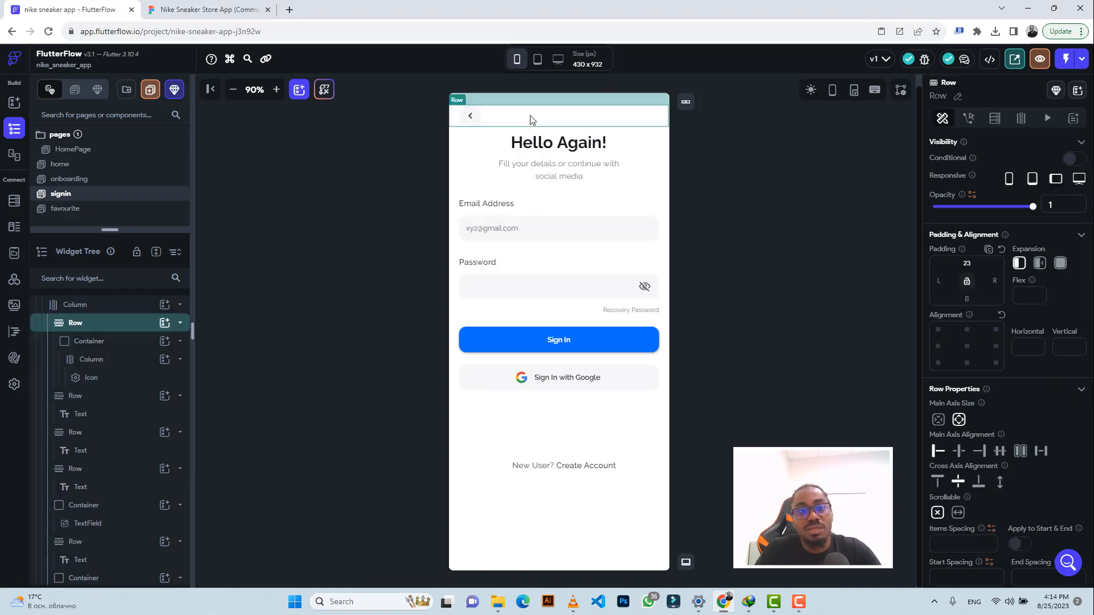
{"action": "key", "text": "ctrl+c"}
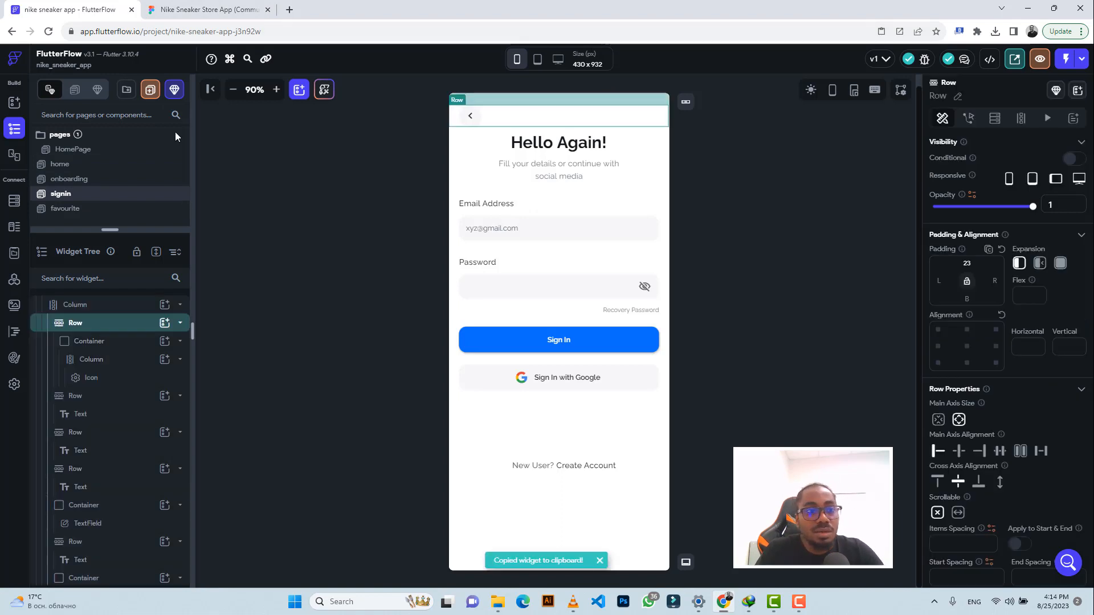
{"action": "left_click", "coordinate": [82, 213]}
{"action": "left_click", "coordinate": [538, 147]}
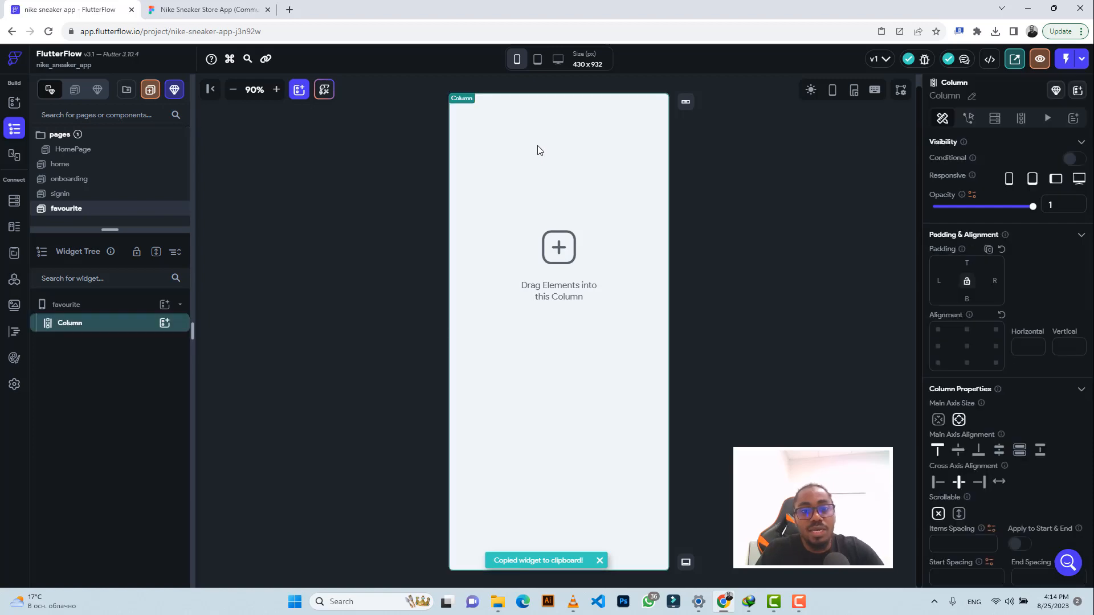
{"action": "key", "text": "ctrl+v"}
Check the Favourite screen's title in Figma and add a Text widget reading "Favourite" to the header Row in FlutterFlow
{"action": "left_click", "coordinate": [186, 7]}
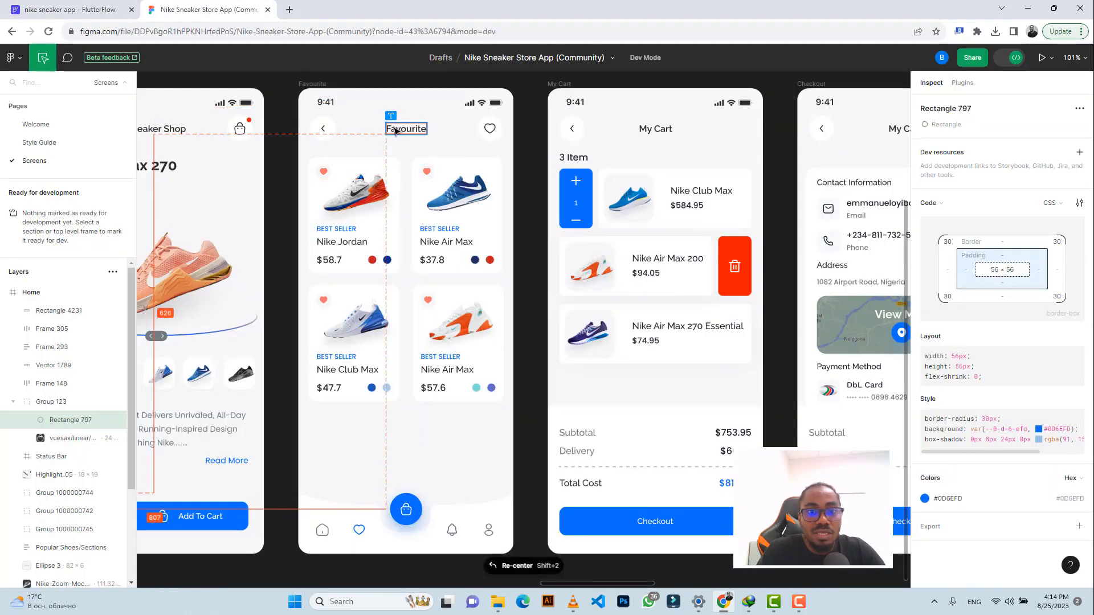
{"action": "left_click", "coordinate": [396, 131]}
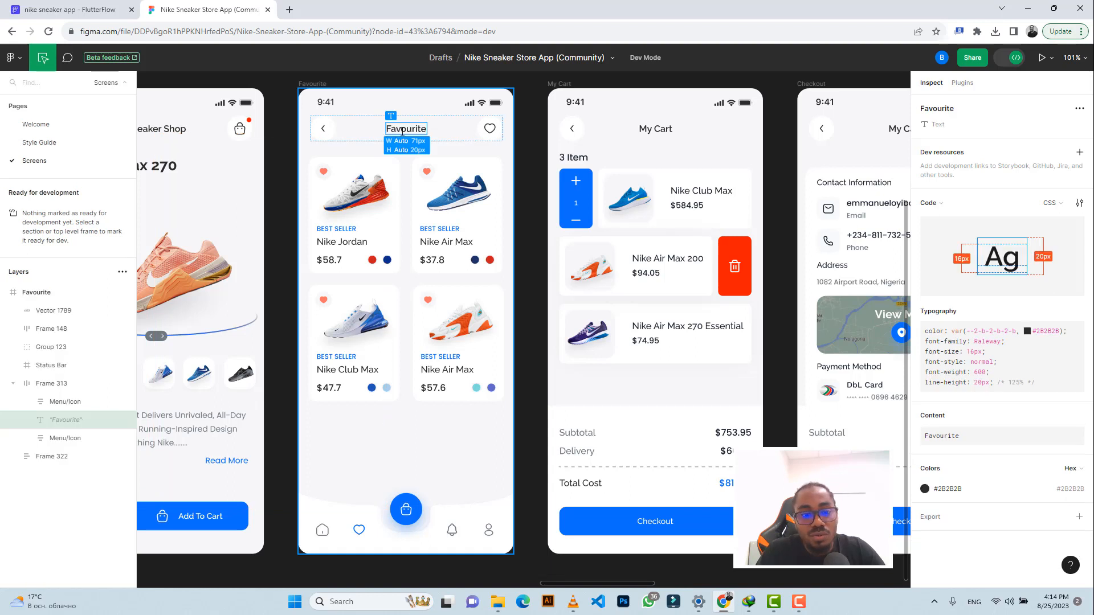
{"action": "double_click", "coordinate": [402, 132]}
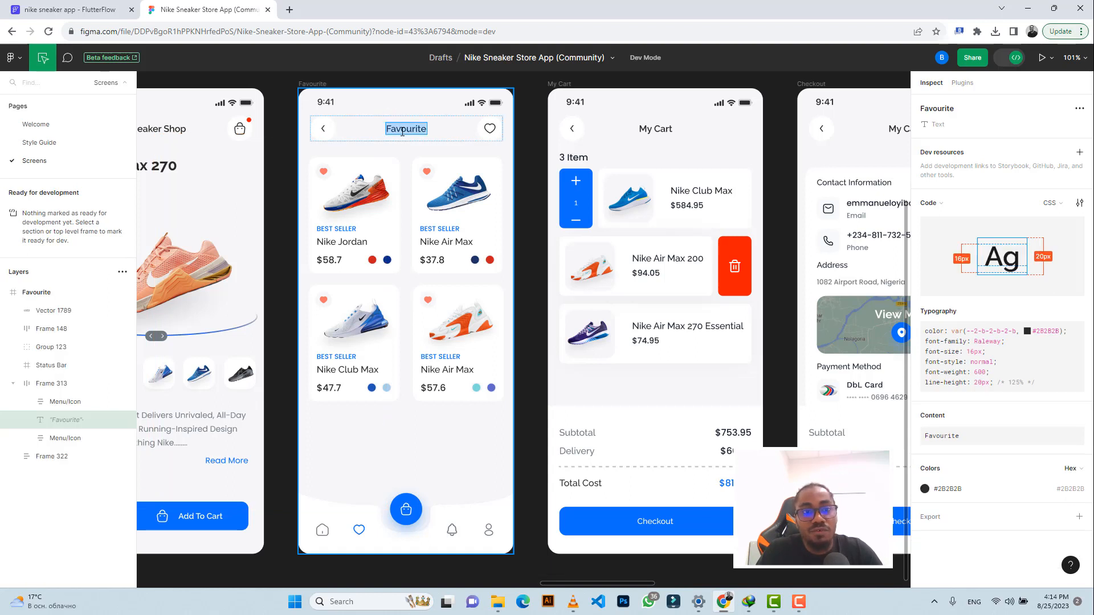
{"action": "left_click", "coordinate": [100, 12]}
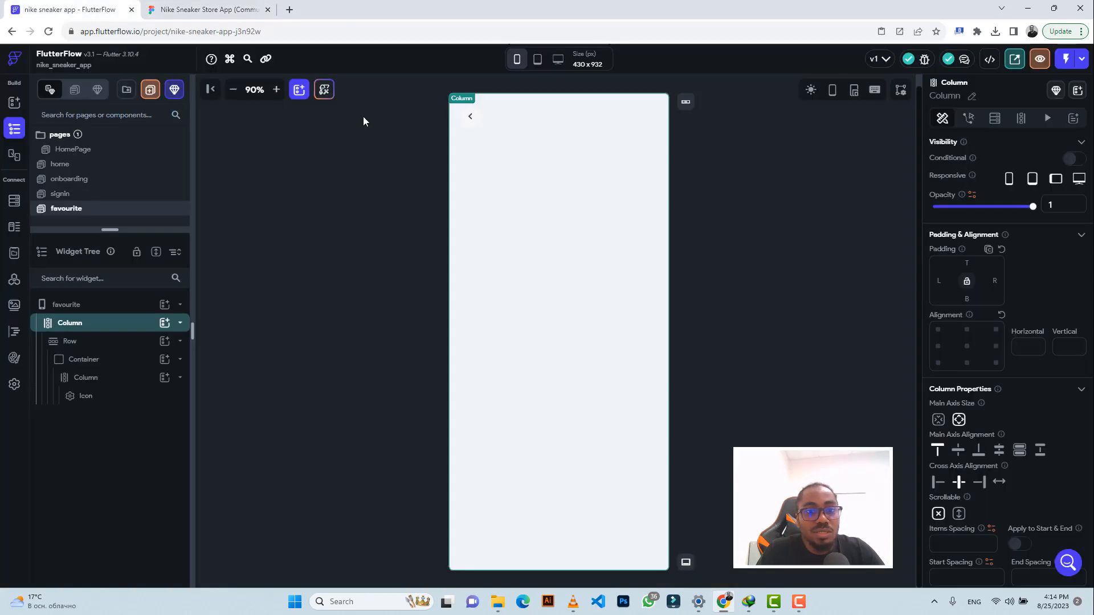
{"action": "left_click", "coordinate": [559, 122]}
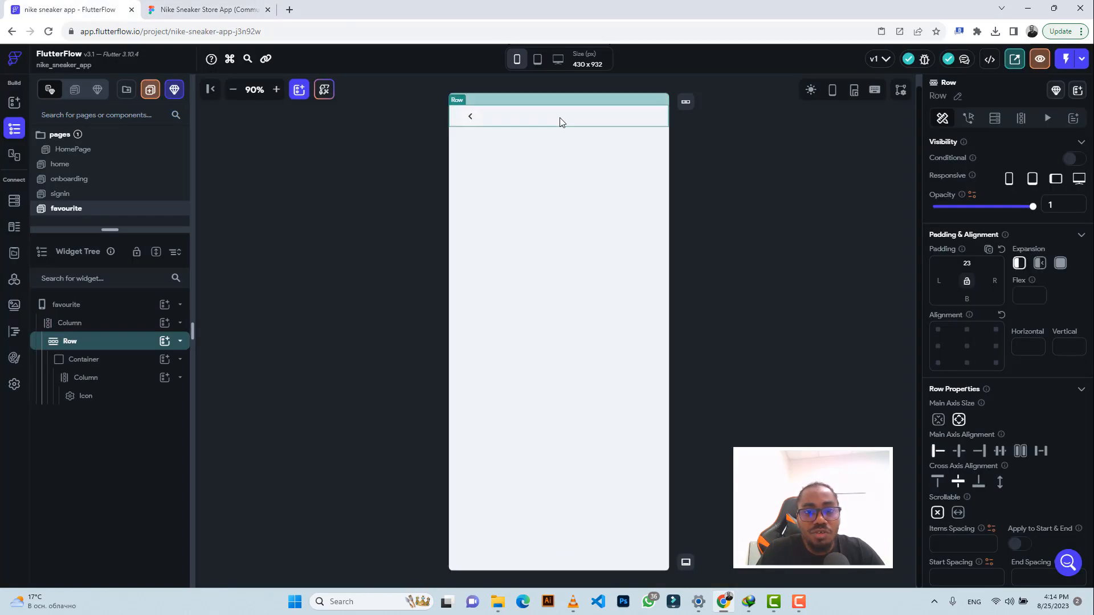
{"action": "left_click", "coordinate": [164, 341]}
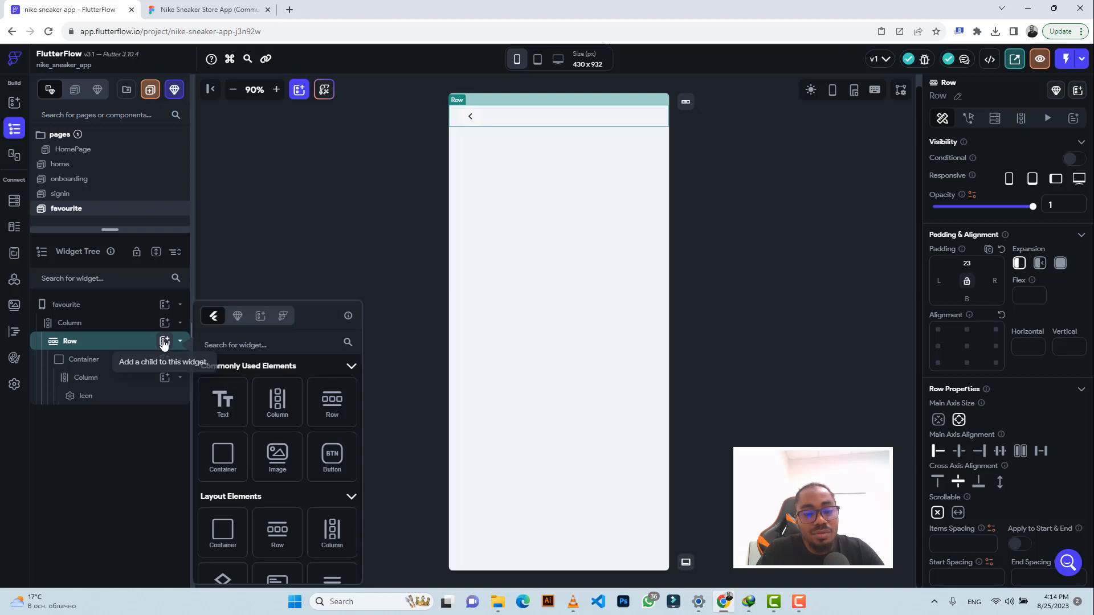
{"action": "left_click", "coordinate": [226, 411]}
{"action": "left_click", "coordinate": [224, 410]}
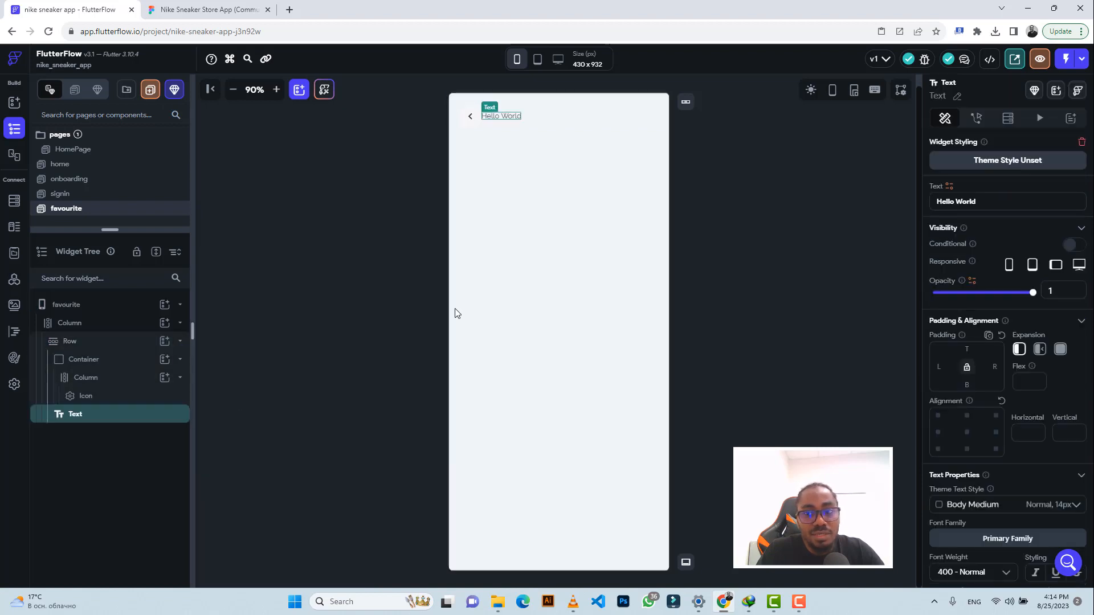
{"action": "key", "text": "ctrl+a"}
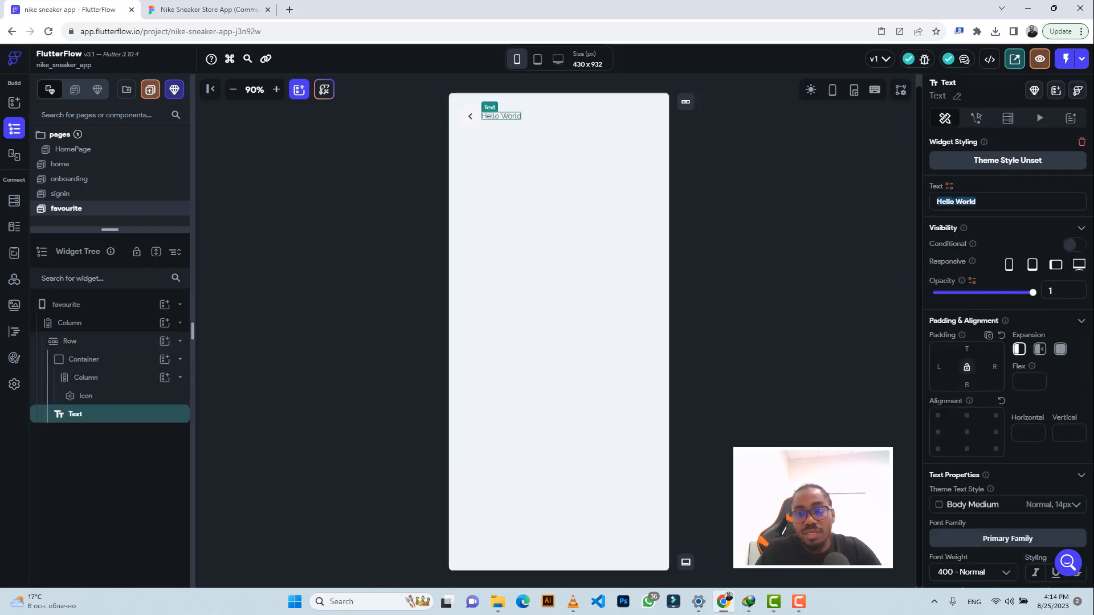
{"action": "type", "text": "Favourite"}
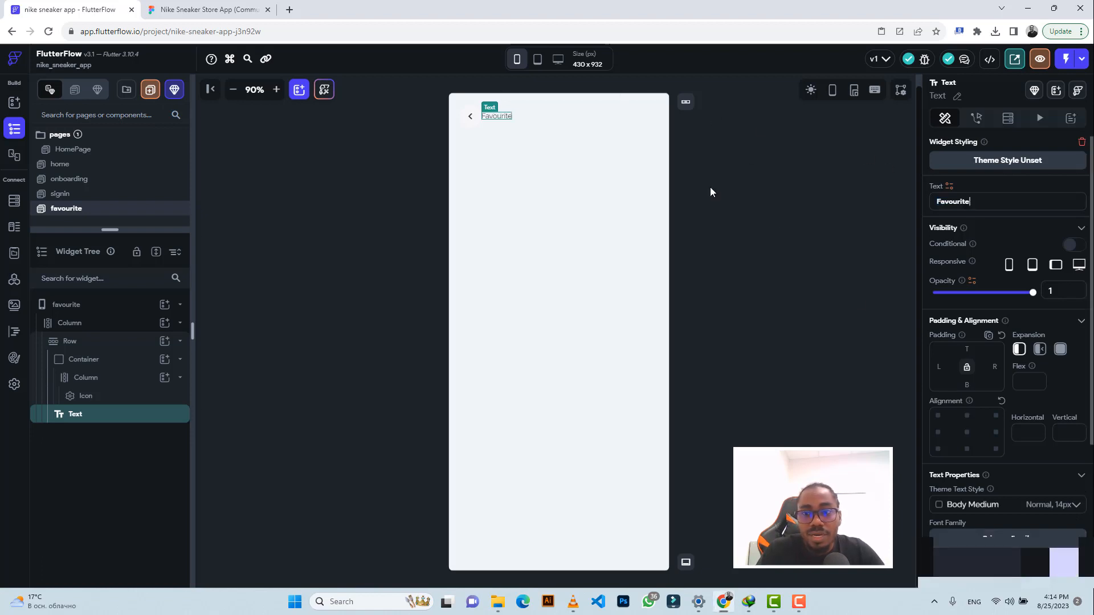
Set the Favourite title's font weight to 600 - Semi Bold and its font size to 16
{"action": "scroll", "coordinate": [1015, 433], "scroll_direction": "down", "scroll_amount": 2}
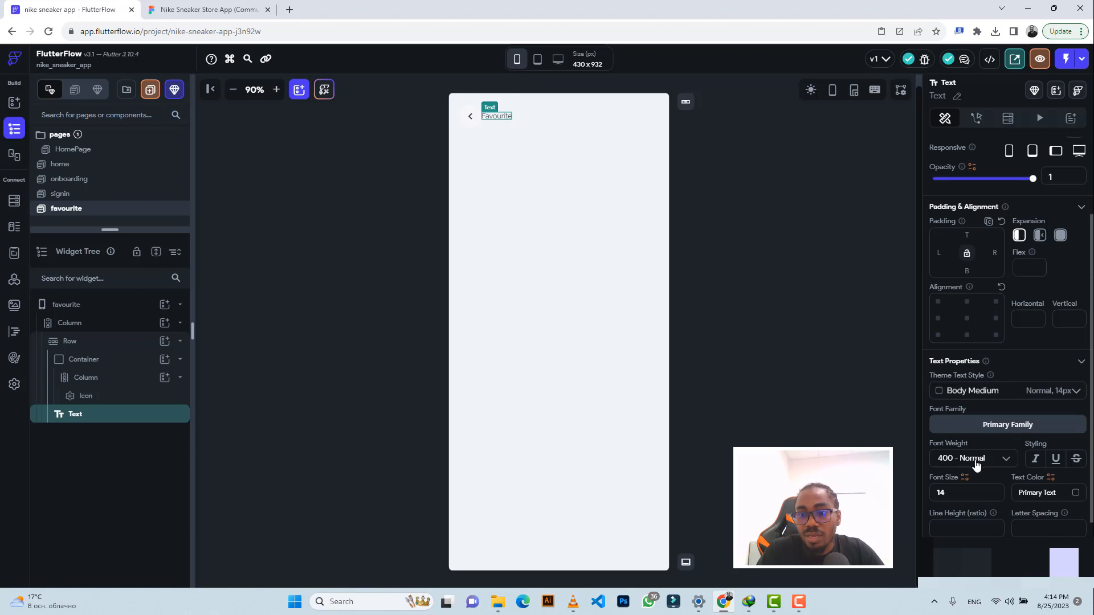
{"action": "left_click", "coordinate": [995, 464]}
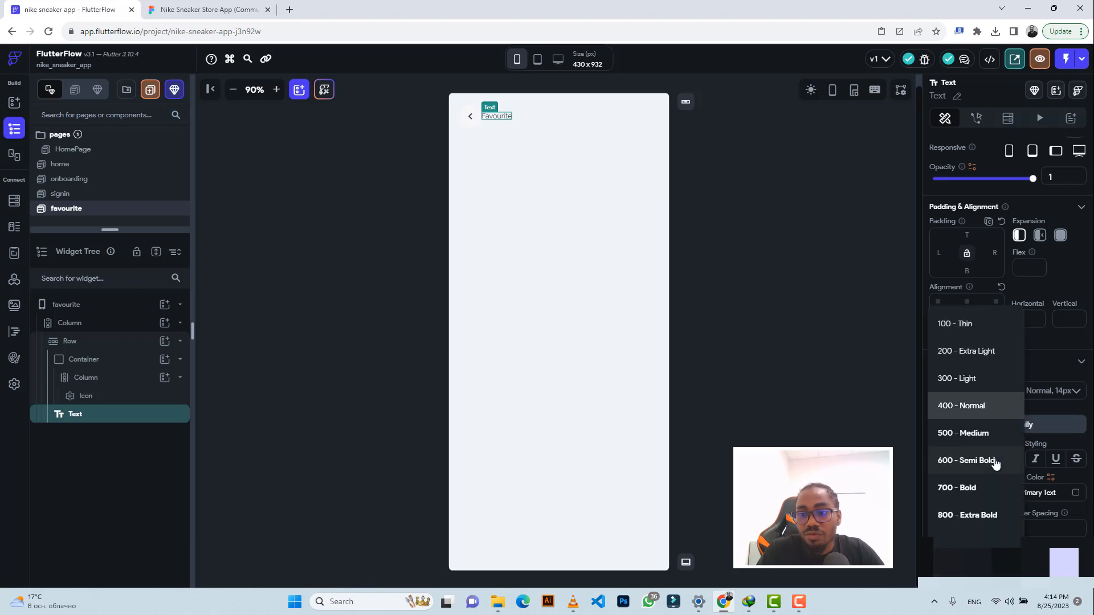
{"action": "left_click", "coordinate": [962, 461]}
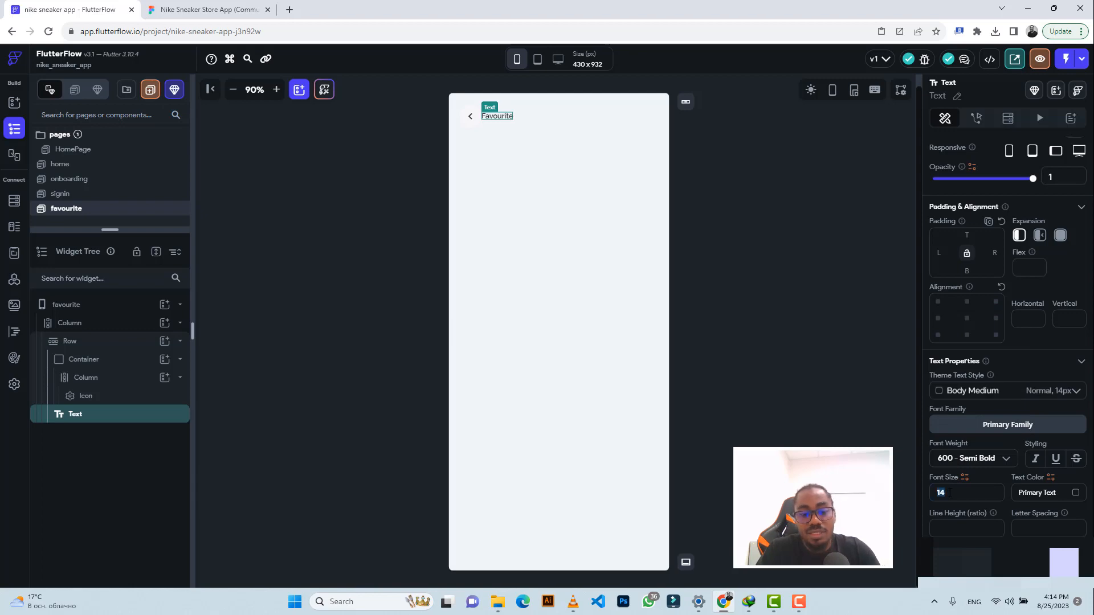
{"action": "type", "text": "16"}
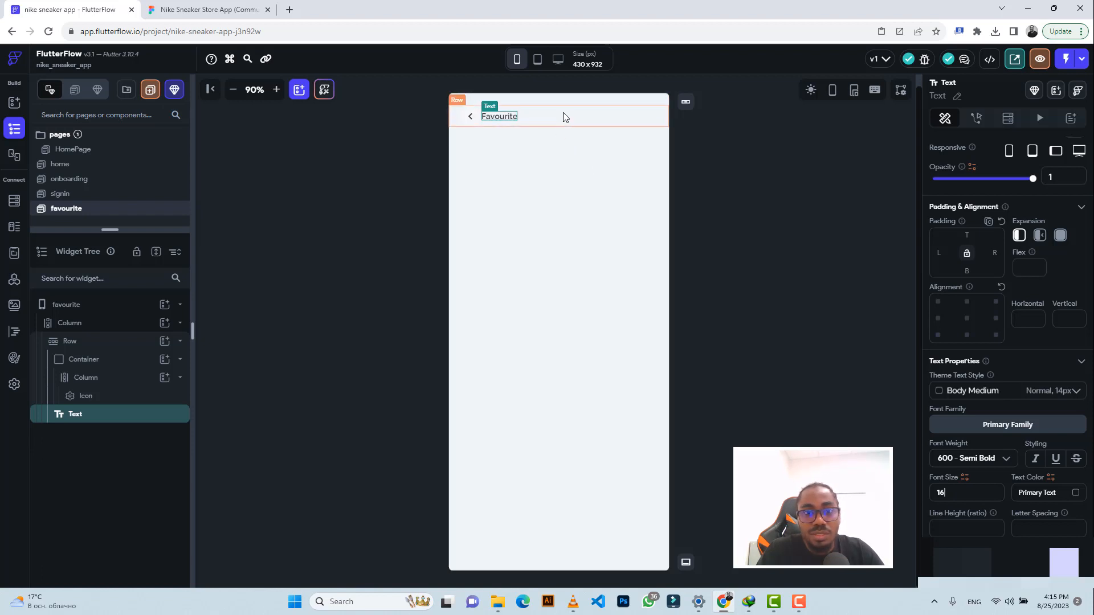
{"action": "left_click", "coordinate": [546, 117]}
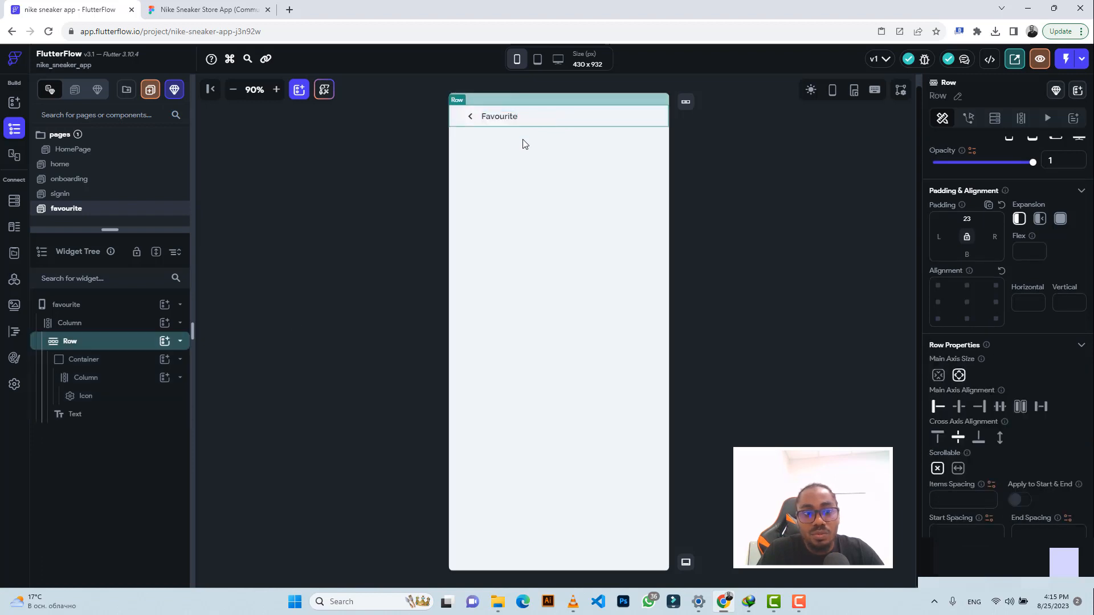
{"action": "left_click", "coordinate": [162, 344]}
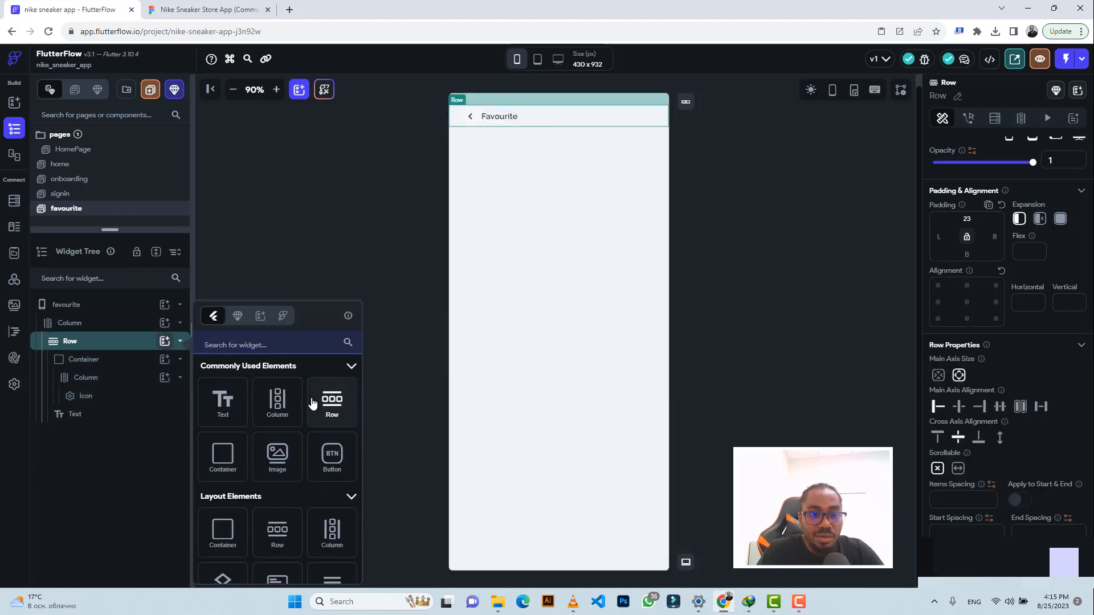
{"action": "left_click", "coordinate": [281, 465]}
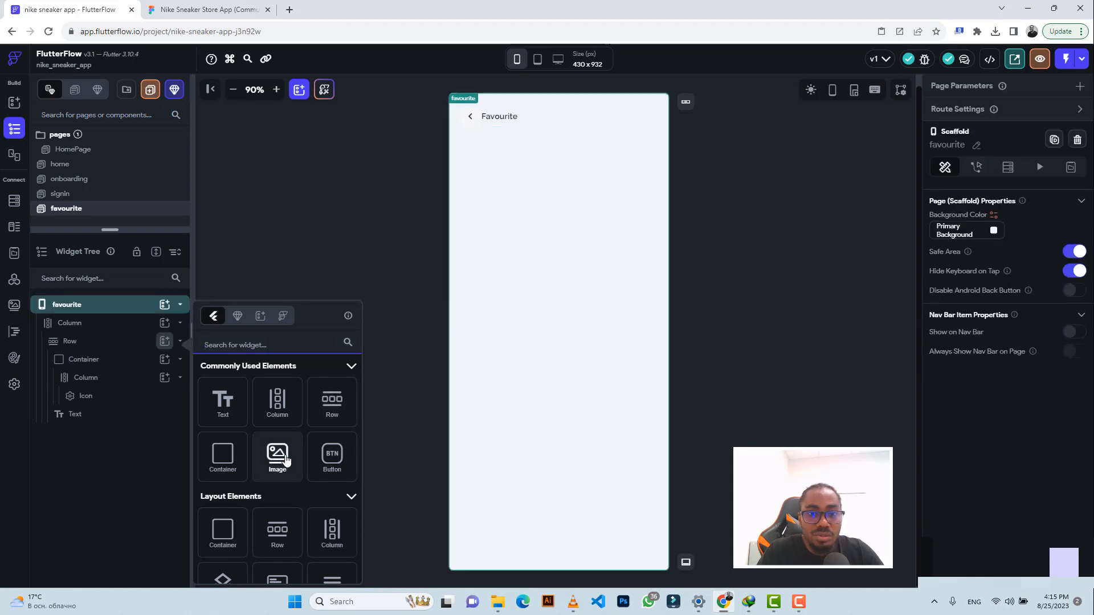
{"action": "left_click", "coordinate": [204, 9]}
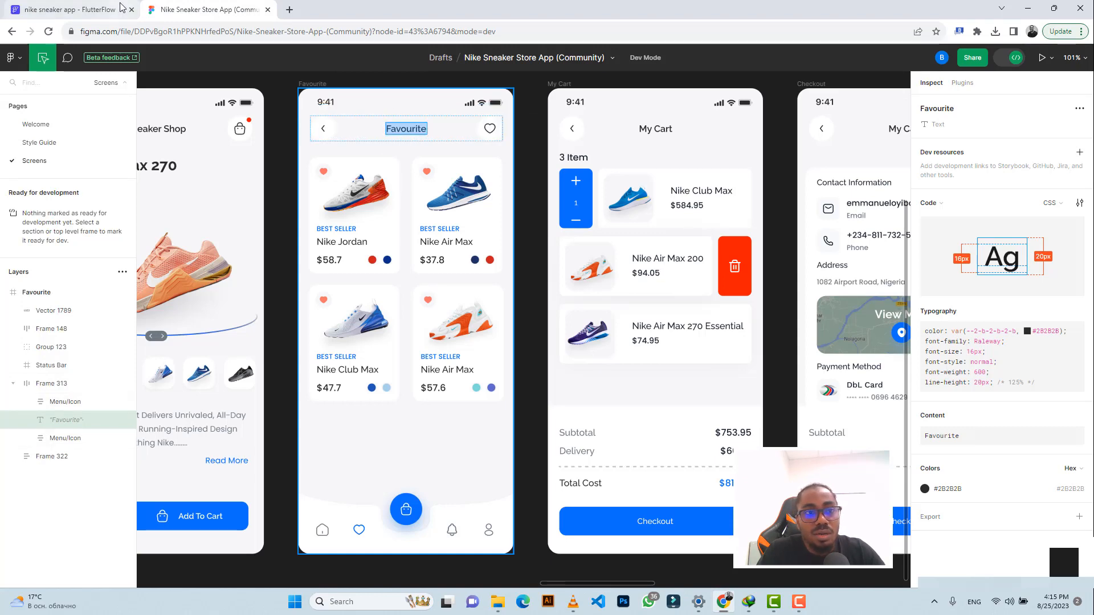
{"action": "left_click", "coordinate": [86, 10]}
{"action": "left_click", "coordinate": [182, 8]}
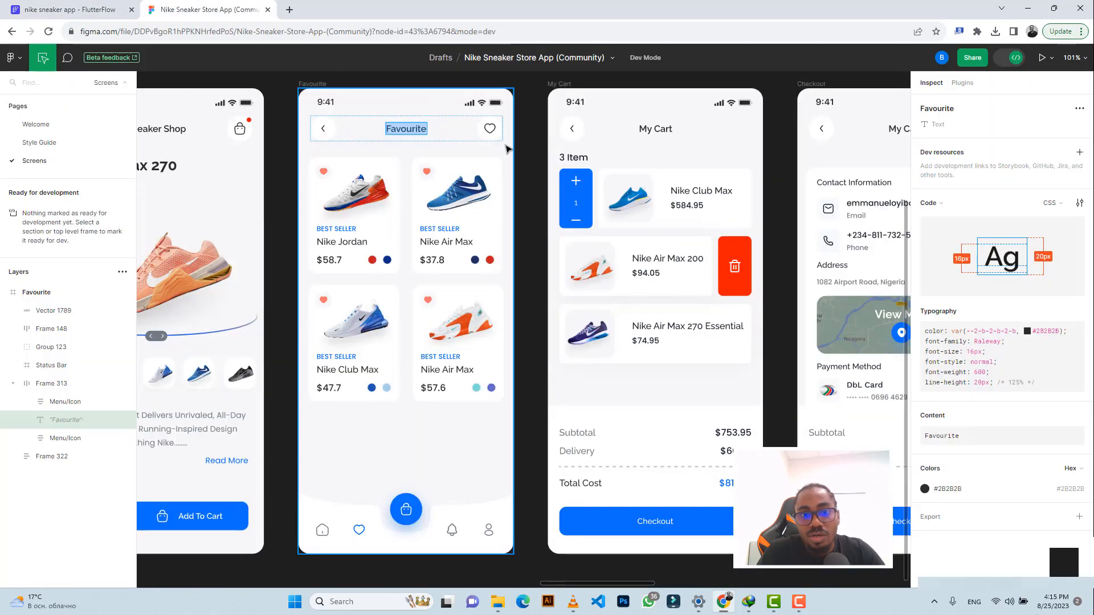
{"action": "left_click", "coordinate": [481, 139]}
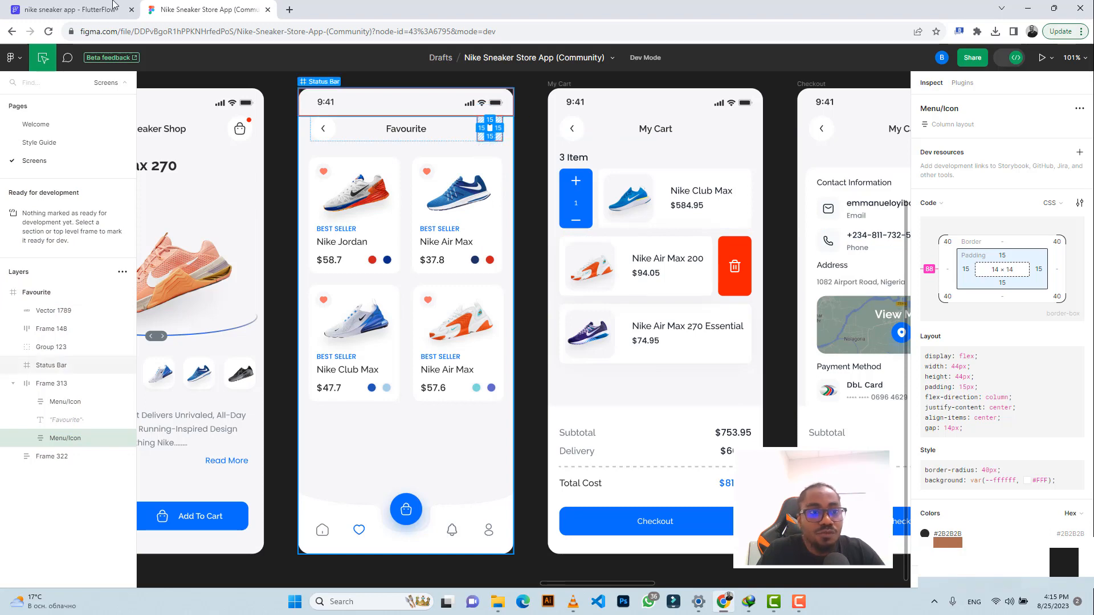
{"action": "left_click", "coordinate": [72, 9]}
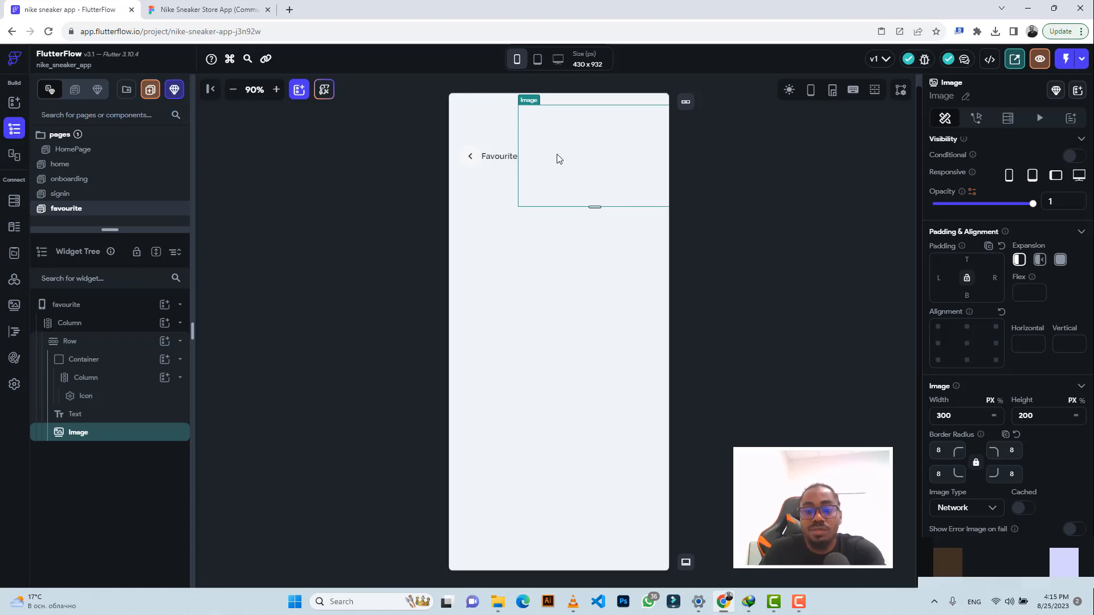
{"action": "key", "text": "Delete"}
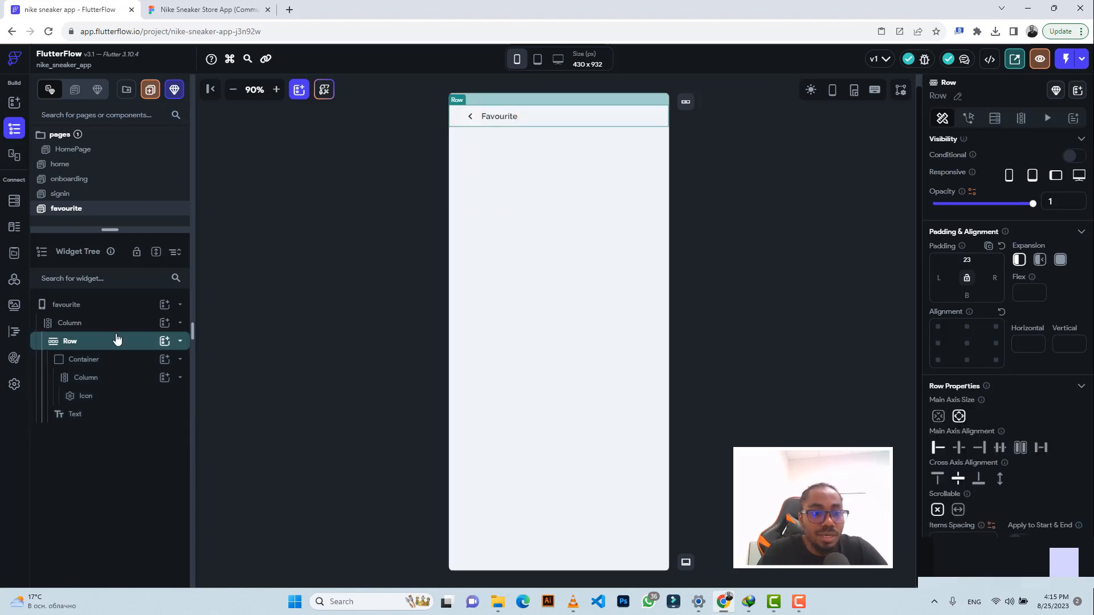
Add a Container to the header Row, check the heart button's size in Figma, and make the Container circular with a diameter of 44
{"action": "left_click", "coordinate": [164, 341]}
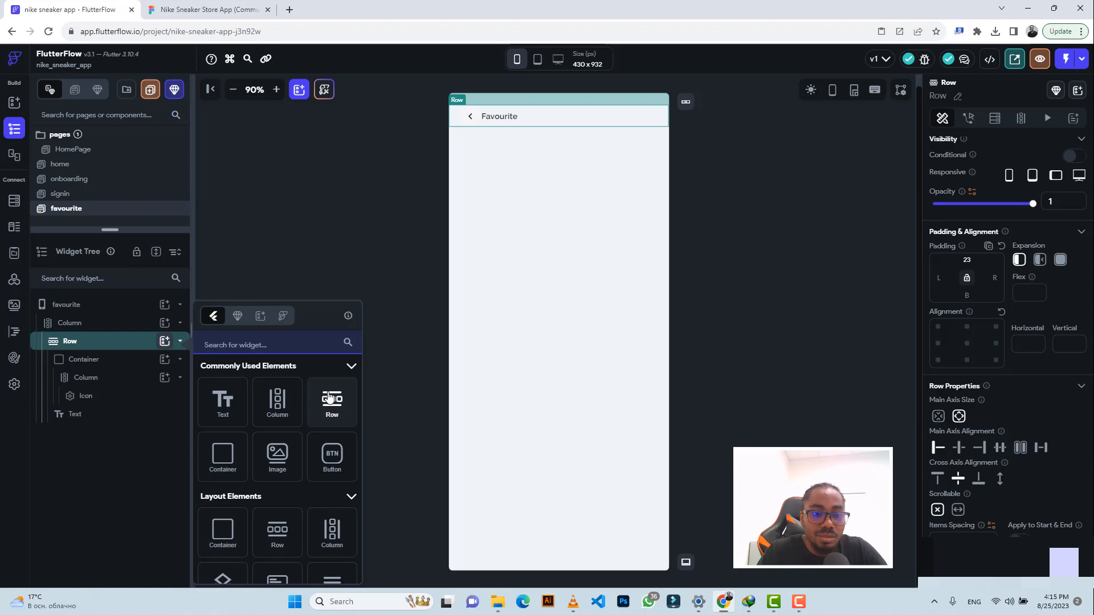
{"action": "left_click", "coordinate": [226, 458]}
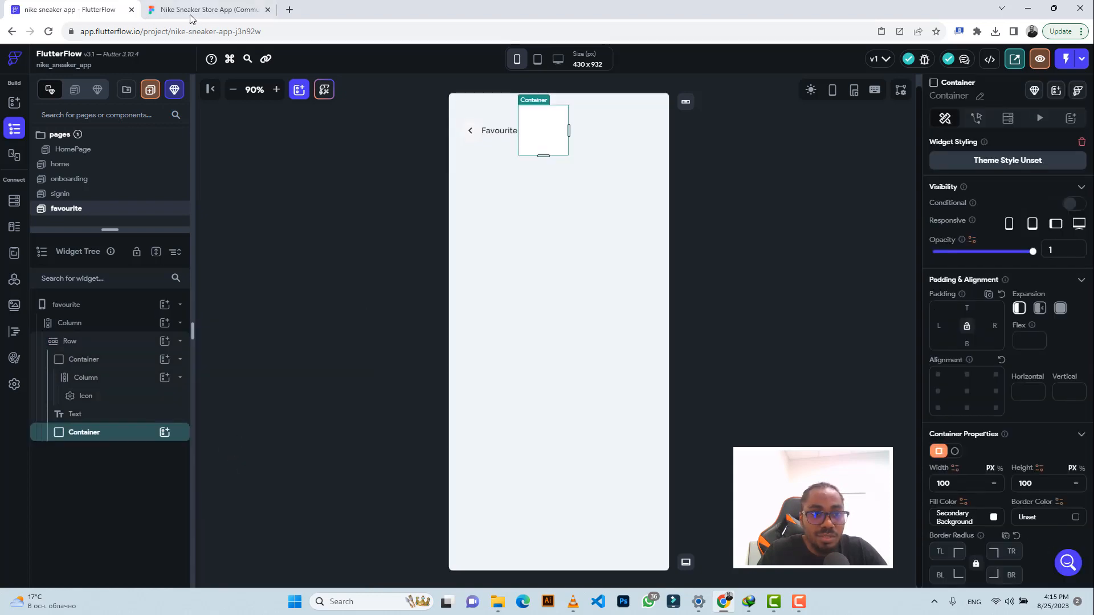
{"action": "left_click", "coordinate": [191, 10]}
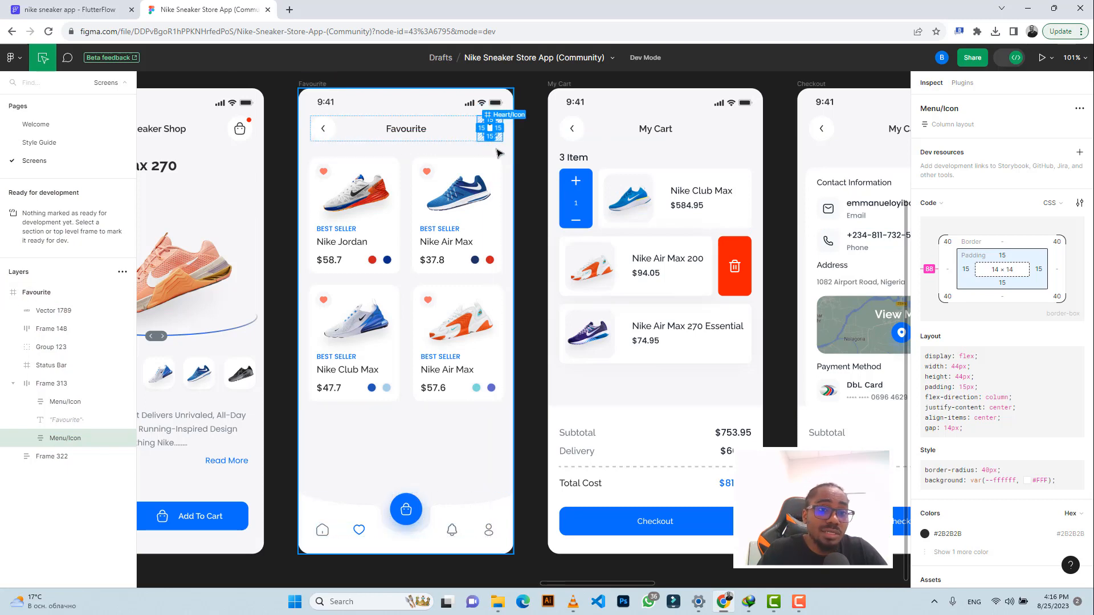
{"action": "left_click", "coordinate": [87, 13]}
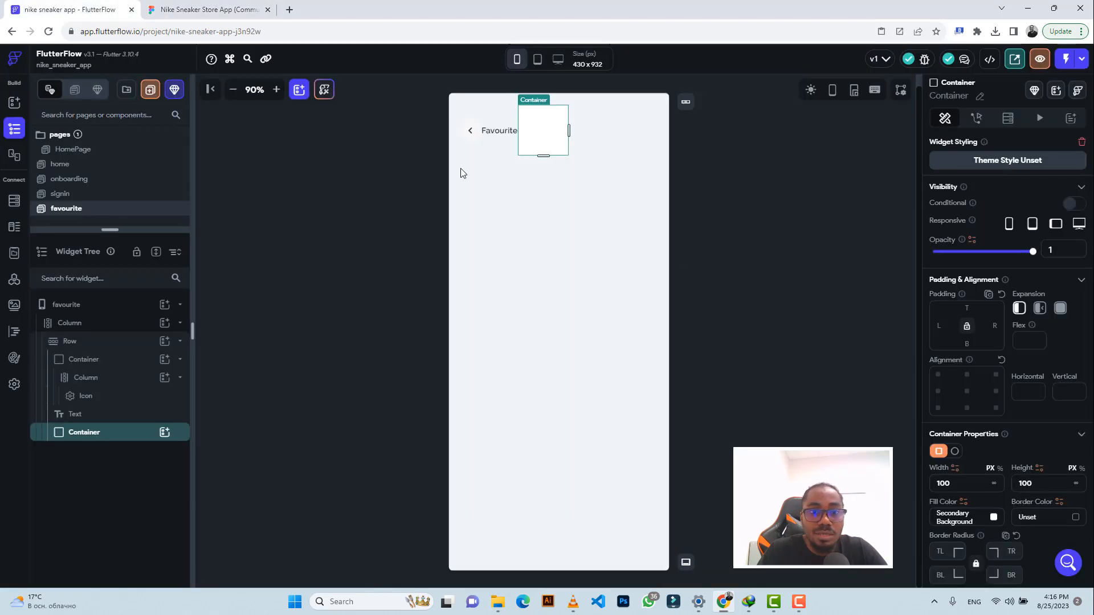
{"action": "double_click", "coordinate": [959, 483]}
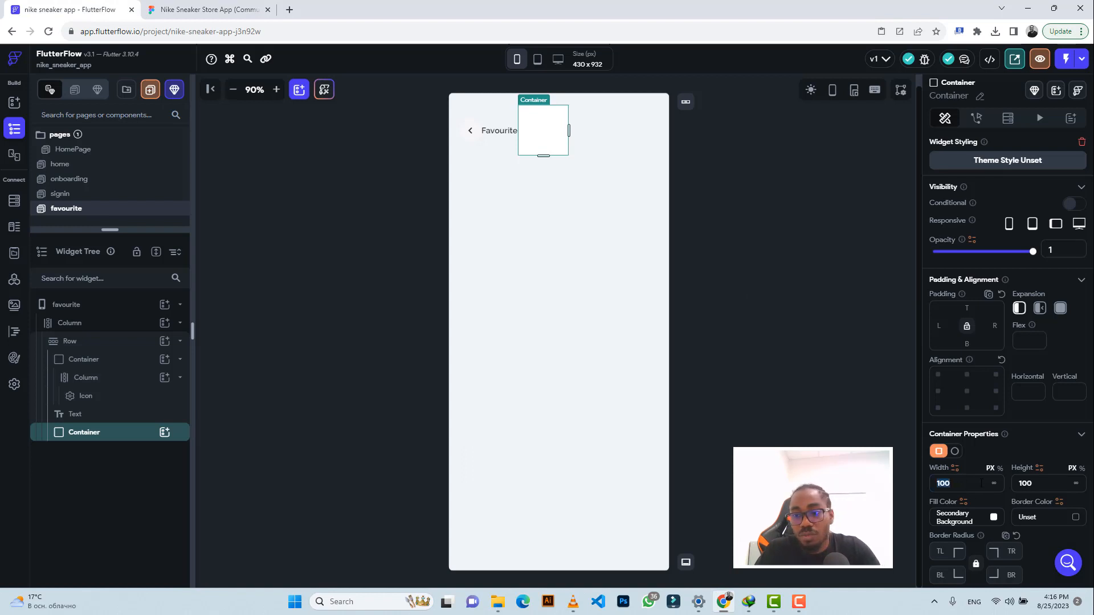
{"action": "type", "text": "44"}
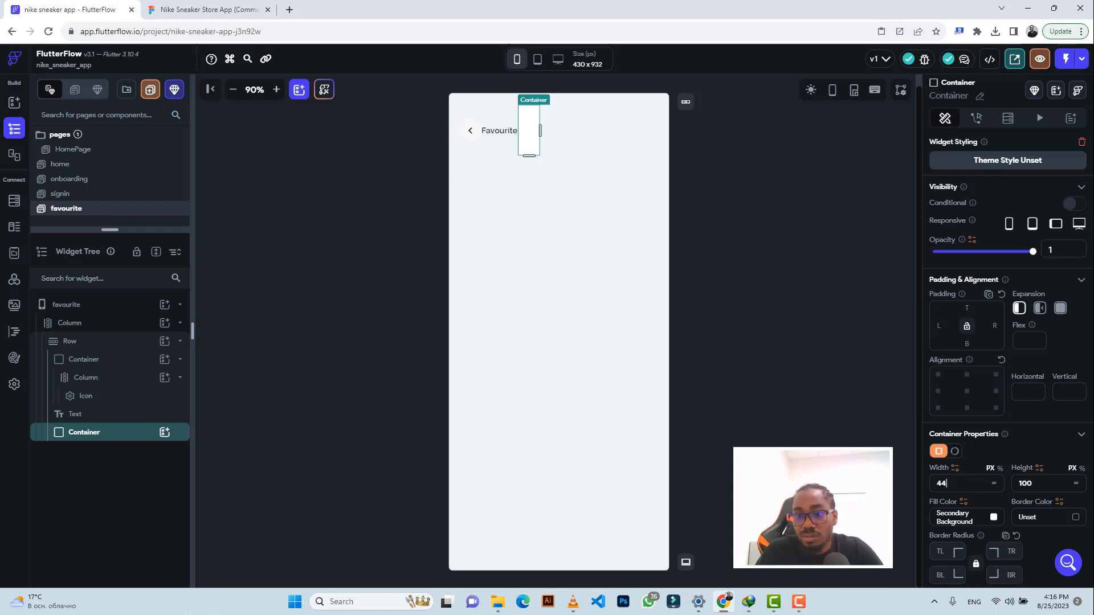
{"action": "left_click", "coordinate": [954, 451]}
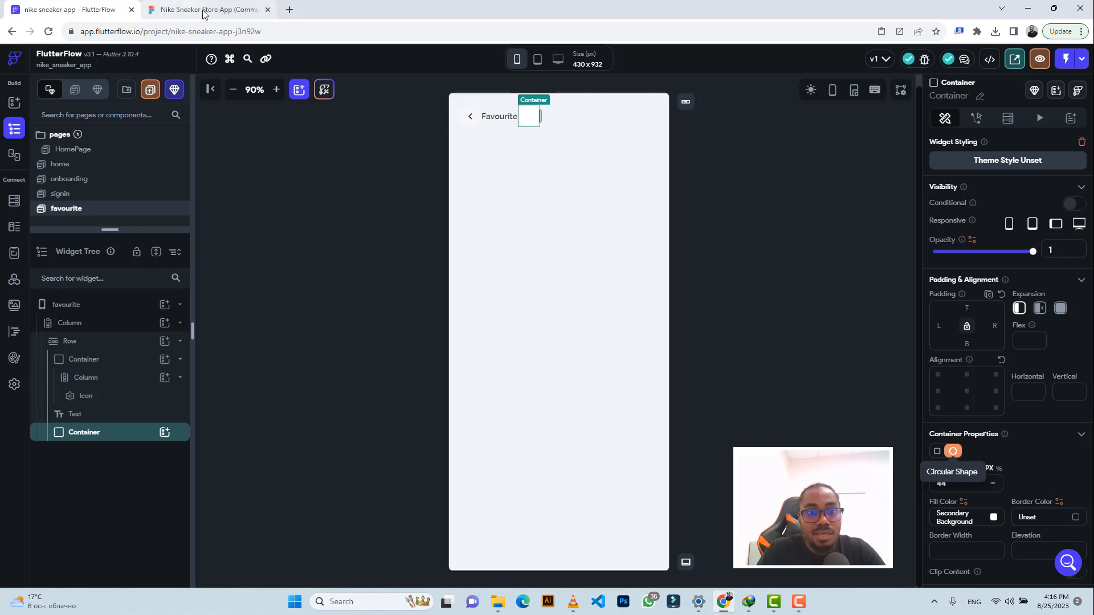
Nest a Column inside the circular Container and add an Image widget to that Column
{"action": "left_click", "coordinate": [165, 433]}
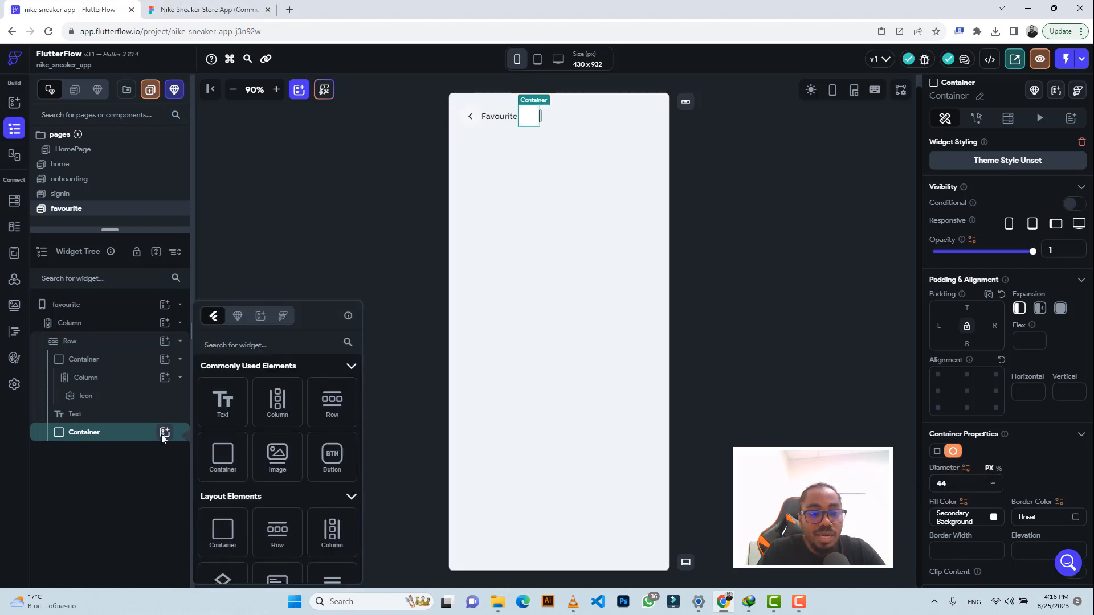
{"action": "left_click", "coordinate": [278, 402]}
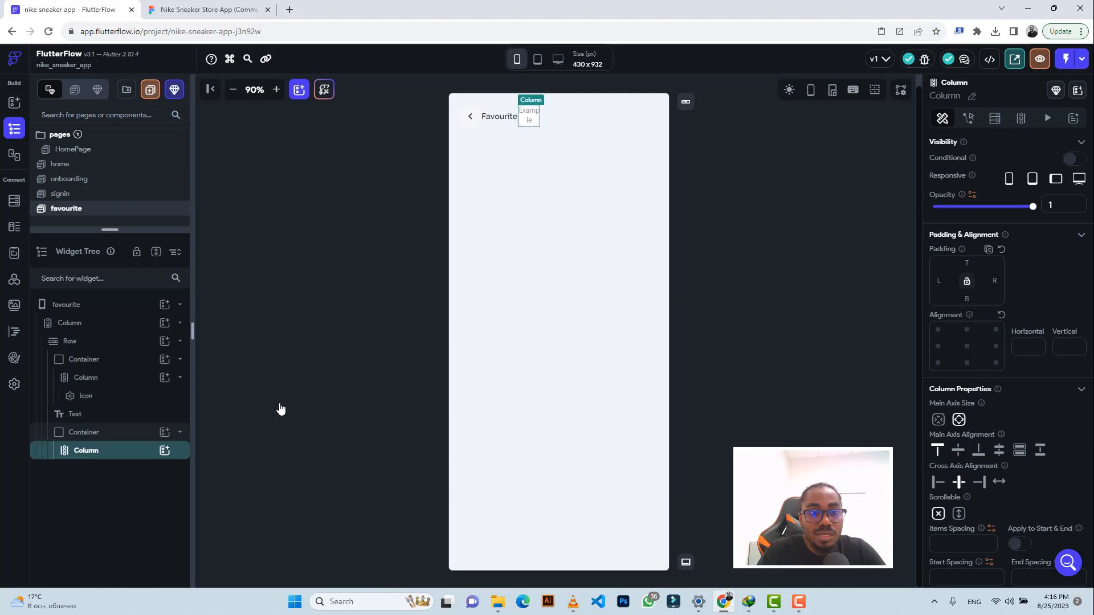
{"action": "left_click", "coordinate": [164, 451]}
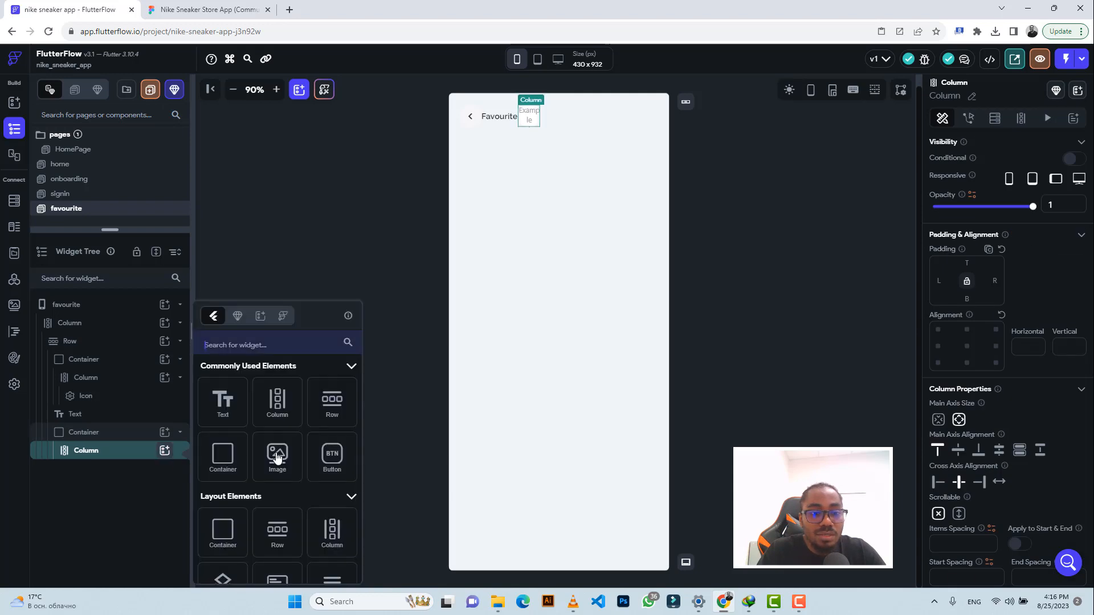
{"action": "left_click", "coordinate": [278, 455]}
Switch to Figma and export the Favourite screen's heart icon as a PNG at 3x scale
{"action": "left_click", "coordinate": [208, 10]}
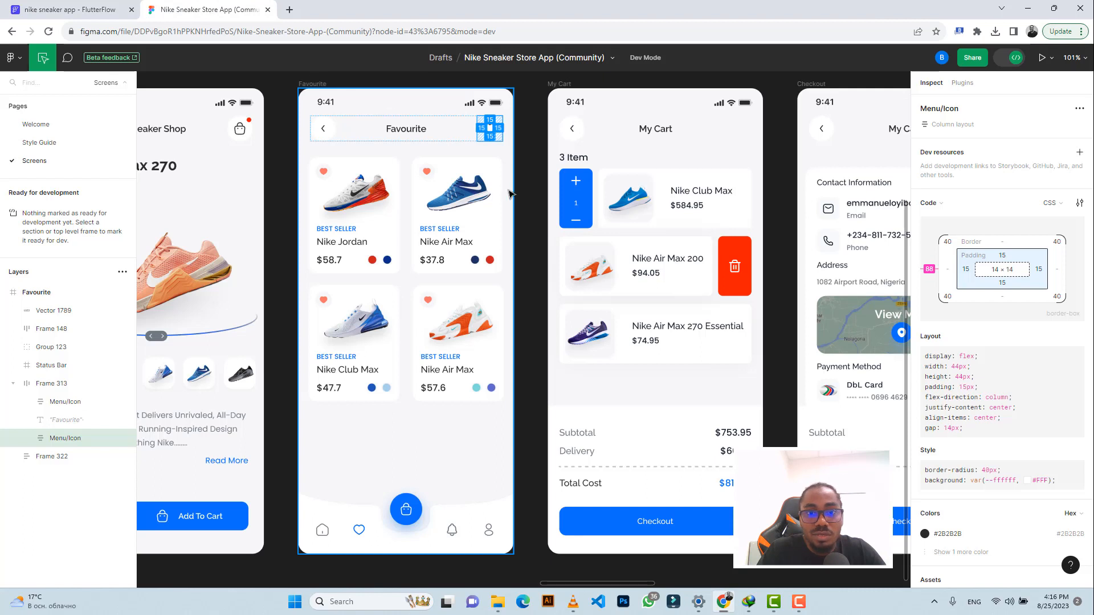
{"action": "double_click", "coordinate": [489, 129]}
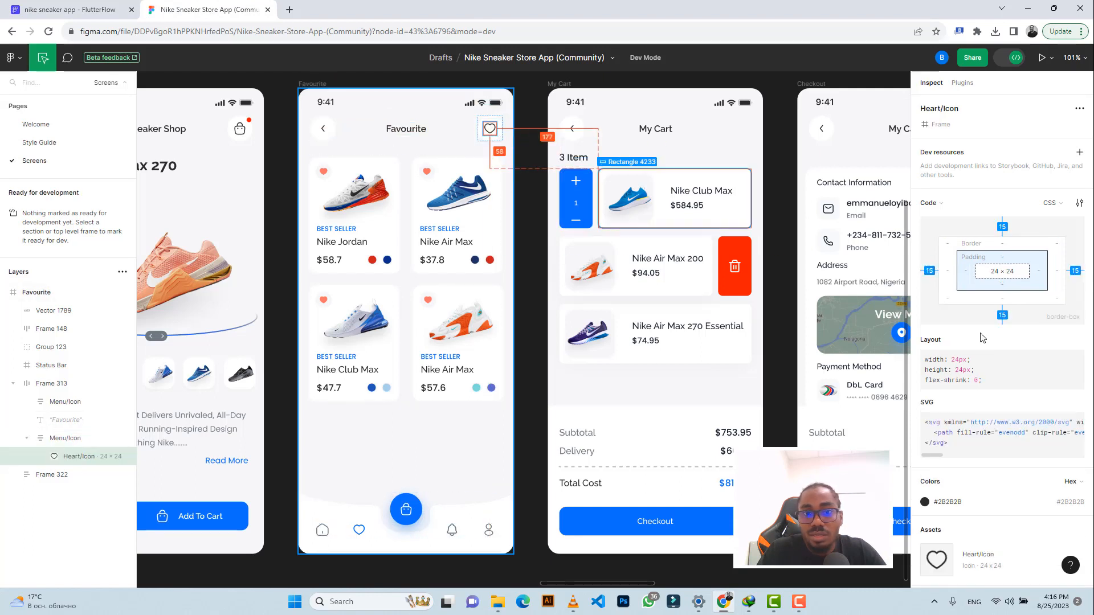
{"action": "scroll", "coordinate": [1003, 450], "scroll_direction": "down", "scroll_amount": 5}
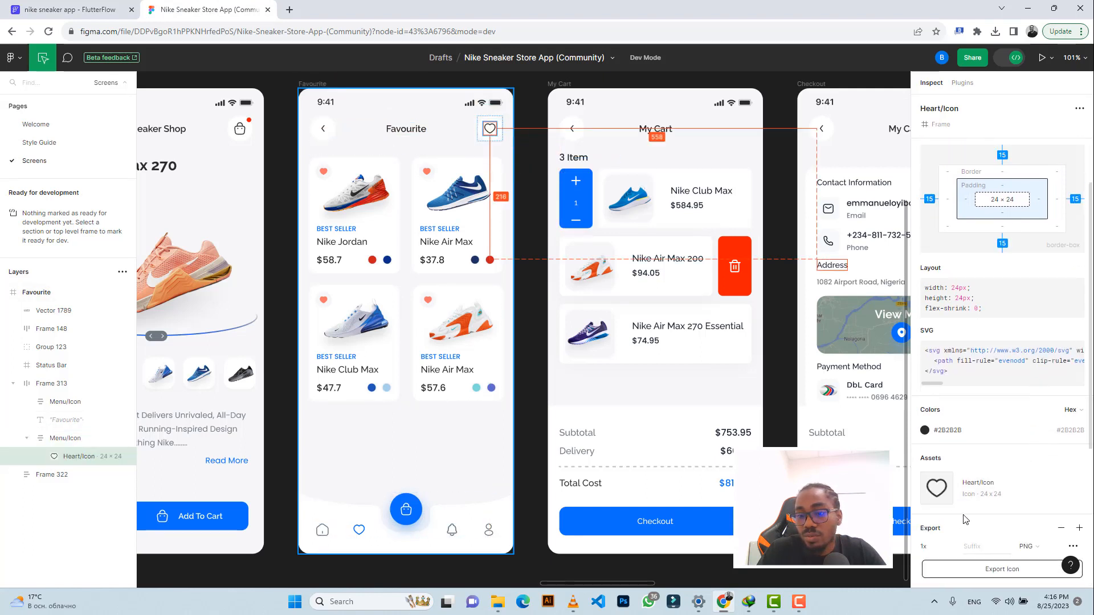
{"action": "left_click", "coordinate": [949, 318]}
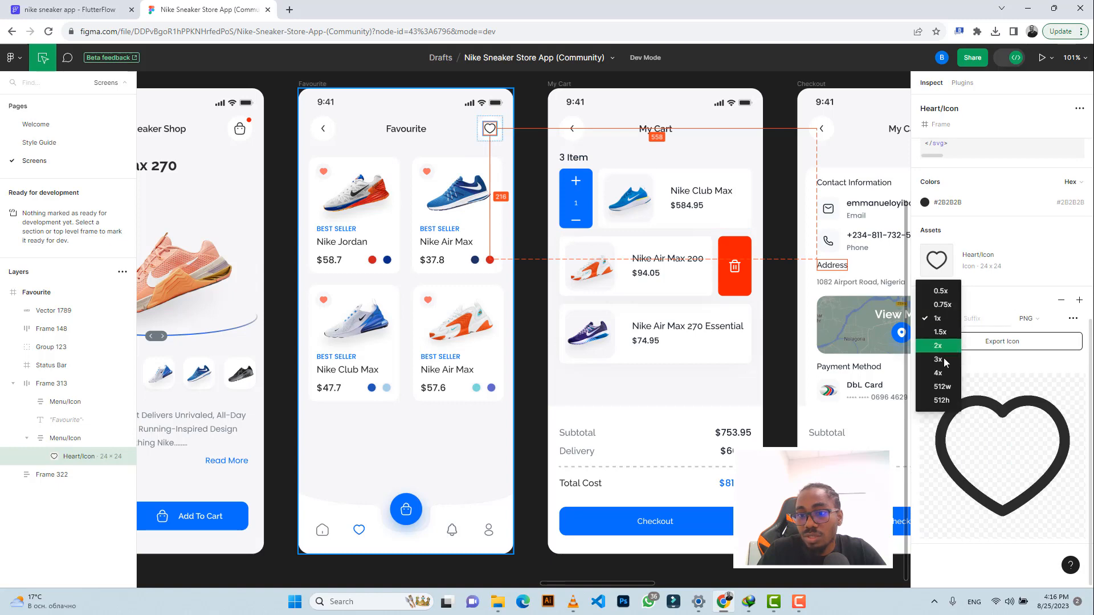
{"action": "left_click", "coordinate": [946, 364]}
{"action": "left_click", "coordinate": [962, 342]}
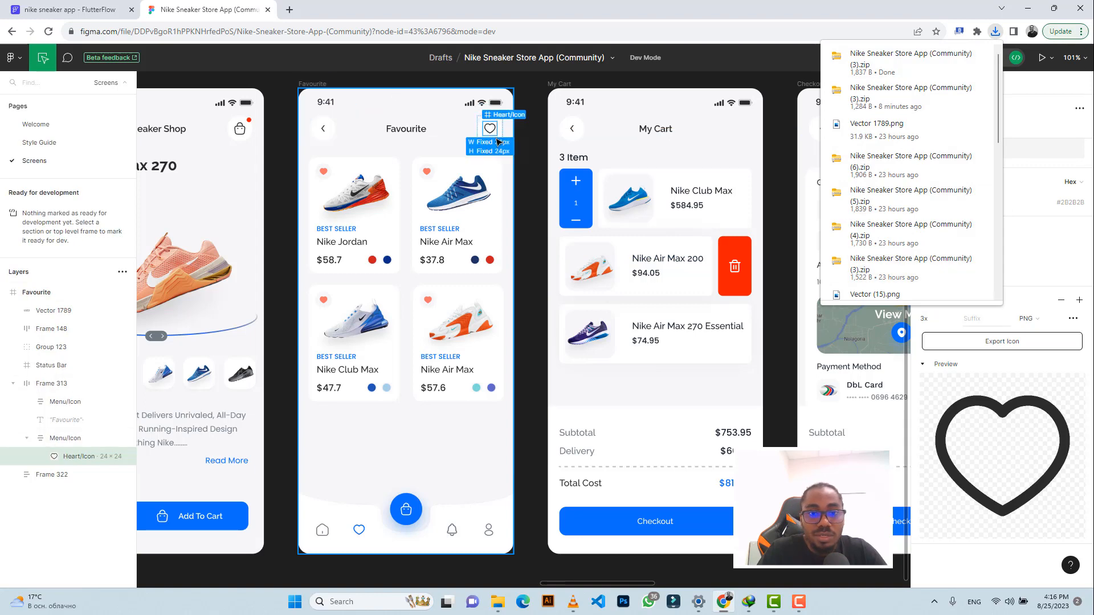
Return to FlutterFlow, set the Image's width and height to 24, and clear its border radius
{"action": "left_click", "coordinate": [74, 9]}
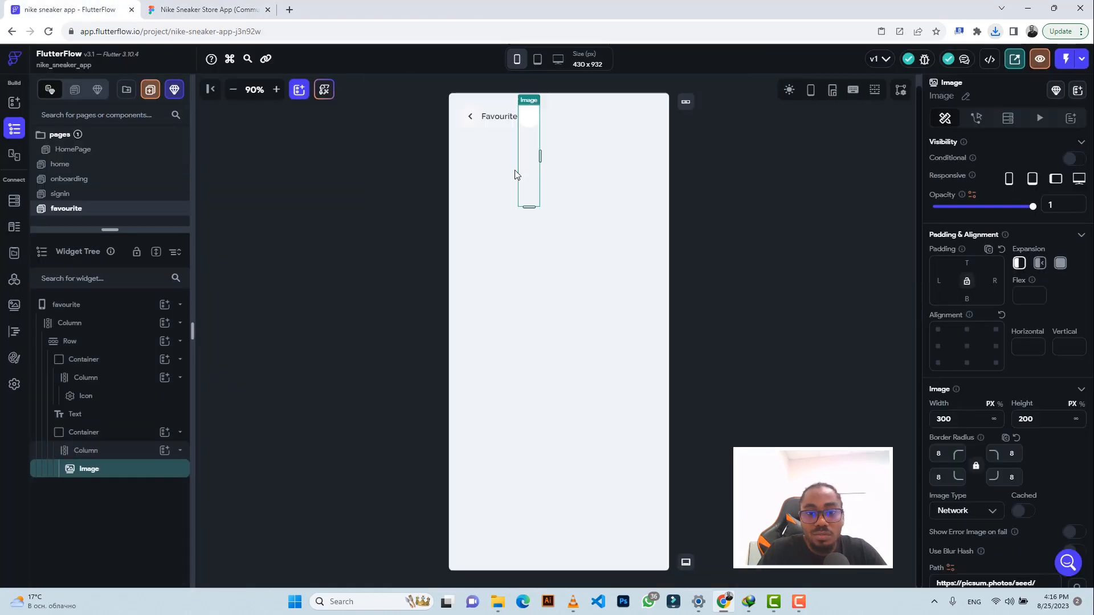
{"action": "double_click", "coordinate": [943, 418]}
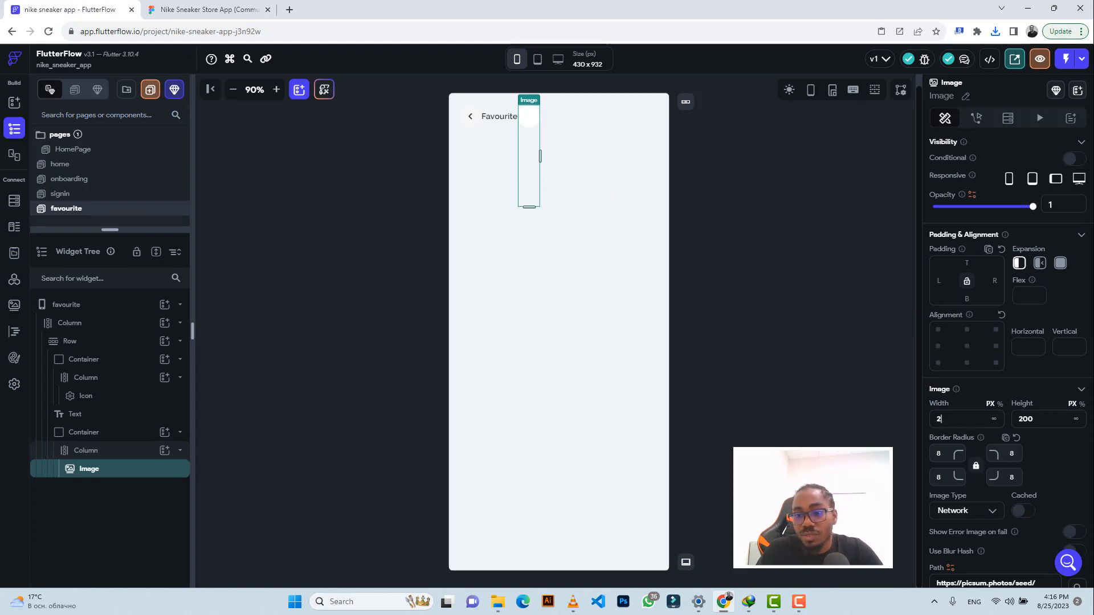
{"action": "type", "text": "24"}
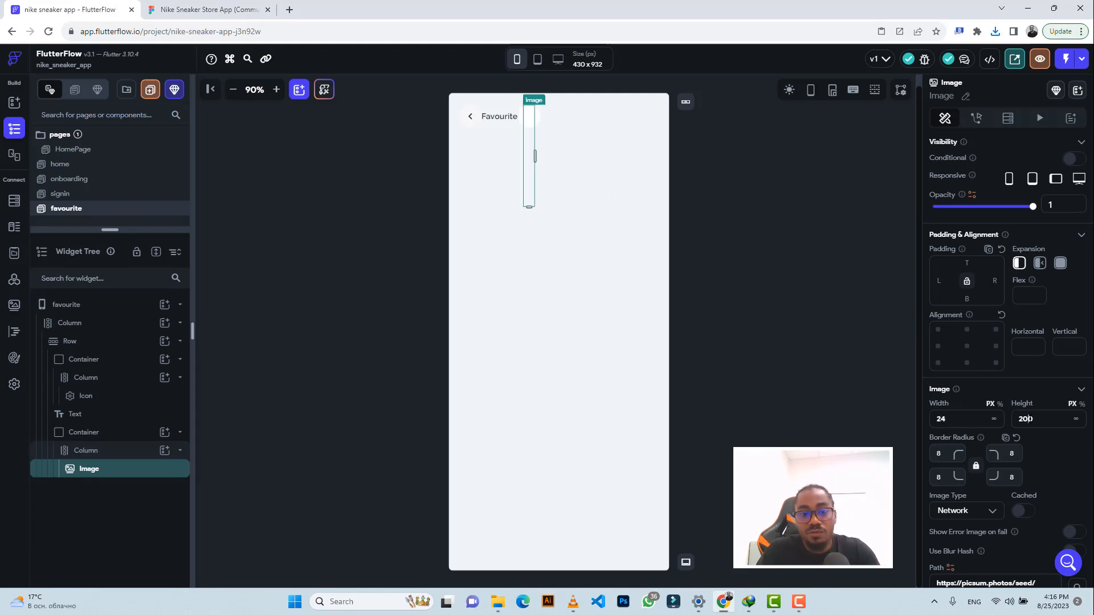
{"action": "left_click", "coordinate": [1031, 419]}
{"action": "type", "text": "24"}
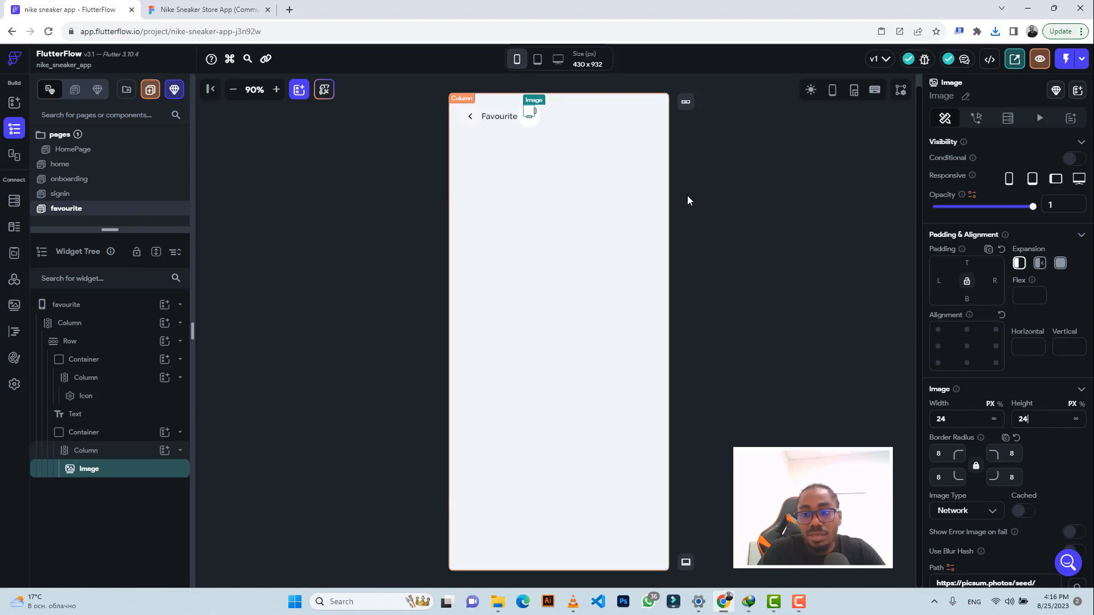
{"action": "left_click", "coordinate": [947, 453]}
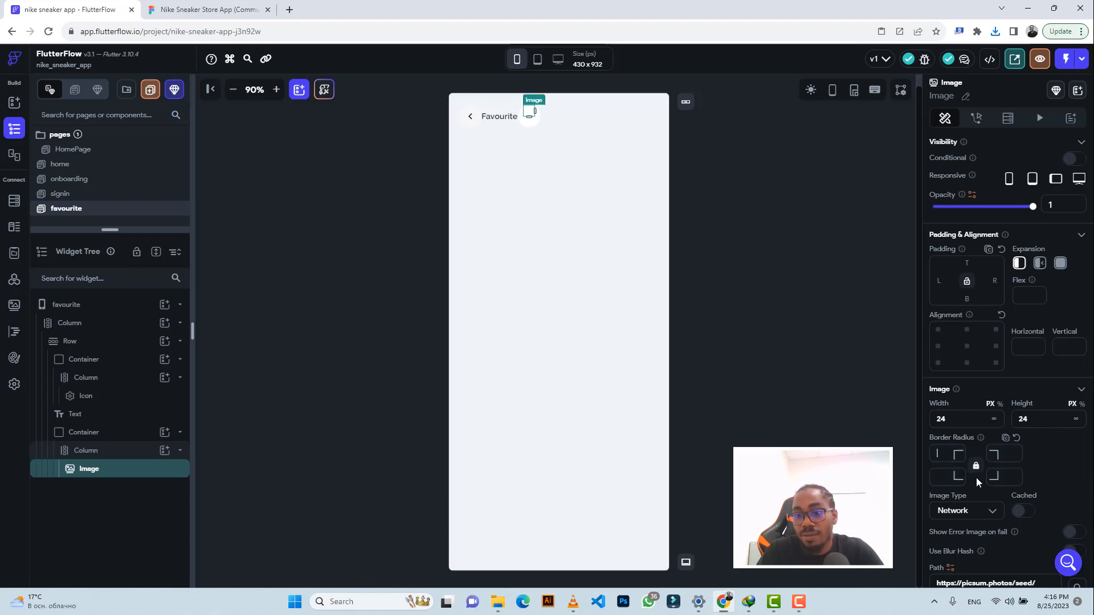
Set the Image's type to Asset and open the file chooser for uploading its picture
{"action": "left_click", "coordinate": [968, 515]}
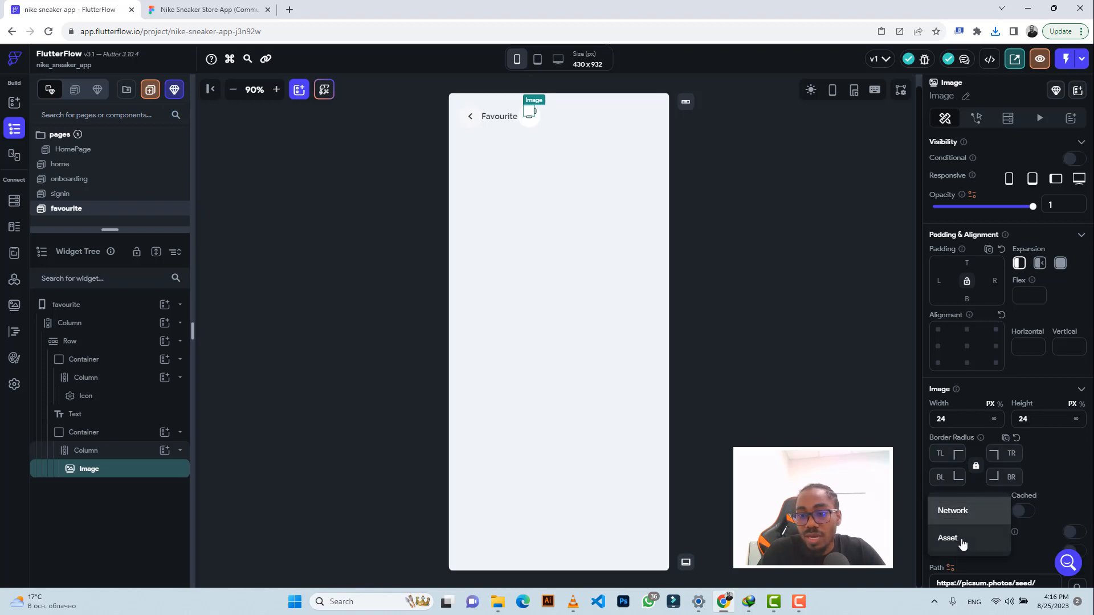
{"action": "left_click", "coordinate": [948, 538]}
{"action": "scroll", "coordinate": [1080, 484], "scroll_direction": "down", "scroll_amount": 2}
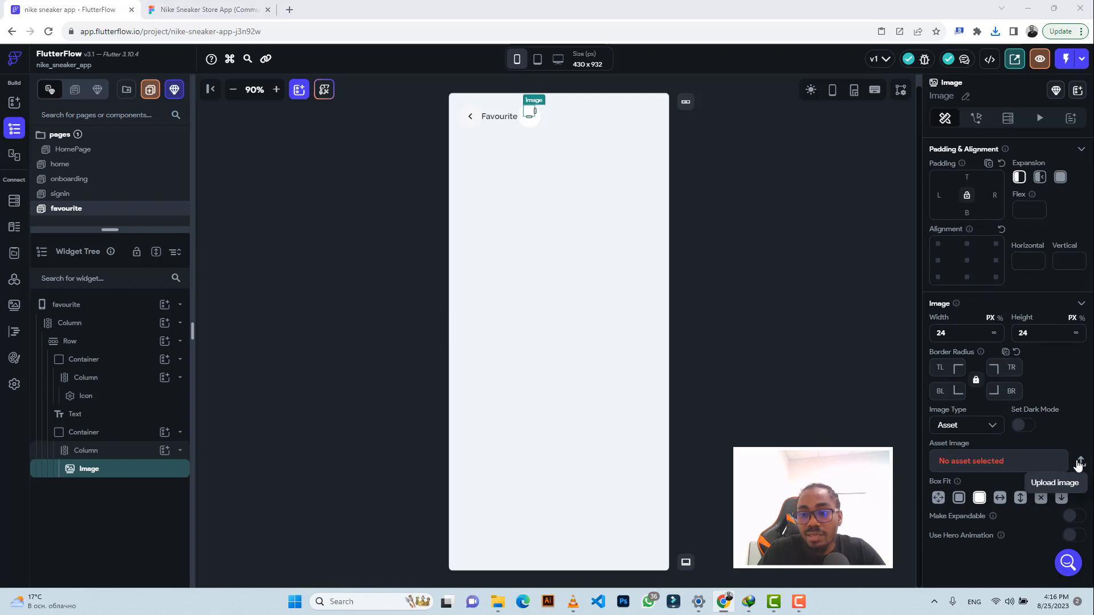
{"action": "left_click", "coordinate": [1080, 462]}
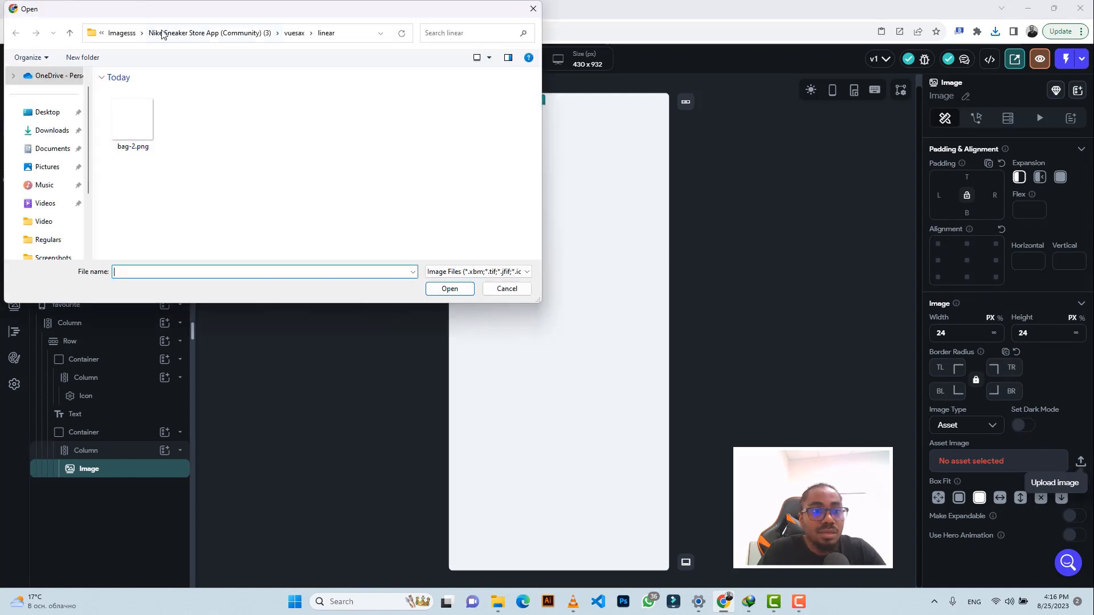
Show all files in Downloads and move the newly exported zip into a new folder named Today inside Imagesss
{"action": "left_click", "coordinate": [117, 33]}
{"action": "left_click", "coordinate": [125, 34]}
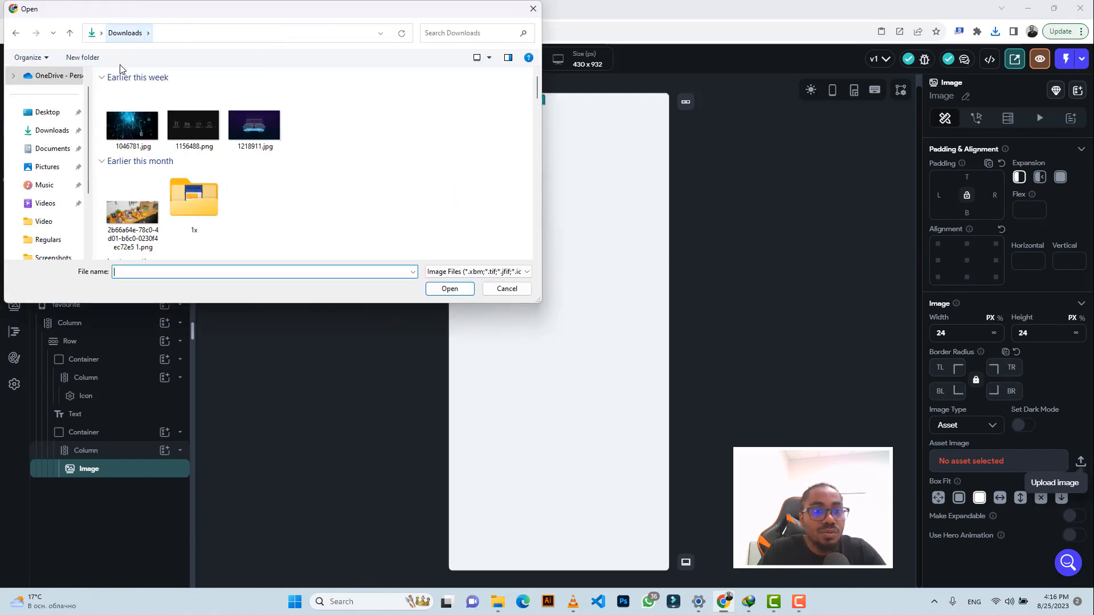
{"action": "left_click", "coordinate": [463, 272]}
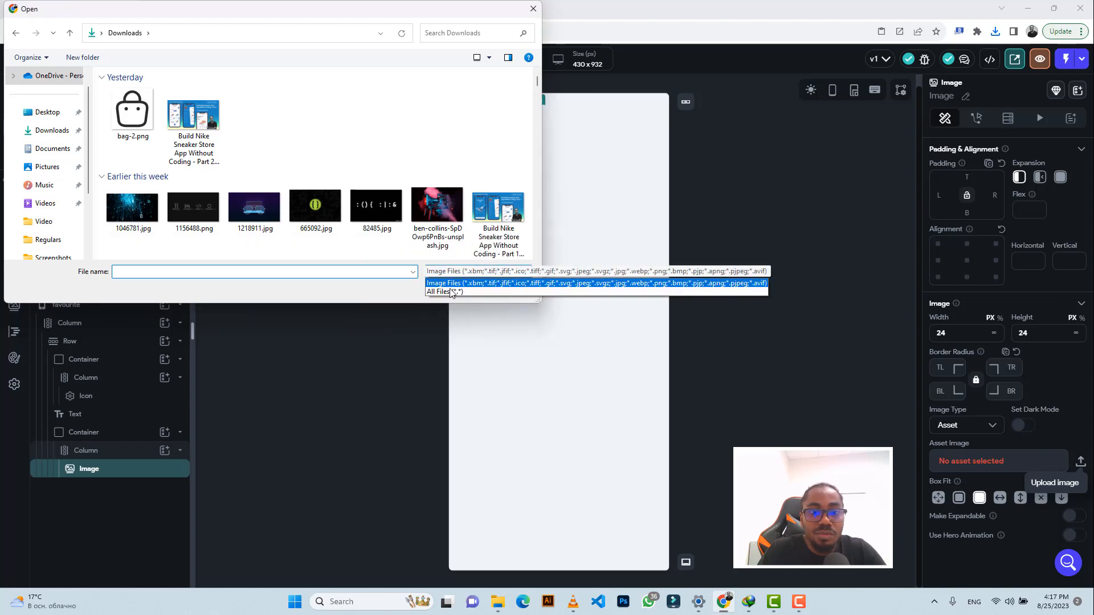
{"action": "left_click", "coordinate": [473, 289]}
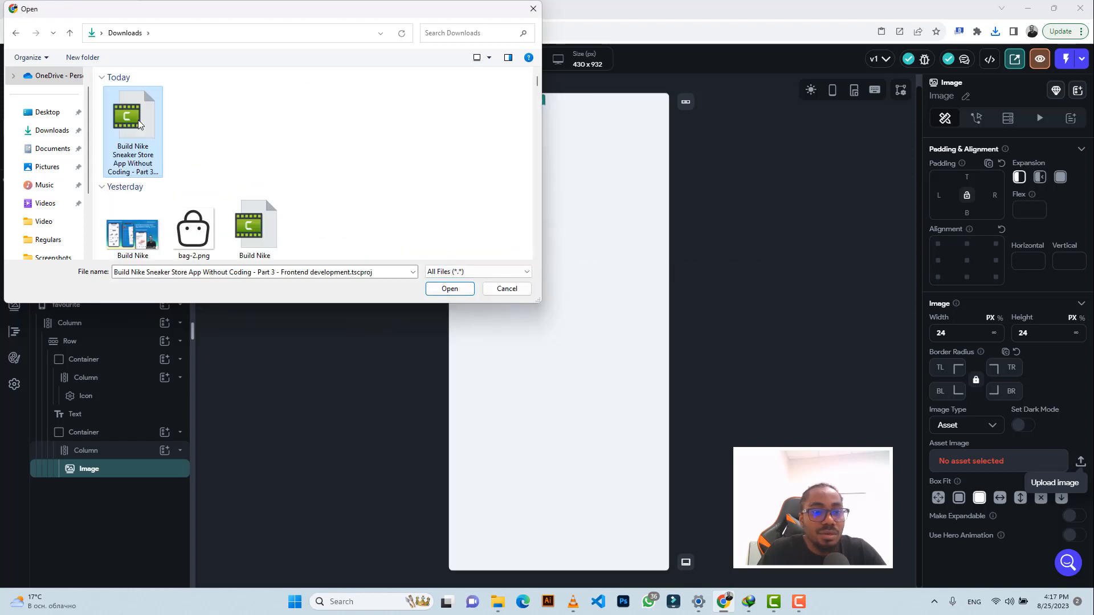
{"action": "left_click", "coordinate": [124, 120]}
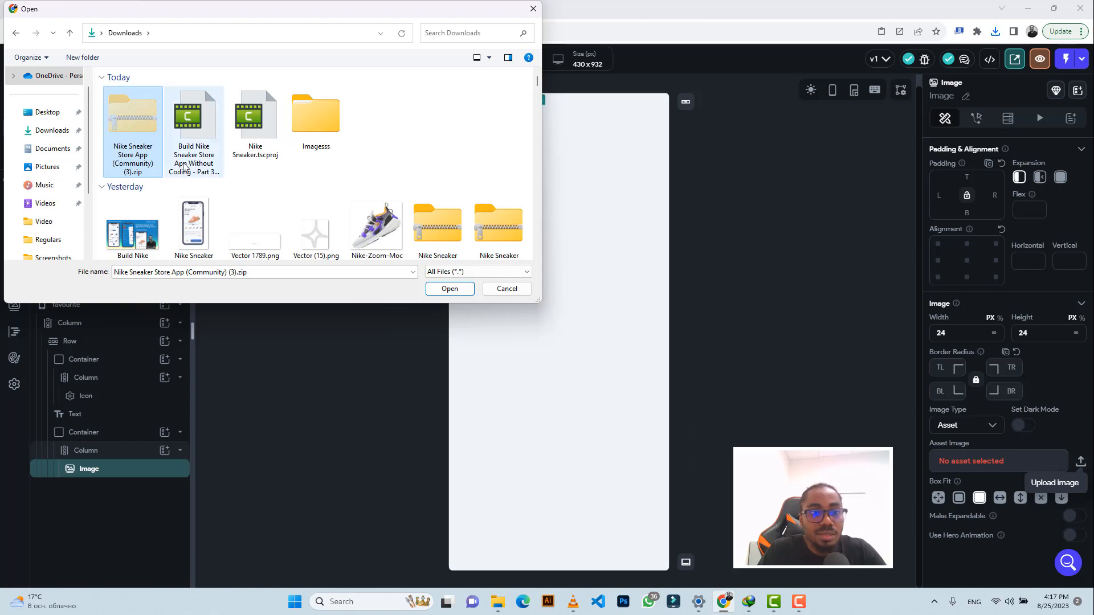
{"action": "double_click", "coordinate": [302, 112]}
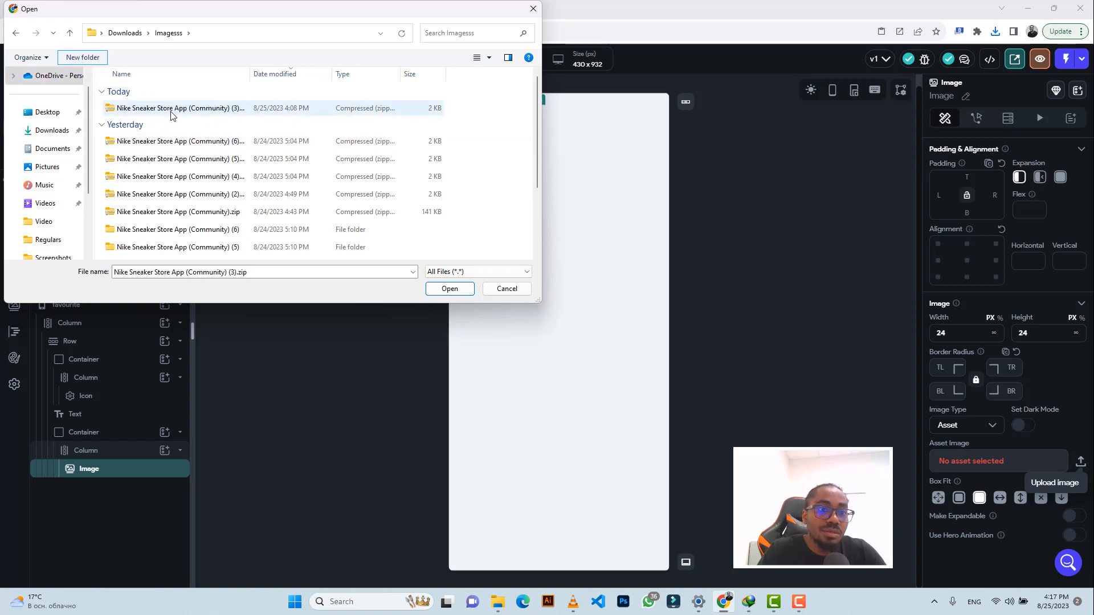
{"action": "type", "text": "Today"}
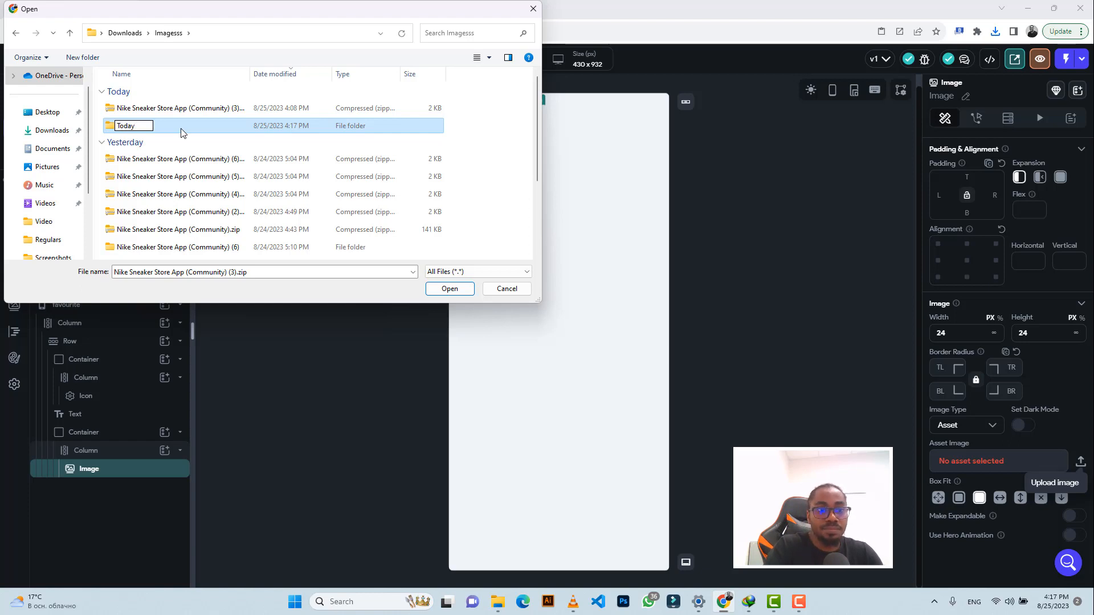
{"action": "key", "text": "Return"}
{"action": "key", "text": "Return"}
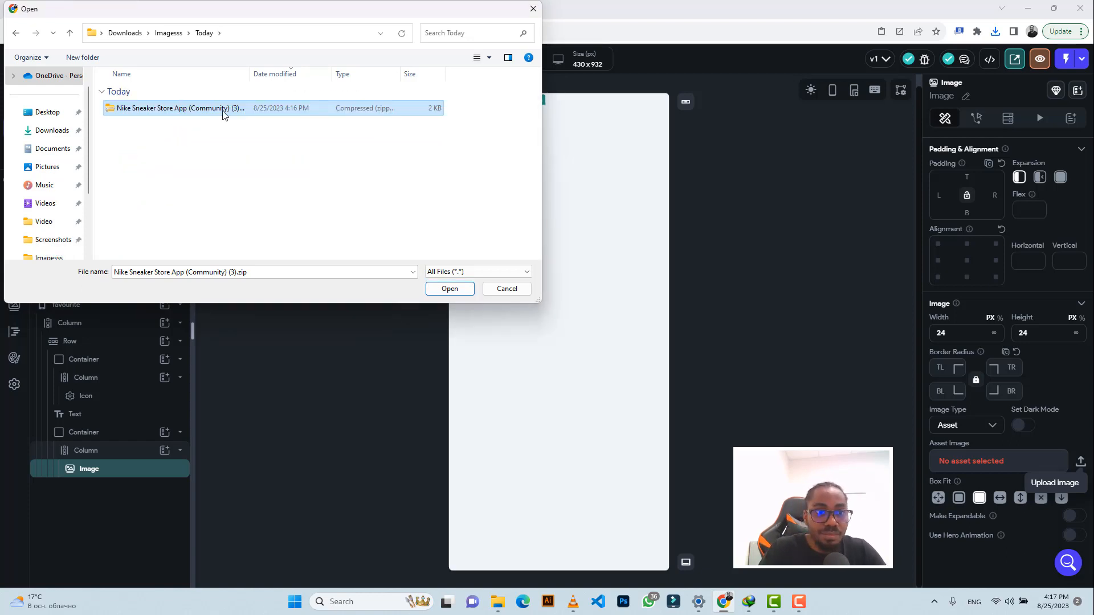
Extract Nike Sneaker Store App (Community) (3).zip inside the Today folder
{"action": "left_click", "coordinate": [225, 107]}
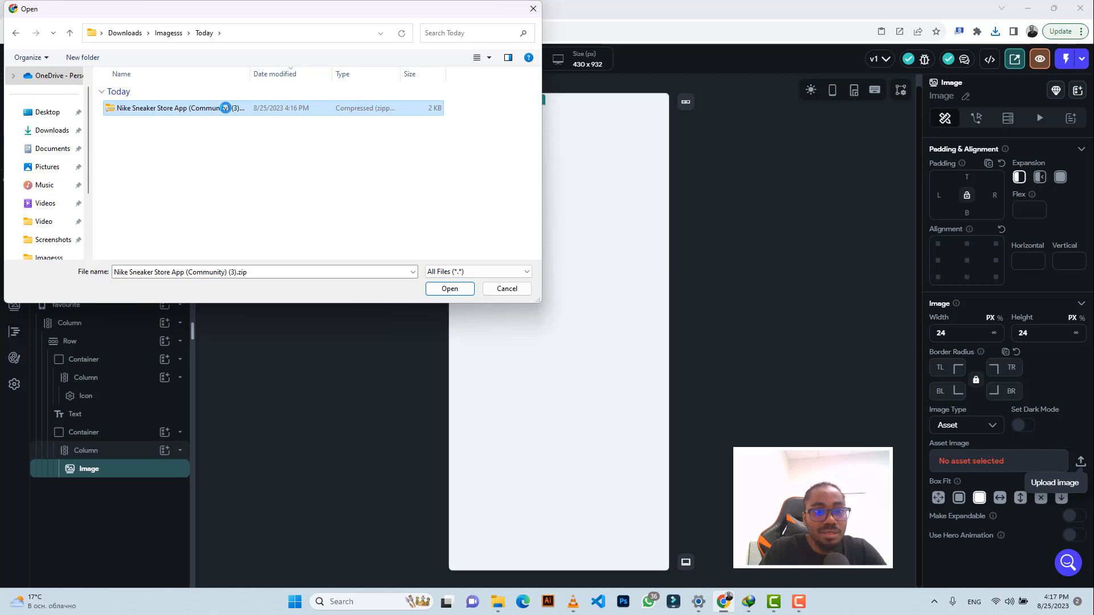
{"action": "right_click", "coordinate": [225, 110]}
{"action": "left_click", "coordinate": [272, 217]}
{"action": "left_click", "coordinate": [648, 410]}
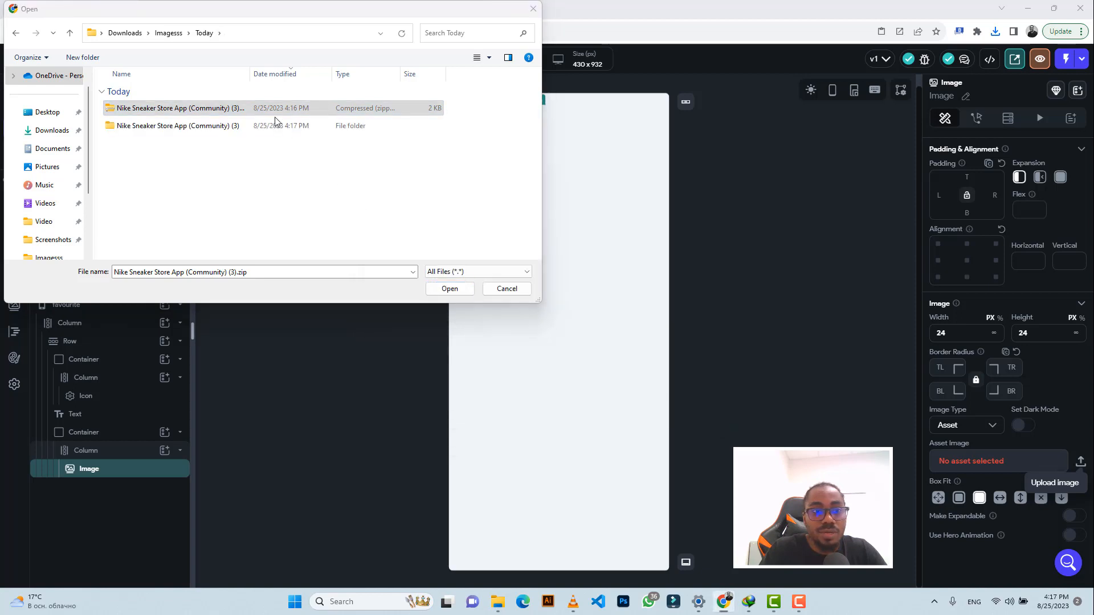
Upload Icon.png from the extracted folder's Menu > Heart subfolder as the Image's asset
{"action": "double_click", "coordinate": [260, 127]}
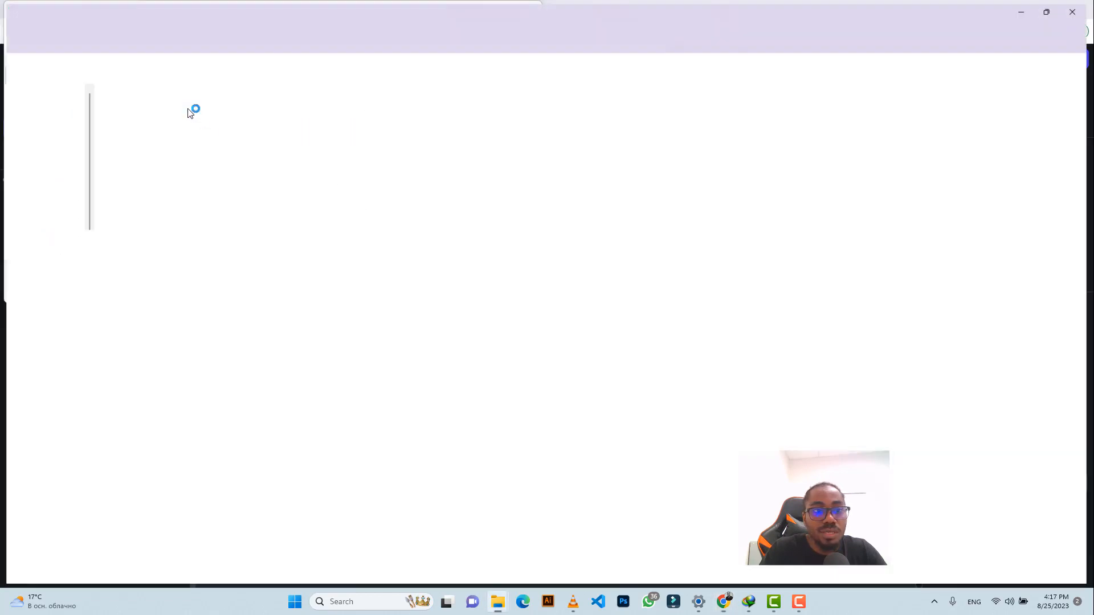
{"action": "left_click", "coordinate": [1079, 8]}
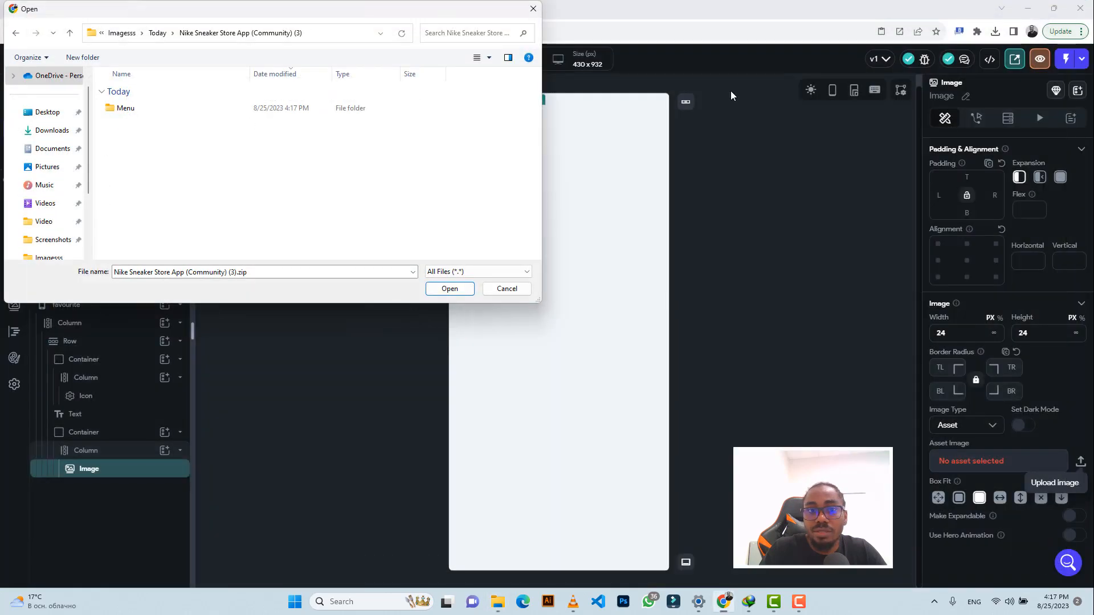
{"action": "double_click", "coordinate": [140, 109]}
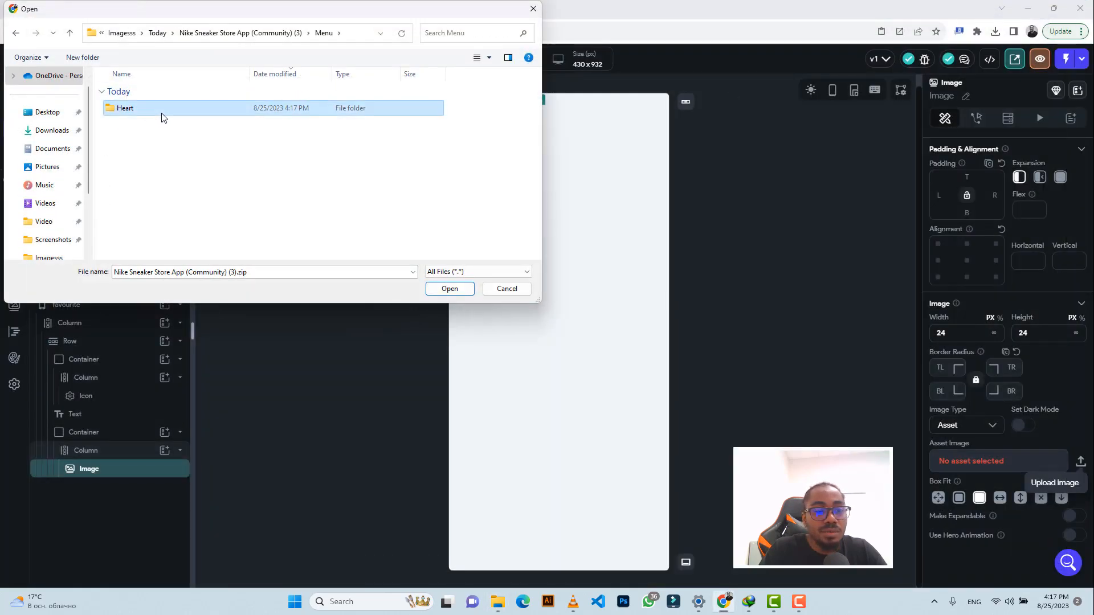
{"action": "double_click", "coordinate": [154, 113]}
{"action": "left_click", "coordinate": [135, 111]}
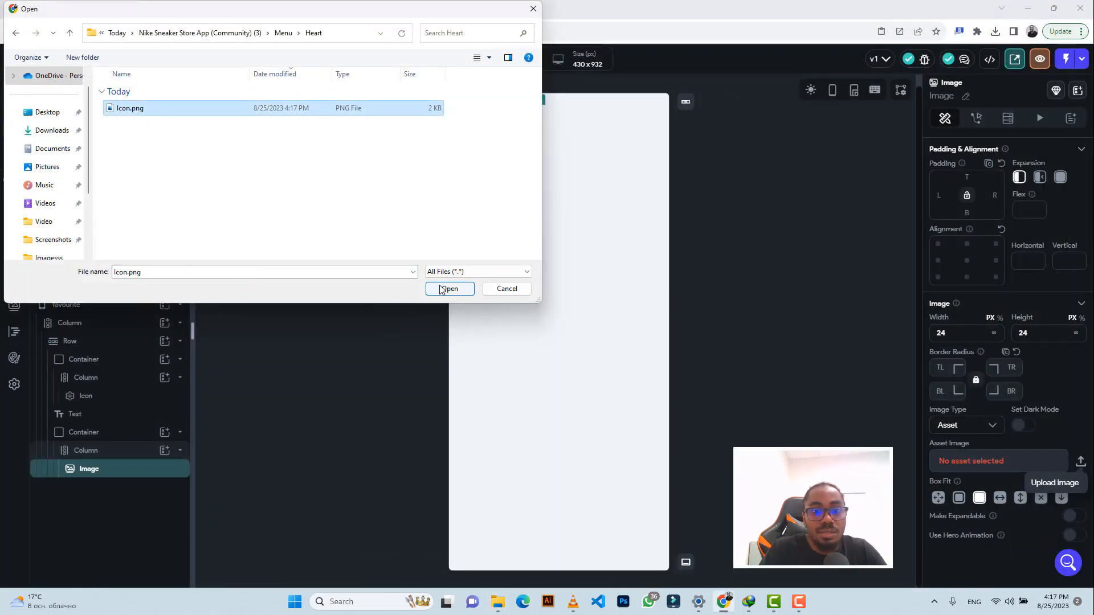
{"action": "left_click", "coordinate": [449, 288]}
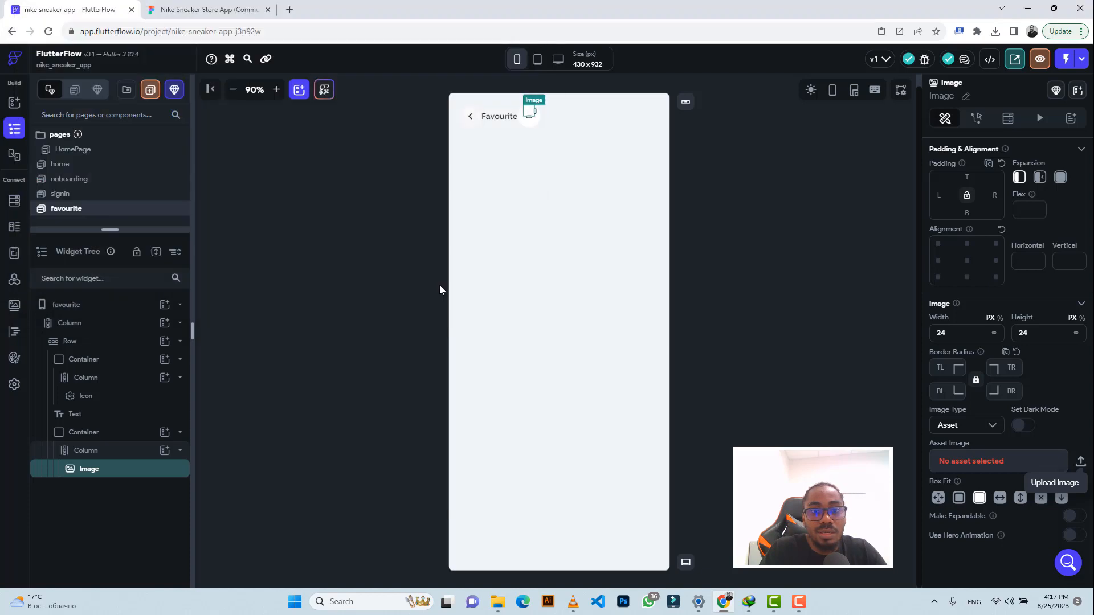
Center the heart Column's content along its main axis, and set the header Row's main axis alignment to space between
{"action": "left_click", "coordinate": [529, 126]}
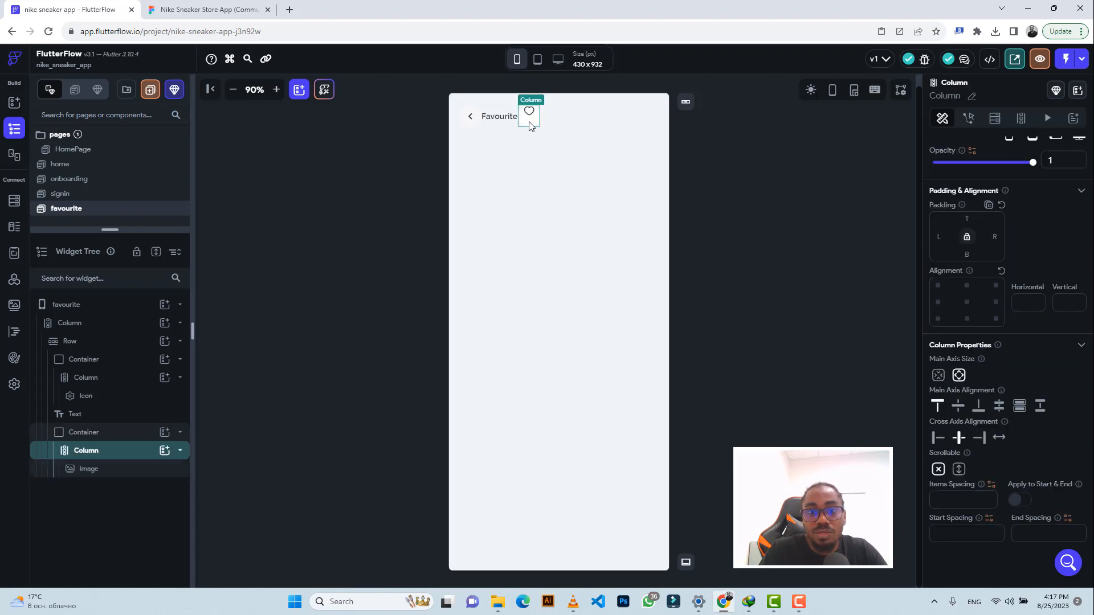
{"action": "left_click", "coordinate": [957, 407]}
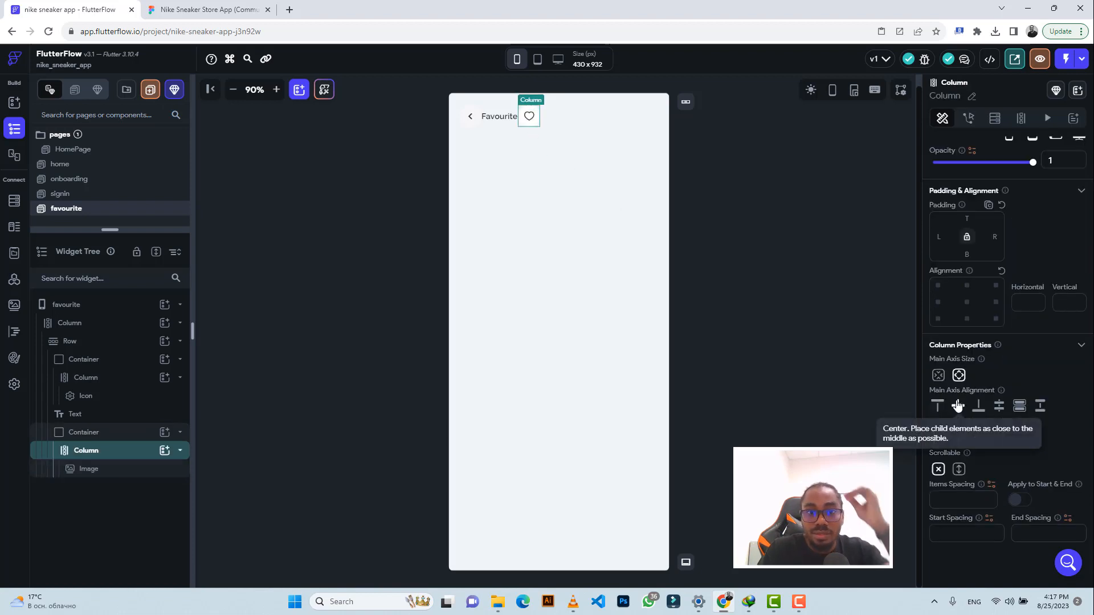
{"action": "left_click", "coordinate": [559, 117]}
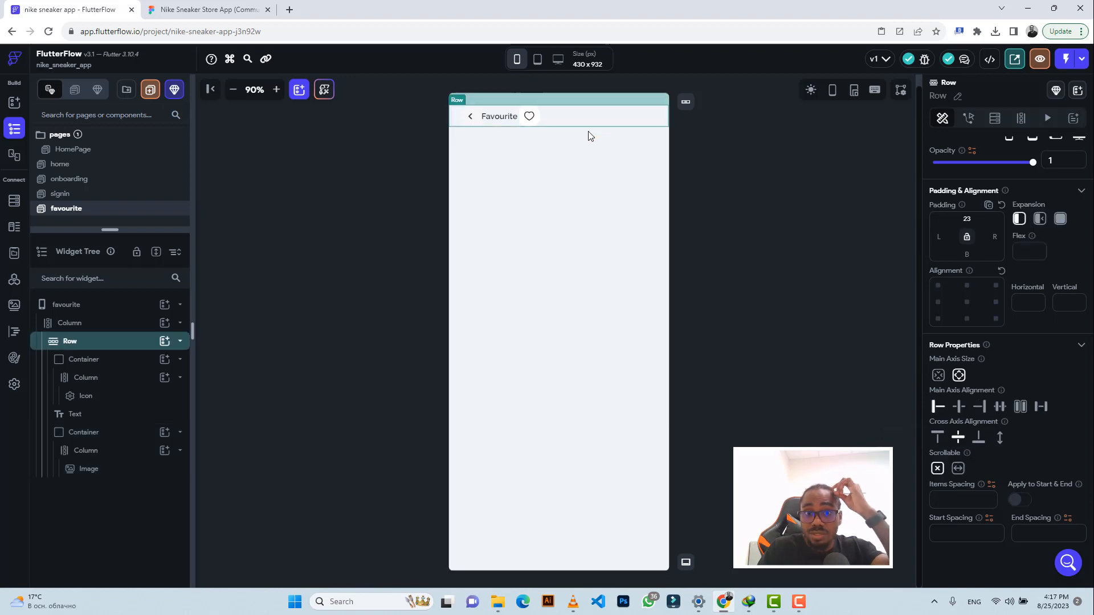
{"action": "left_click", "coordinate": [1040, 408]}
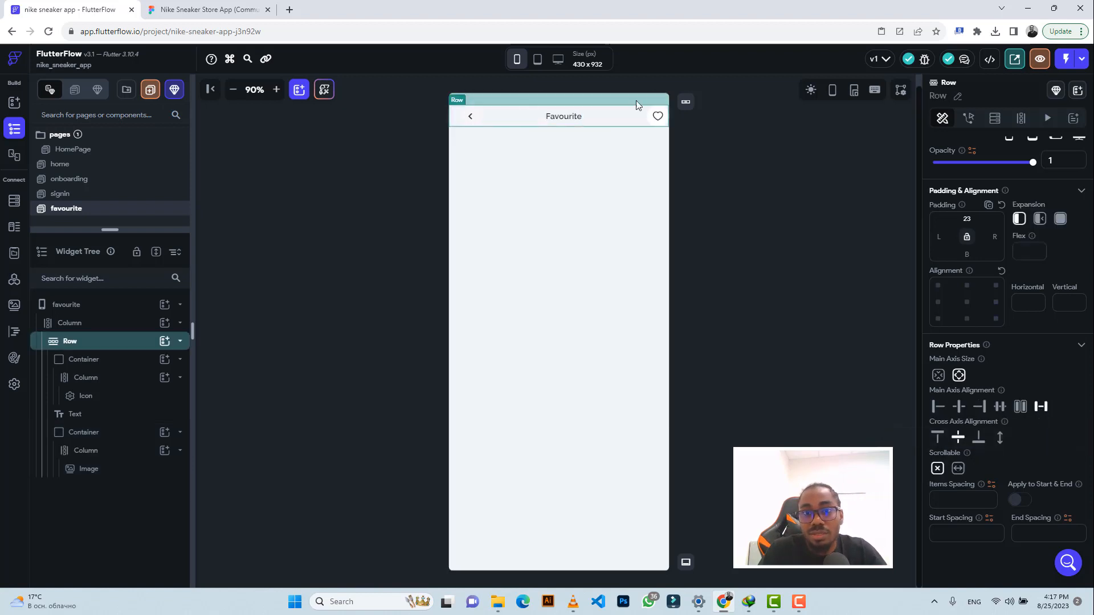
Set the heart icon Container's right padding to 20 and compare the header with the Favourite screen in Figma
{"action": "left_click", "coordinate": [651, 123]}
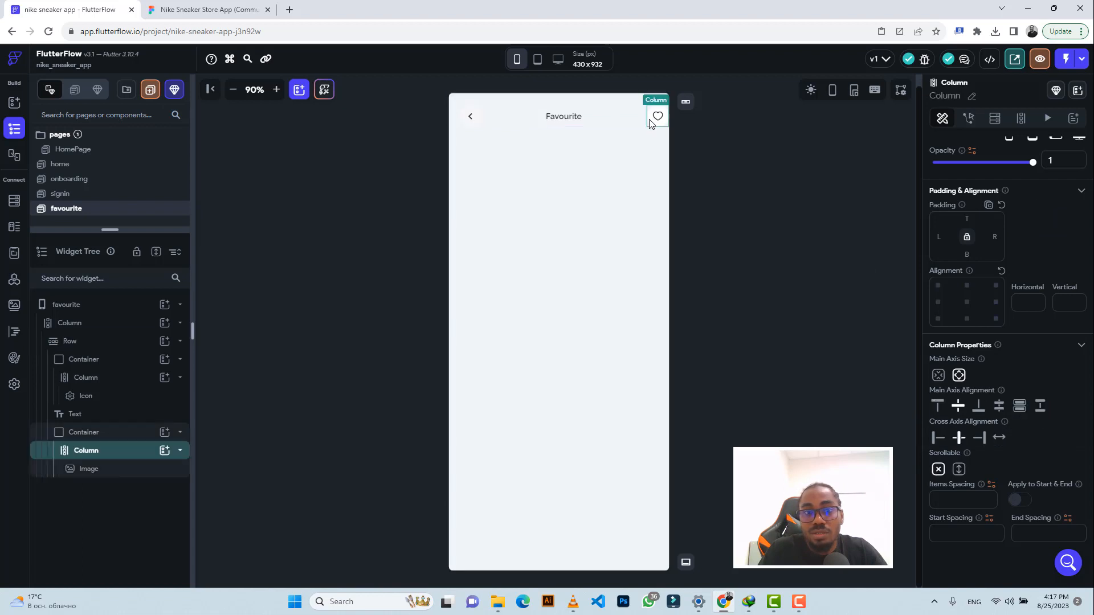
{"action": "left_click", "coordinate": [106, 439]}
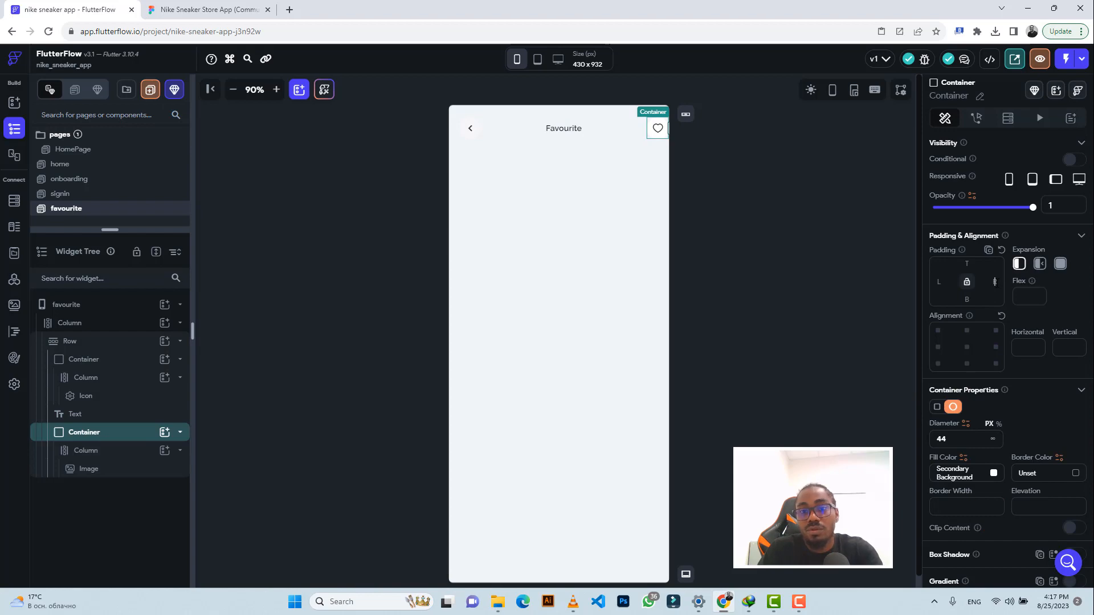
{"action": "left_click", "coordinate": [209, 10]}
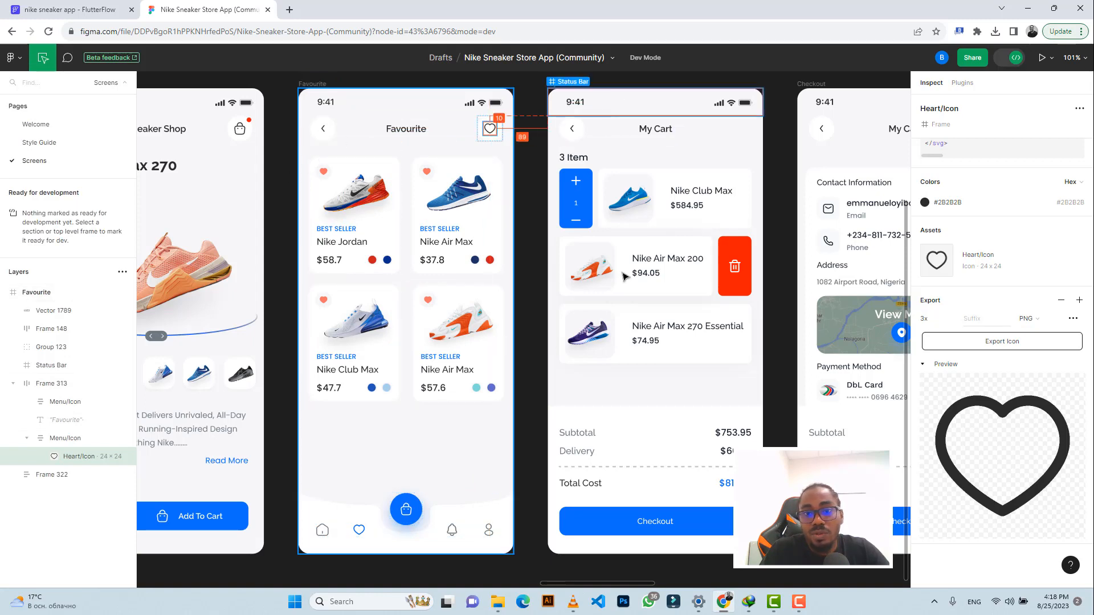
{"action": "left_click", "coordinate": [56, 12]}
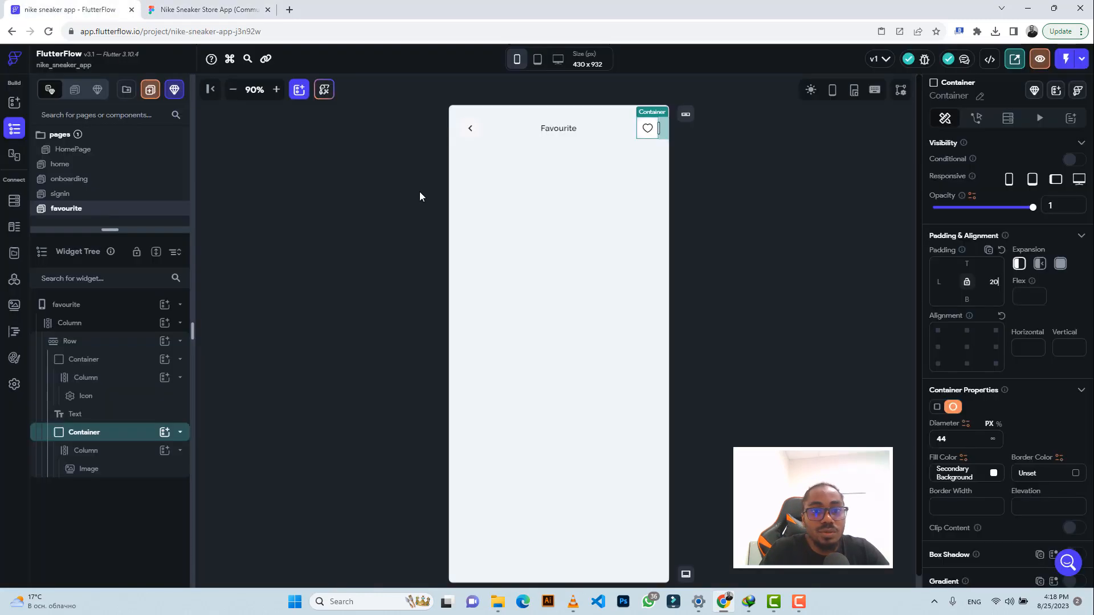
Review the Favourite design in Figma, and add a Row to the page's main Column in FlutterFlow, below the header Row
{"action": "left_click", "coordinate": [511, 228]}
{"action": "left_click", "coordinate": [201, 6]}
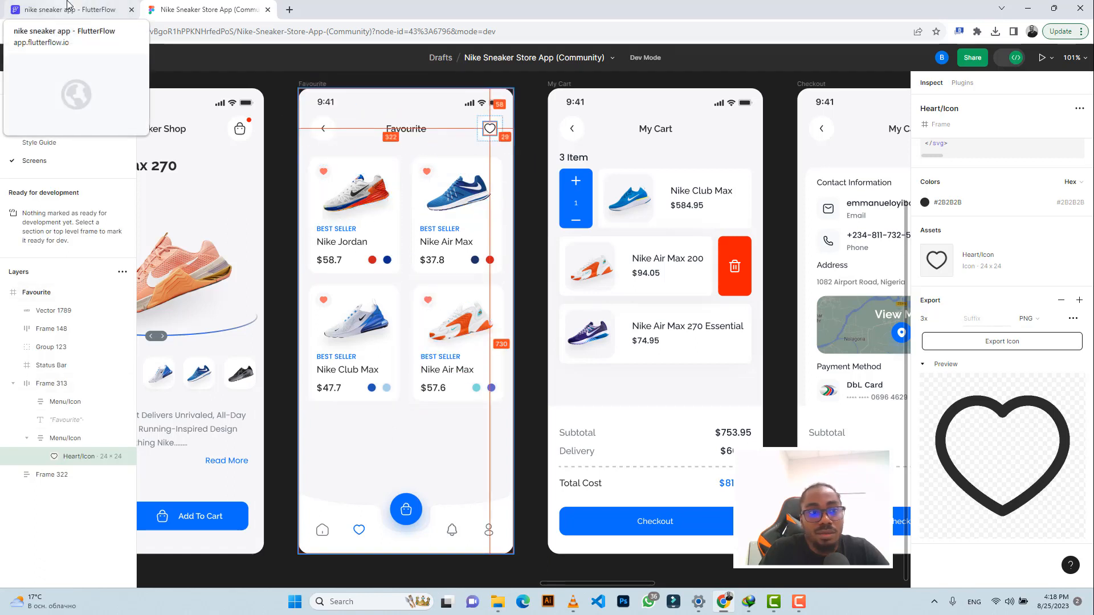
{"action": "left_click", "coordinate": [67, 7]}
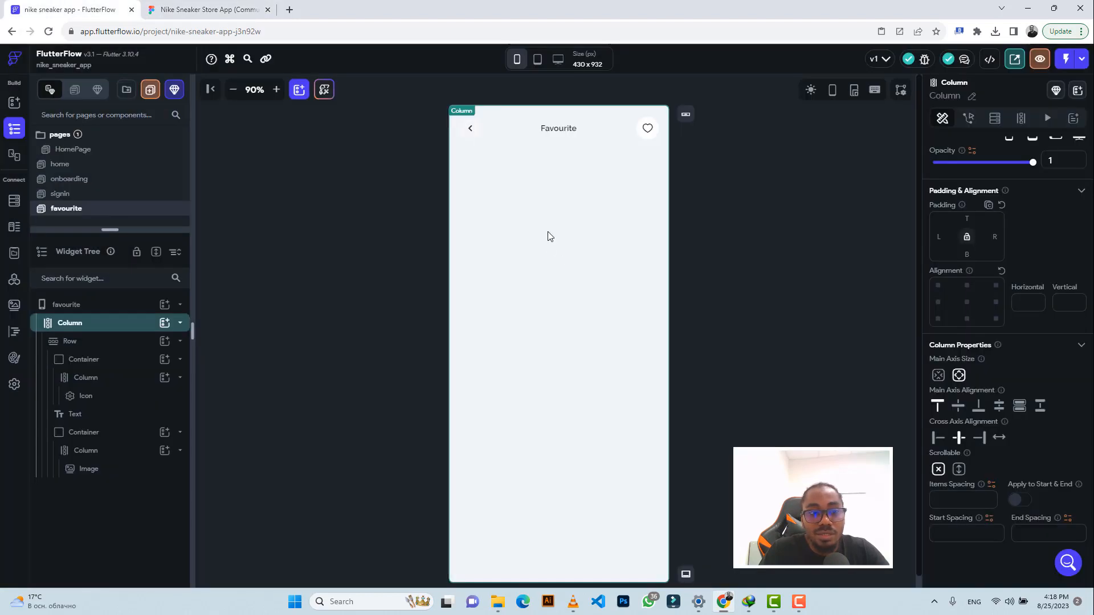
{"action": "left_click", "coordinate": [164, 323]}
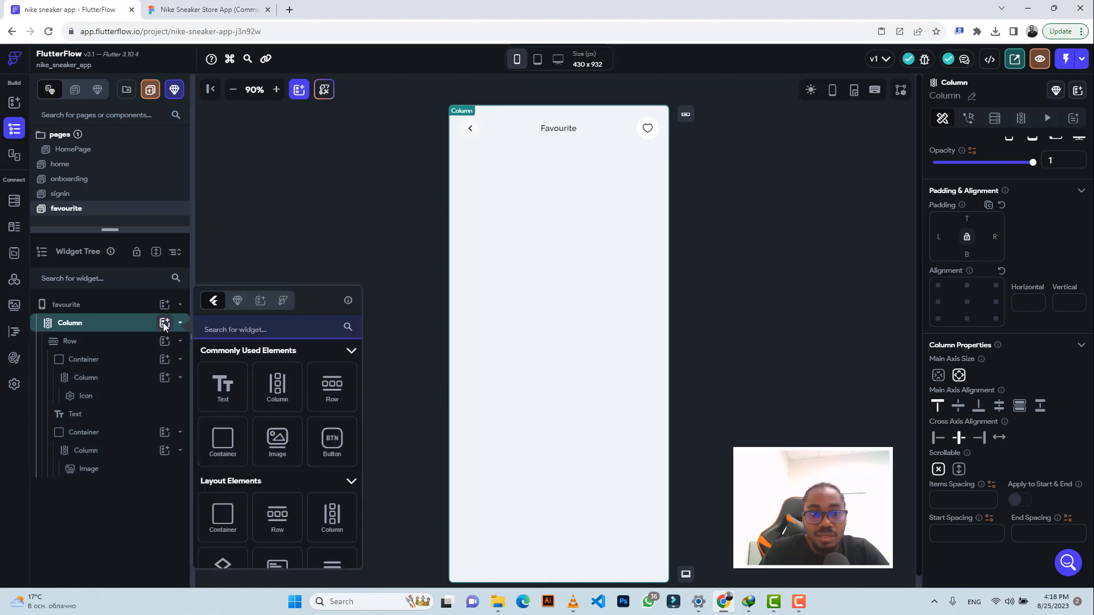
{"action": "left_click", "coordinate": [332, 388]}
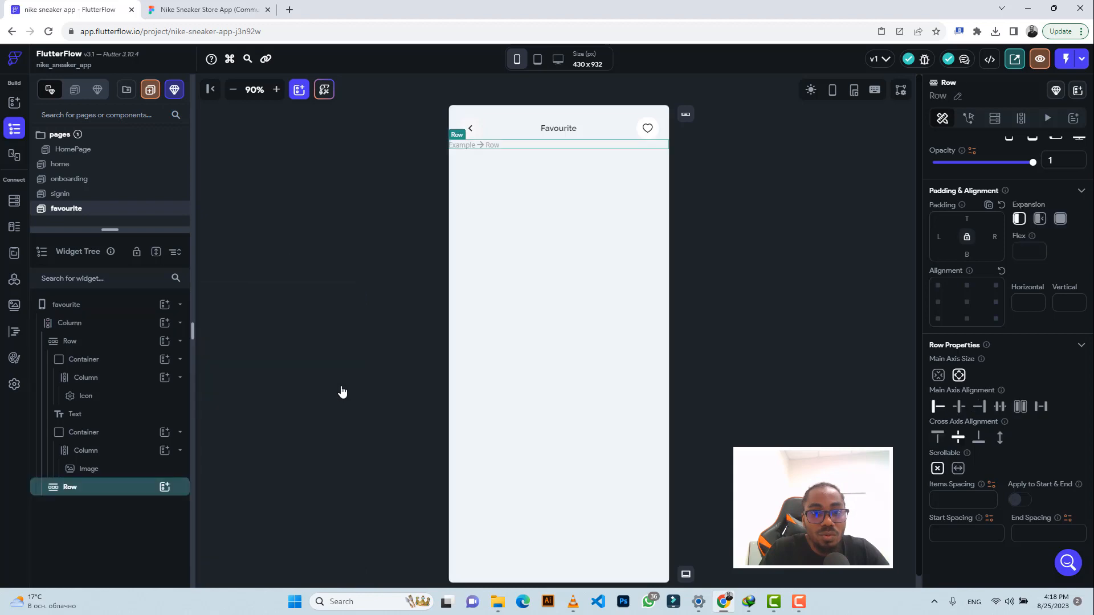
Check the Nike Jordan card's size in Figma, and add a Container 159 wide and 203 high to the new Row in FlutterFlow
{"action": "left_click", "coordinate": [205, 9]}
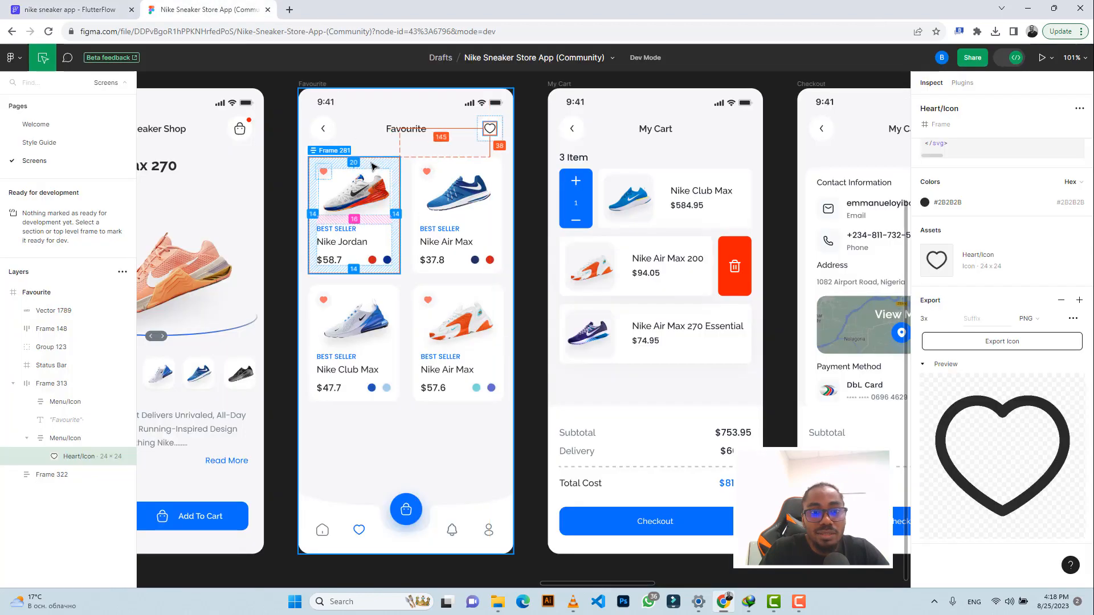
{"action": "left_click", "coordinate": [373, 166]}
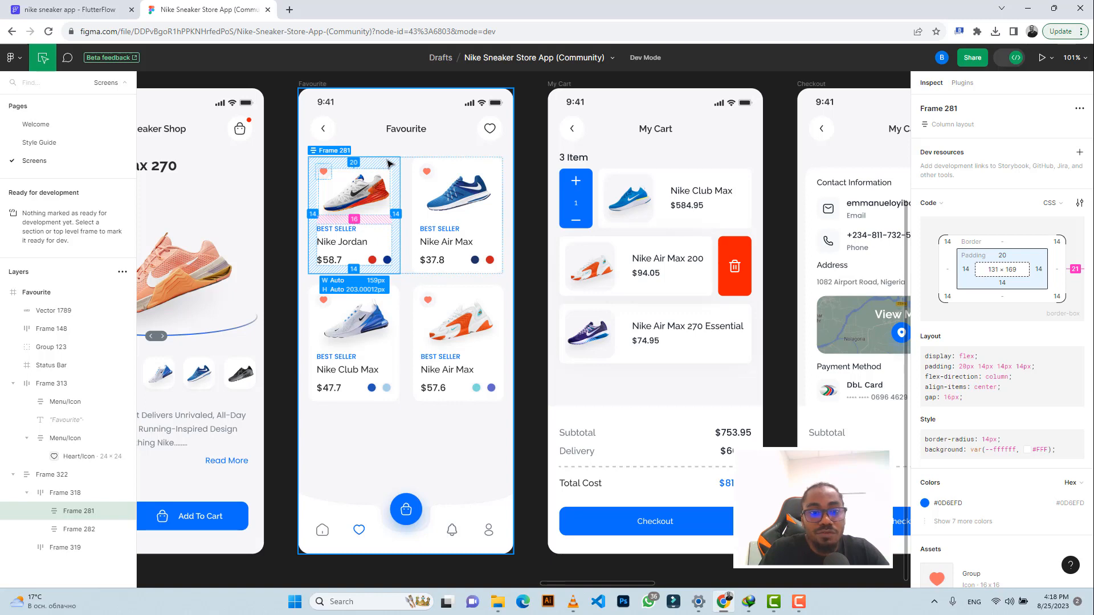
{"action": "left_click", "coordinate": [121, 15]}
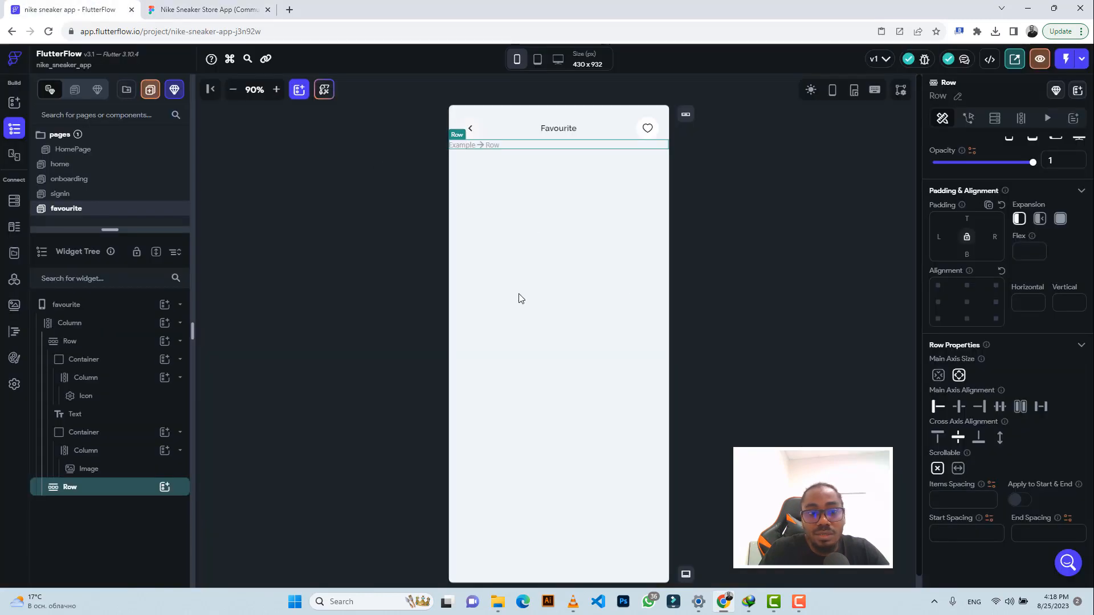
{"action": "left_click", "coordinate": [164, 488]}
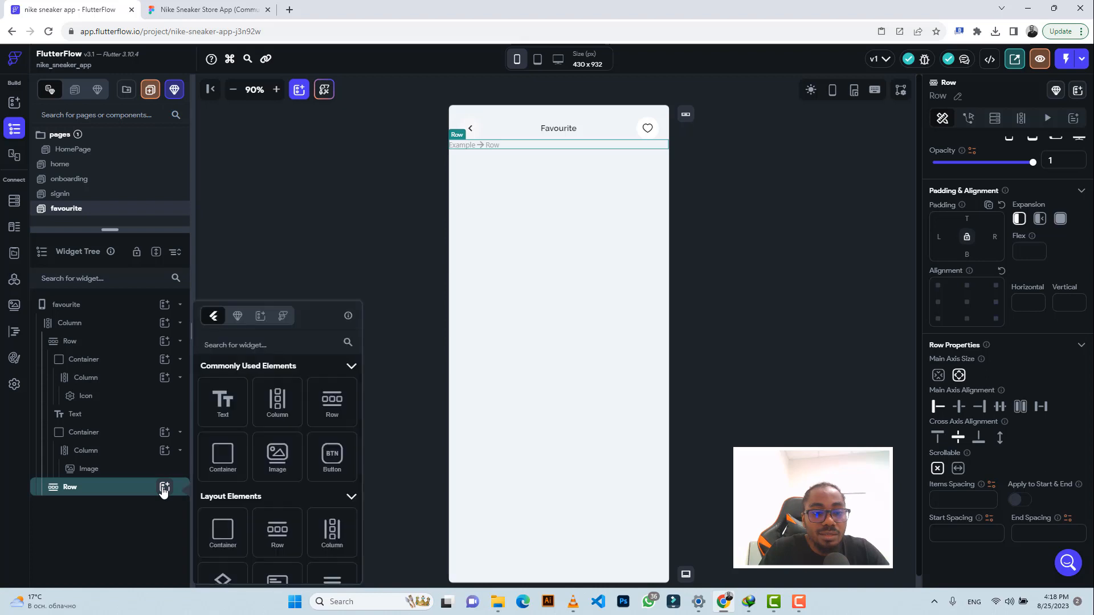
{"action": "left_click", "coordinate": [231, 461]}
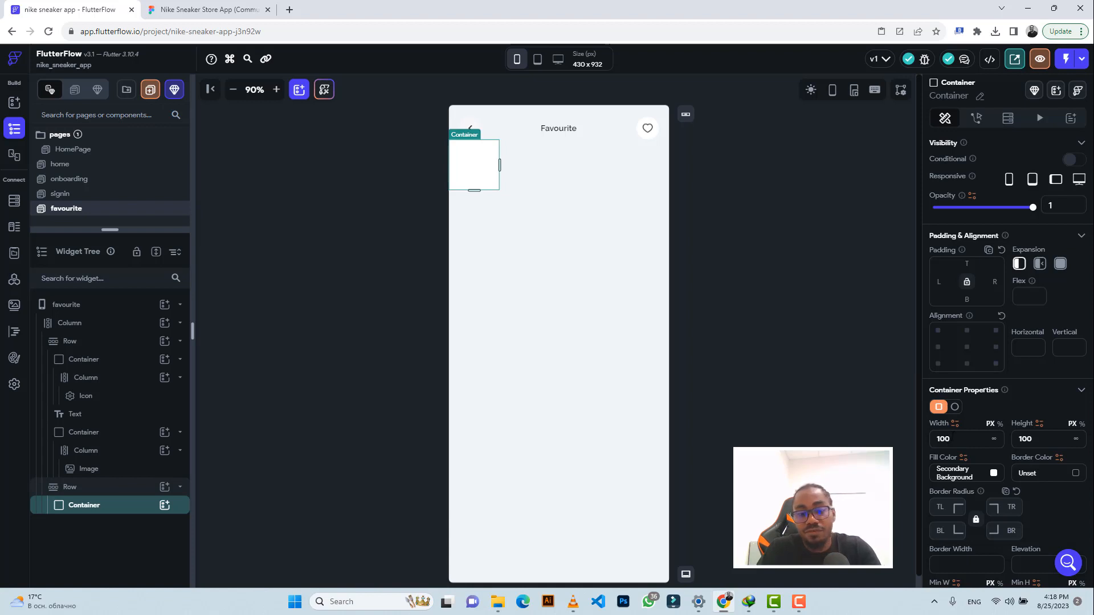
{"action": "type", "text": "159"}
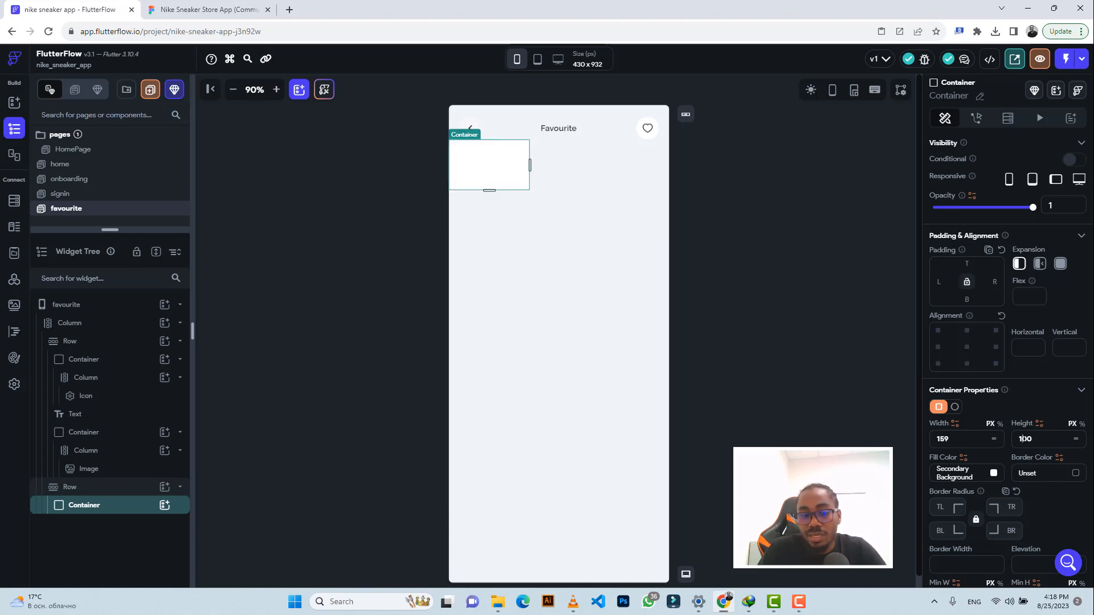
{"action": "double_click", "coordinate": [1025, 439]}
{"action": "type", "text": "203"}
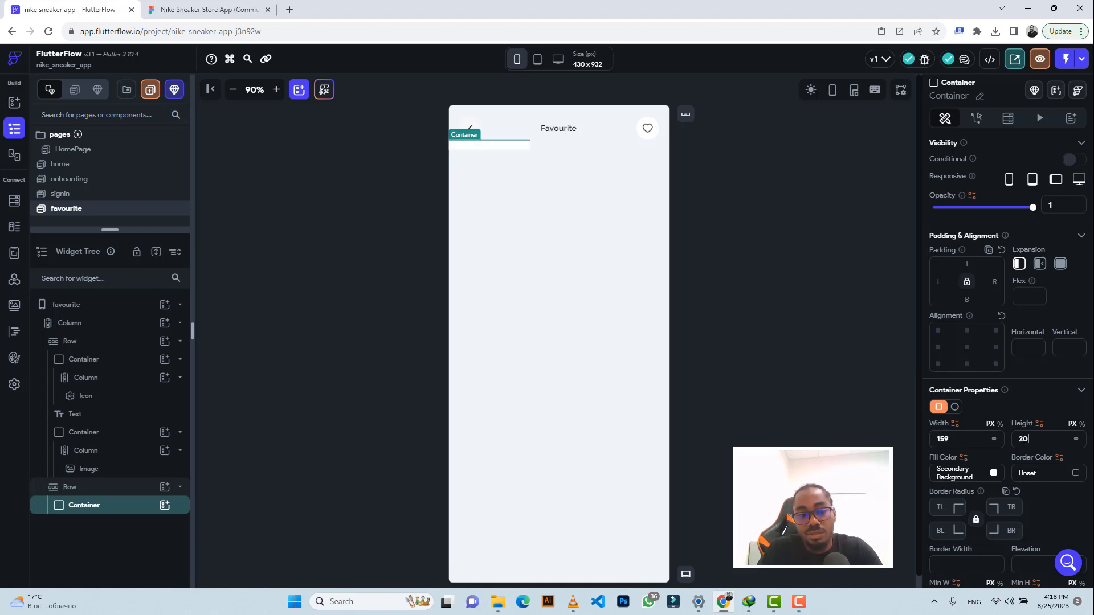
Check the Nike Jordan card's corner radius in Figma, and open the card Container's top-left border radius for editing in FlutterFlow
{"action": "left_click", "coordinate": [163, 12]}
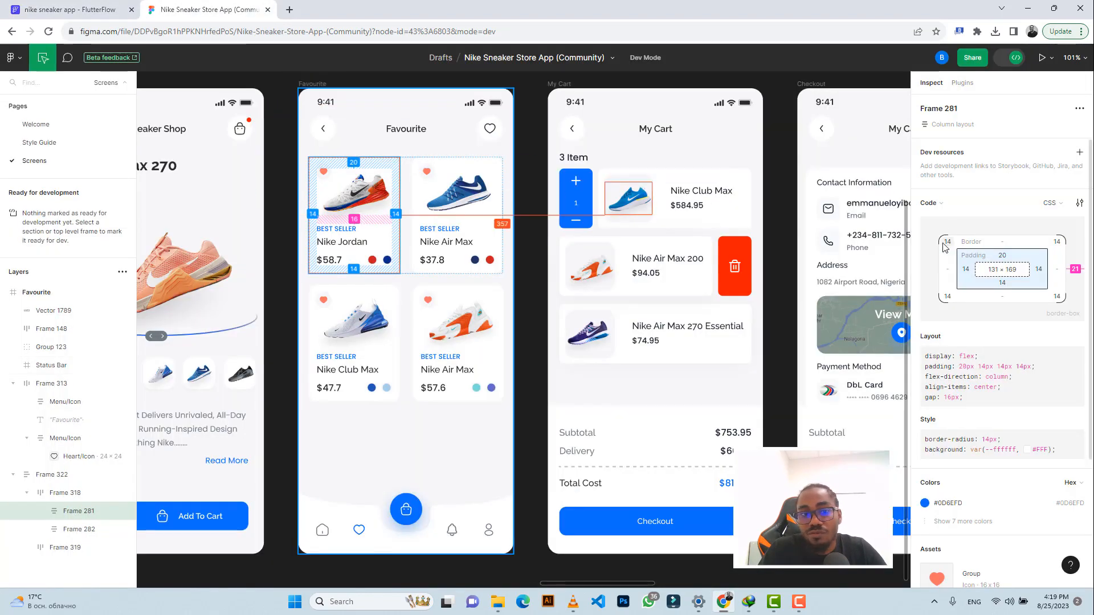
{"action": "left_click", "coordinate": [74, 10]}
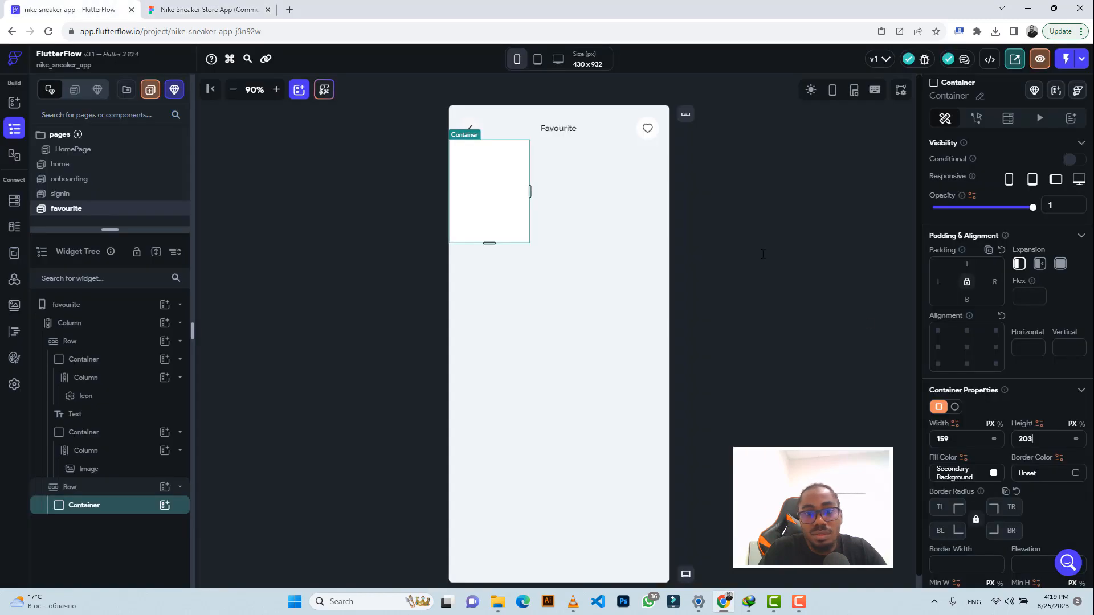
{"action": "left_click", "coordinate": [945, 509]}
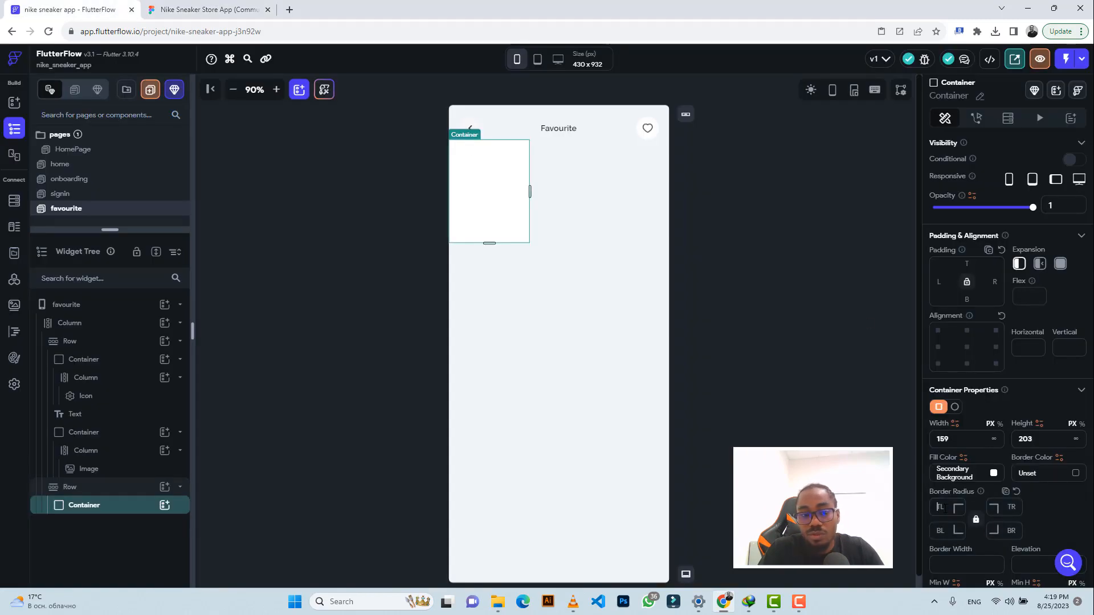
Switch to Figma and inspect the size, padding and styling of the heart badge on the Nike Jordan card
{"action": "left_click", "coordinate": [195, 4]}
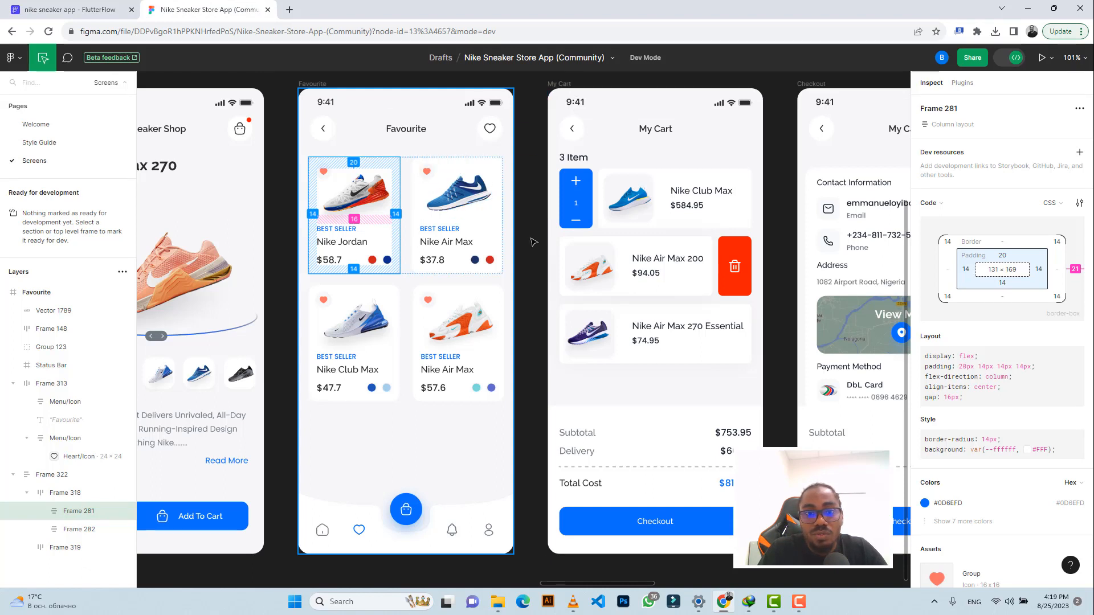
{"action": "left_click", "coordinate": [533, 242]}
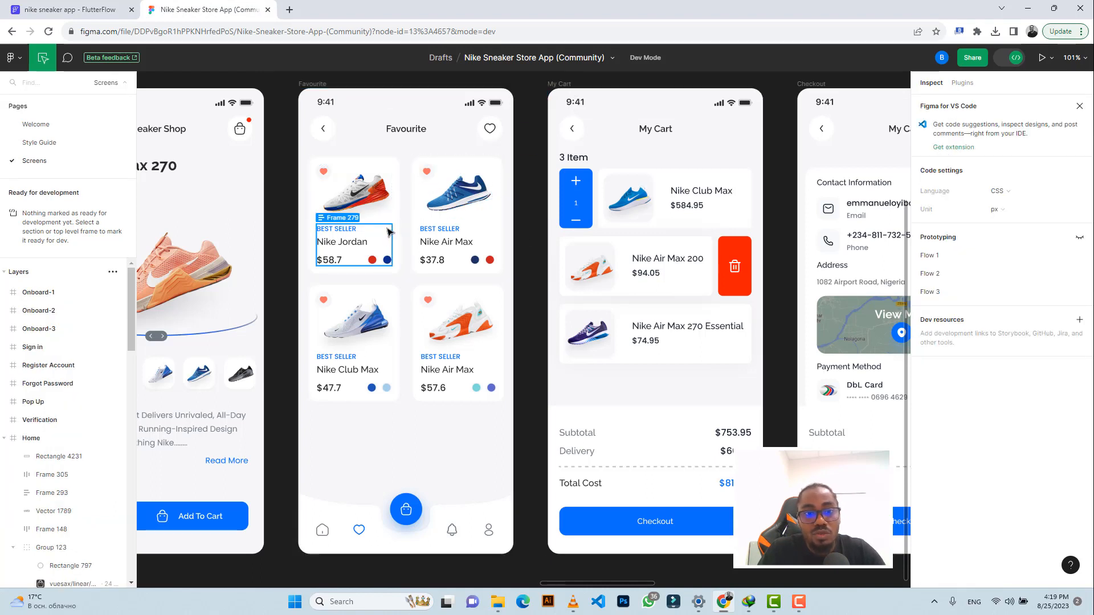
{"action": "scroll", "coordinate": [389, 235], "scroll_direction": "up", "scroll_amount": 6}
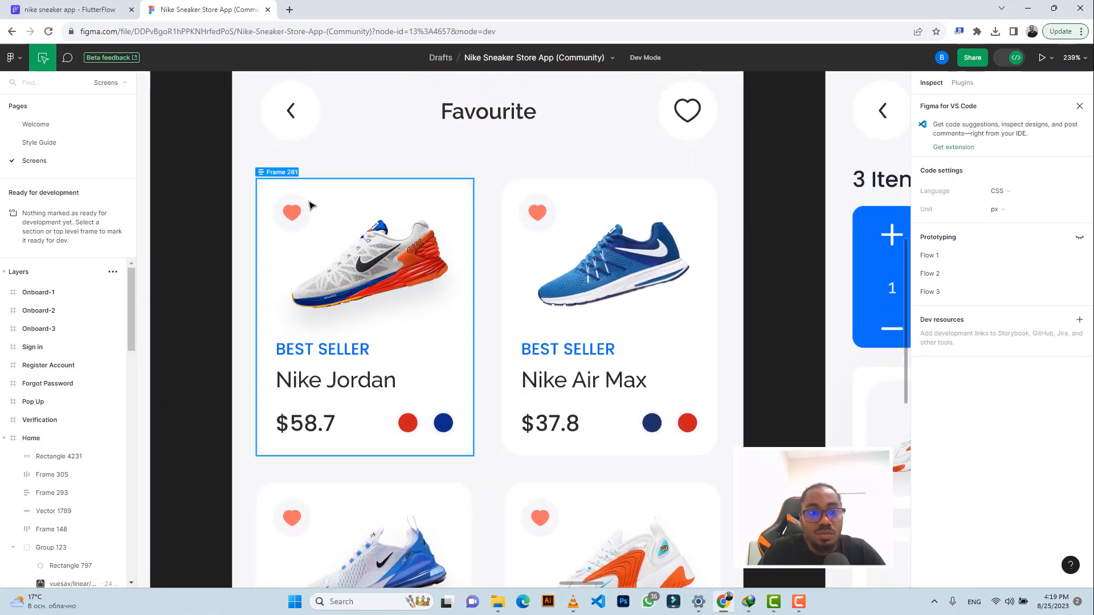
{"action": "left_click", "coordinate": [287, 205]}
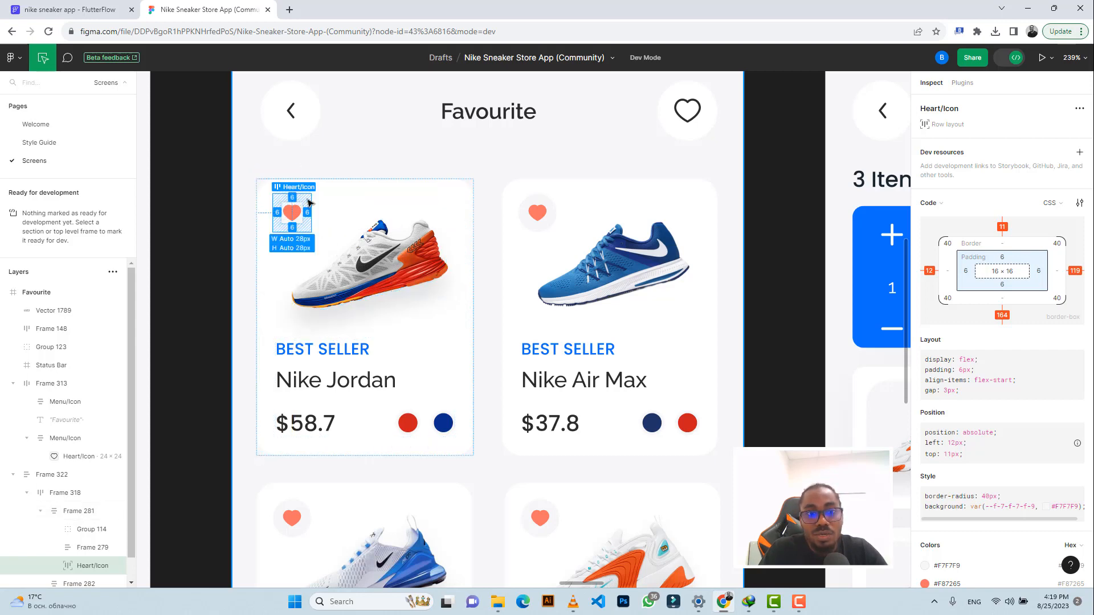
Export the shoe image on the Nike Jordan card as a PNG at 3x scale
{"action": "left_click", "coordinate": [393, 241]}
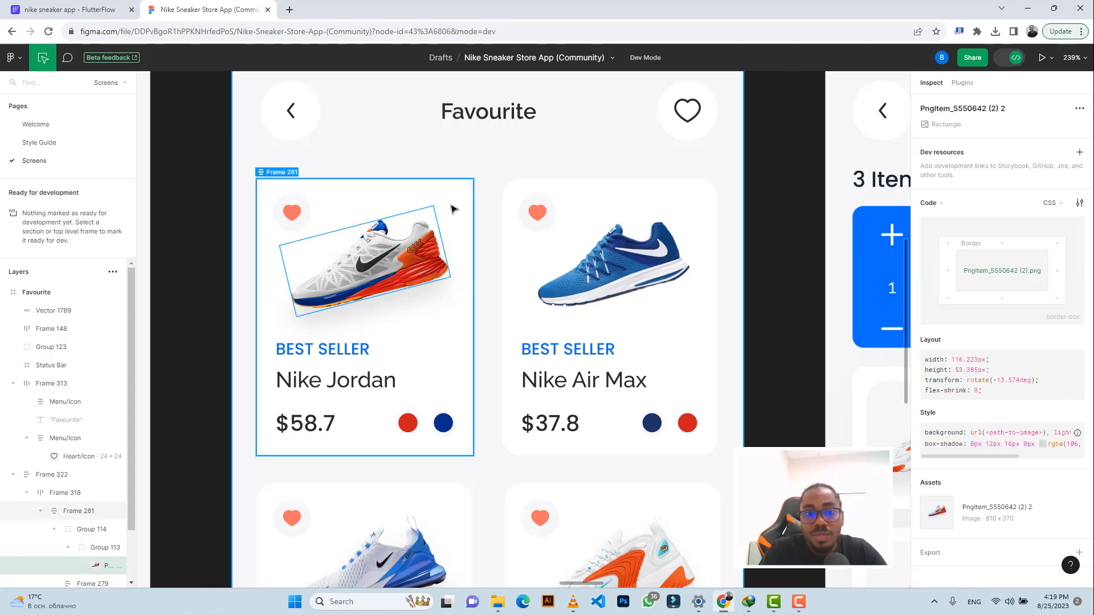
{"action": "mouse_move", "coordinate": [1010, 514]}
{"action": "scroll", "coordinate": [1007, 514], "scroll_direction": "down", "scroll_amount": 2}
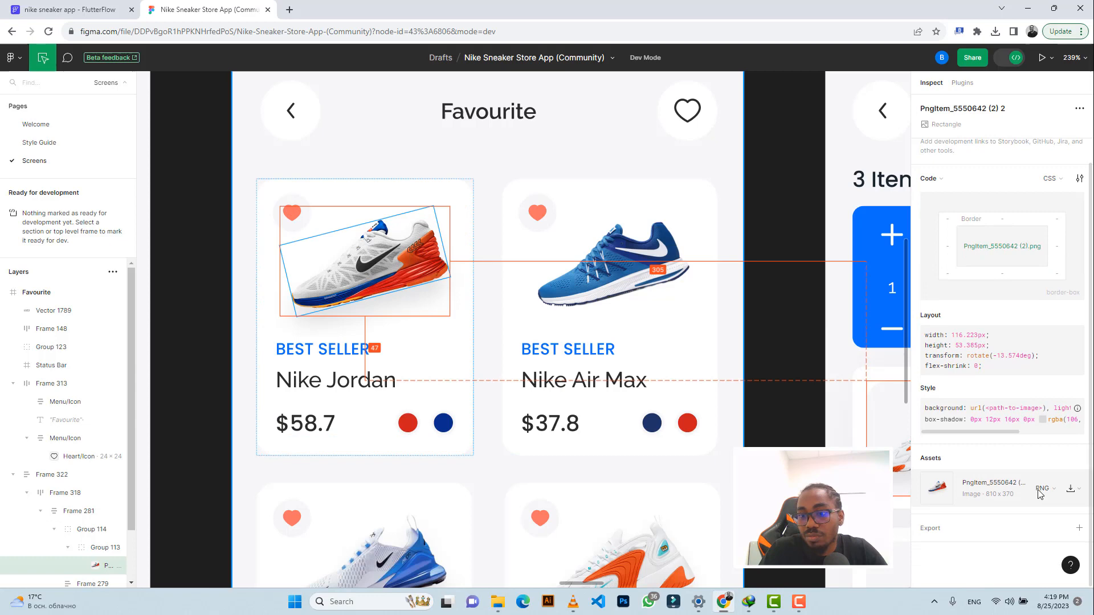
{"action": "left_click", "coordinate": [929, 528]}
{"action": "scroll", "coordinate": [965, 509], "scroll_direction": "down", "scroll_amount": 2}
{"action": "left_click", "coordinate": [957, 486]}
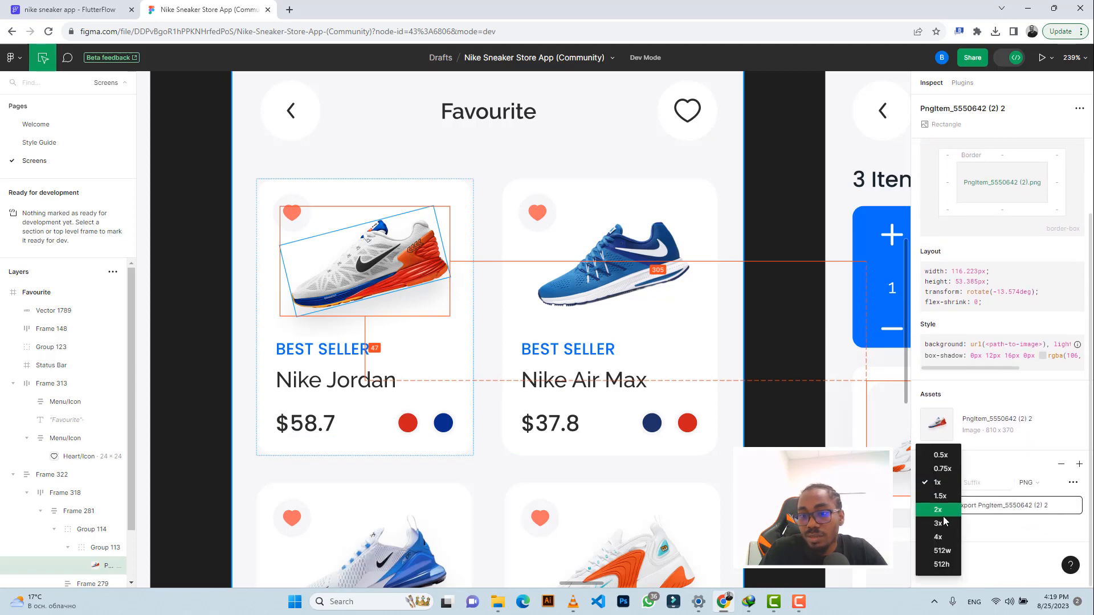
{"action": "left_click", "coordinate": [945, 513]}
{"action": "left_click", "coordinate": [952, 494]}
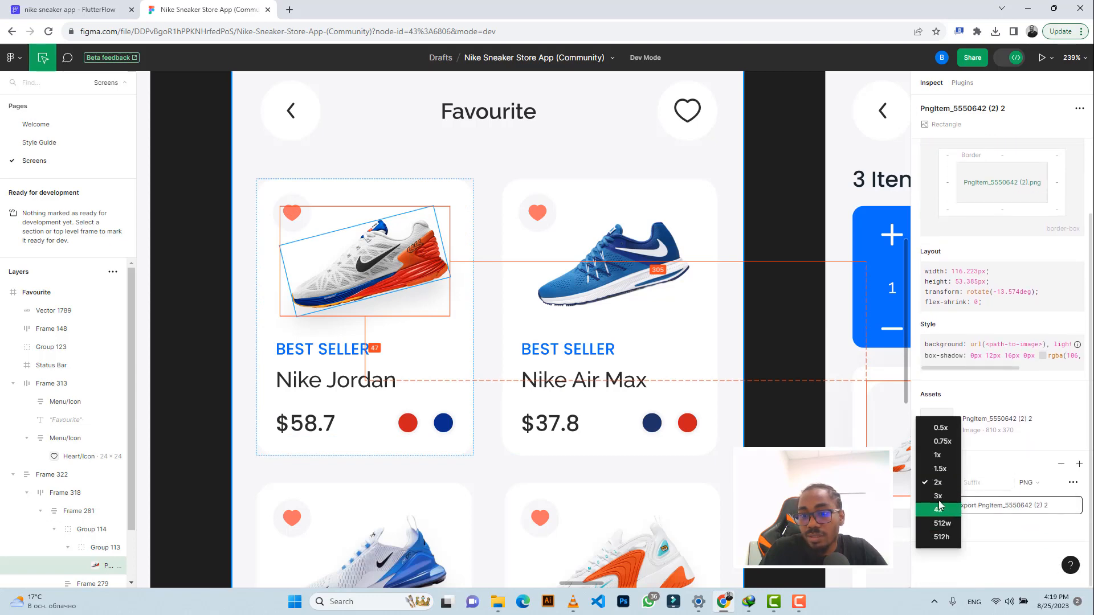
{"action": "left_click", "coordinate": [943, 502]}
{"action": "left_click", "coordinate": [967, 515]}
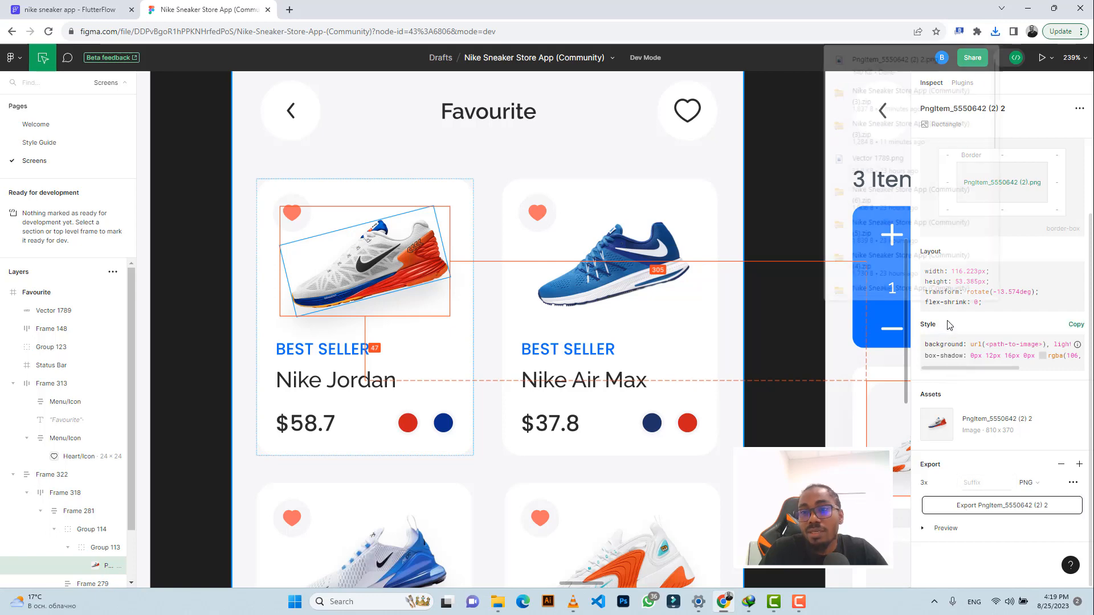
Set the PNG export scale of the Nike Jordan card's heart icon to 3x and expand its export preview
{"action": "left_click", "coordinate": [292, 215]}
{"action": "scroll", "coordinate": [1003, 433], "scroll_direction": "down", "scroll_amount": 2}
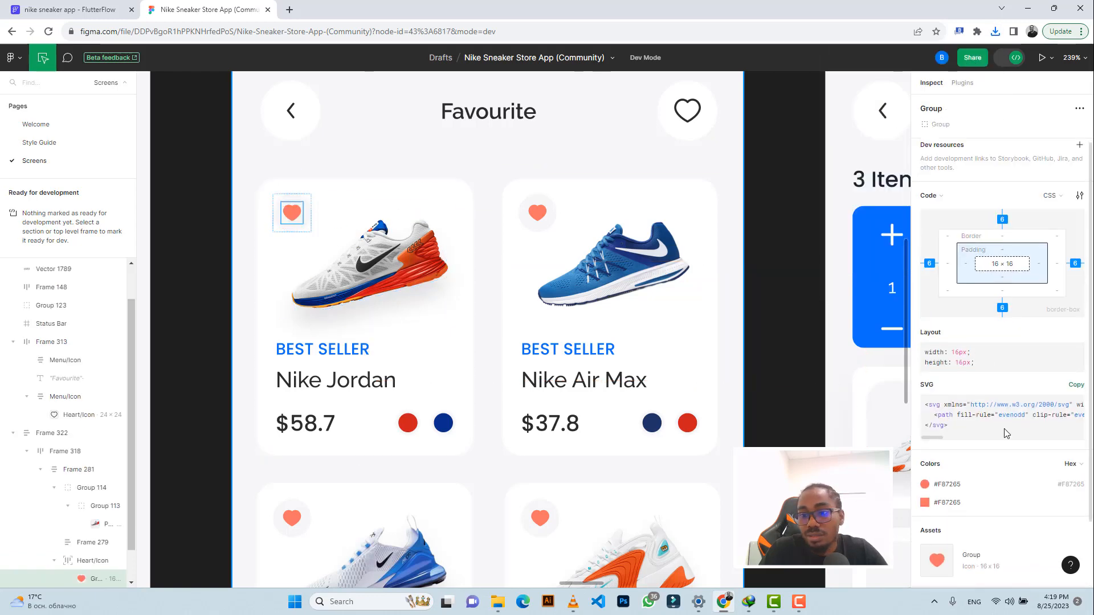
{"action": "scroll", "coordinate": [946, 527], "scroll_direction": "down", "scroll_amount": 2}
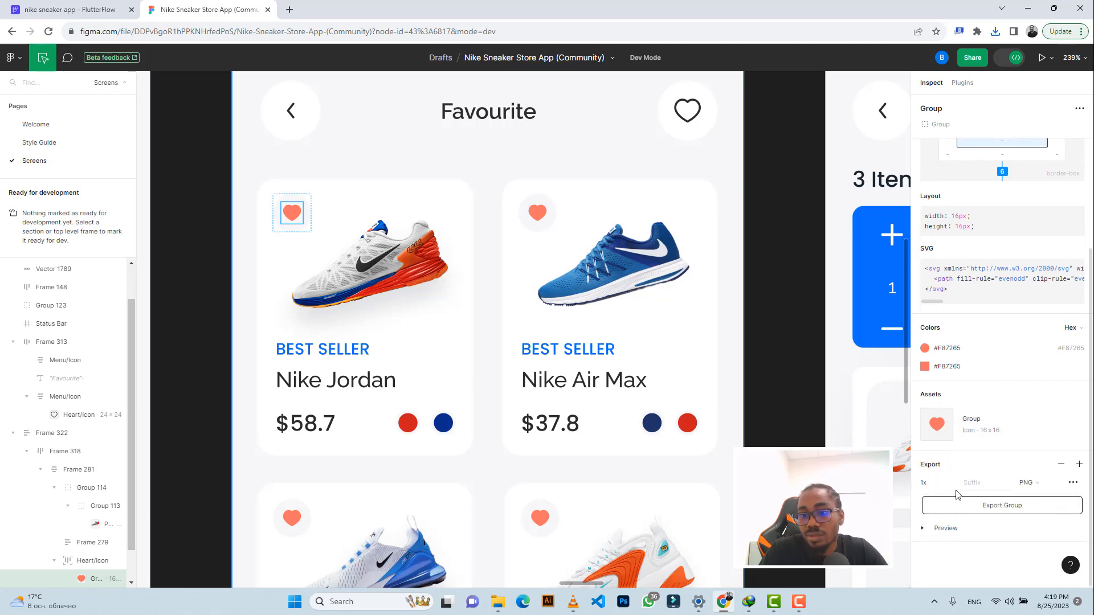
{"action": "left_click", "coordinate": [953, 484]}
{"action": "left_click", "coordinate": [951, 523]}
{"action": "left_click", "coordinate": [953, 535]}
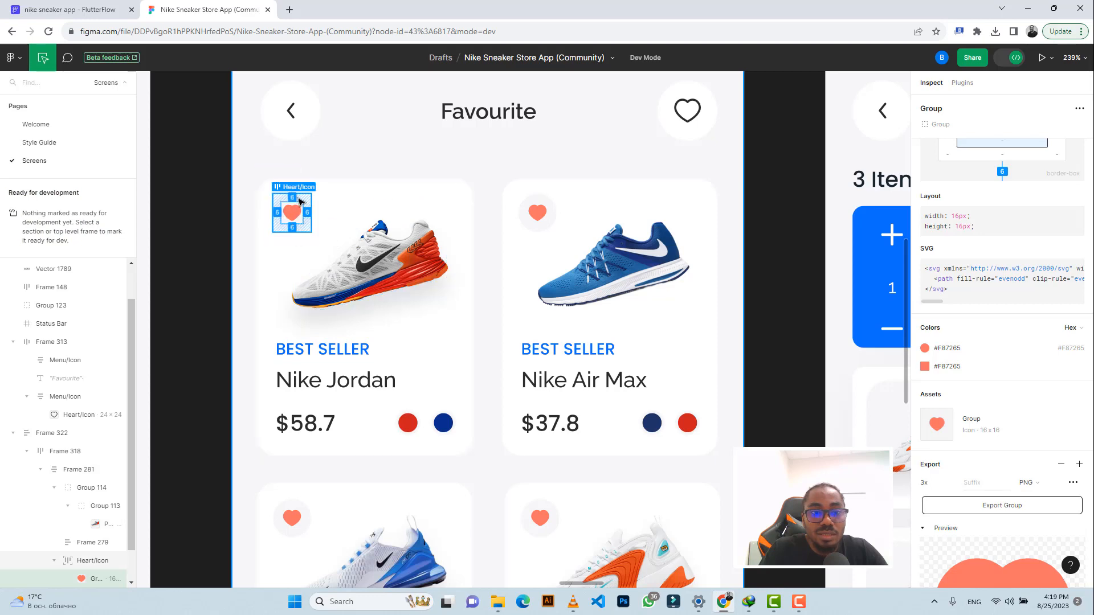
Inspect the layout values of the heart badge and the shoe image on the Nike Jordan card
{"action": "left_click", "coordinate": [300, 202]}
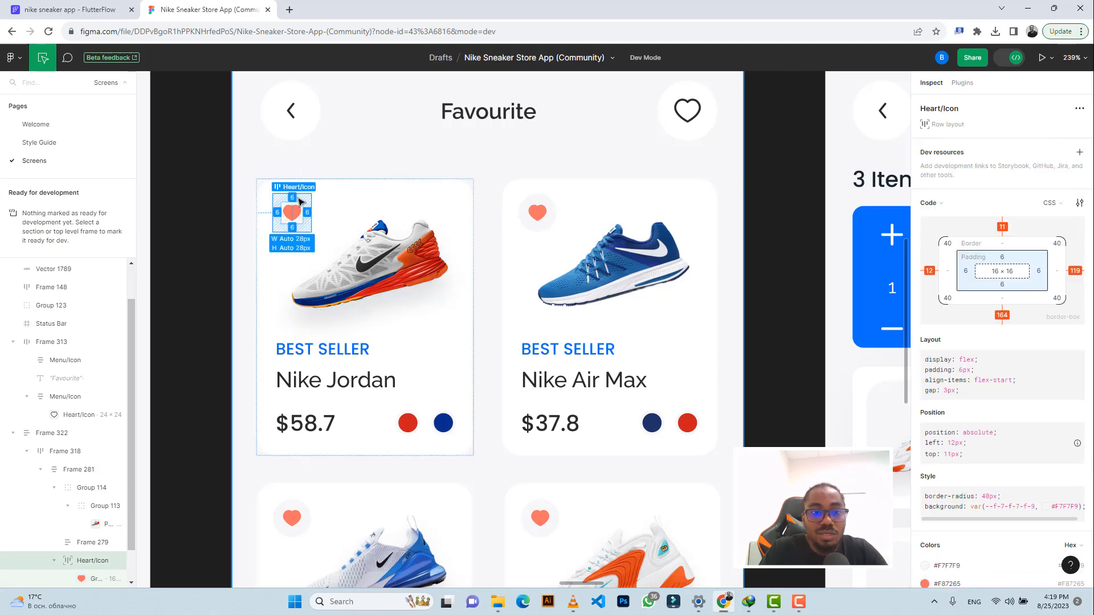
{"action": "left_click", "coordinate": [399, 260]}
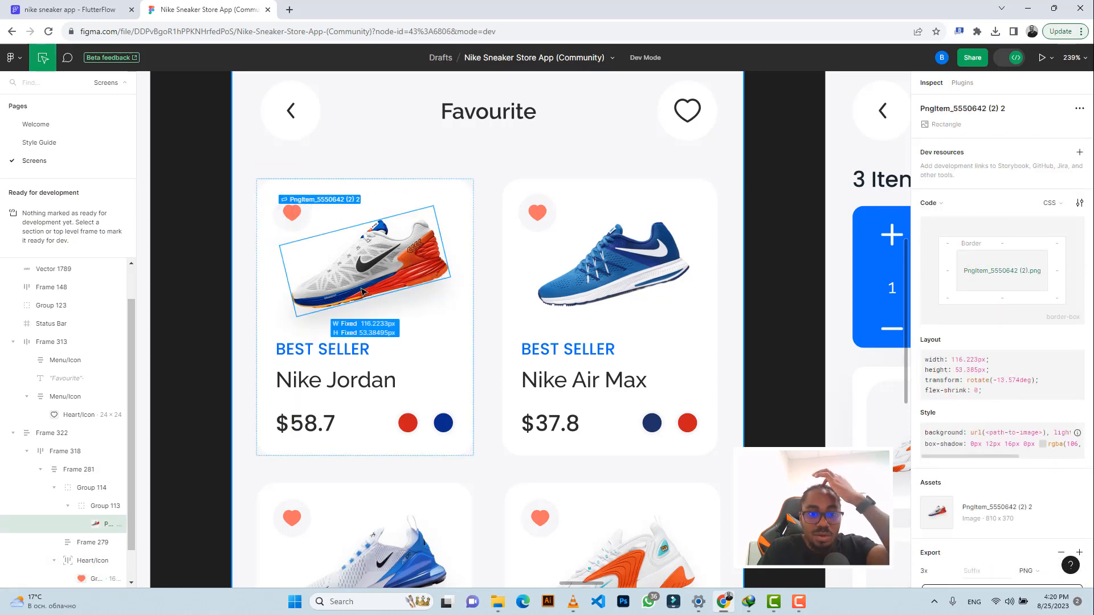
Inspect the Nike Jordan card frame and its shoe image in the Figma design and return to the FlutterFlow project
{"action": "left_click", "coordinate": [286, 297]}
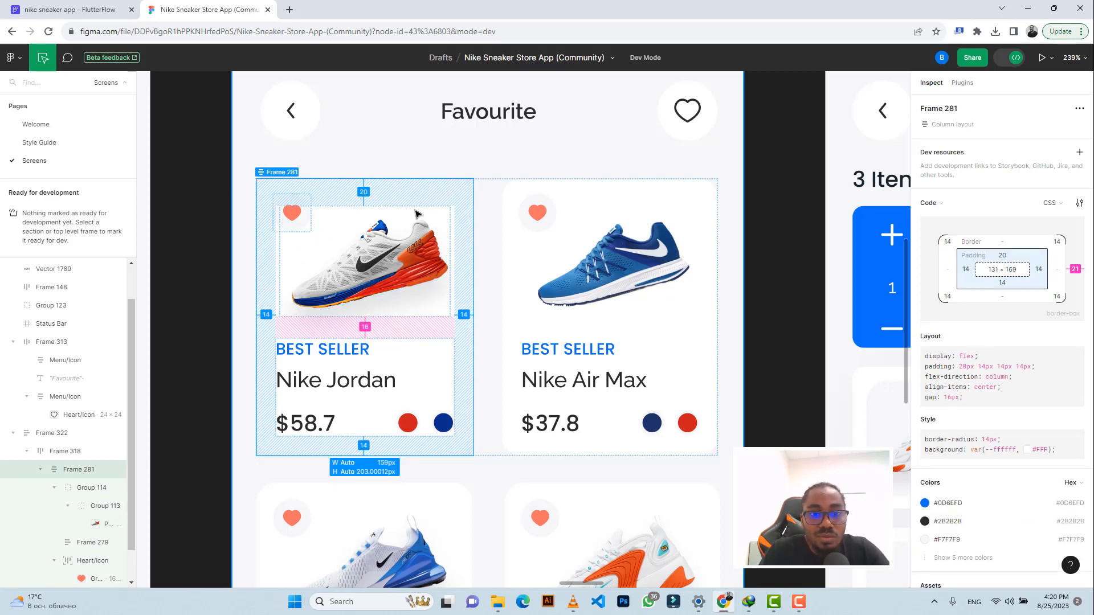
{"action": "left_click", "coordinate": [413, 276]}
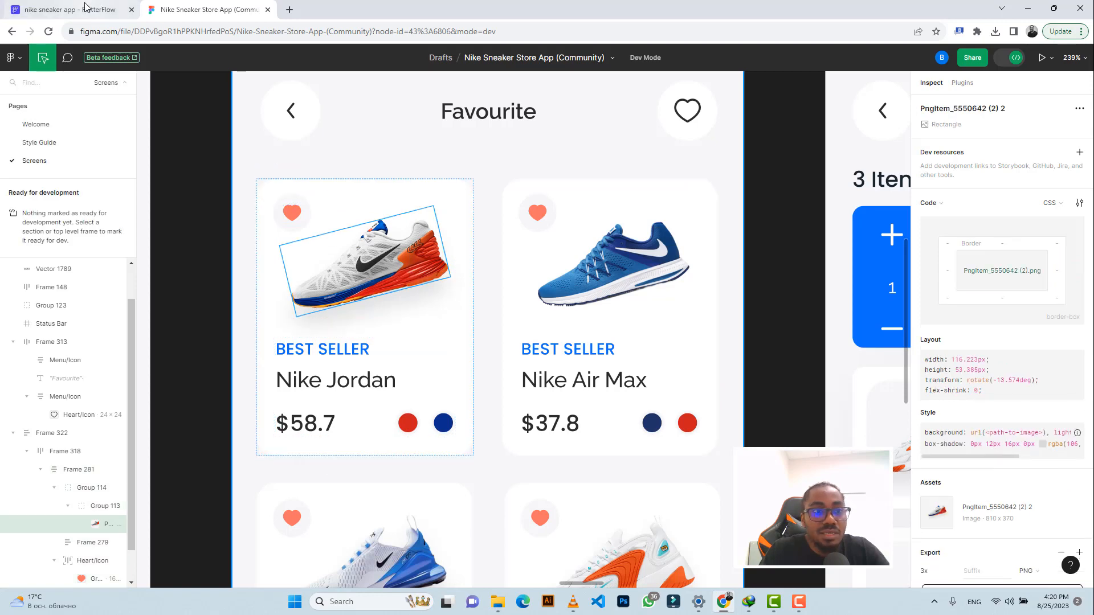
{"action": "key", "text": "ctrl+Tab"}
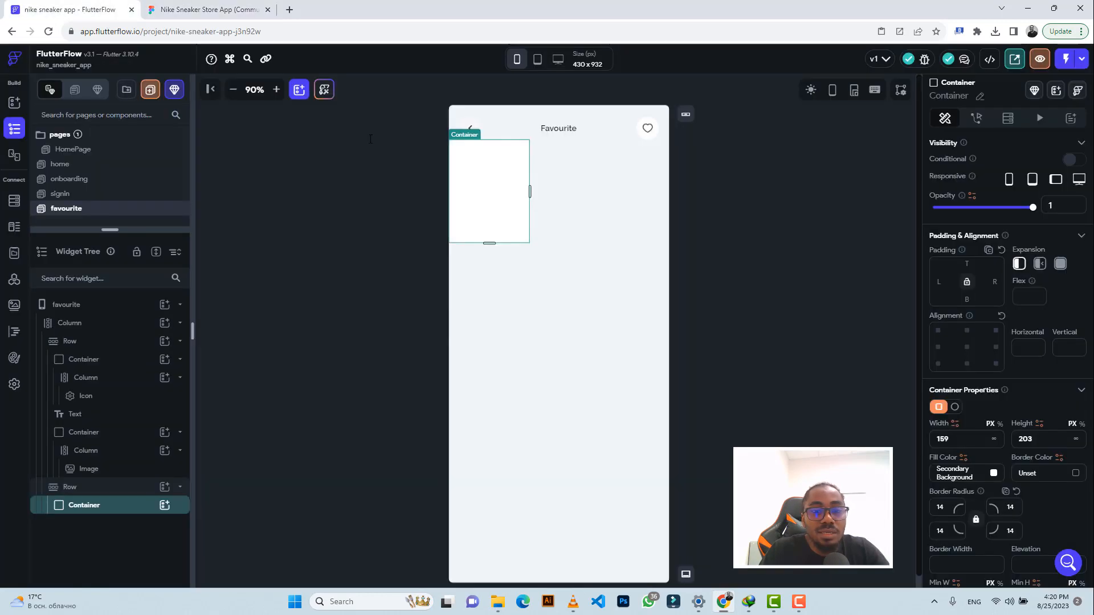
Add a Column inside the white card Container on the favourite page and place an Image widget in it
{"action": "left_click", "coordinate": [164, 505]}
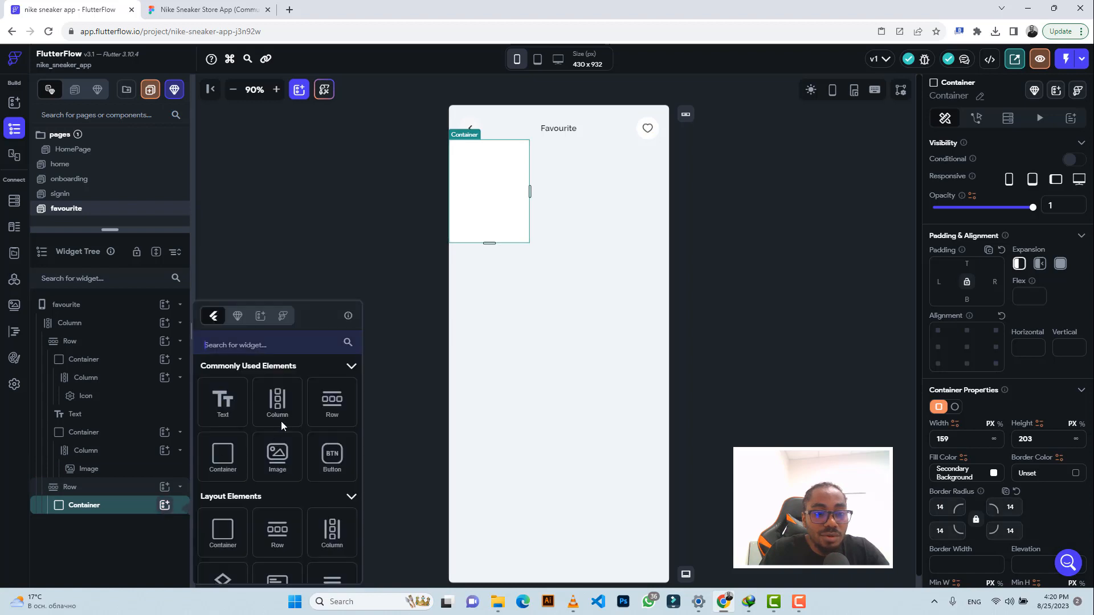
{"action": "left_click", "coordinate": [279, 403]}
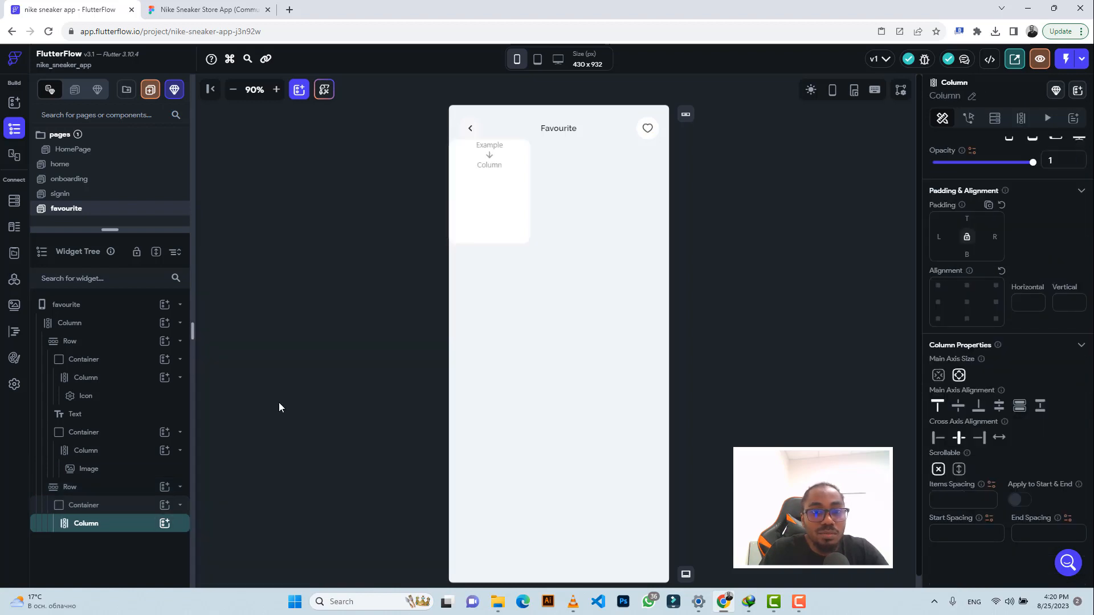
{"action": "left_click", "coordinate": [165, 524]}
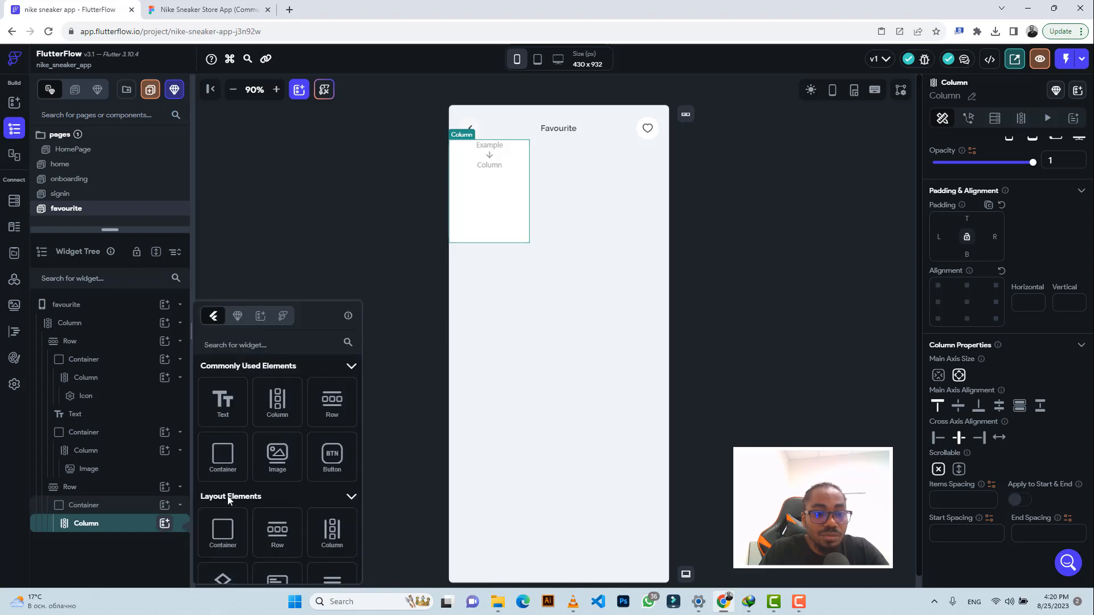
{"action": "left_click", "coordinate": [278, 456]}
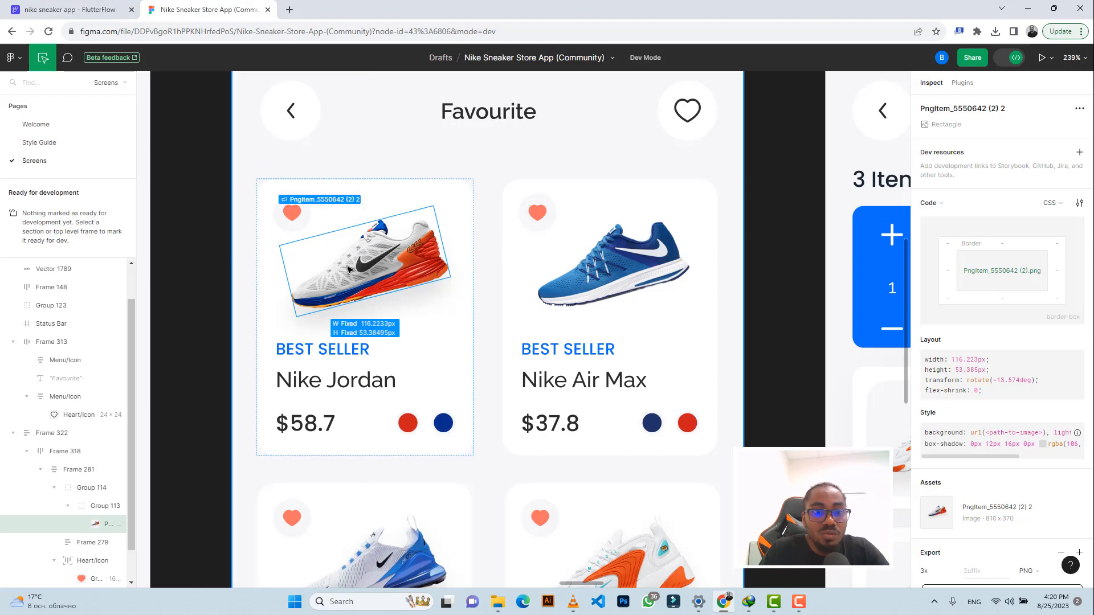
Back in FlutterFlow, set the new image's width to 116 px, height to 53 px and border radius to 0
{"action": "left_click", "coordinate": [86, 9]}
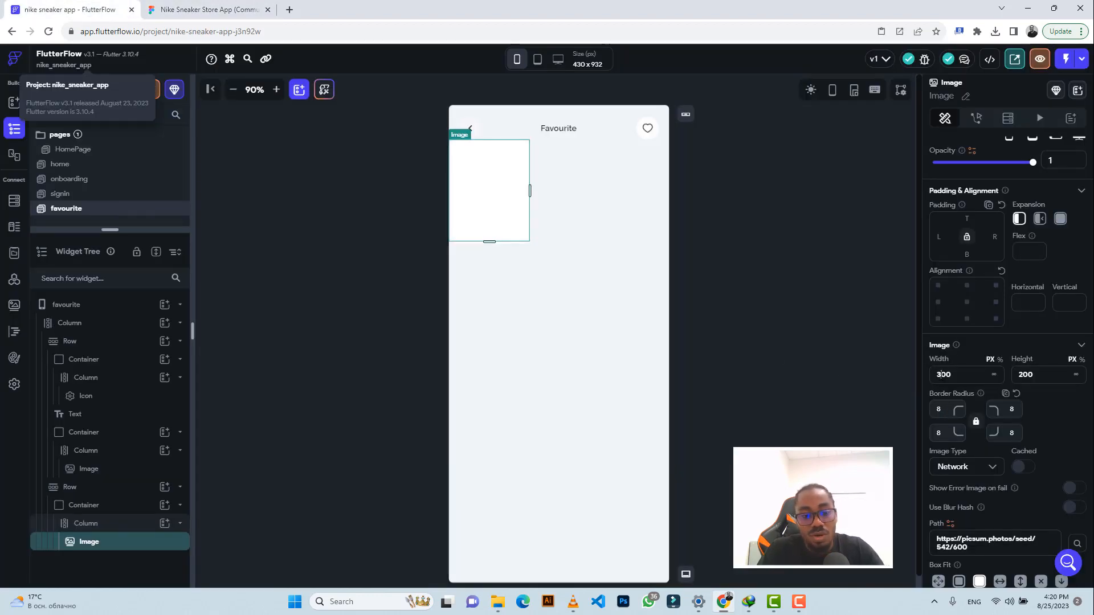
{"action": "double_click", "coordinate": [941, 375]}
{"action": "type", "text": "116"}
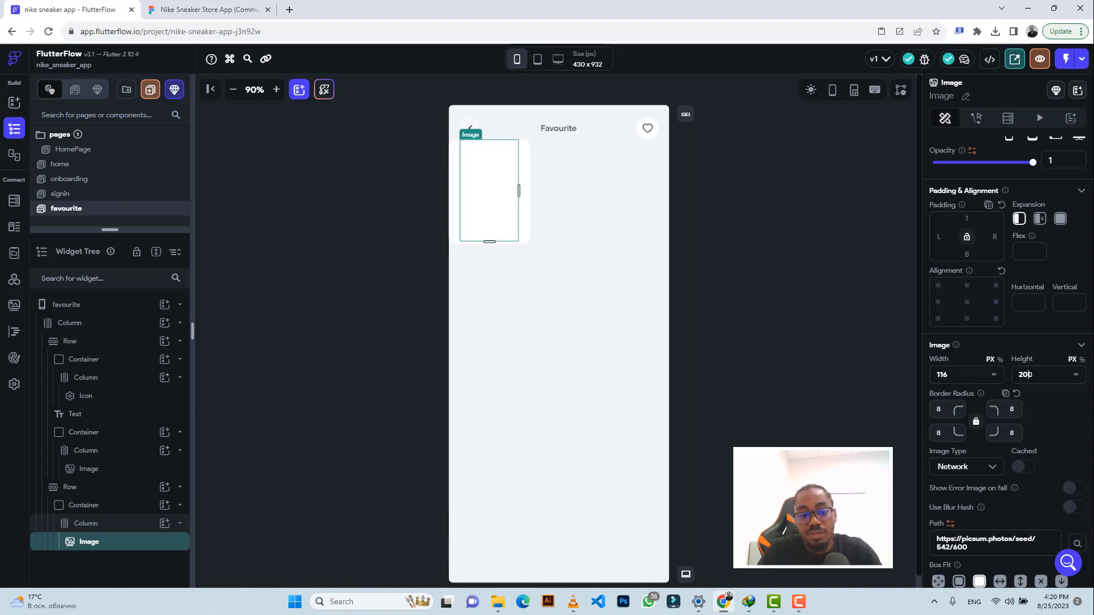
{"action": "left_click", "coordinate": [1031, 377]}
{"action": "type", "text": "53"}
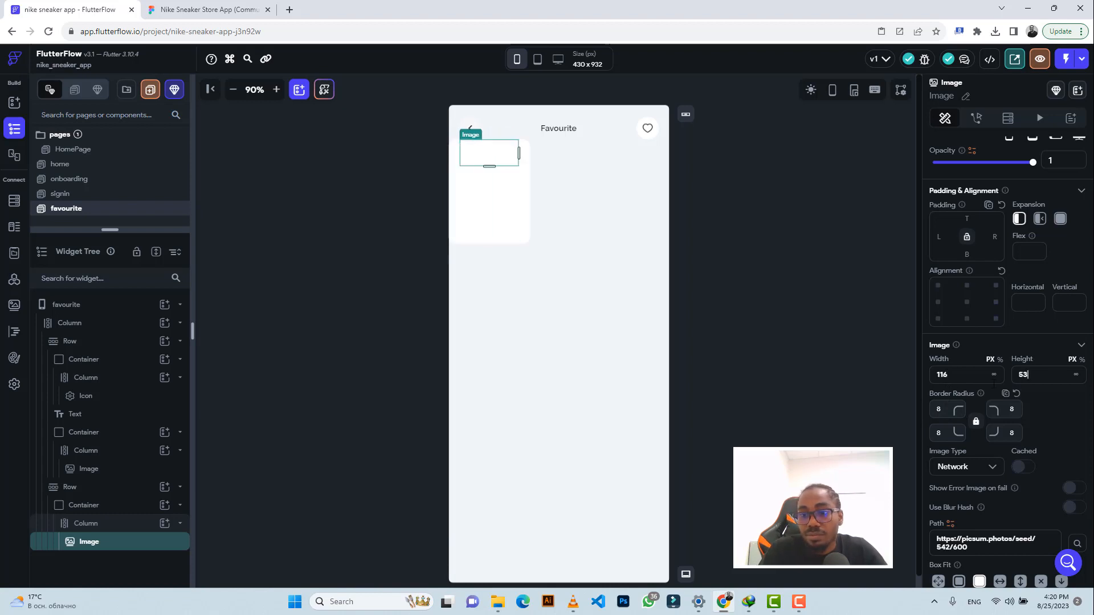
{"action": "double_click", "coordinate": [939, 409]}
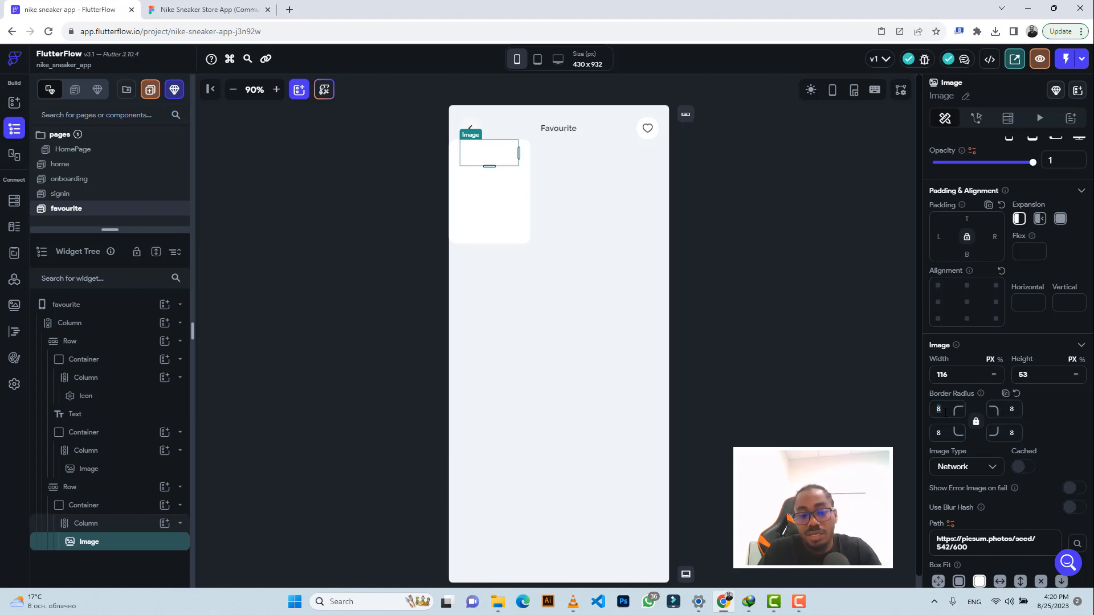
{"action": "type", "text": "0"}
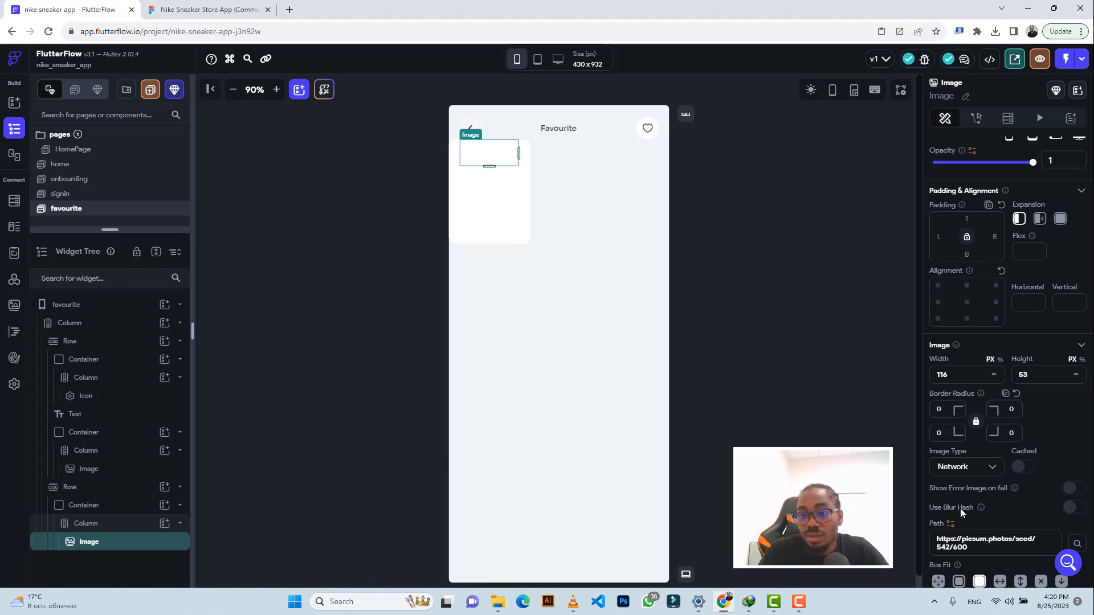
Change the image type to Asset and upload PngItem_5550642 (2) 2.png from the Downloads folder
{"action": "left_click", "coordinate": [955, 469]}
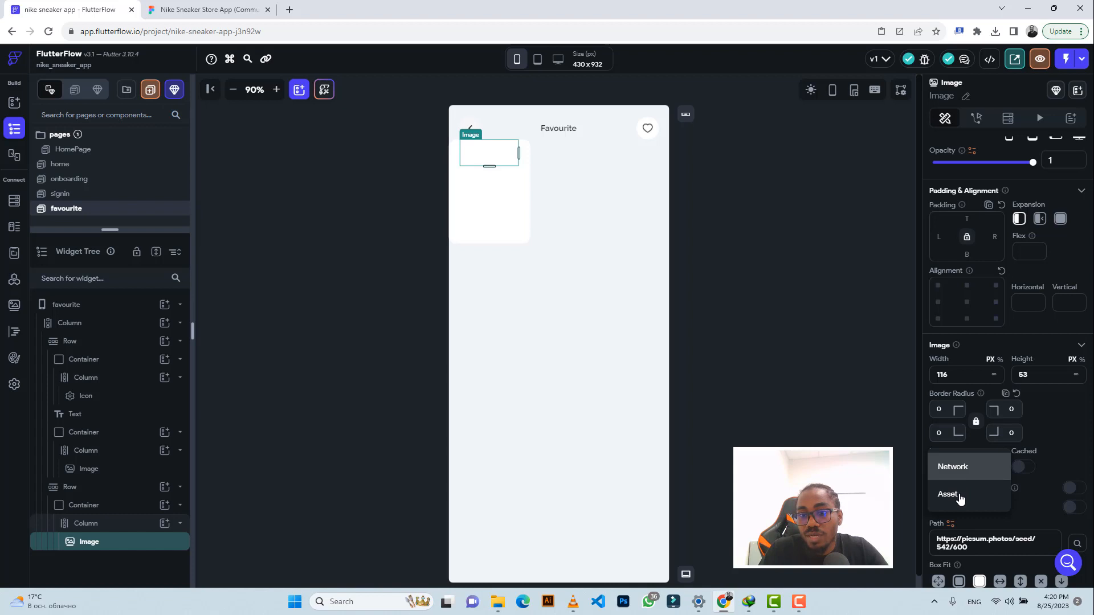
{"action": "left_click", "coordinate": [963, 498]}
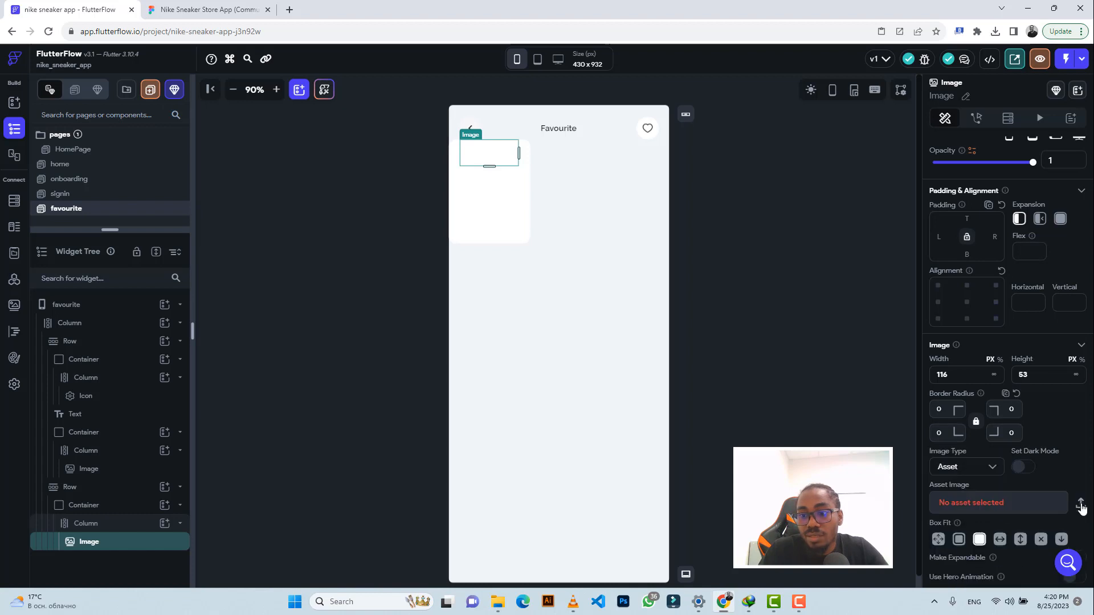
{"action": "left_click", "coordinate": [1081, 504]}
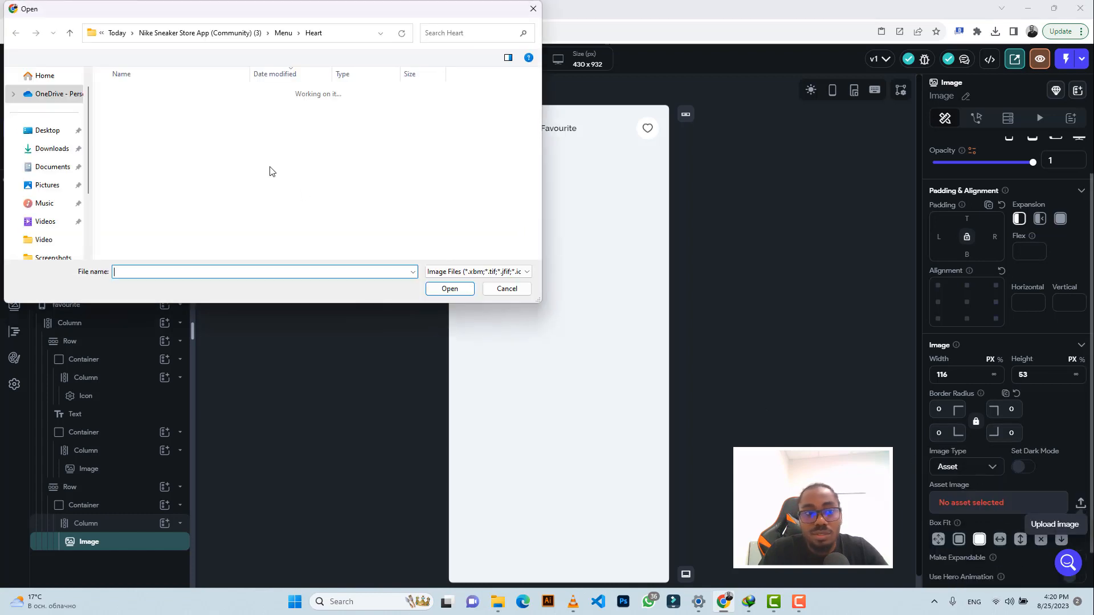
{"action": "left_click", "coordinate": [117, 34]}
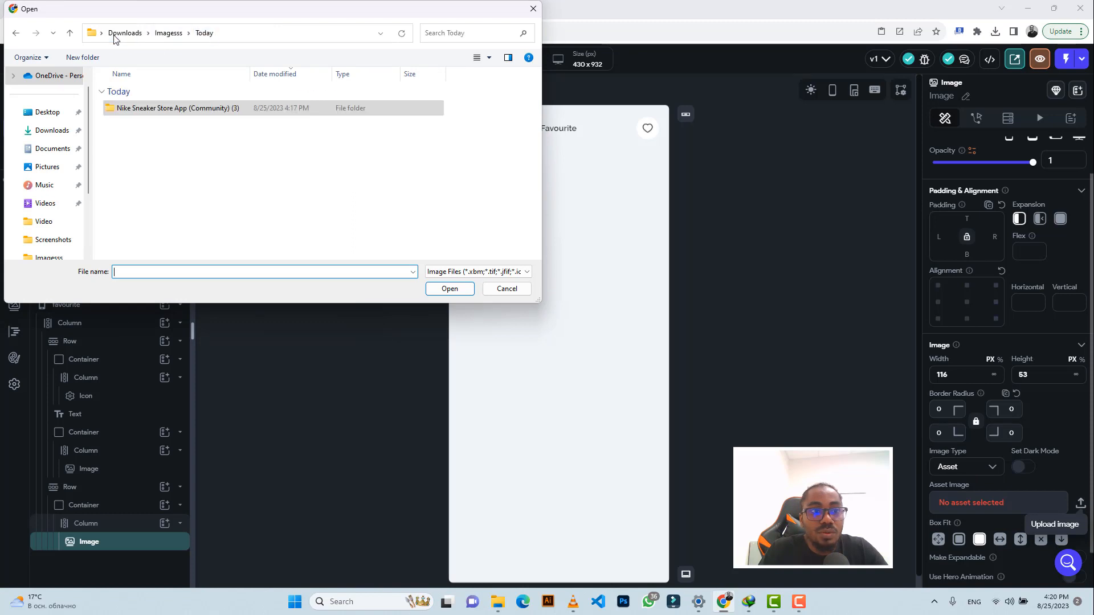
{"action": "left_click", "coordinate": [116, 35]}
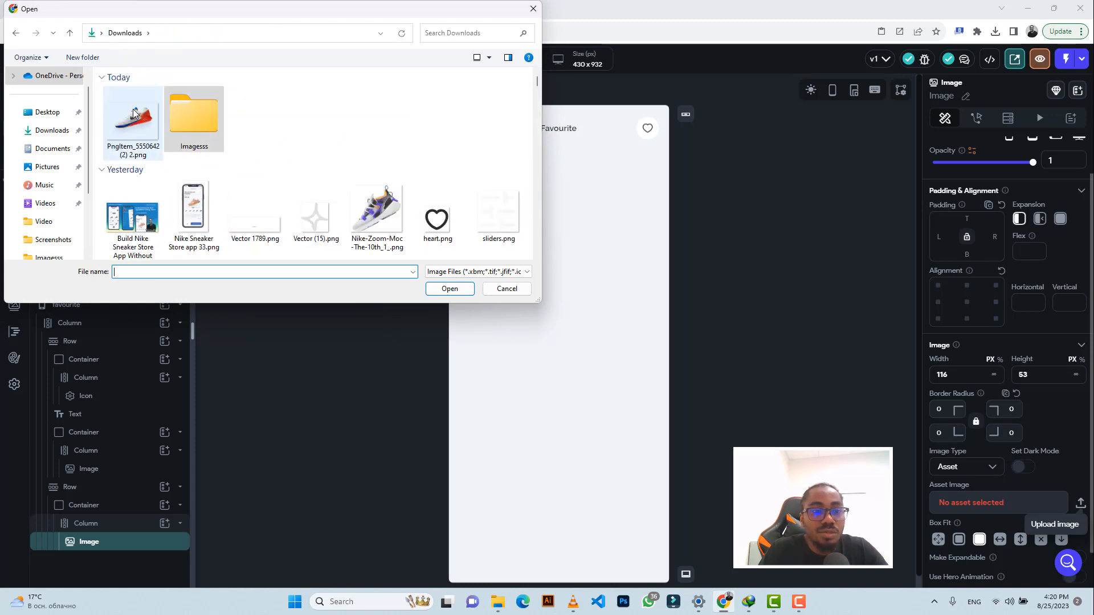
{"action": "left_click", "coordinate": [131, 121]}
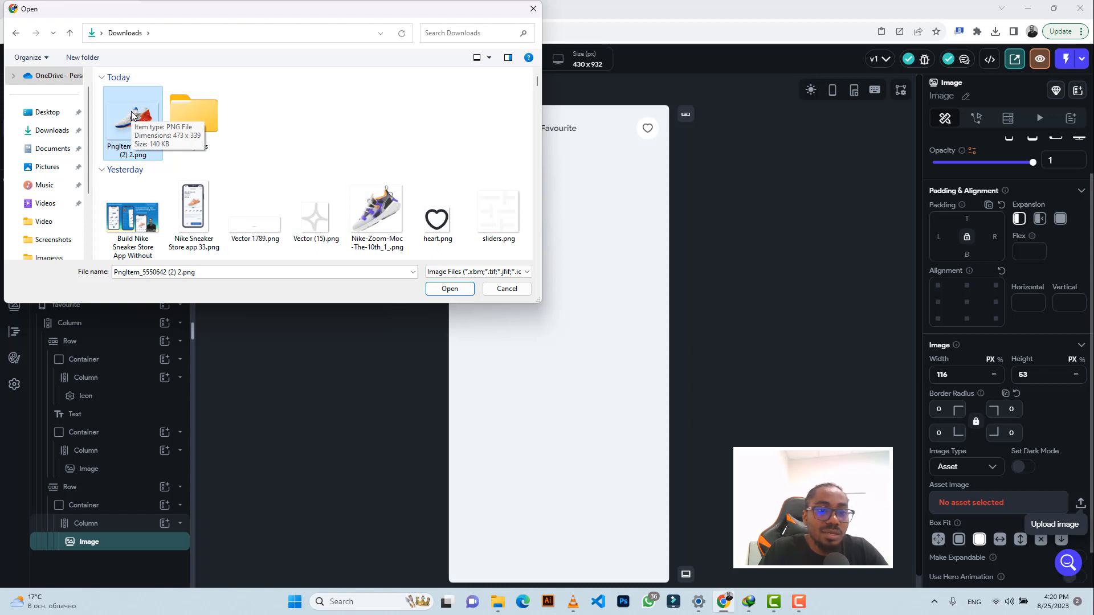
{"action": "left_click", "coordinate": [439, 291]}
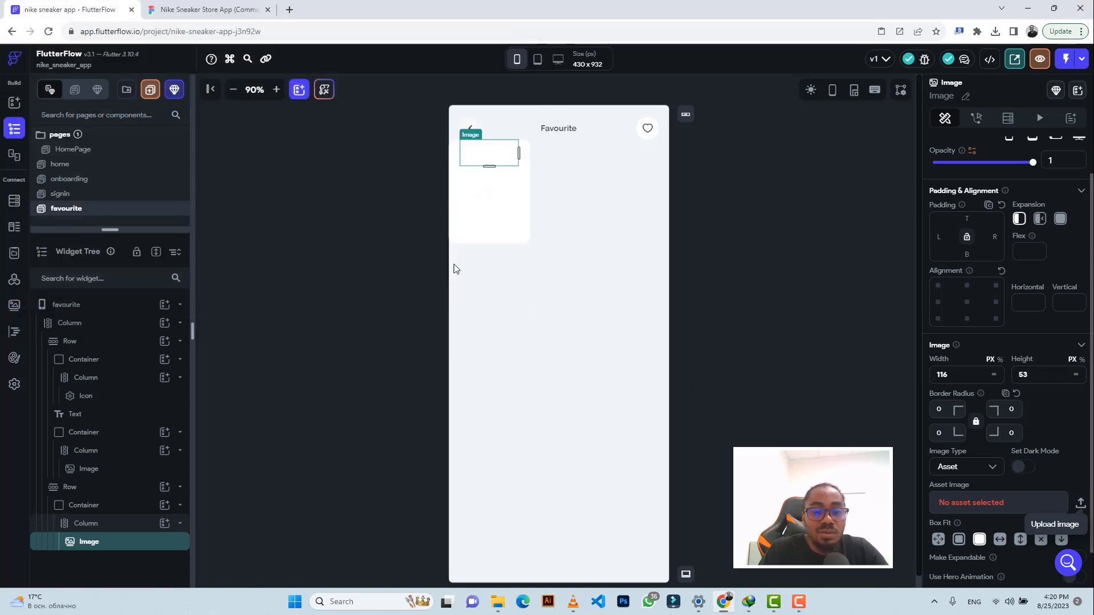
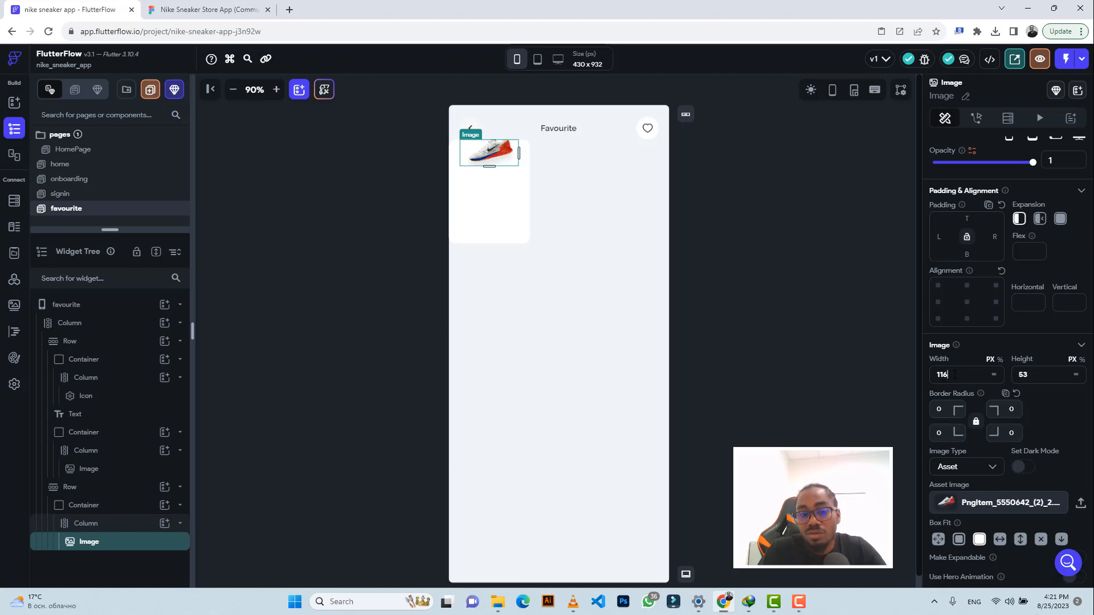
Set the shoe image's width to 473 px and height to 339 px
{"action": "left_click", "coordinate": [957, 374]}
{"action": "key", "text": "BackSpace"}
{"action": "key", "text": "BackSpace"}
{"action": "key", "text": "BackSpace"}
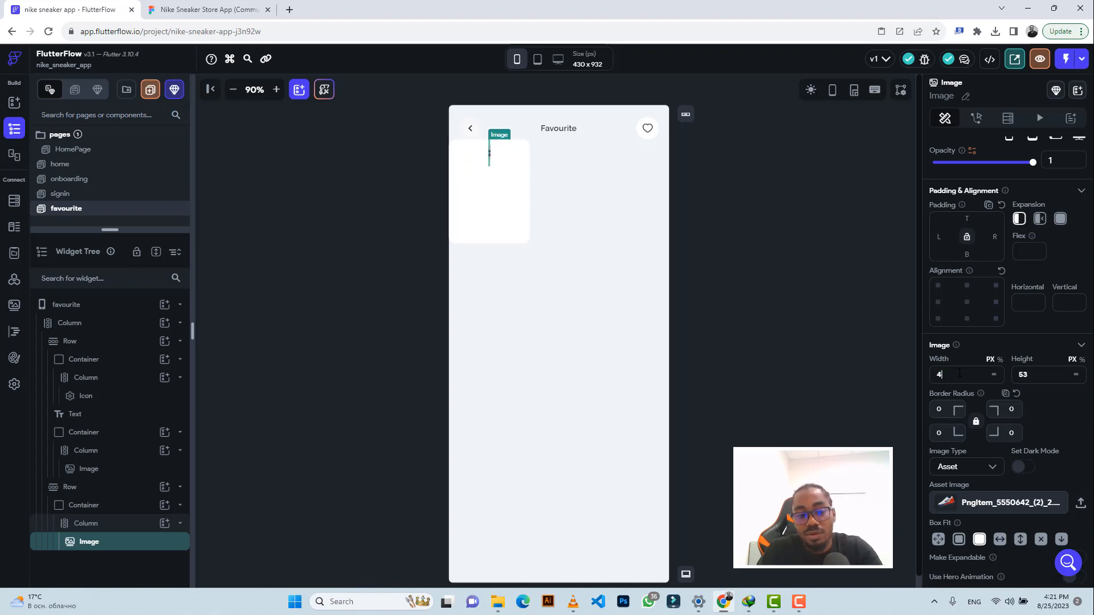
{"action": "type", "text": "473"}
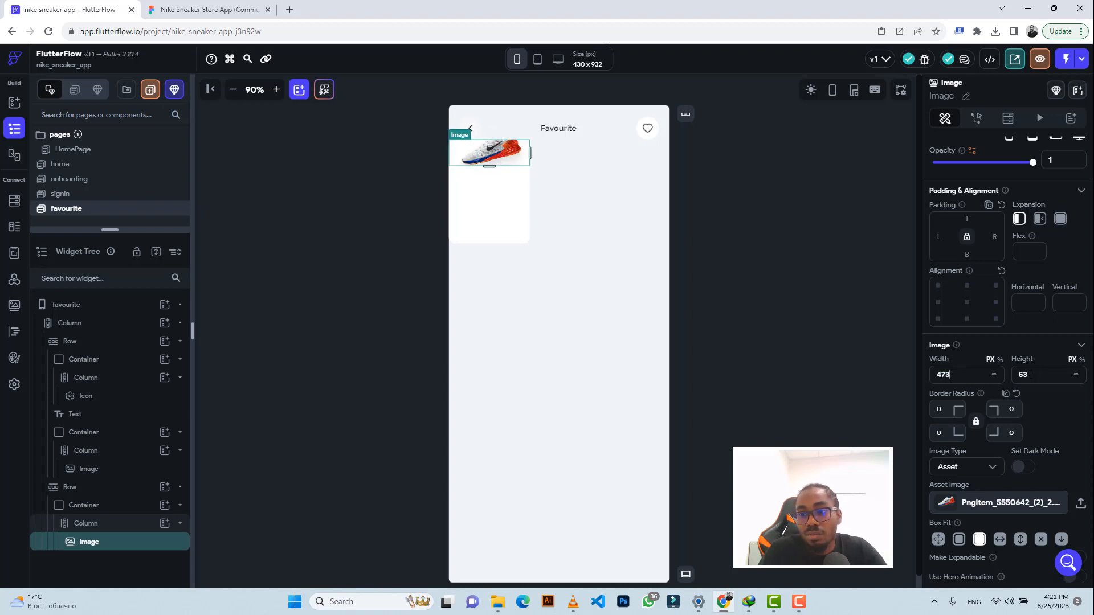
{"action": "key", "text": "BackSpace"}
{"action": "key", "text": "BackSpace"}
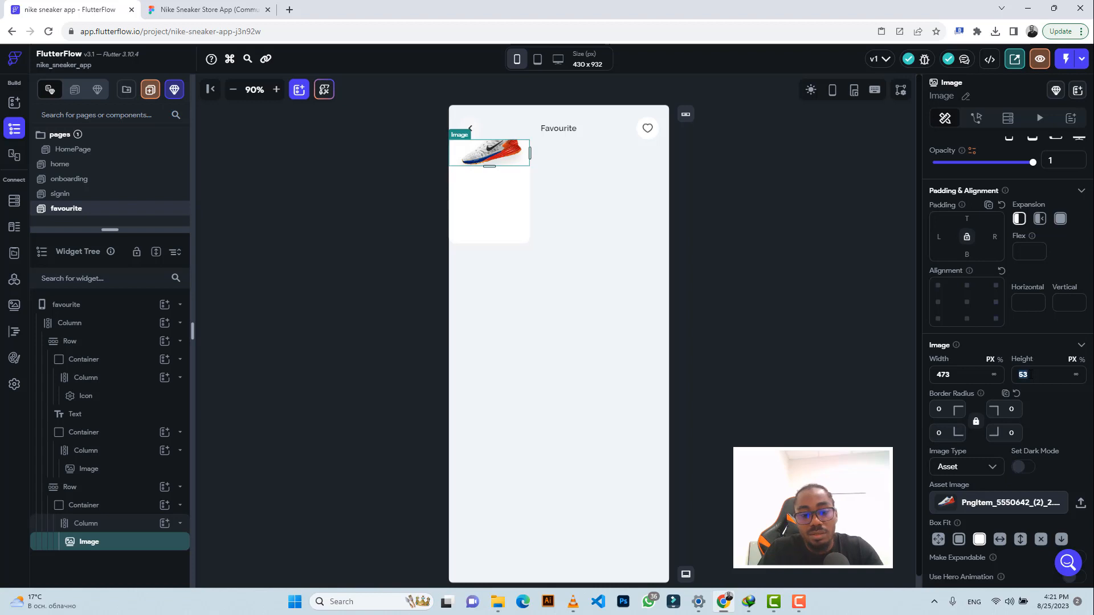
{"action": "type", "text": "339"}
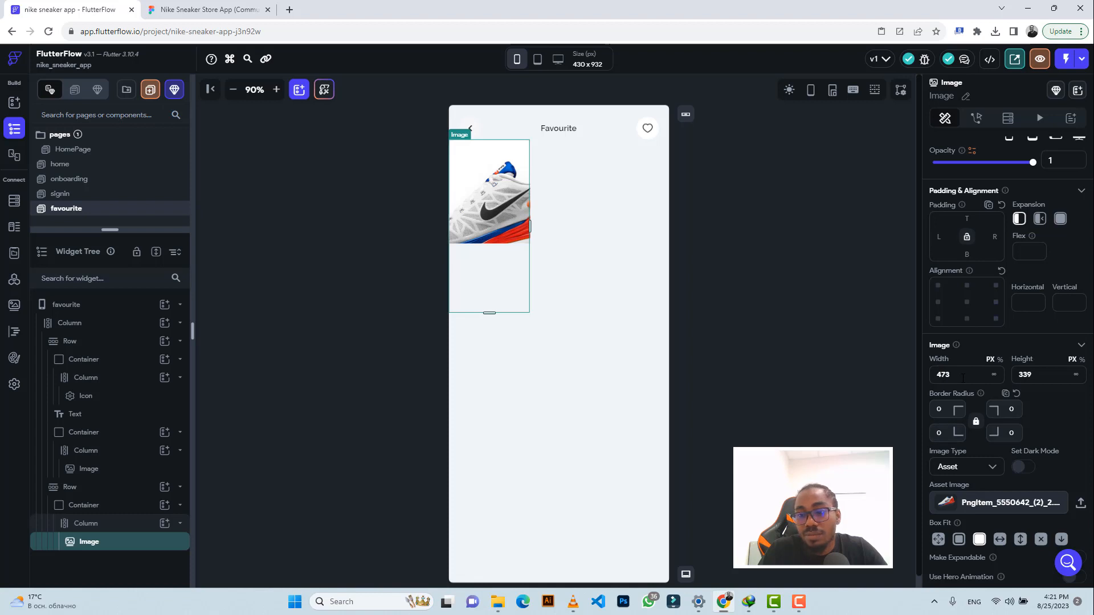
Set the shoe image's height to 150 px, compare the Cover box fit and settle on Contain
{"action": "left_click", "coordinate": [959, 540]}
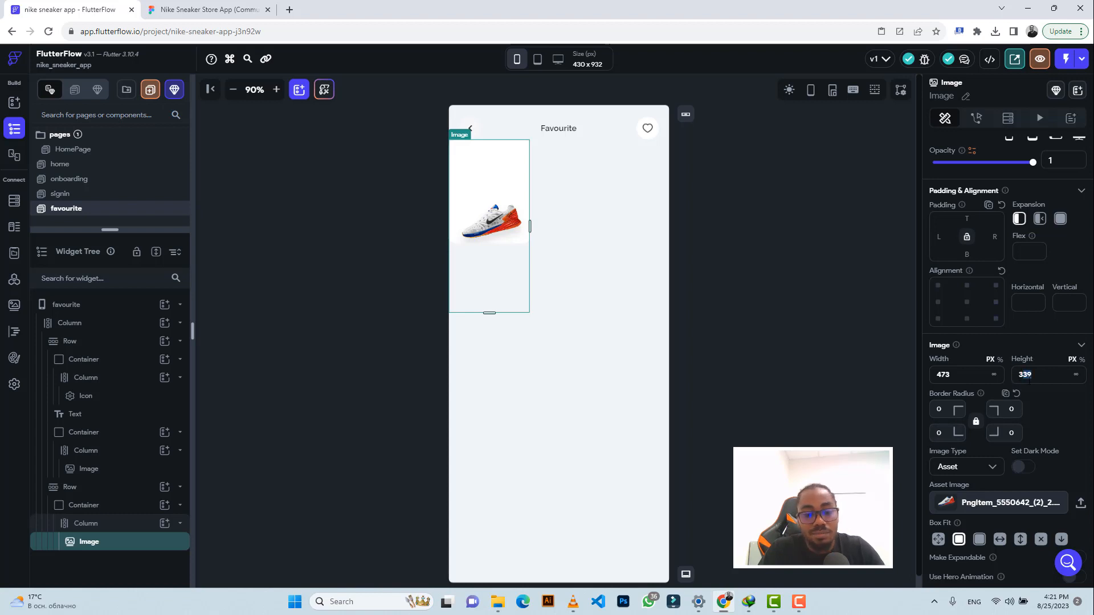
{"action": "type", "text": "150"}
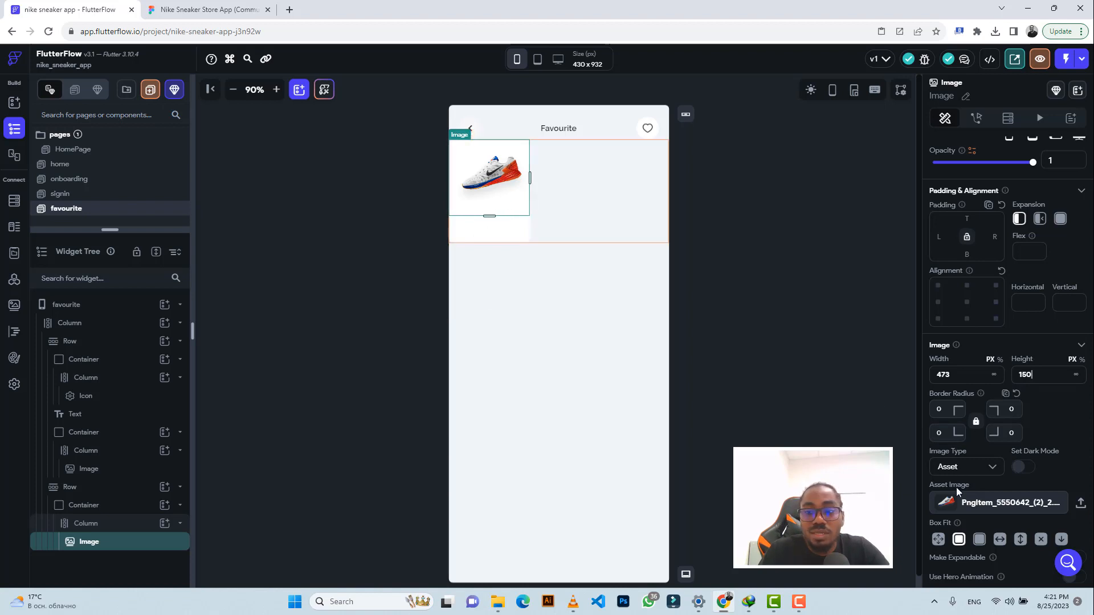
{"action": "left_click", "coordinate": [978, 541]}
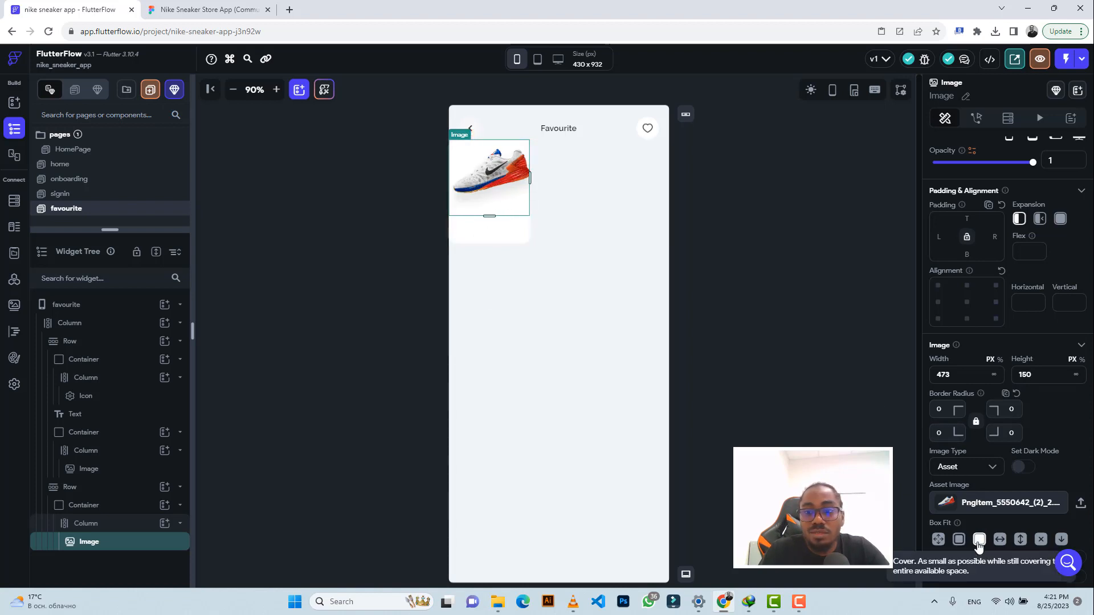
{"action": "left_click", "coordinate": [960, 540]}
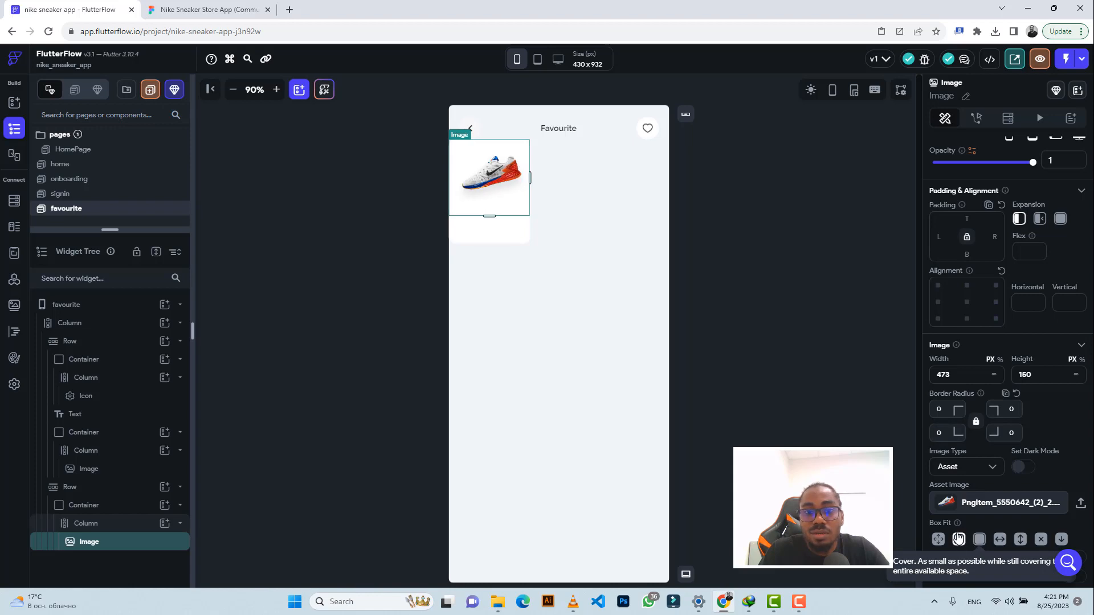
Check the shoe image in the Figma design, and in FlutterFlow set the image's width to 250 px and height to 116 px
{"action": "left_click", "coordinate": [205, 10]}
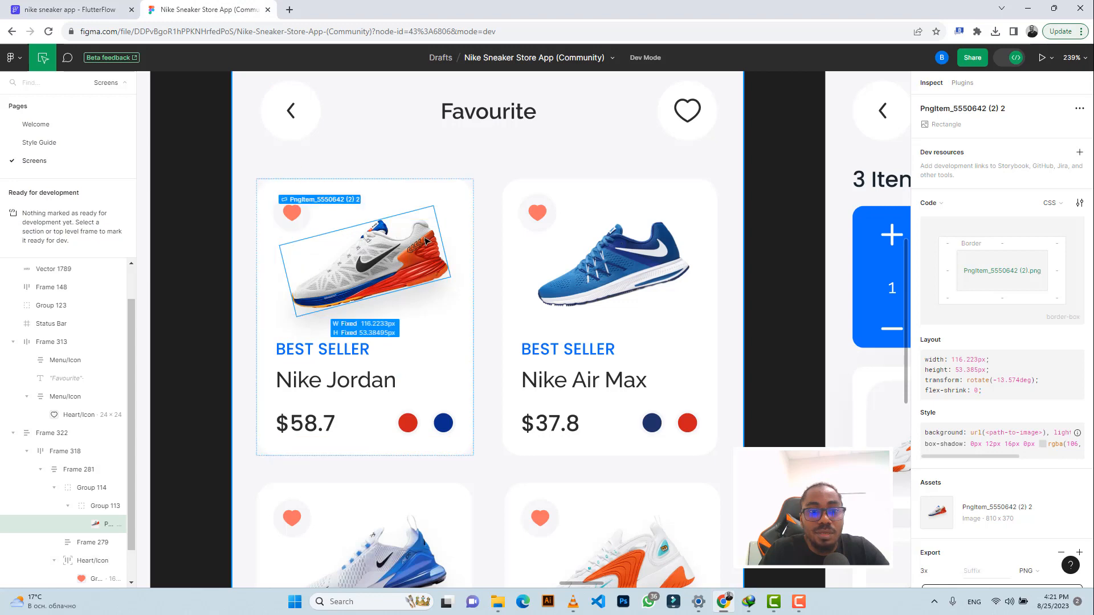
{"action": "left_click", "coordinate": [74, 9]}
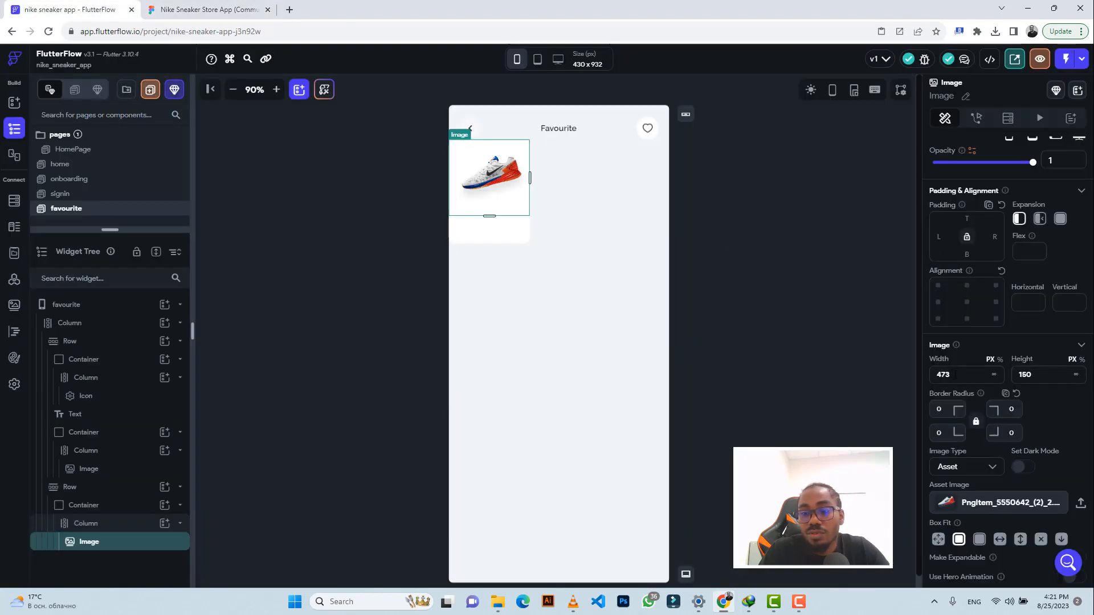
{"action": "double_click", "coordinate": [941, 376]}
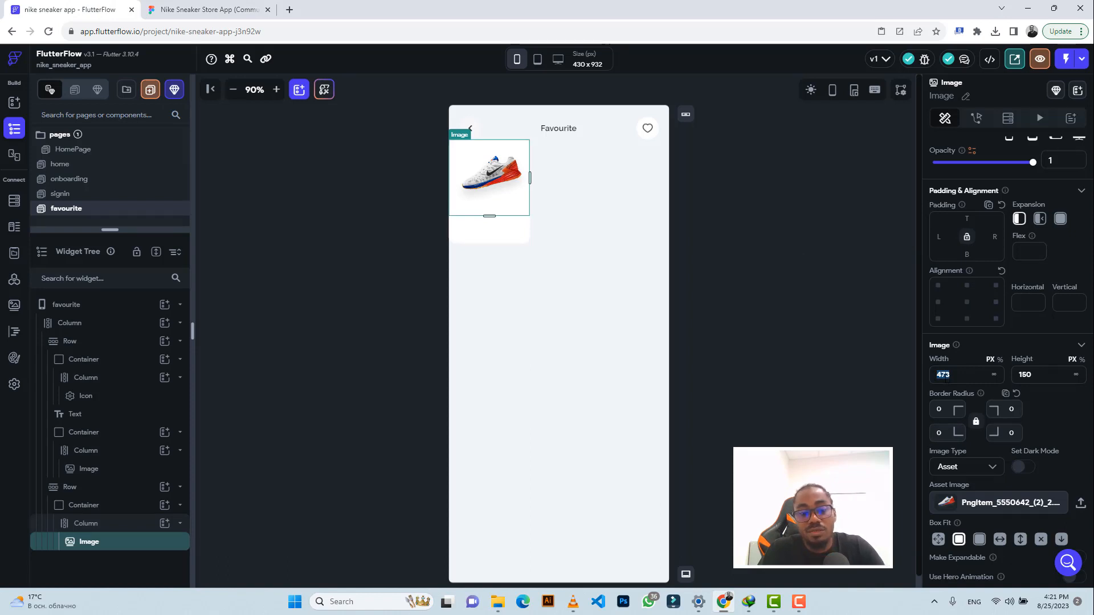
{"action": "type", "text": "250"}
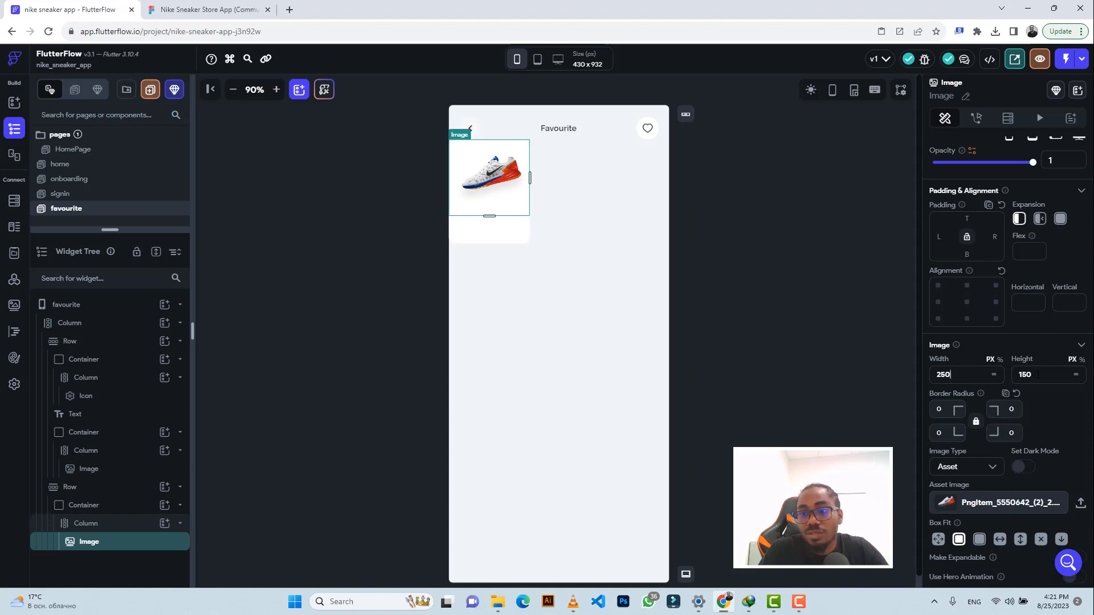
{"action": "double_click", "coordinate": [1015, 375]}
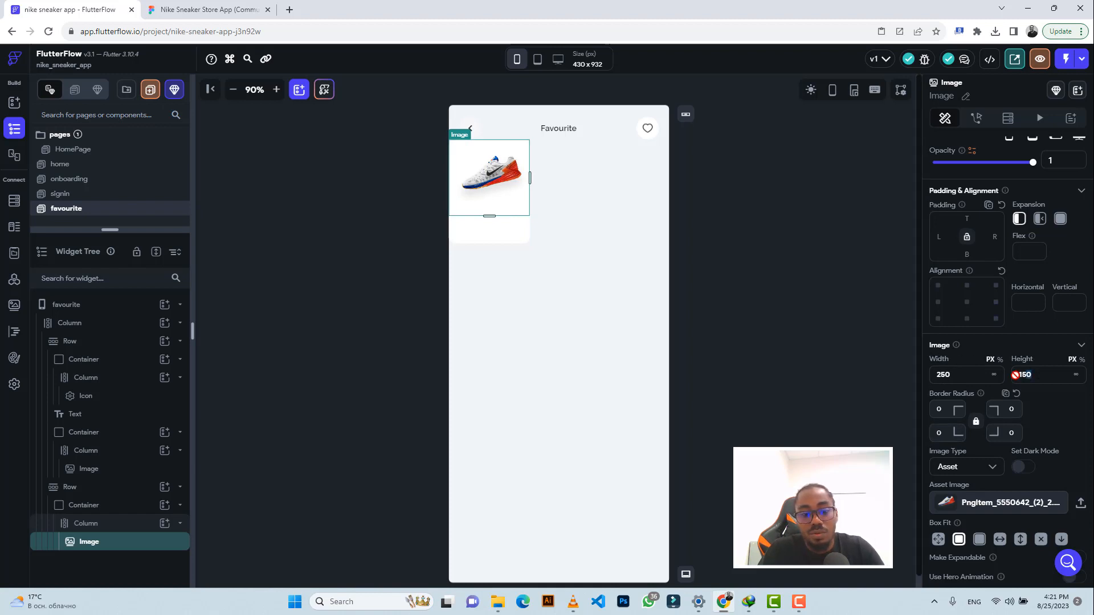
{"action": "type", "text": "116"}
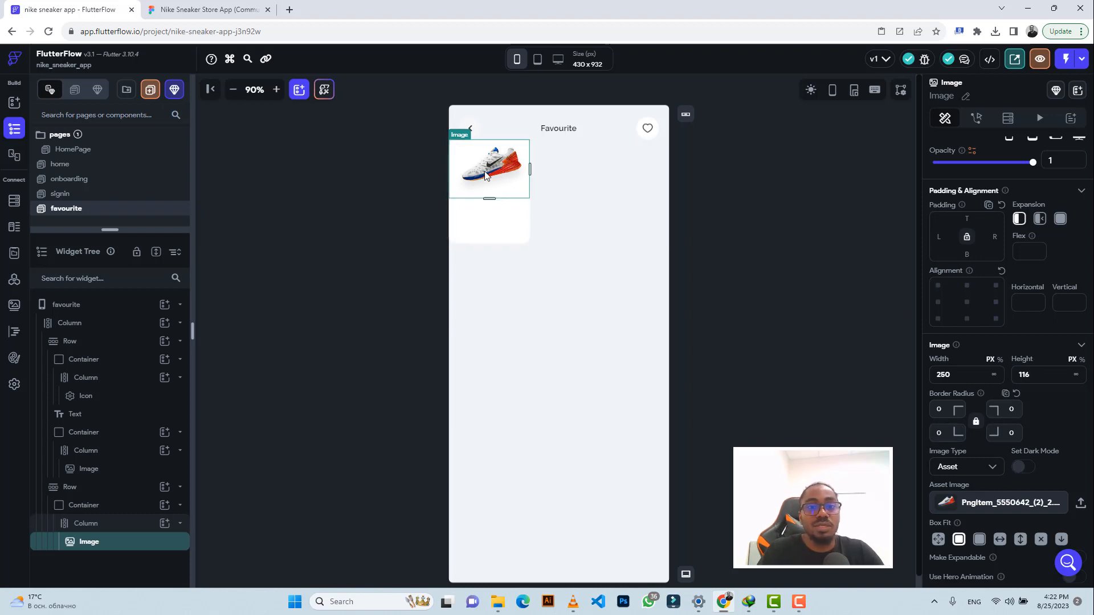
{"action": "left_click", "coordinate": [488, 226]}
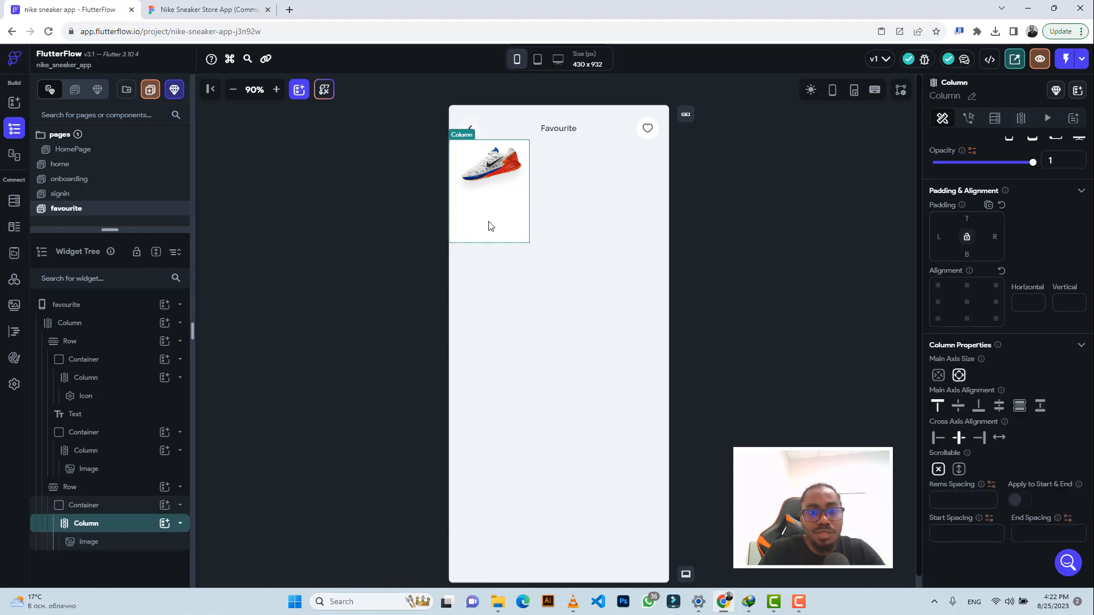
Copy the content of the first card's Best Seller label in the Figma design and return to FlutterFlow
{"action": "left_click", "coordinate": [199, 9]}
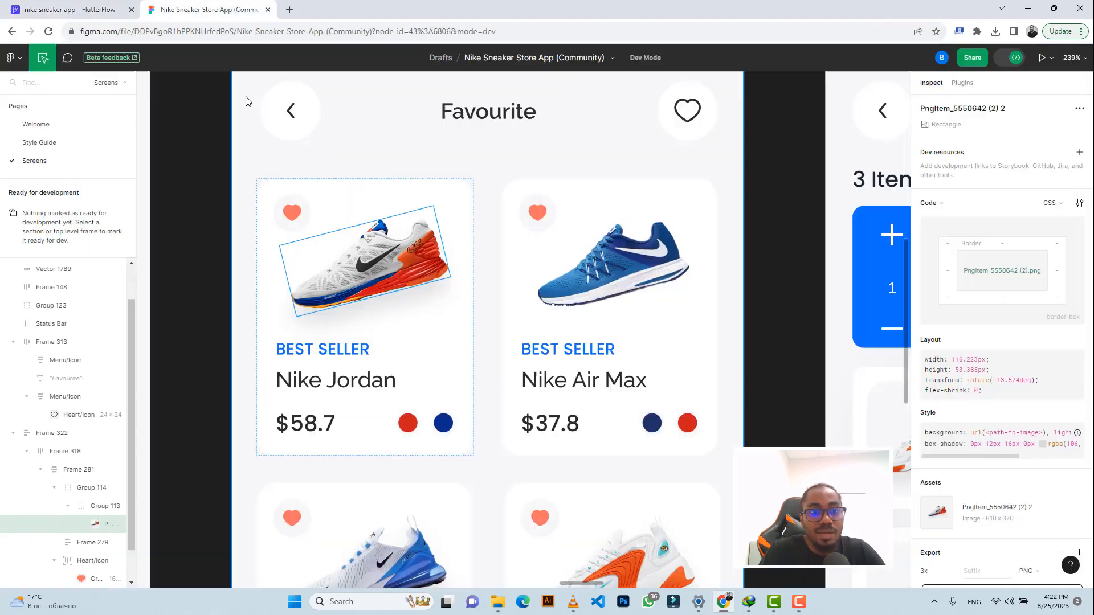
{"action": "left_click", "coordinate": [307, 349]}
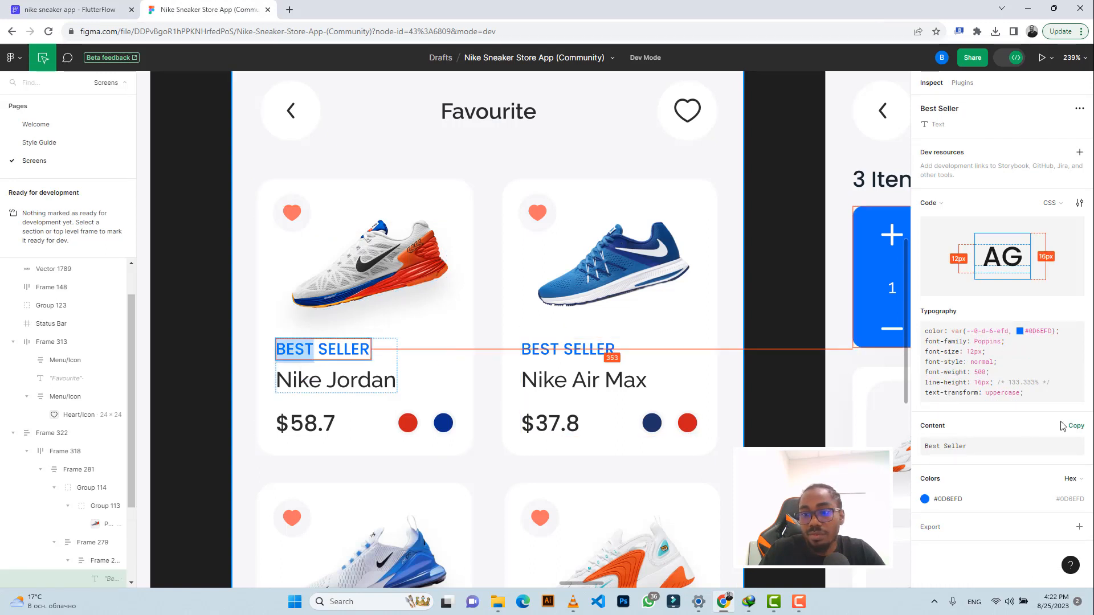
{"action": "left_click", "coordinate": [1074, 427]}
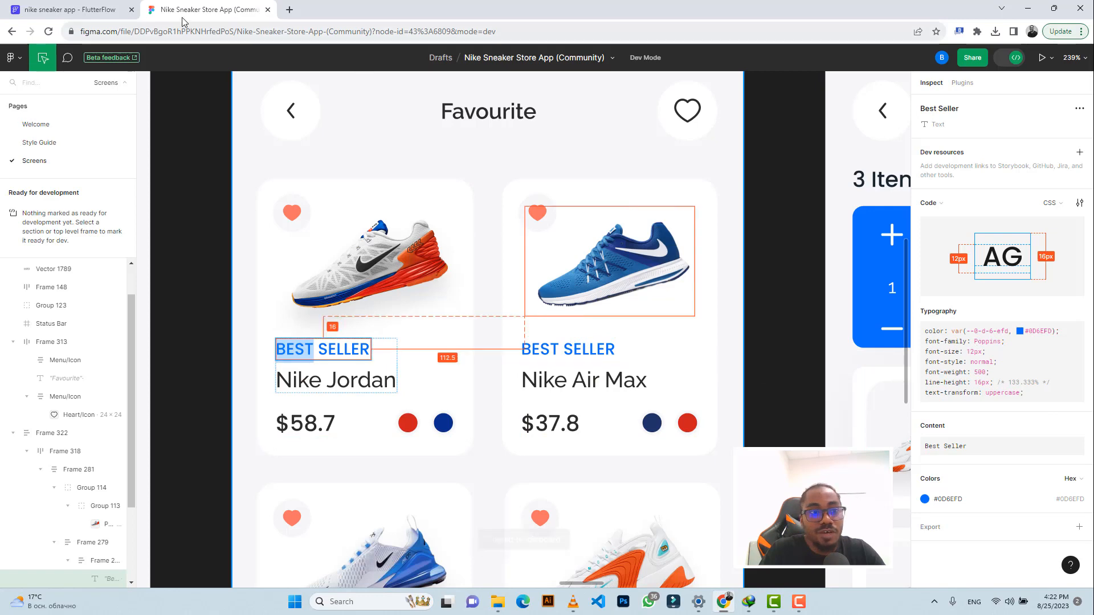
{"action": "left_click", "coordinate": [114, 7]}
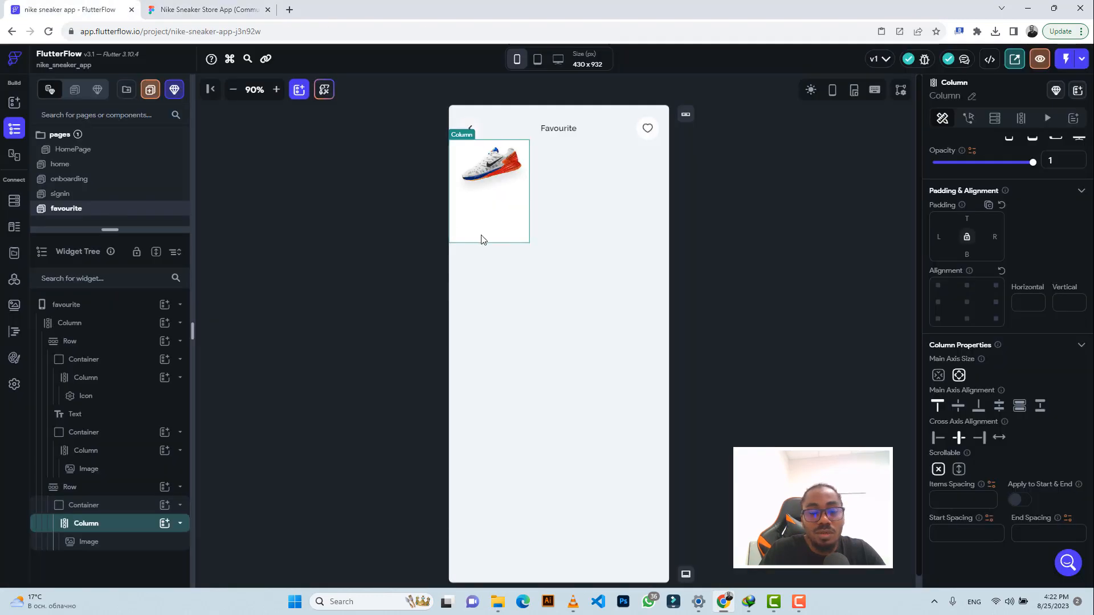
Add a Row below the shoe image in the card's Column and place a Text widget reading Best Seller in it
{"action": "left_click", "coordinate": [169, 524]}
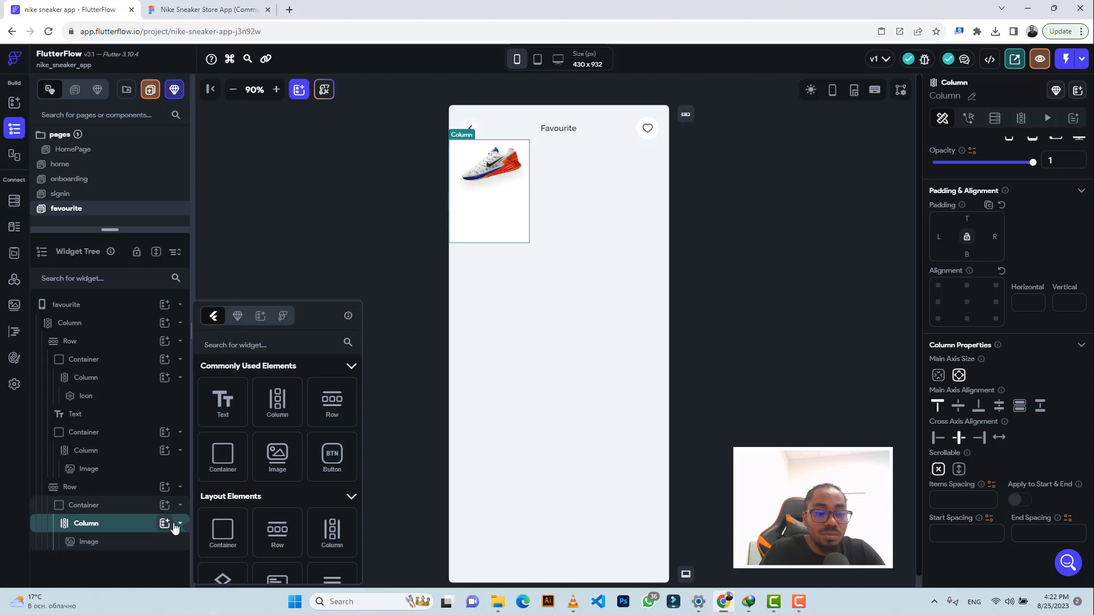
{"action": "left_click", "coordinate": [333, 404]}
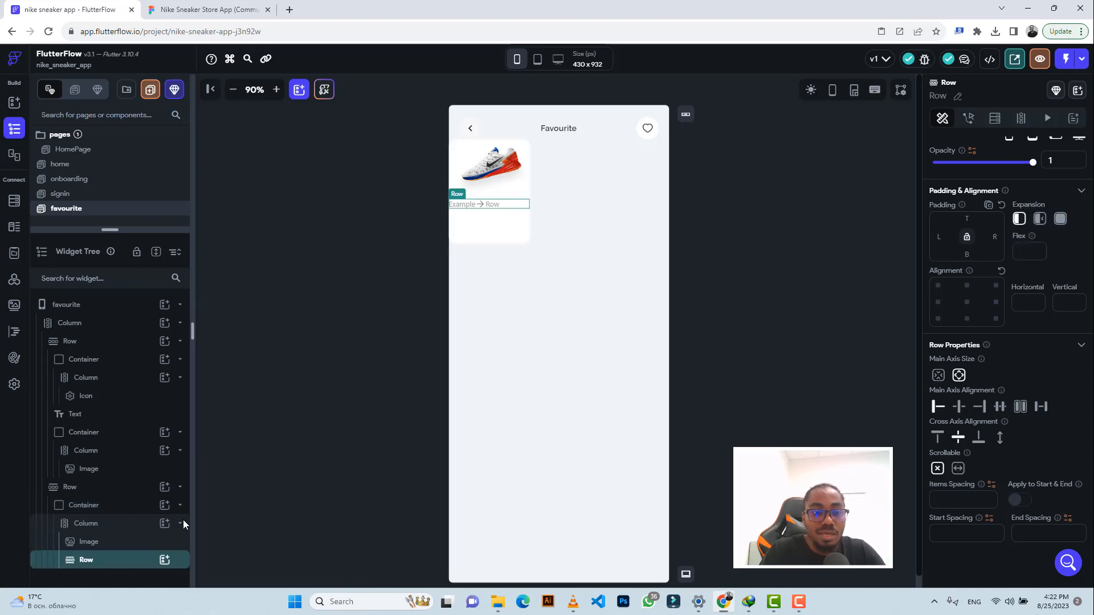
{"action": "left_click", "coordinate": [165, 560]}
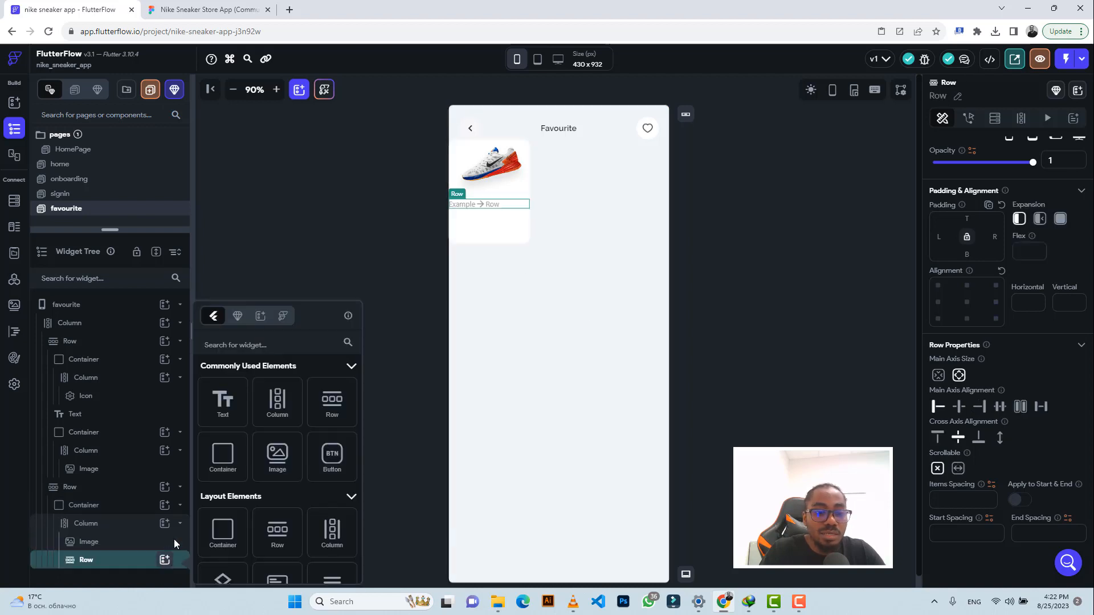
{"action": "left_click", "coordinate": [224, 406]}
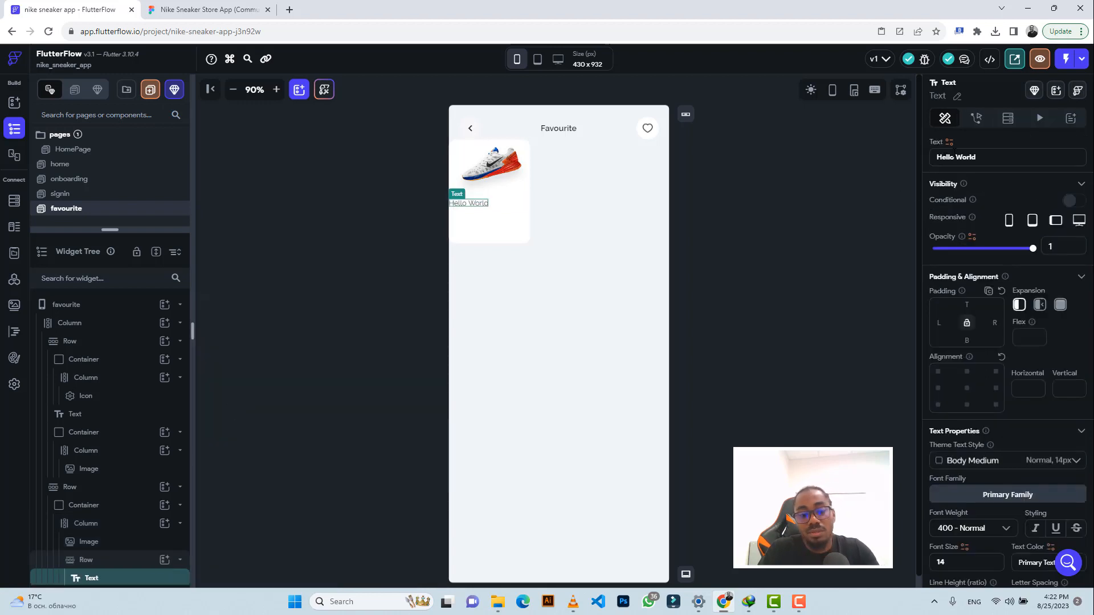
{"action": "key", "text": "ctrl+a"}
{"action": "type", "text": "Best Seller"}
Set the Best Seller text's font weight to 500 - Medium and its font size to 12
{"action": "scroll", "coordinate": [1007, 326], "scroll_direction": "down", "scroll_amount": 3}
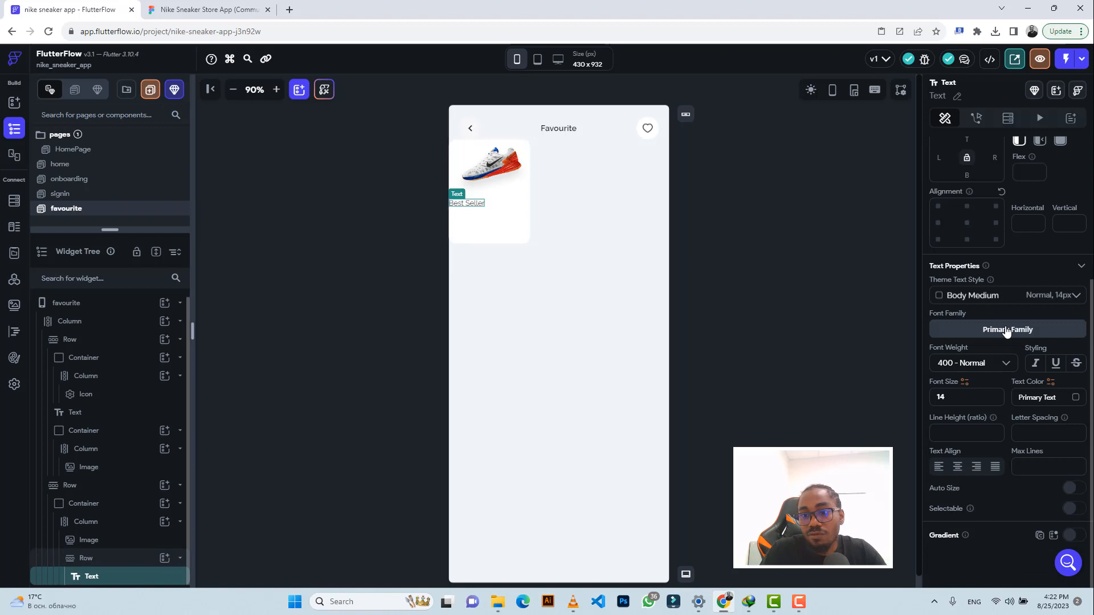
{"action": "left_click", "coordinate": [960, 362]}
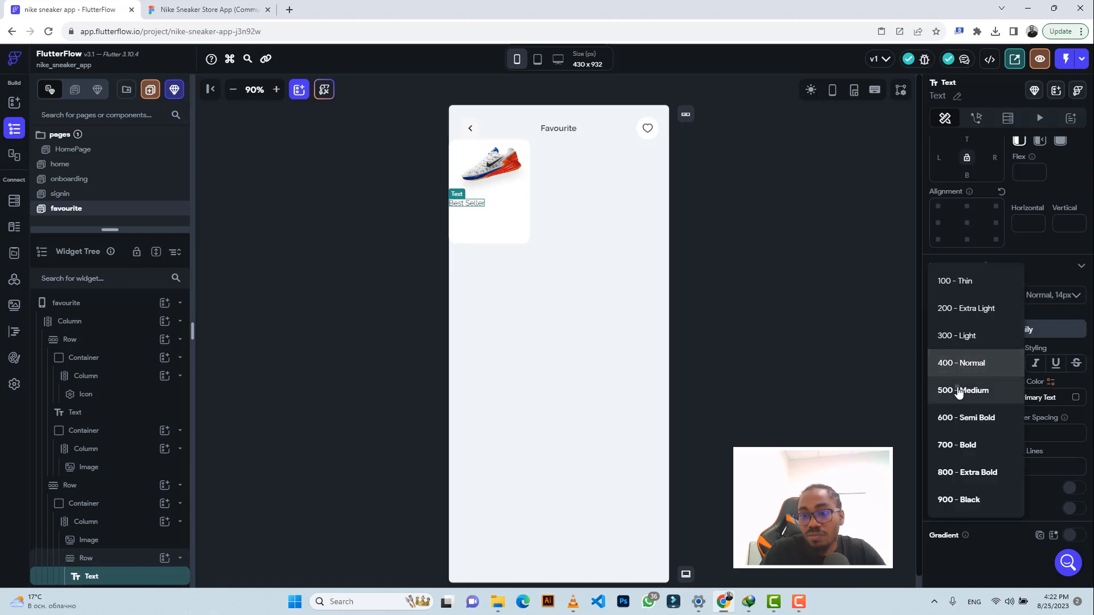
{"action": "left_click", "coordinate": [959, 391]}
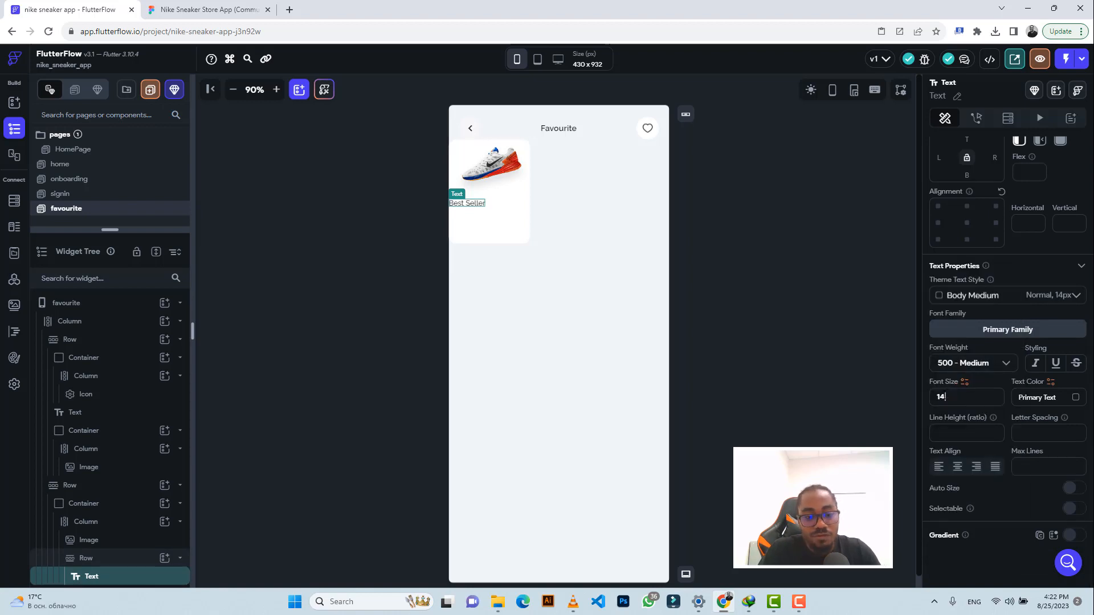
{"action": "type", "text": "12"}
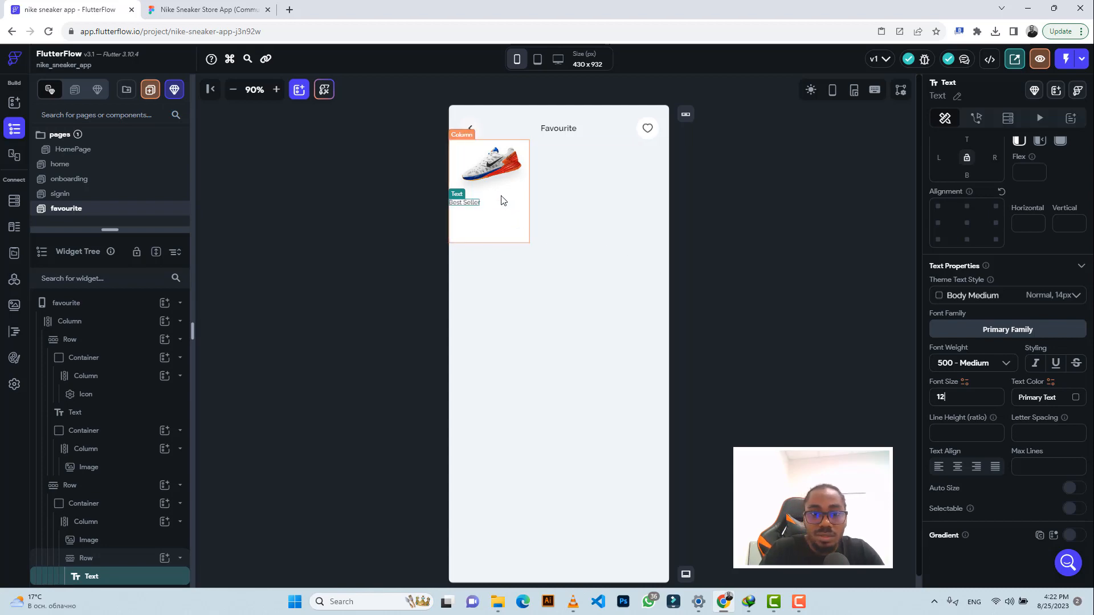
Copy the label's colour #0D6EFD from the Figma design and apply it as the Best Seller text colour in FlutterFlow
{"action": "left_click", "coordinate": [202, 10]}
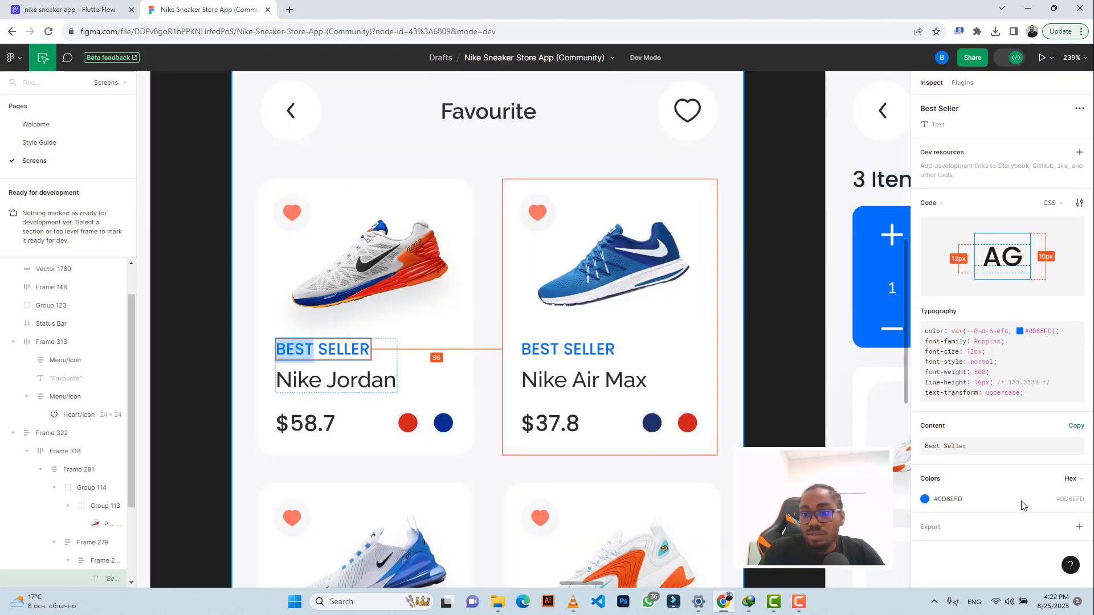
{"action": "left_click", "coordinate": [1057, 500]}
{"action": "left_click", "coordinate": [68, 10]}
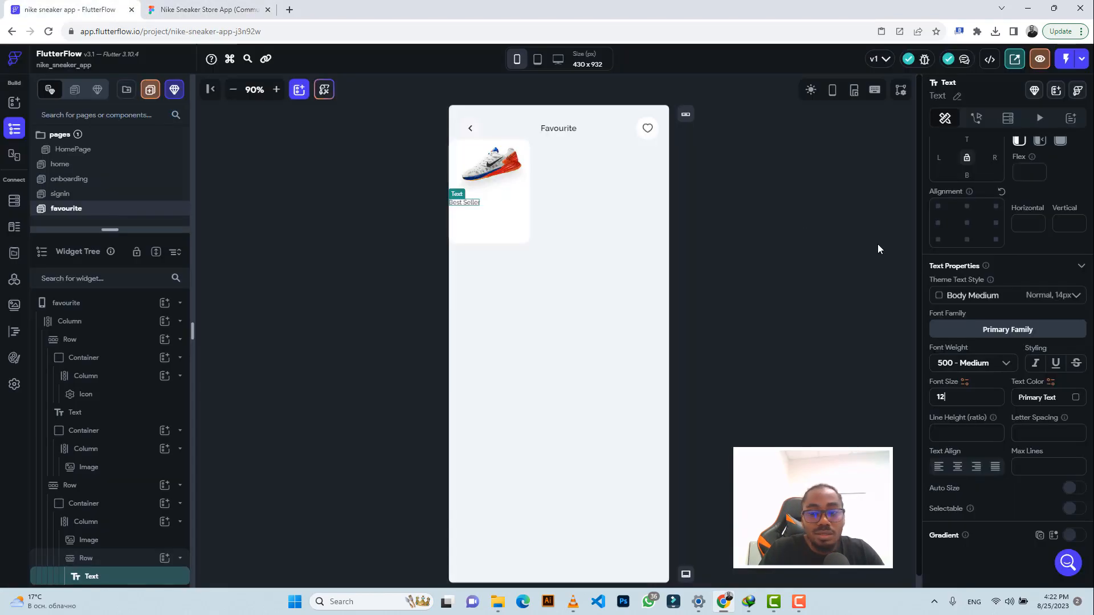
{"action": "left_click", "coordinate": [1028, 398]}
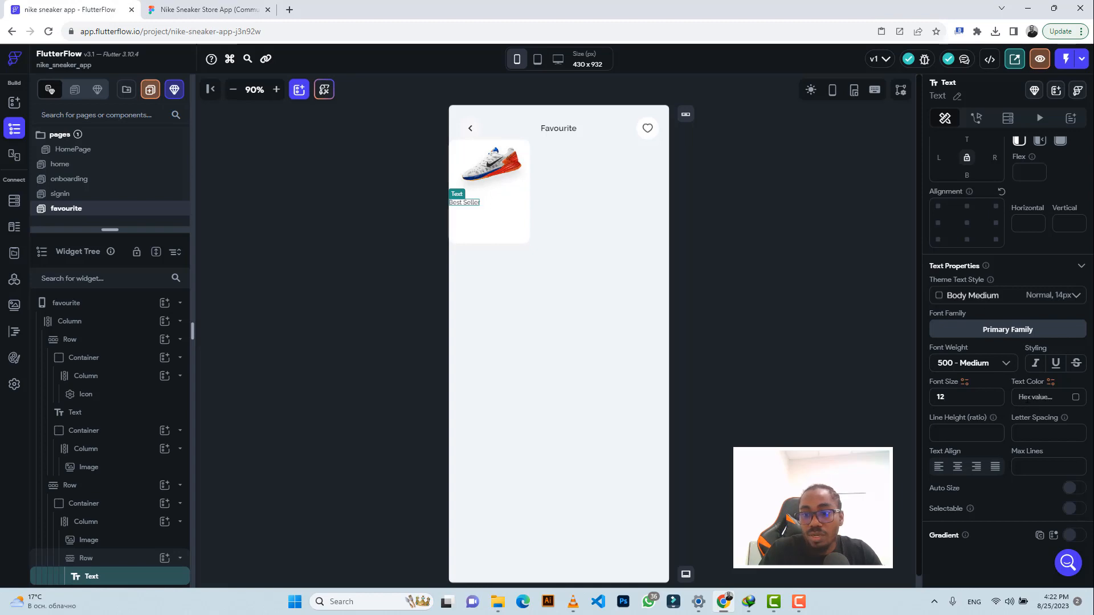
{"action": "key", "text": "ctrl+v"}
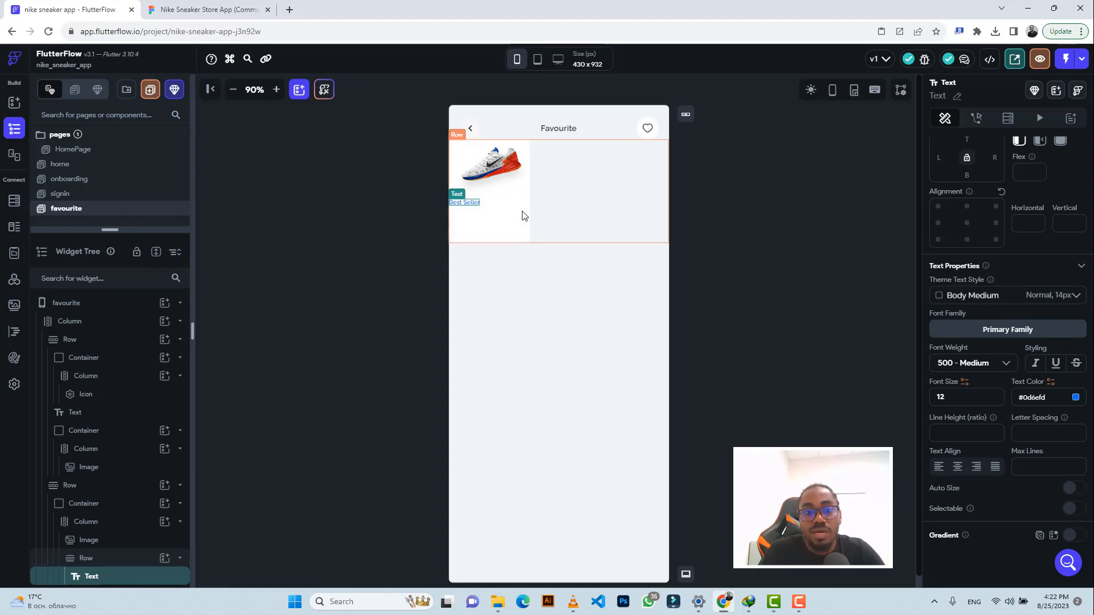
Check the card's inner margins in the Figma design, and in FlutterFlow set the card Column's left and right padding to 14
{"action": "left_click", "coordinate": [203, 9]}
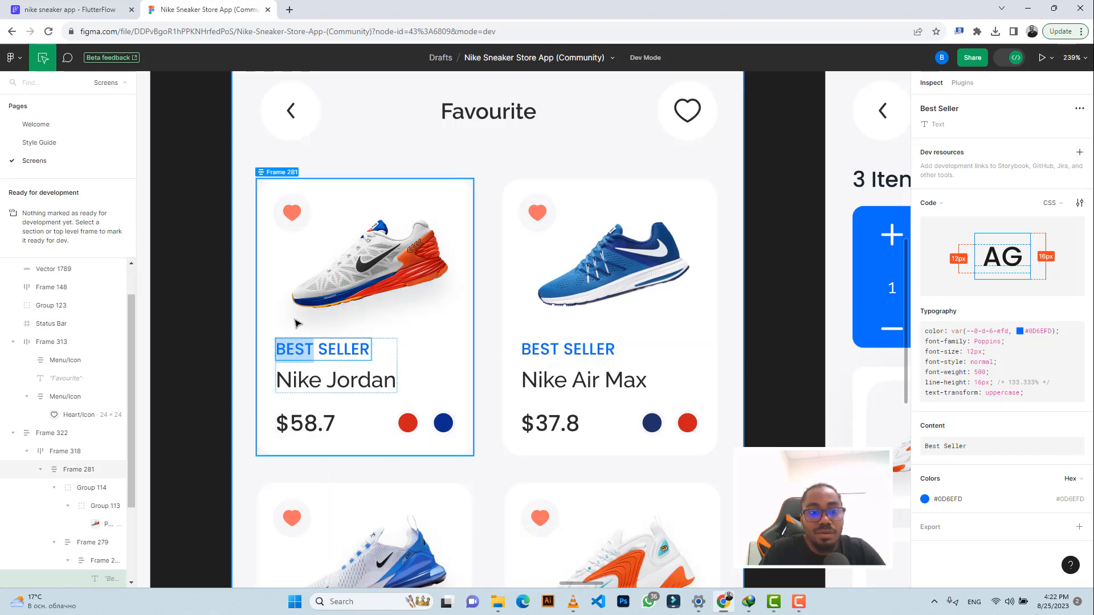
{"action": "left_click", "coordinate": [68, 9]}
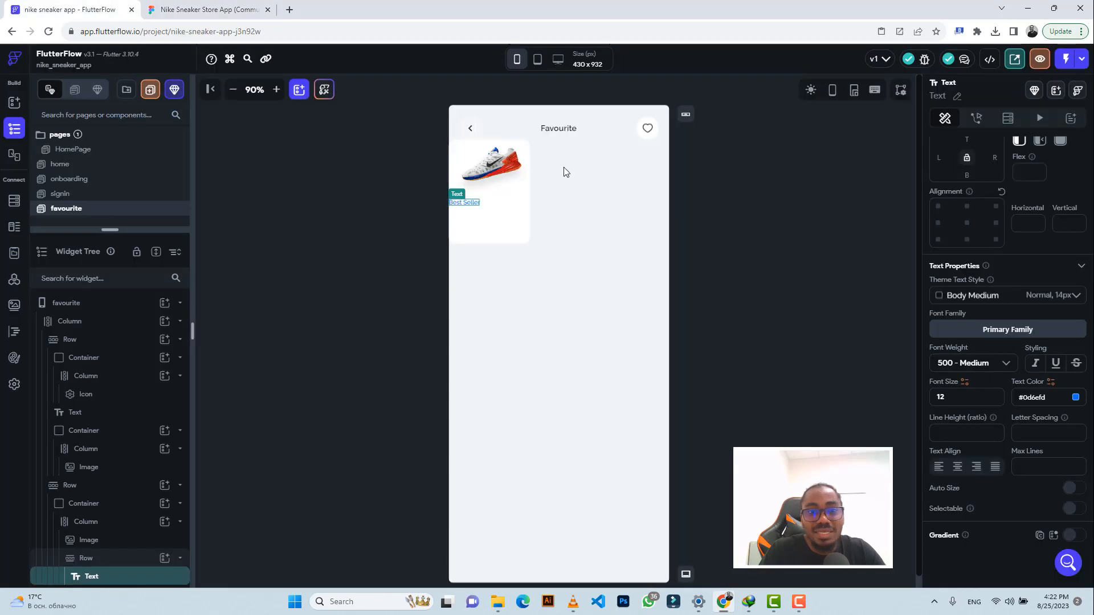
{"action": "left_click", "coordinate": [509, 222]}
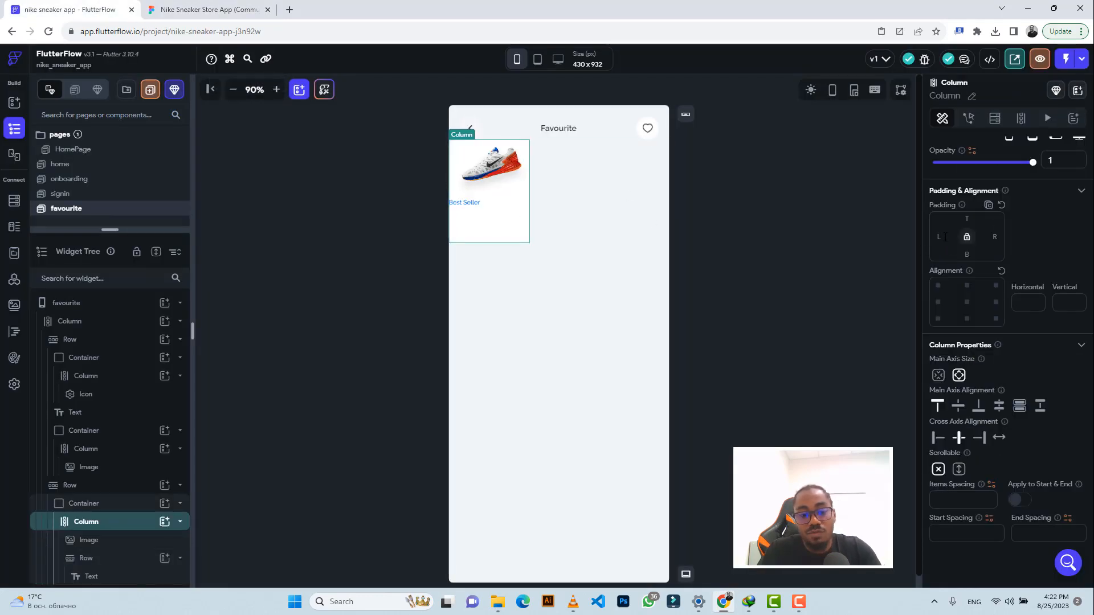
{"action": "left_click", "coordinate": [945, 237]}
{"action": "type", "text": "14"}
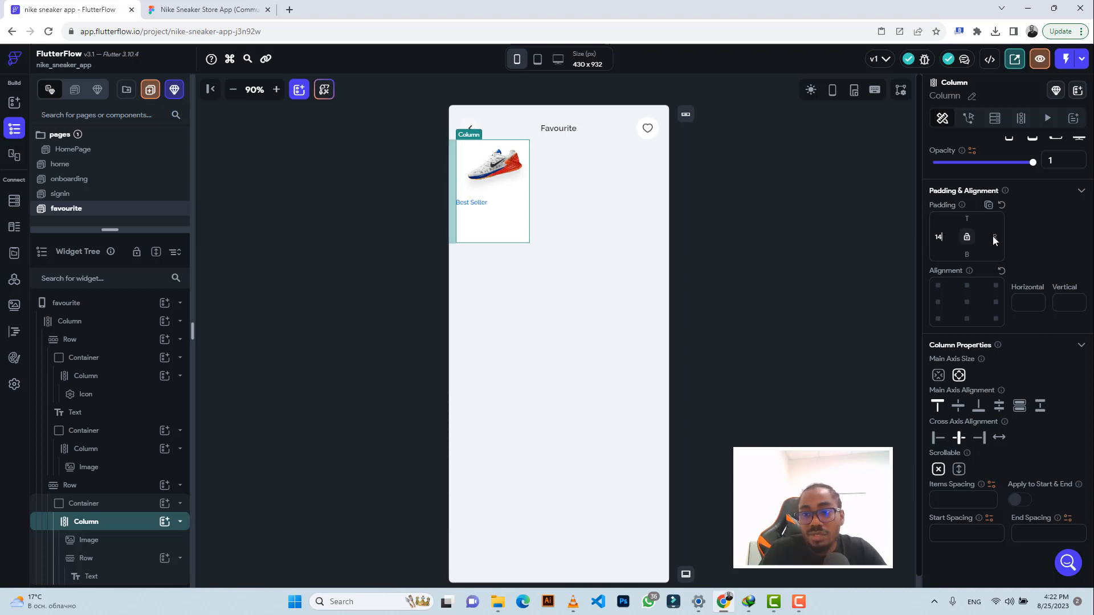
{"action": "type", "text": "14"}
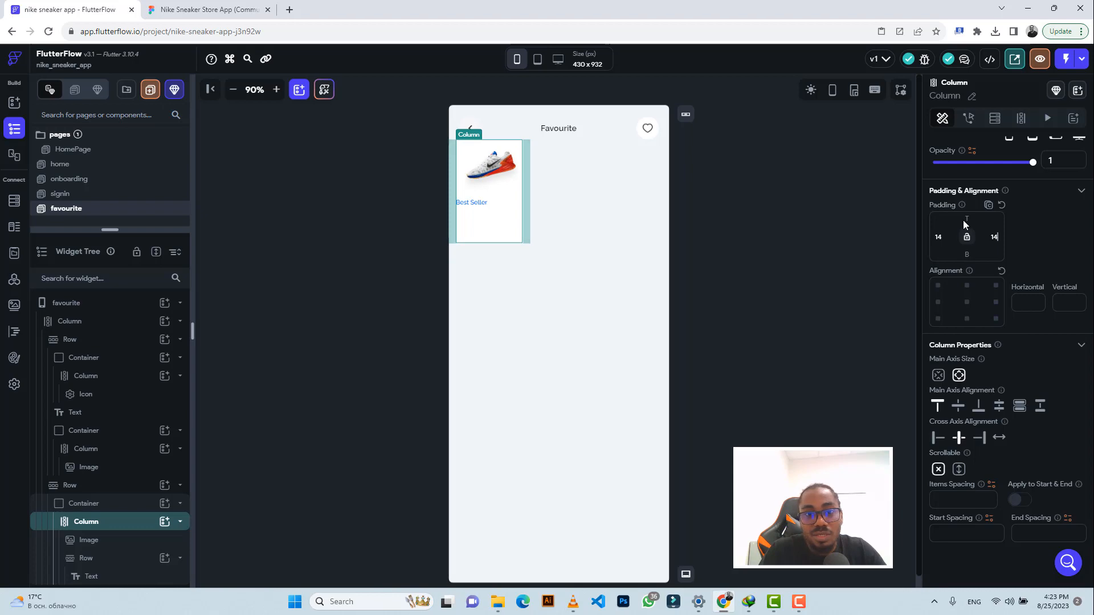
Duplicate the Best Seller row in FlutterFlow and replace the lower copy's text with Nike Jordan, copied from the Figma design
{"action": "left_click", "coordinate": [497, 204]}
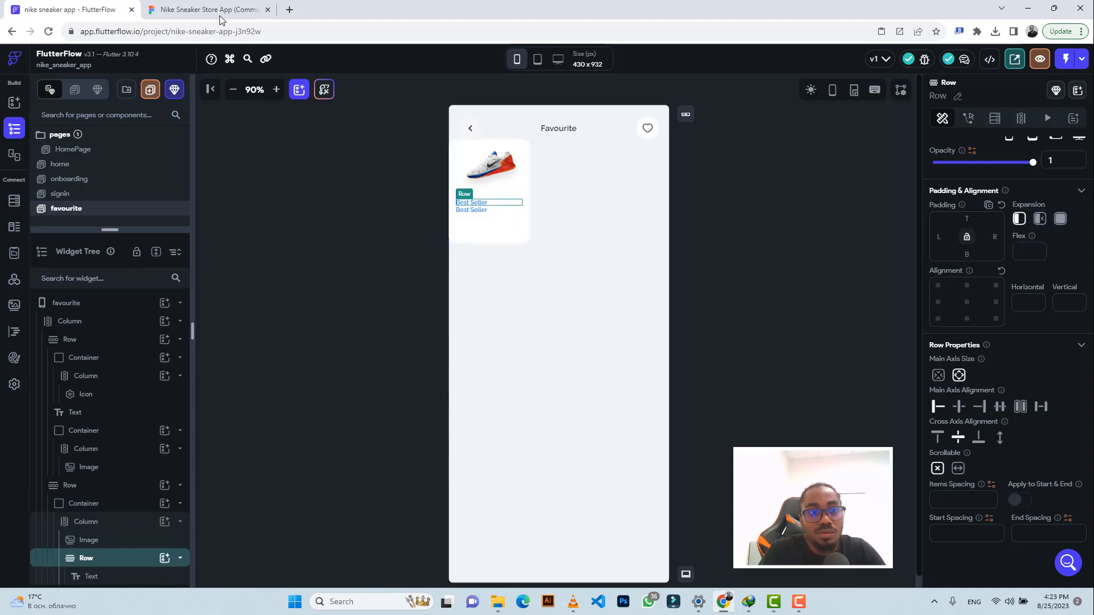
{"action": "left_click", "coordinate": [210, 10]}
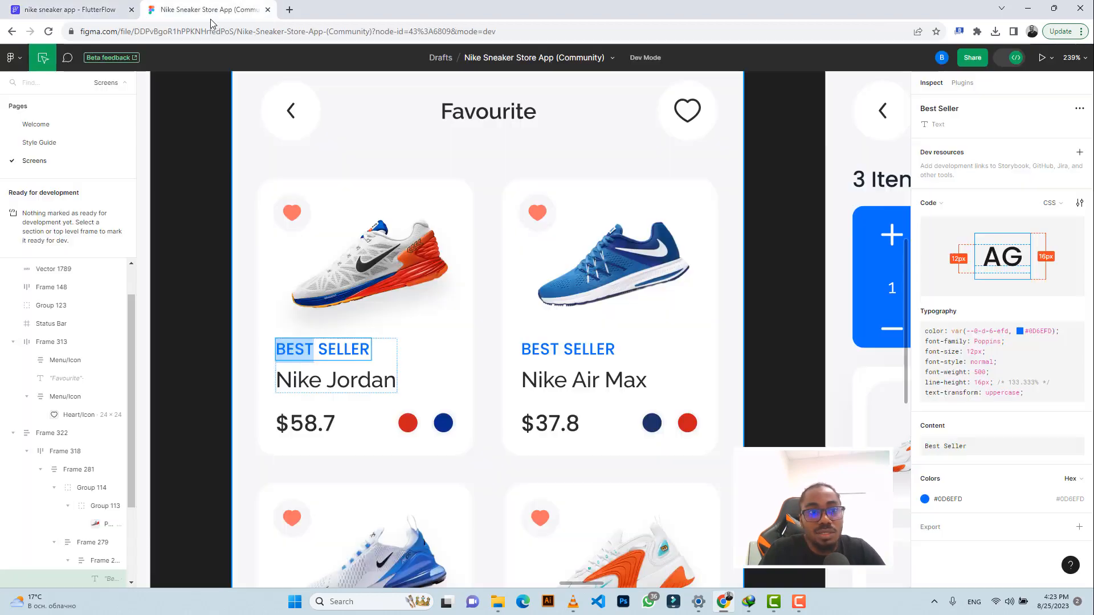
{"action": "left_click", "coordinate": [314, 386]}
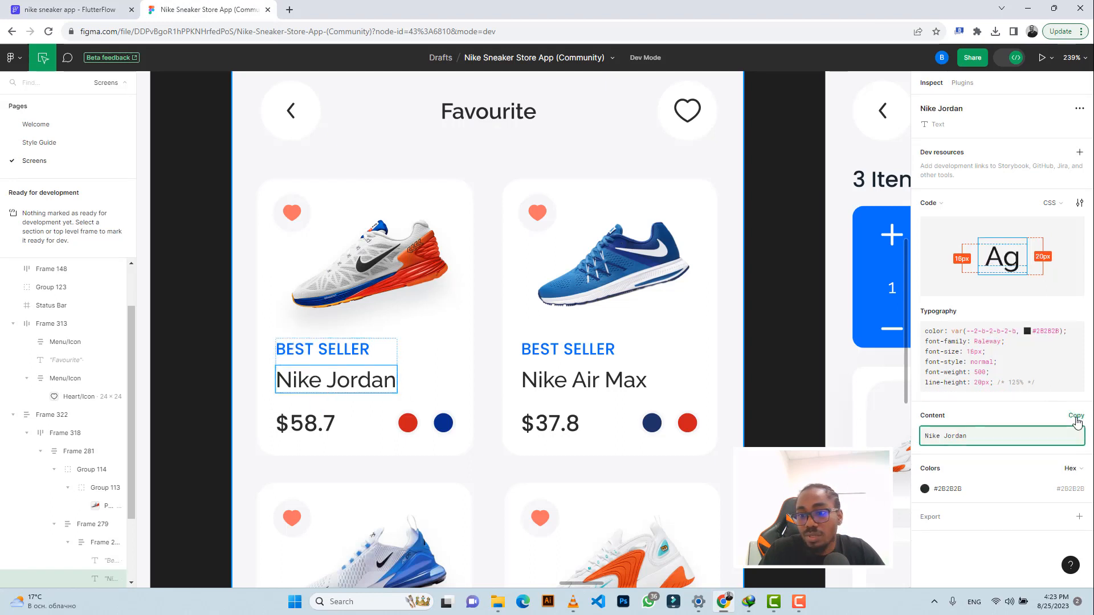
{"action": "left_click", "coordinate": [1076, 418]}
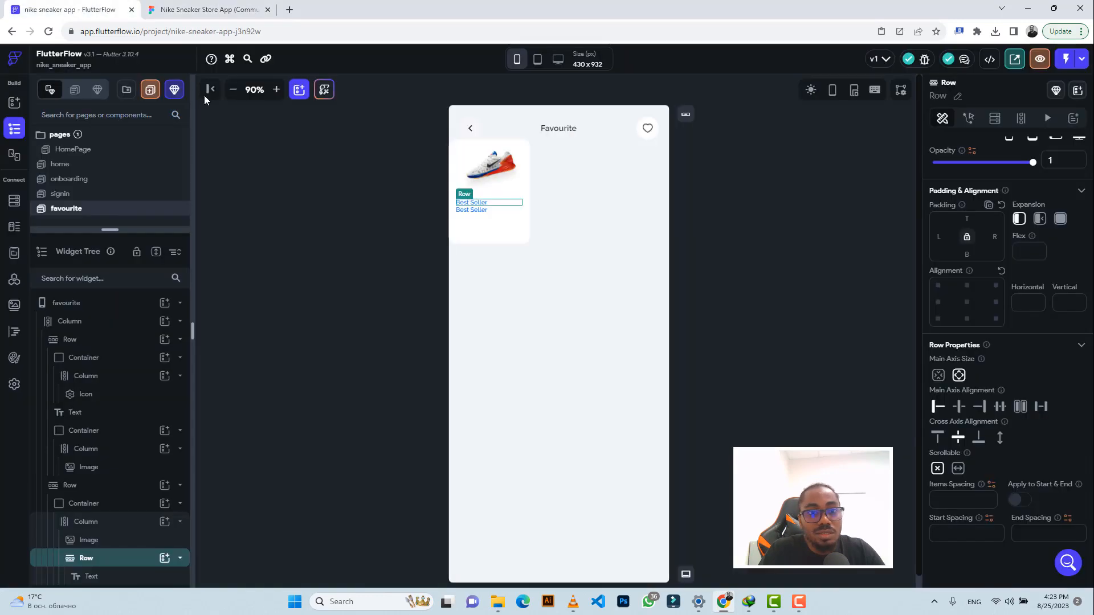
{"action": "left_click", "coordinate": [68, 10]}
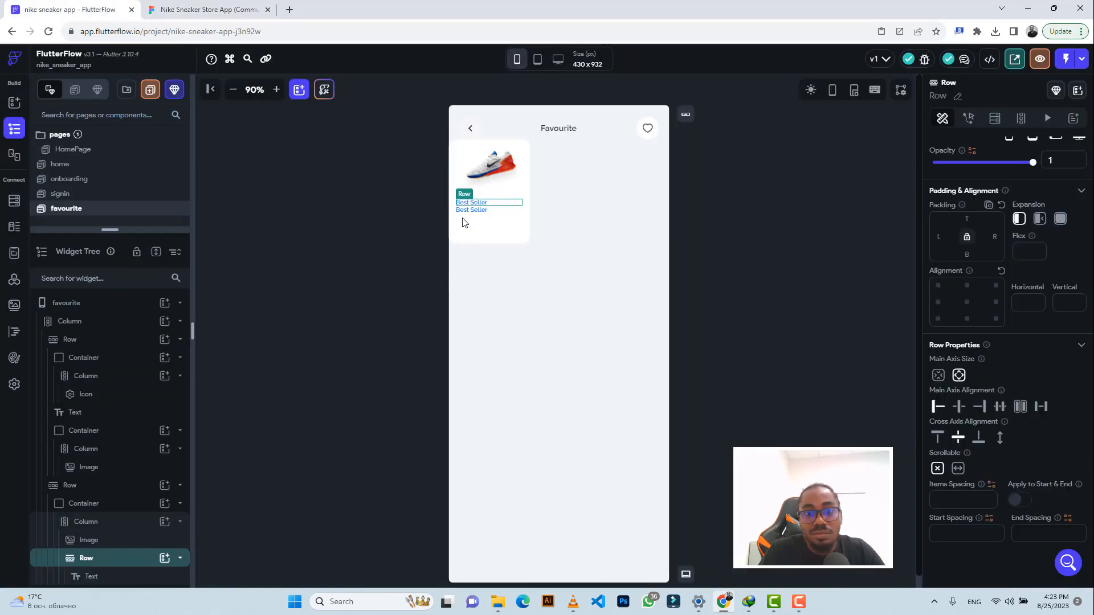
{"action": "left_click", "coordinate": [471, 209]}
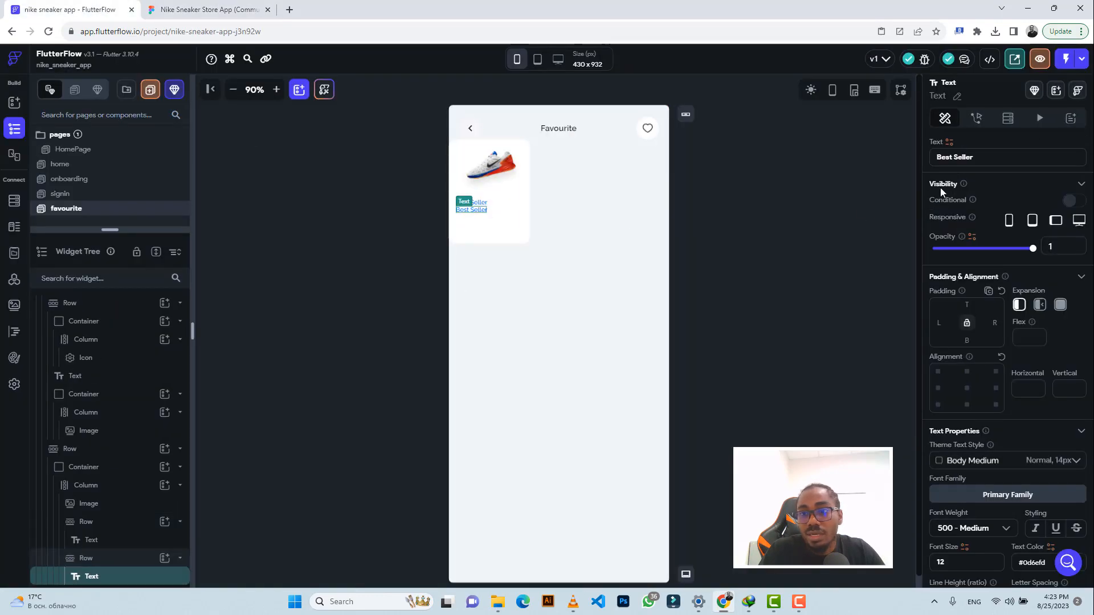
{"action": "triple_click", "coordinate": [945, 158]}
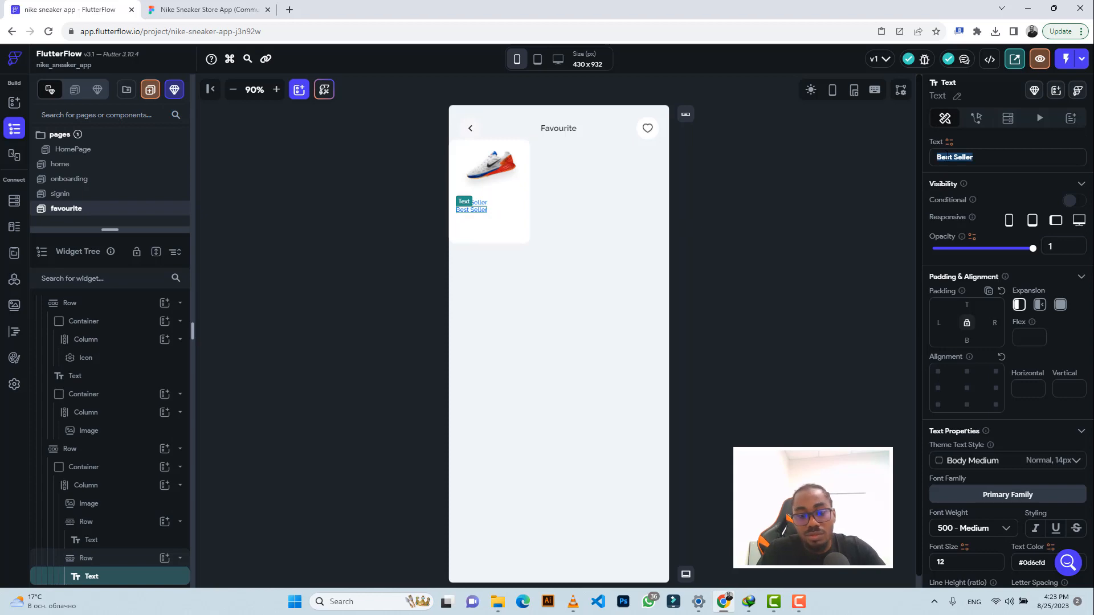
{"action": "key", "text": "ctrl+v"}
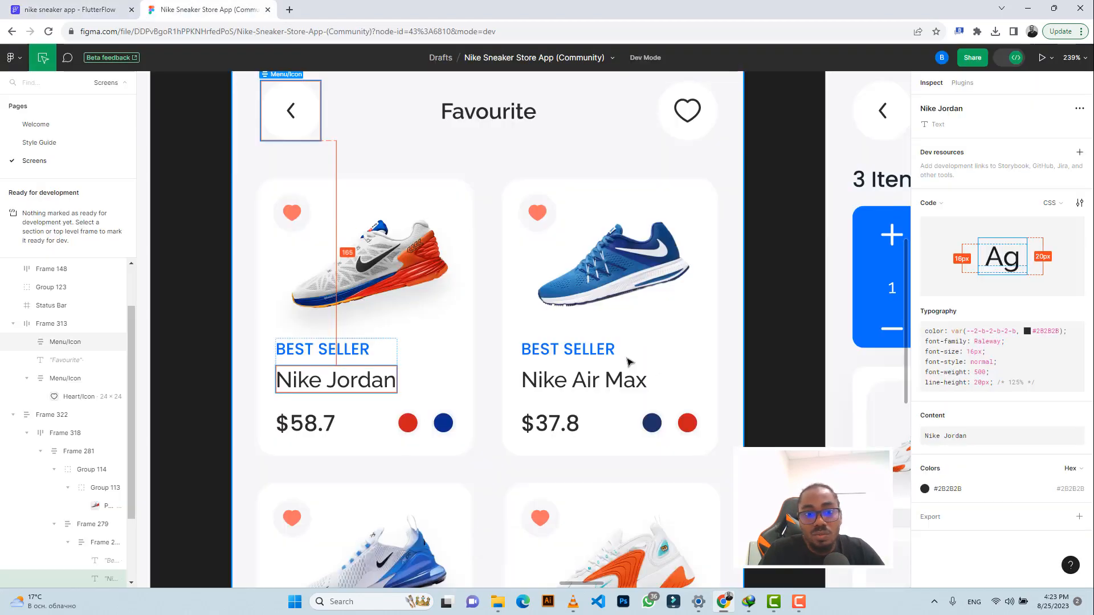
Set the Nike Jordan text's font size to 16 and its colour to #2B2B2B, copied from the Figma design
{"action": "left_click", "coordinate": [188, 10]}
{"action": "left_click", "coordinate": [1071, 489]}
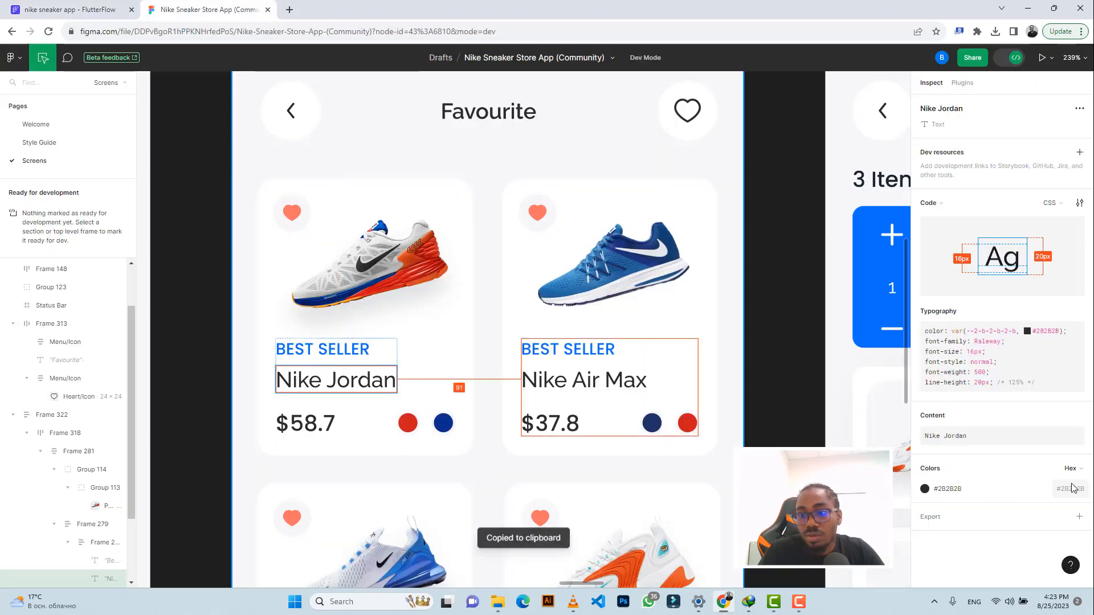
{"action": "left_click", "coordinate": [86, 10]}
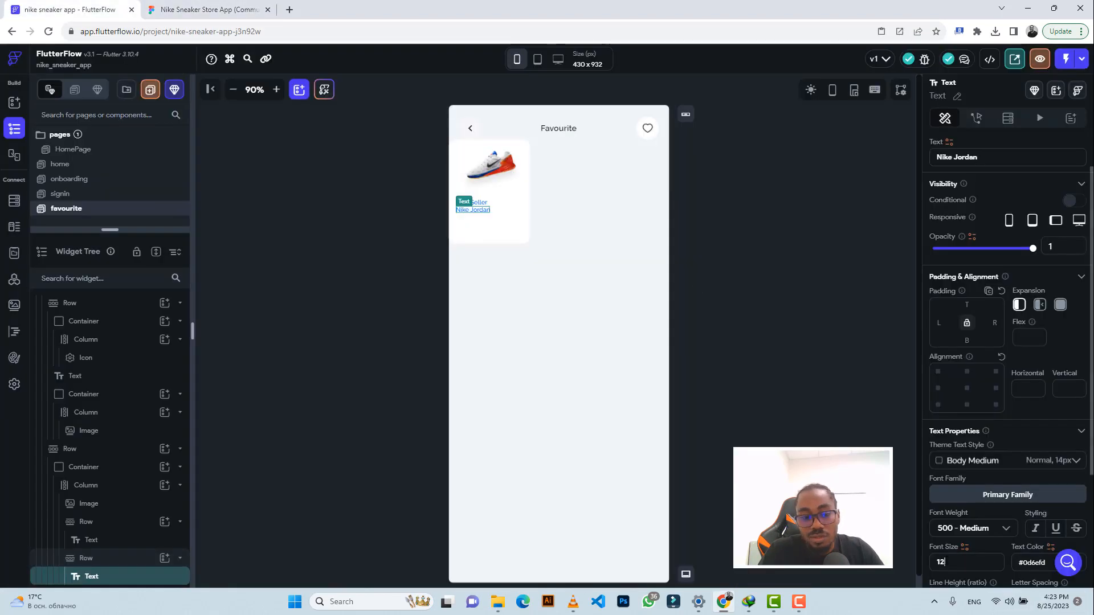
{"action": "key", "text": "BackSpace"}
{"action": "type", "text": "6"}
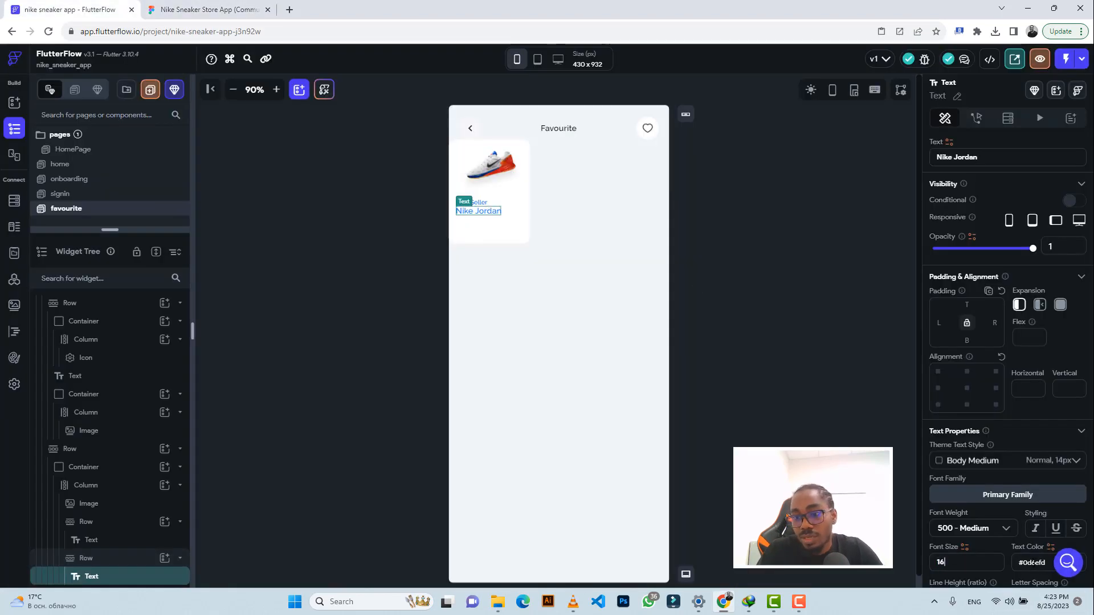
{"action": "left_click", "coordinate": [1034, 563]}
{"action": "key", "text": "ctrl+v"}
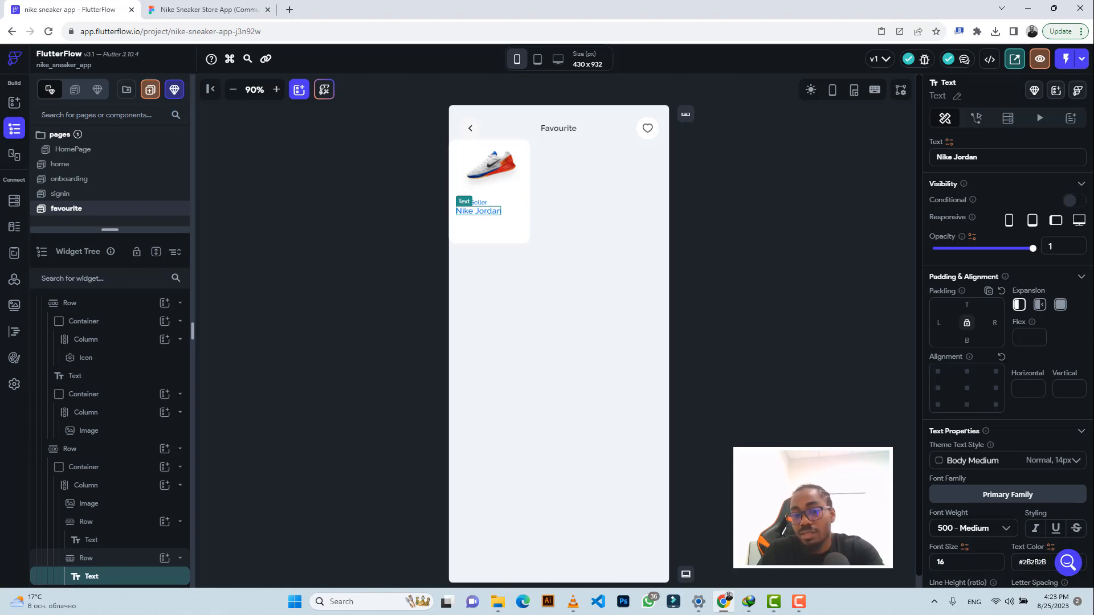
{"action": "key", "text": "Return"}
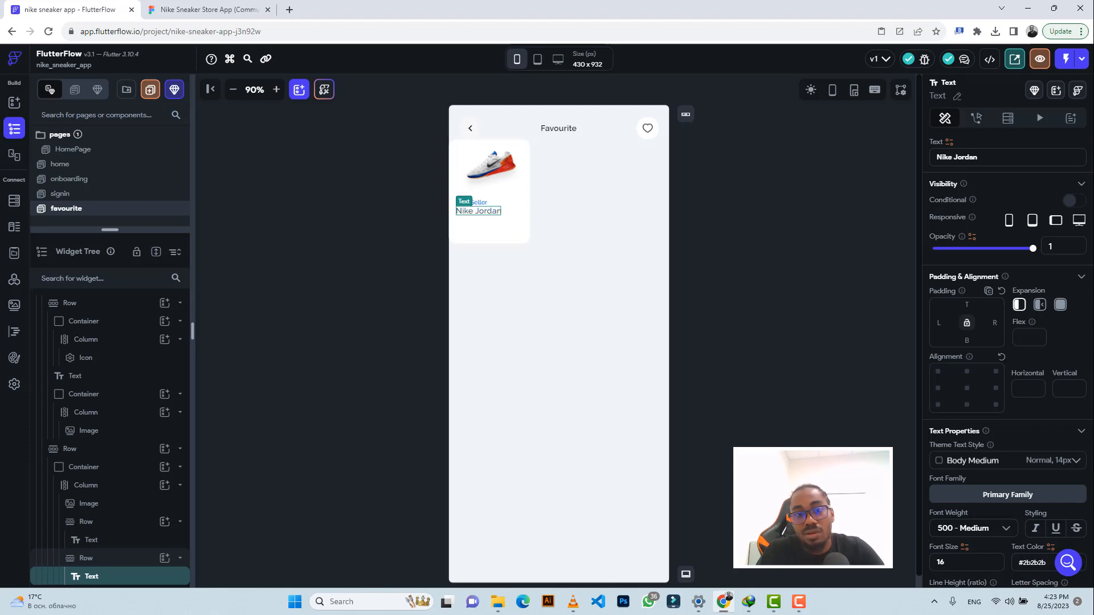
Check the gap above Nike Jordan in the Figma design, set that row's top padding to 4 in FlutterFlow, and duplicate the row
{"action": "left_click", "coordinate": [511, 216]}
{"action": "left_click", "coordinate": [205, 9]}
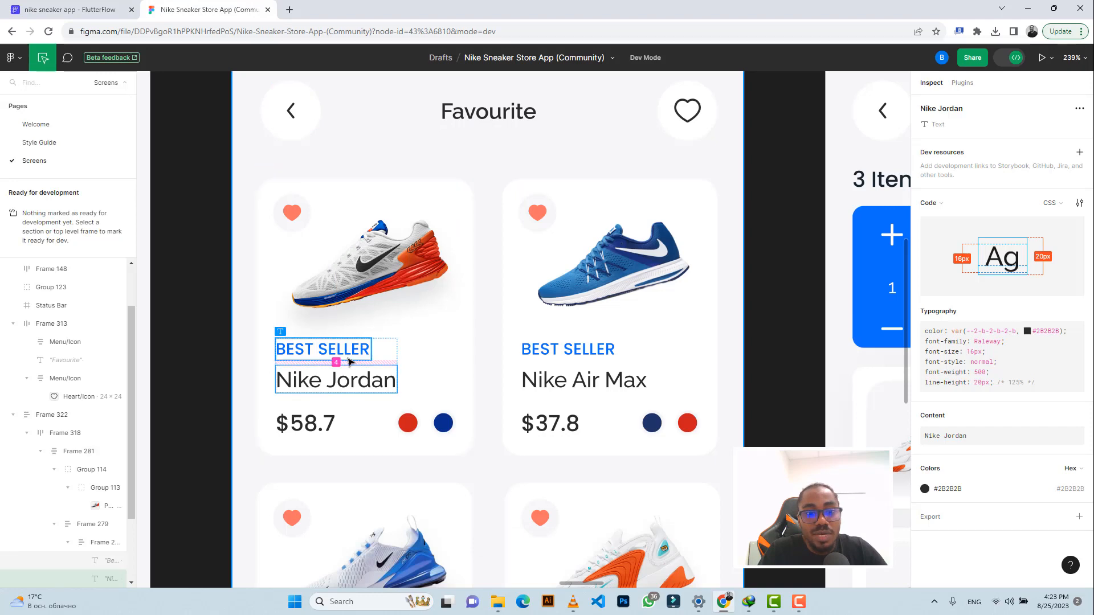
{"action": "left_click", "coordinate": [64, 9]}
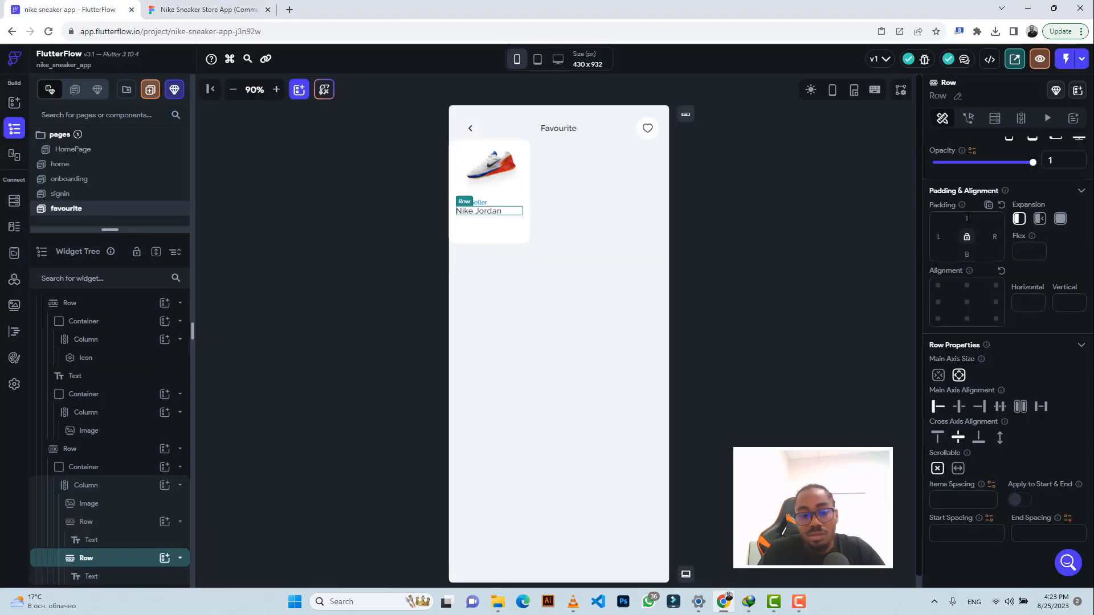
{"action": "type", "text": "4"}
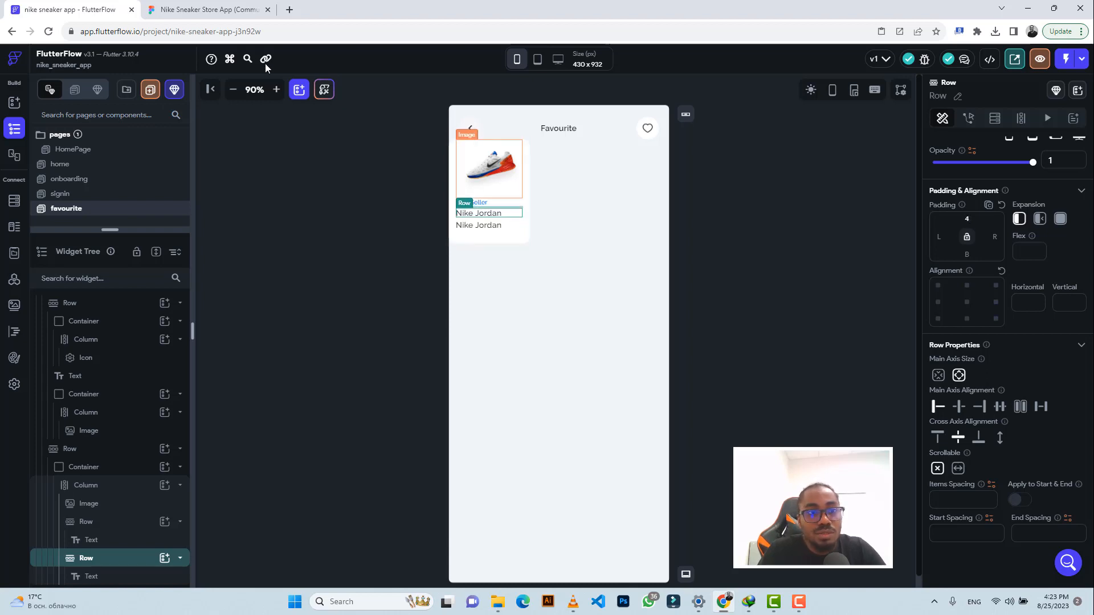
Copy the price $58.7 from the Figma design and use it to replace the text of the lower Nike Jordan row in FlutterFlow
{"action": "left_click", "coordinate": [206, 10]}
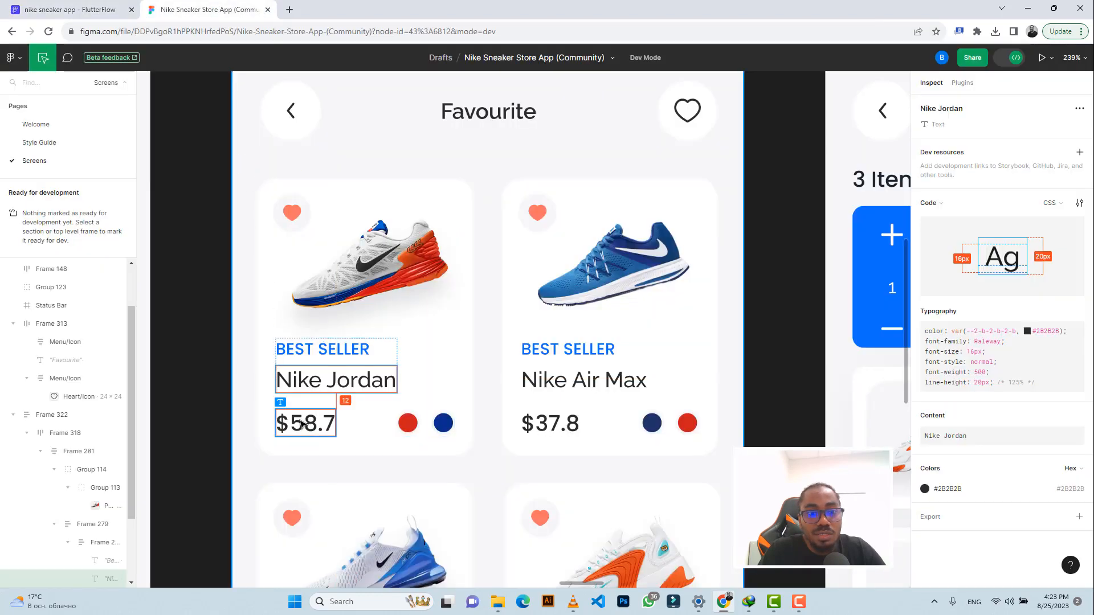
{"action": "left_click", "coordinate": [302, 424]}
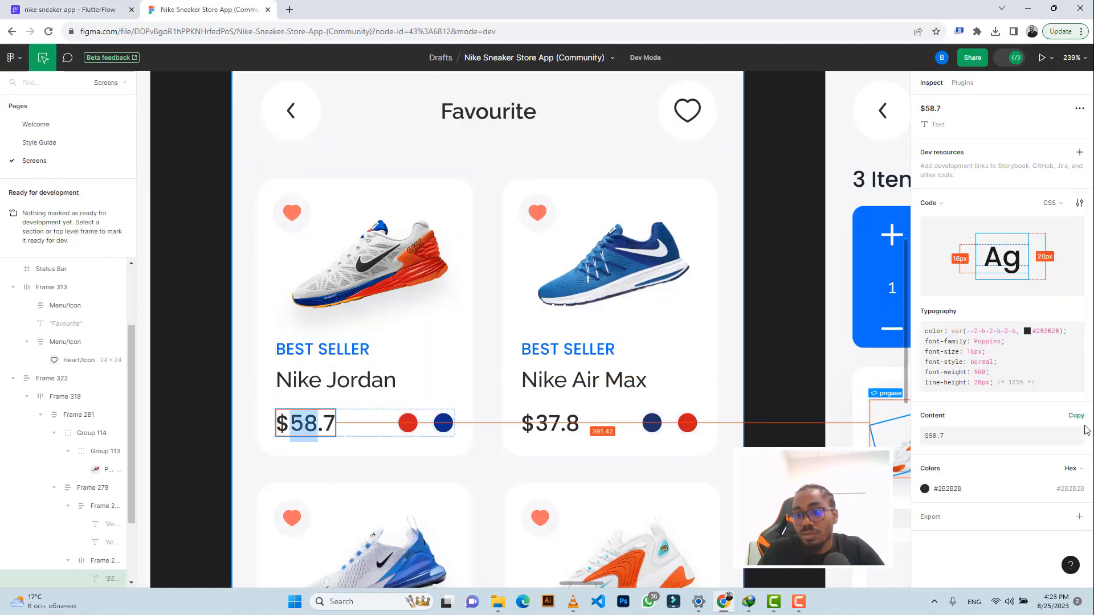
{"action": "left_click", "coordinate": [1075, 415]}
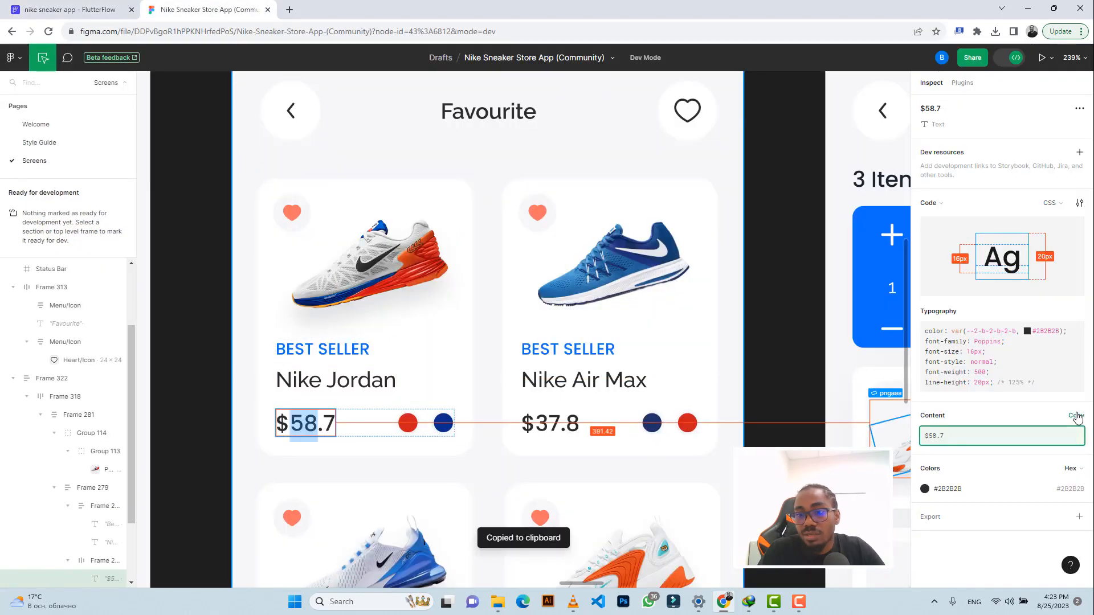
{"action": "left_click", "coordinate": [105, 8]}
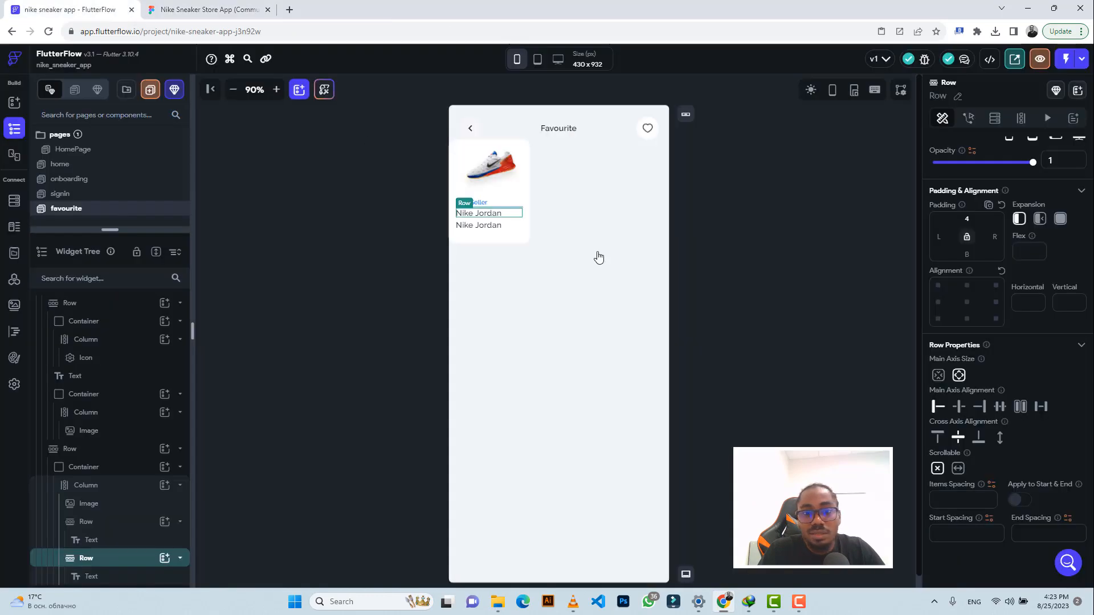
{"action": "left_click", "coordinate": [489, 227]}
{"action": "left_click", "coordinate": [491, 228]}
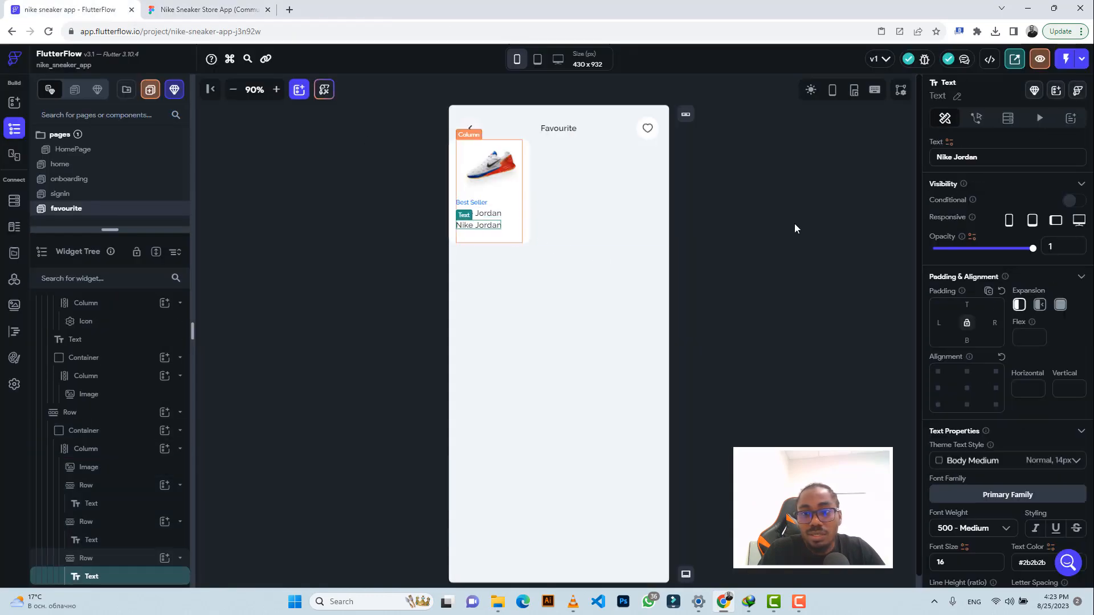
{"action": "triple_click", "coordinate": [944, 158]}
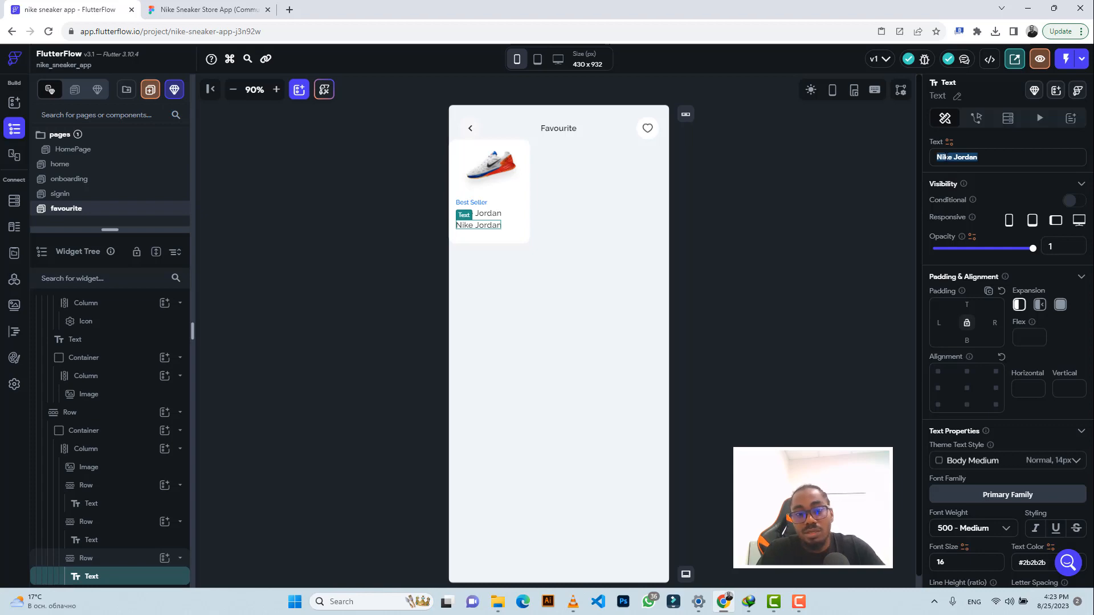
{"action": "type", "text": "$58.7"}
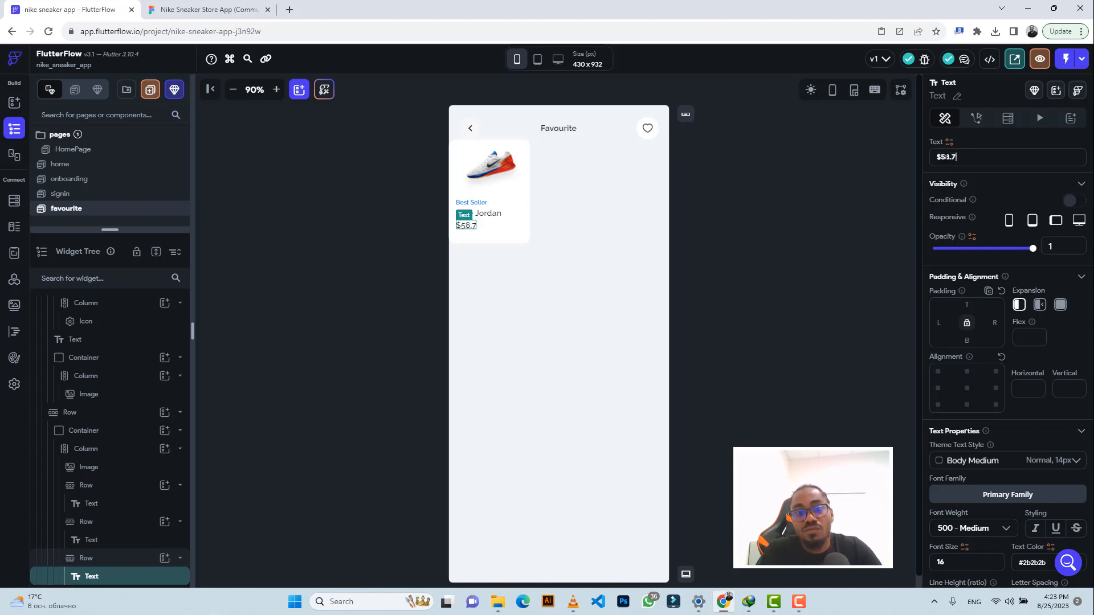
{"action": "left_click", "coordinate": [501, 229]}
Inspect the first card's colour-dot group in the Figma design and copy its blue colour #0B2F8B
{"action": "left_click", "coordinate": [208, 10]}
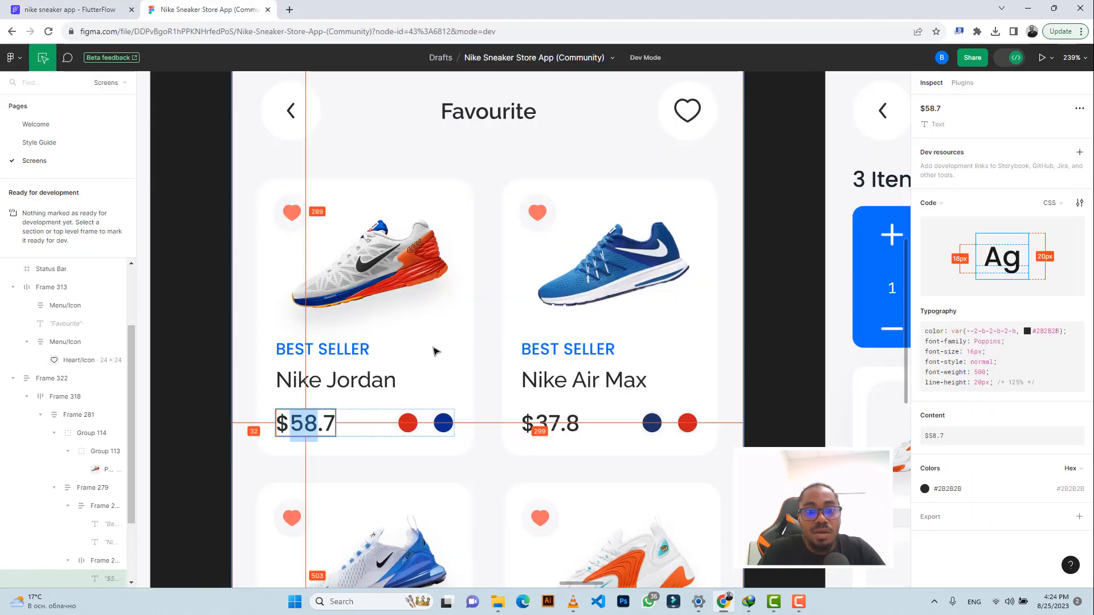
{"action": "left_click", "coordinate": [411, 423]}
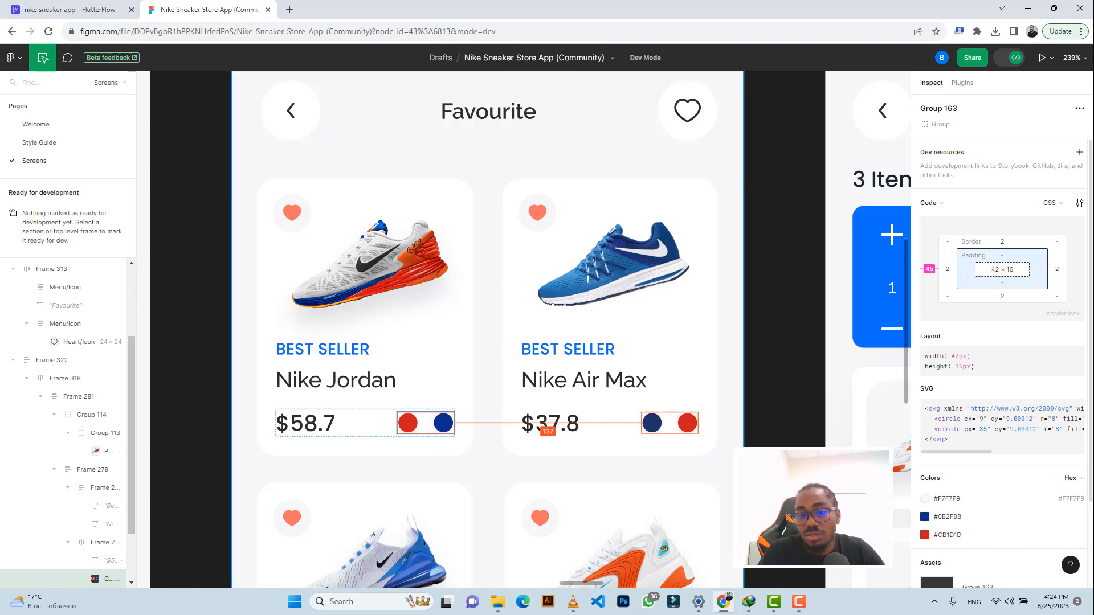
{"action": "scroll", "coordinate": [1003, 399], "scroll_direction": "down", "scroll_amount": 2}
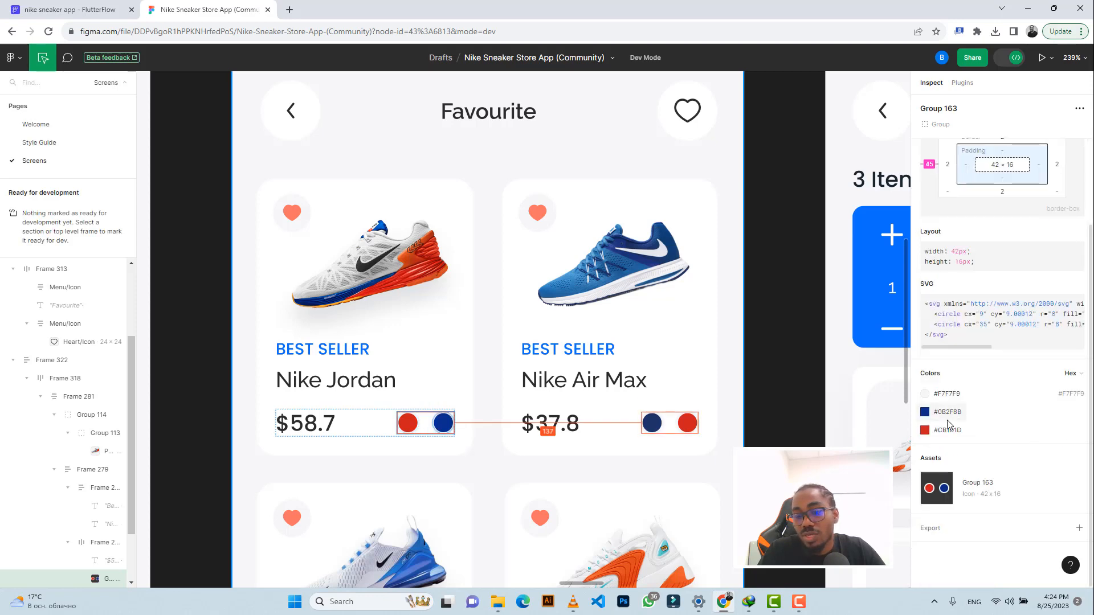
{"action": "left_click", "coordinate": [949, 413]}
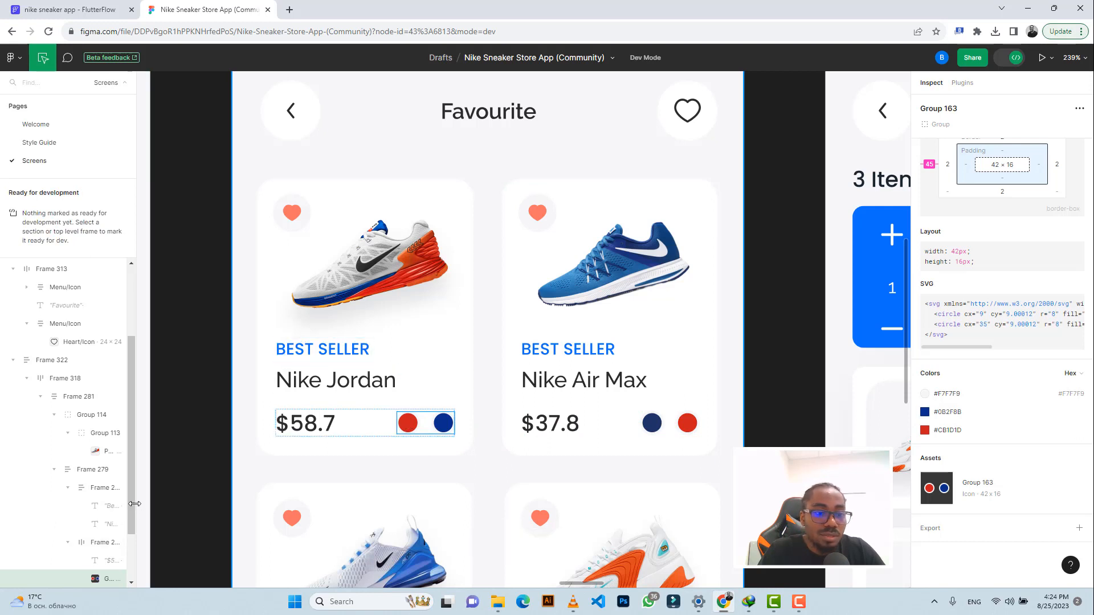
{"action": "scroll", "coordinate": [127, 514], "scroll_direction": "down", "scroll_amount": 1}
{"action": "scroll", "coordinate": [125, 521], "scroll_direction": "down", "scroll_amount": 1}
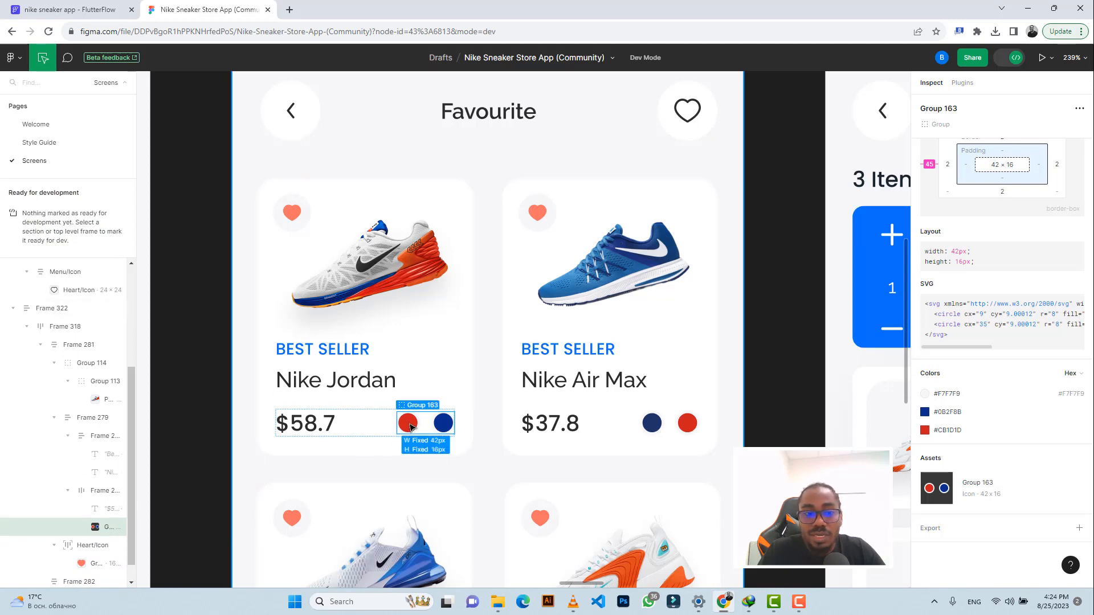
In FlutterFlow, add a nested Row beside the $58.7 text and place a Container inside it
{"action": "left_click", "coordinate": [72, 9]}
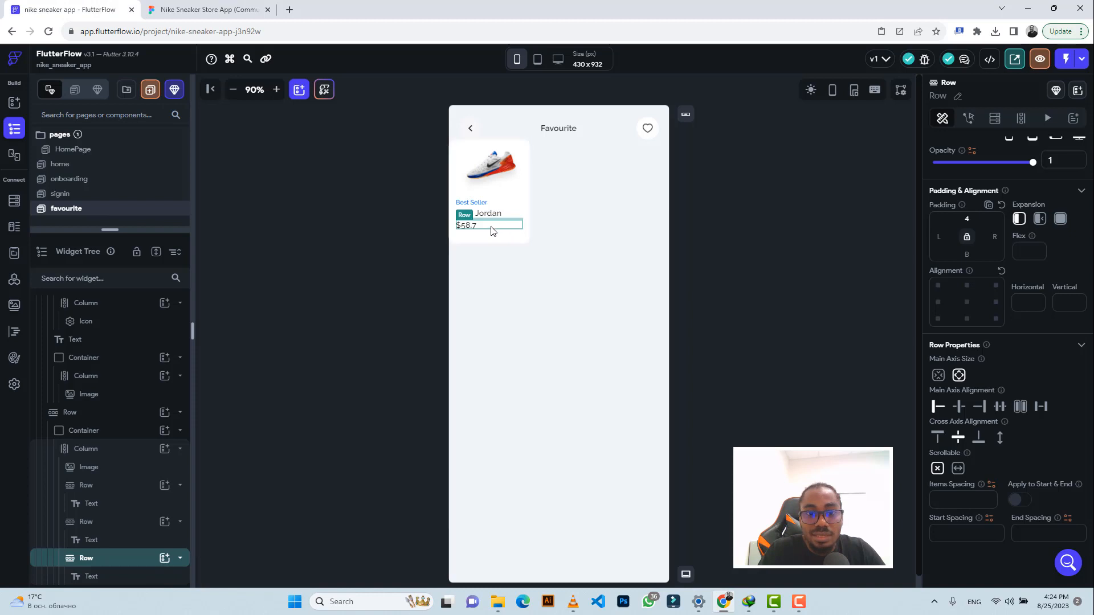
{"action": "left_click", "coordinate": [164, 558]}
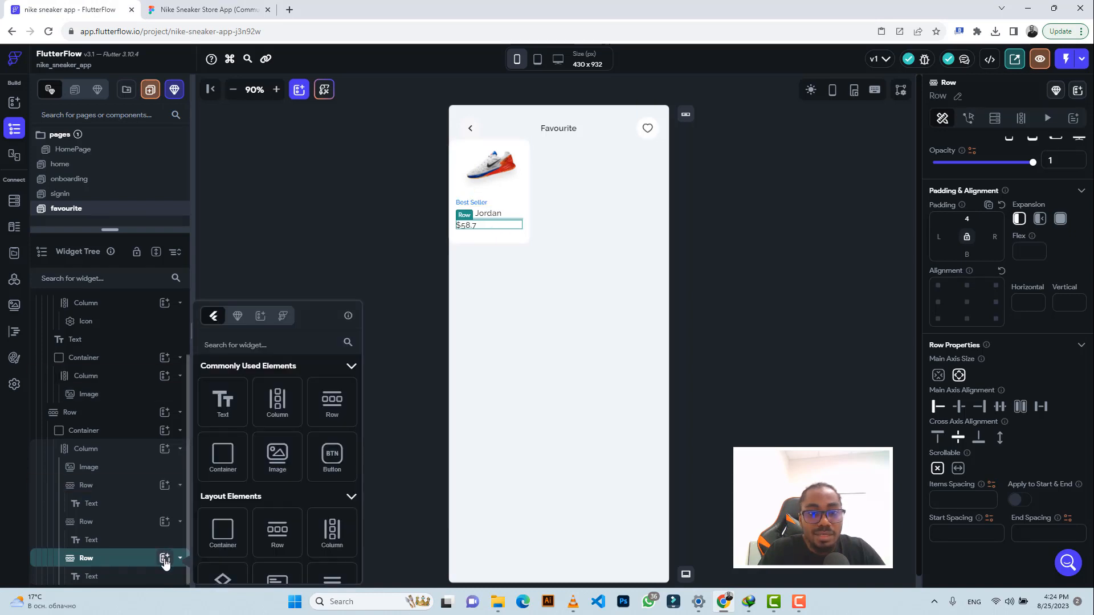
{"action": "left_click", "coordinate": [324, 411]}
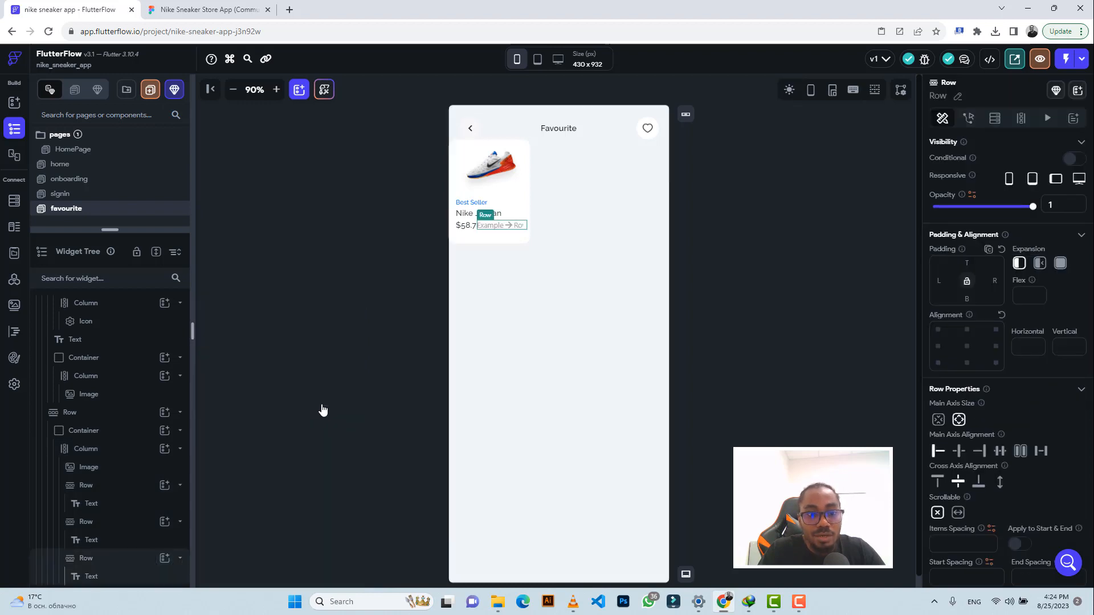
{"action": "scroll", "coordinate": [150, 540], "scroll_direction": "down", "scroll_amount": 1}
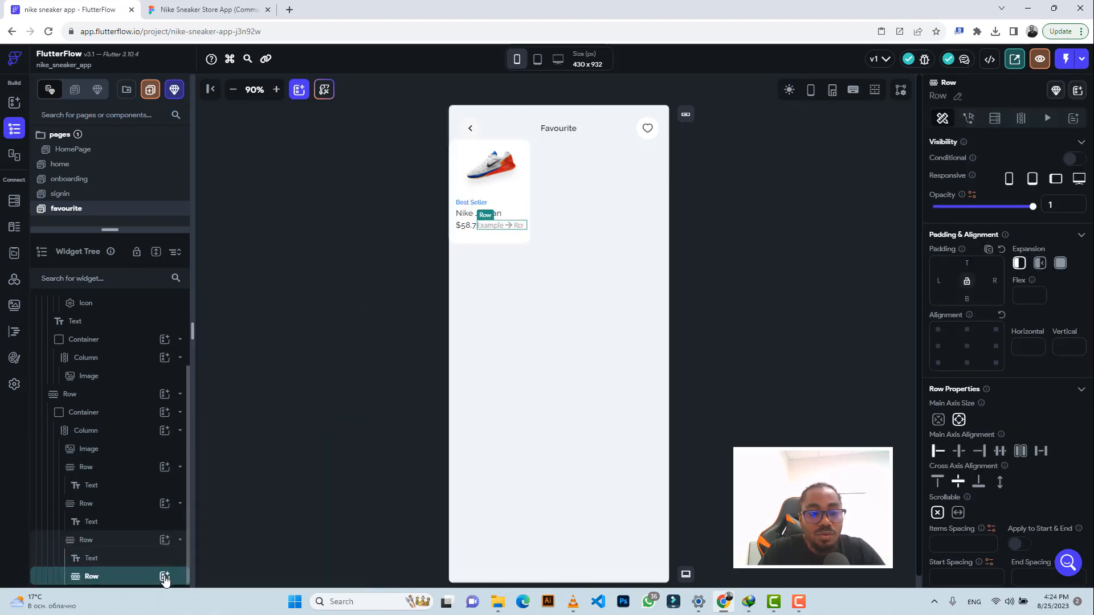
{"action": "left_click", "coordinate": [165, 578]}
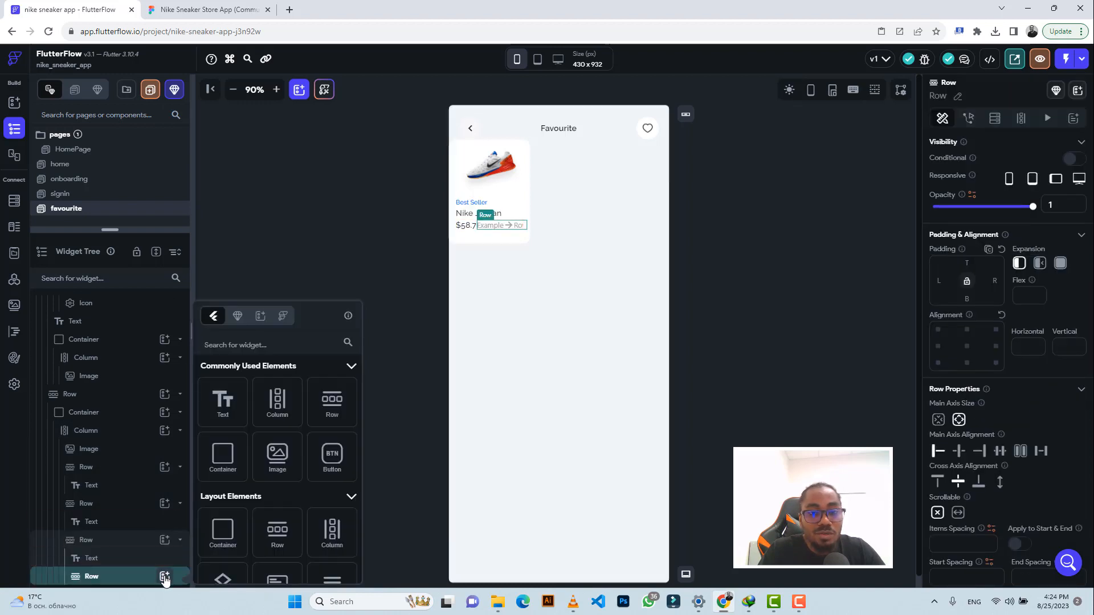
{"action": "left_click", "coordinate": [220, 455]}
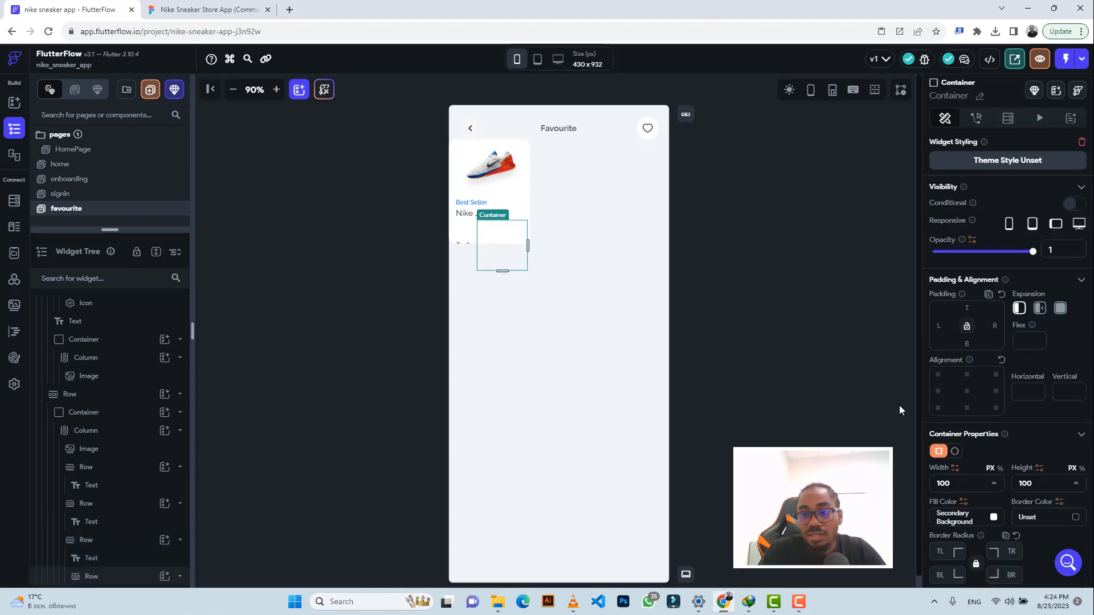
Make the new container circular with a diameter of 16 and fill colour #0B2F8B, and duplicate it
{"action": "left_click", "coordinate": [954, 451]}
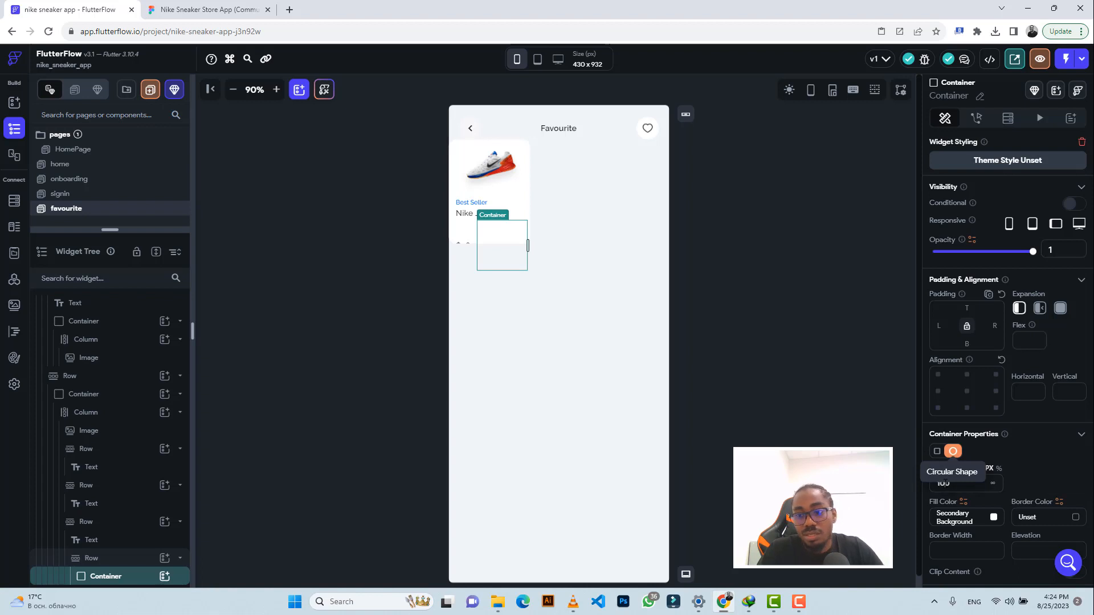
{"action": "double_click", "coordinate": [945, 483]}
{"action": "type", "text": "16"}
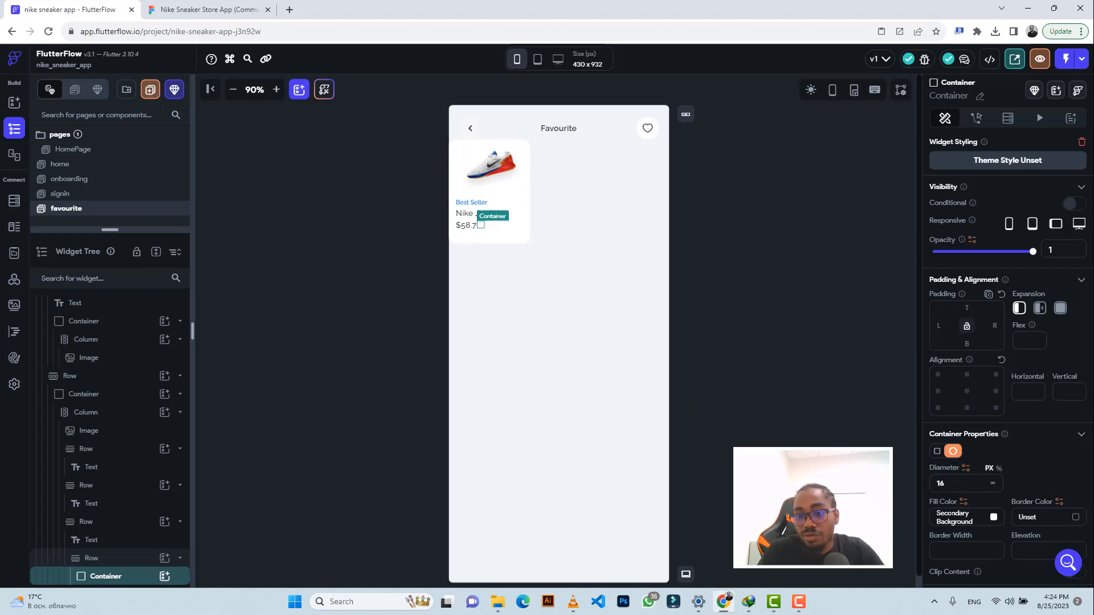
{"action": "left_click", "coordinate": [951, 518]}
{"action": "key", "text": "ctrl+v"}
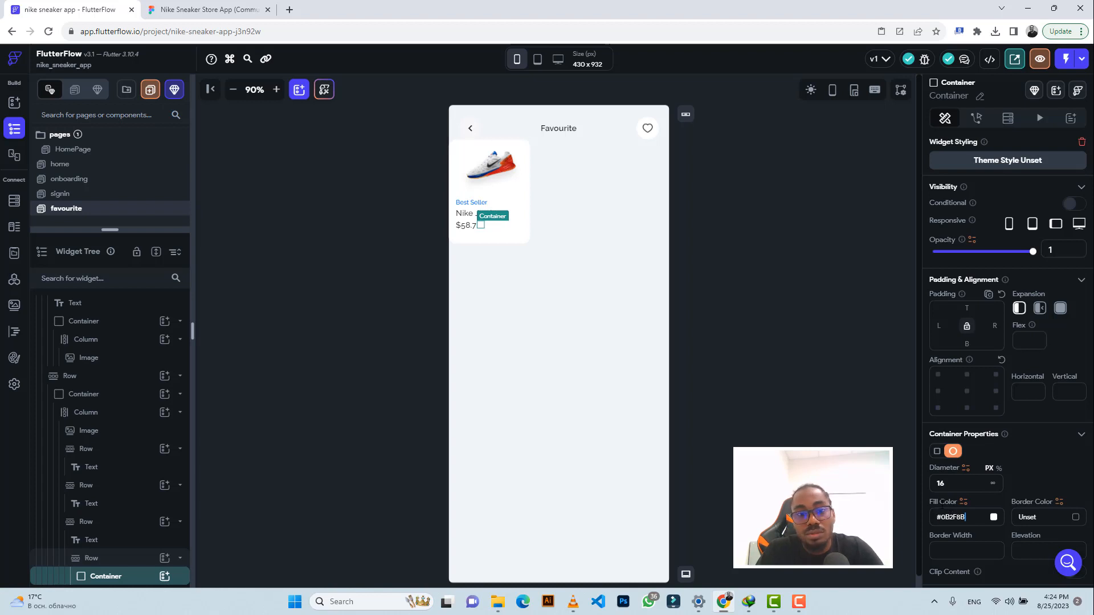
{"action": "key", "text": "Return"}
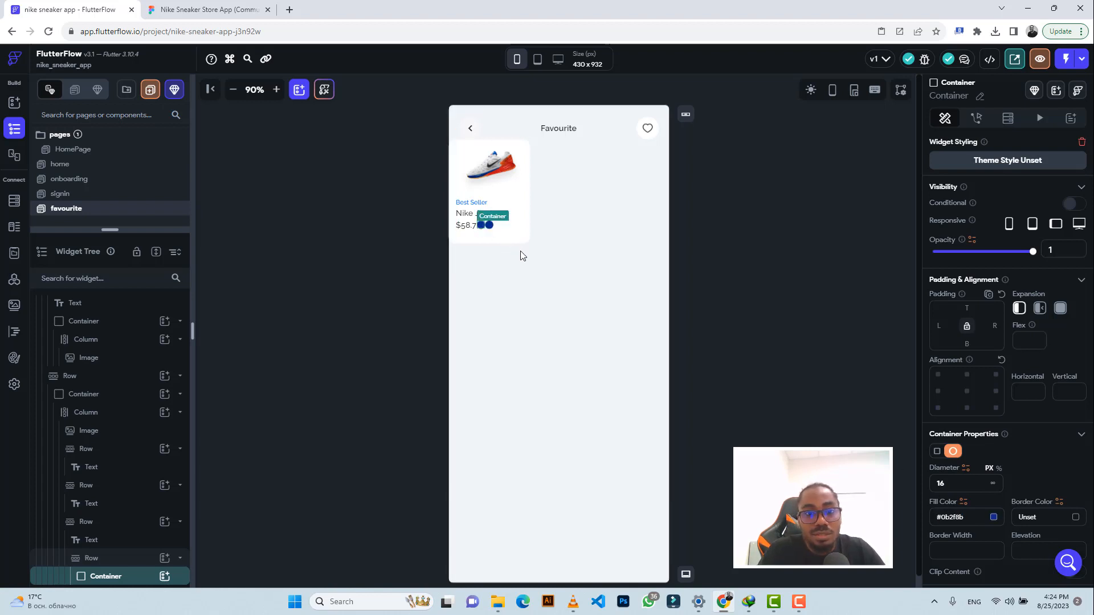
Copy the red colour #CB1D1D from the Figma design and apply it as the second circle's fill colour in FlutterFlow
{"action": "left_click", "coordinate": [202, 10]}
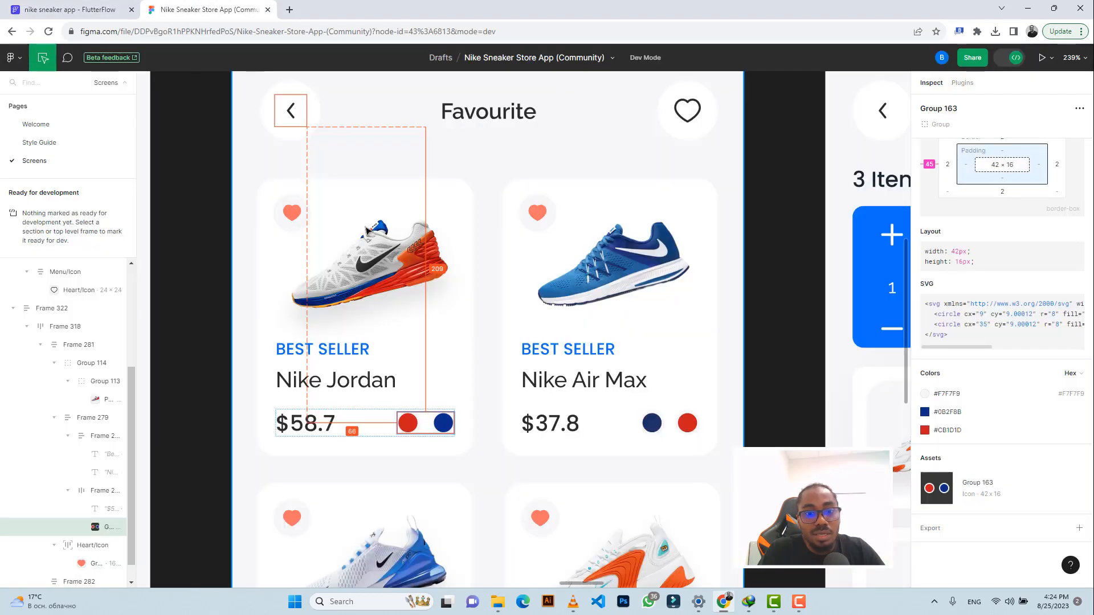
{"action": "left_click", "coordinate": [955, 431]}
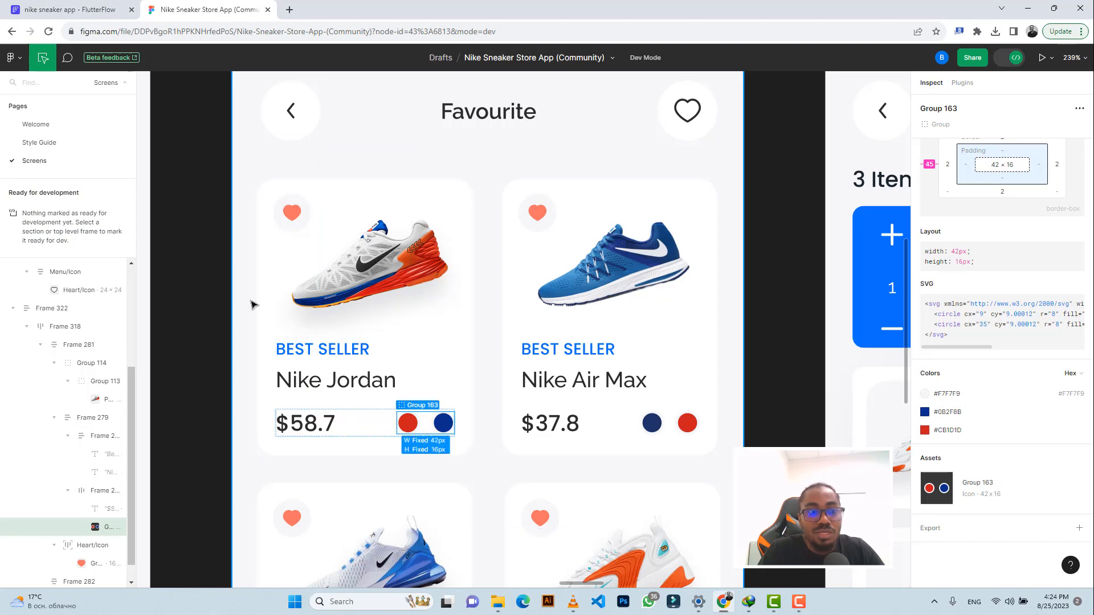
{"action": "left_click", "coordinate": [69, 10]}
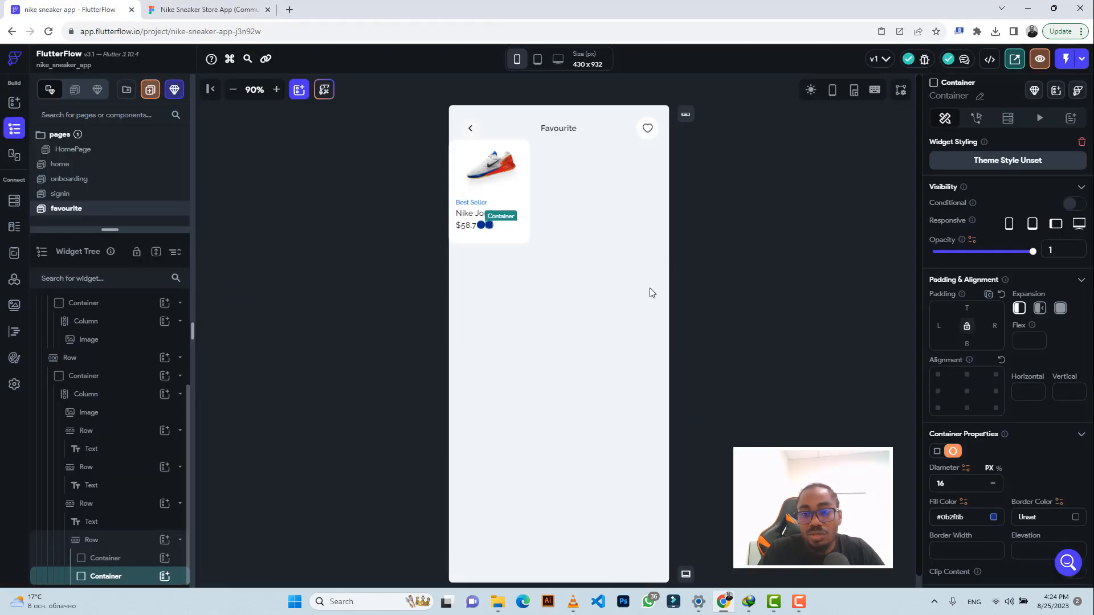
{"action": "left_click", "coordinate": [946, 518]}
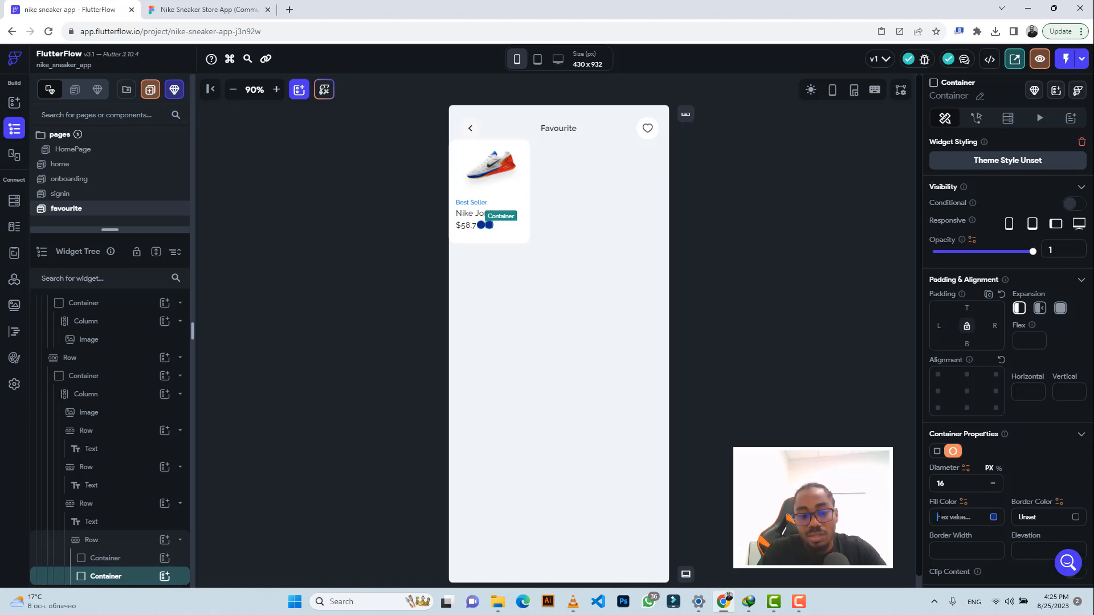
{"action": "key", "text": "ctrl+v"}
{"action": "key", "text": "Return"}
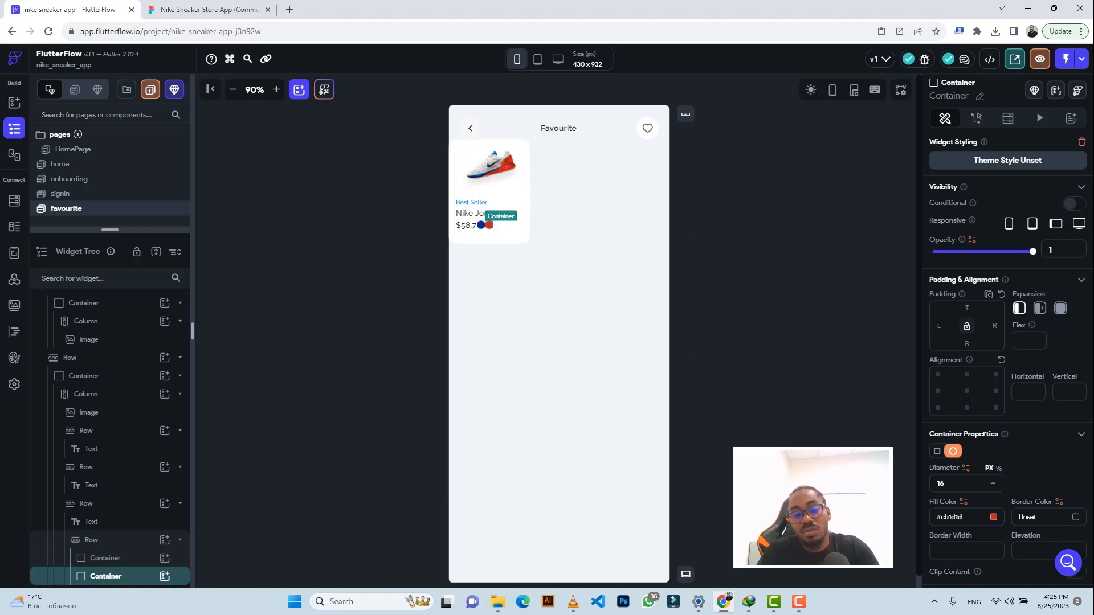
Set the red circle's left padding to 10 to separate it from the blue circle
{"action": "left_click", "coordinate": [939, 326]}
{"action": "type", "text": "15"}
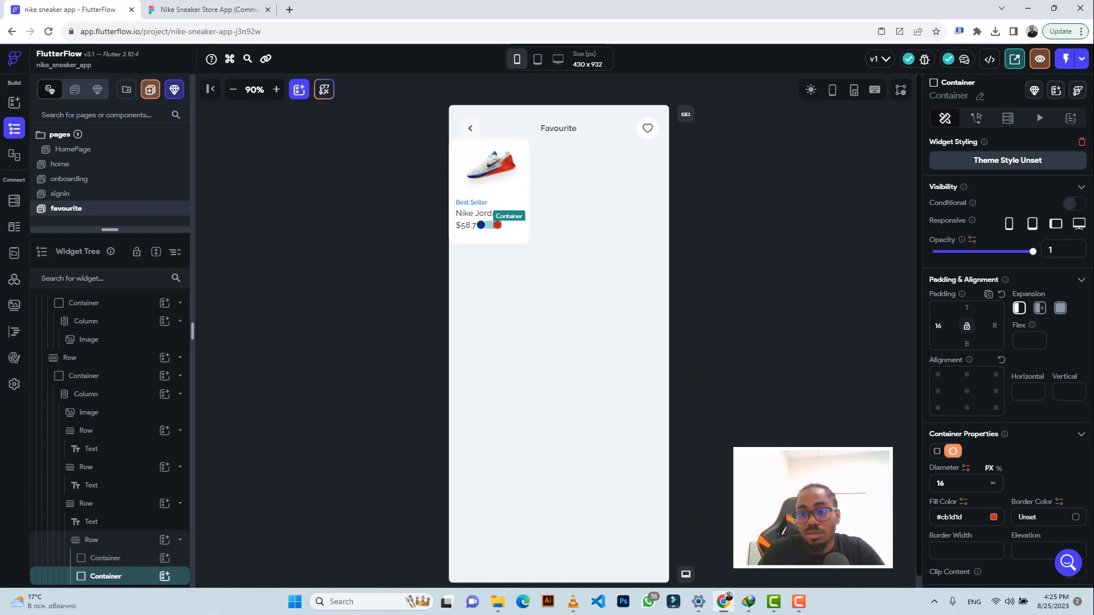
{"action": "type", "text": "10"}
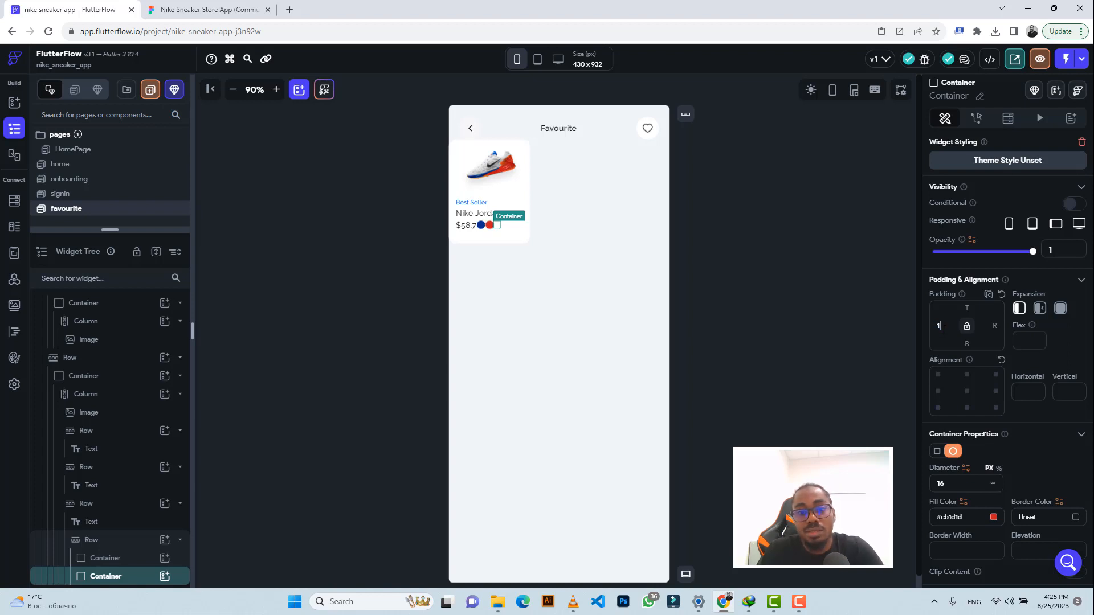
Change the price row's main axis alignment to spread the price and colour circles apart, and return to the Figma design
{"action": "left_click", "coordinate": [520, 229]}
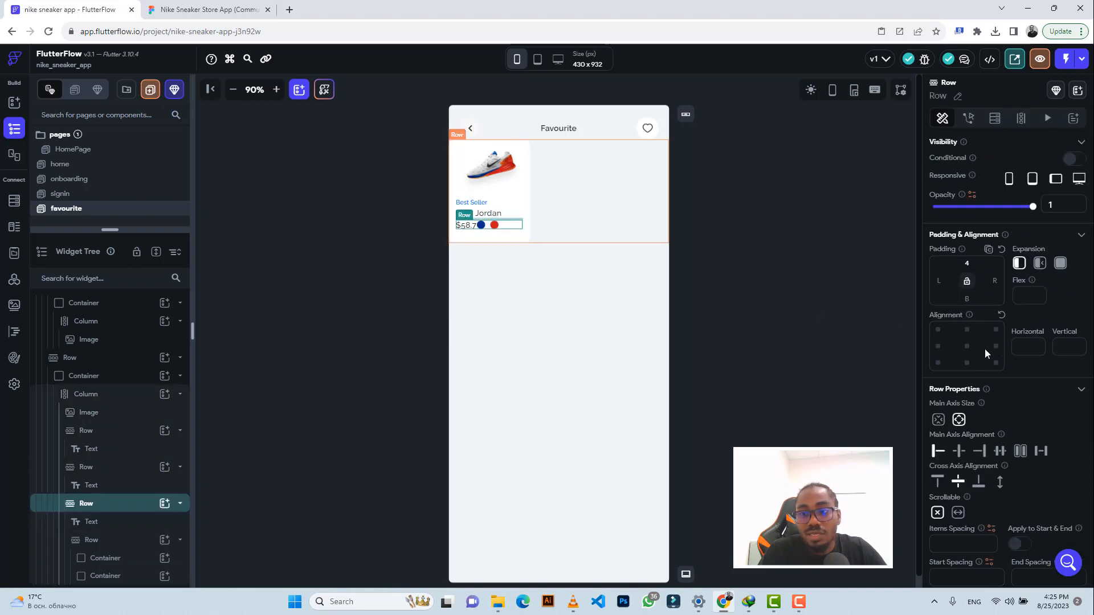
{"action": "left_click", "coordinate": [1041, 452]}
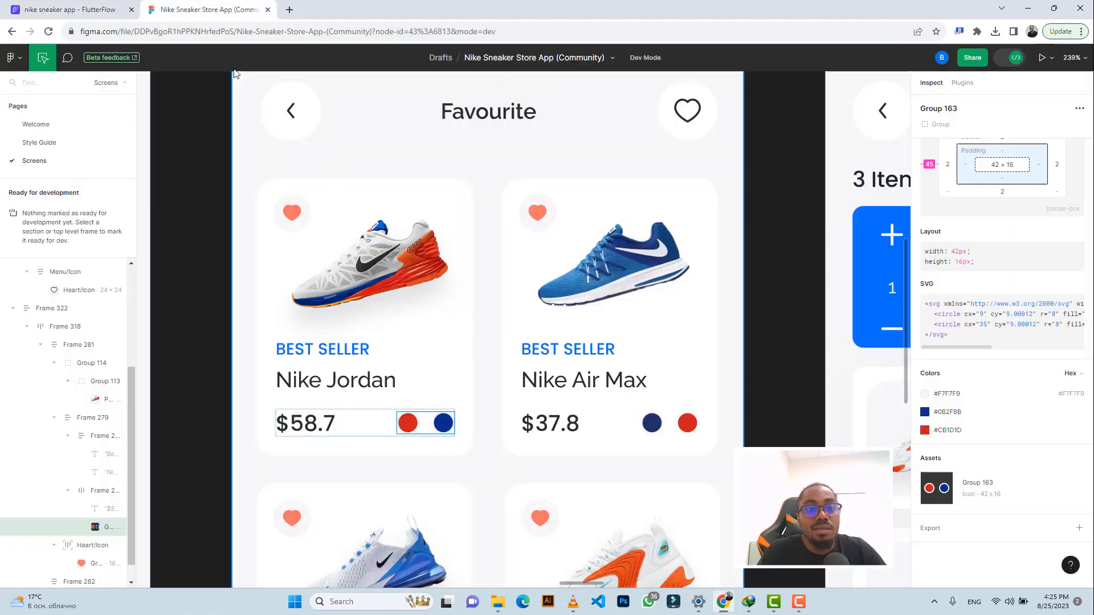
{"action": "left_click", "coordinate": [194, 10]}
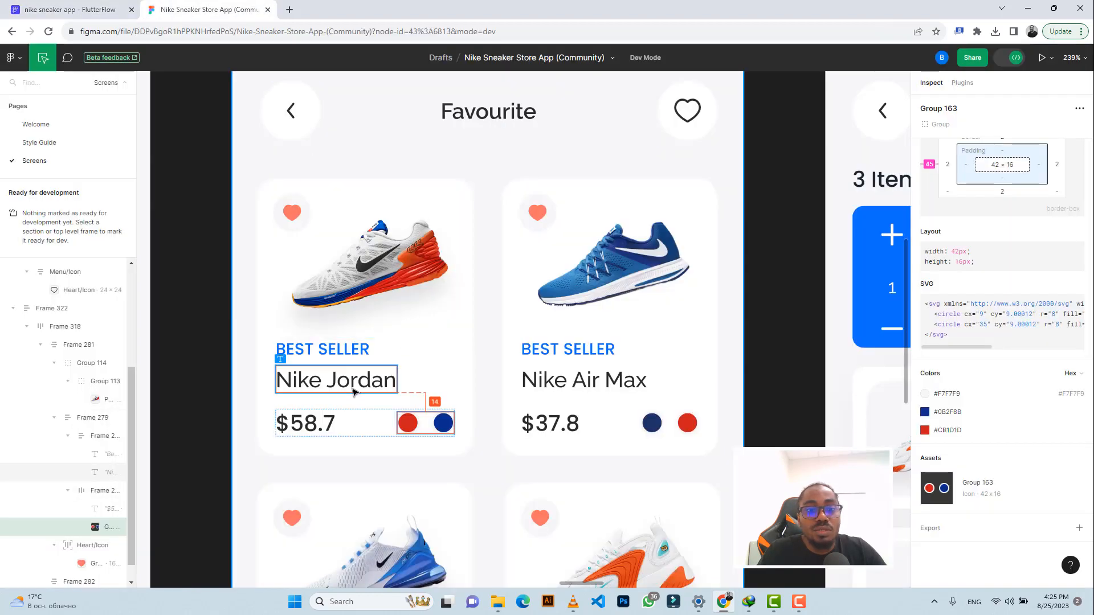
Check the price text's spacing below the product name in Figma and set the price row's top padding to 12 in FlutterFlow
{"action": "left_click", "coordinate": [317, 412]}
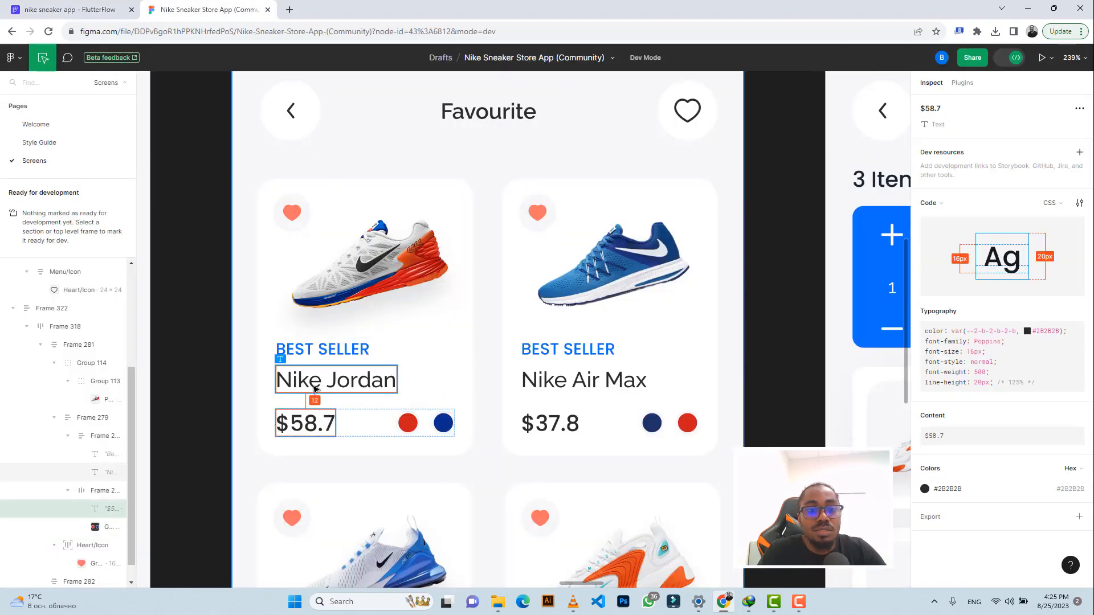
{"action": "left_click", "coordinate": [105, 8]}
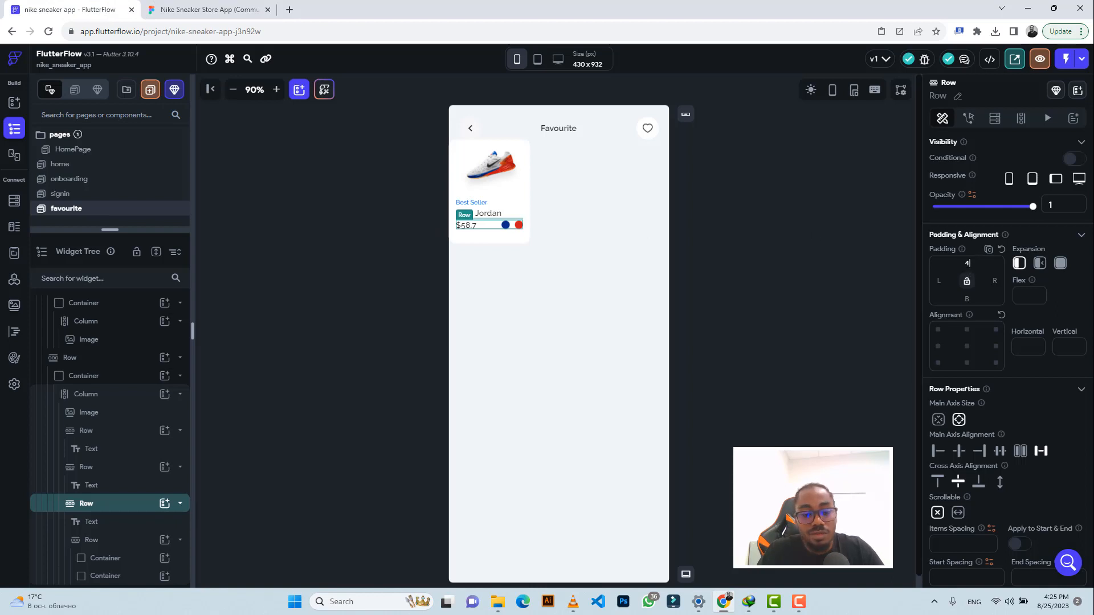
{"action": "double_click", "coordinate": [967, 264]}
{"action": "type", "text": "12"}
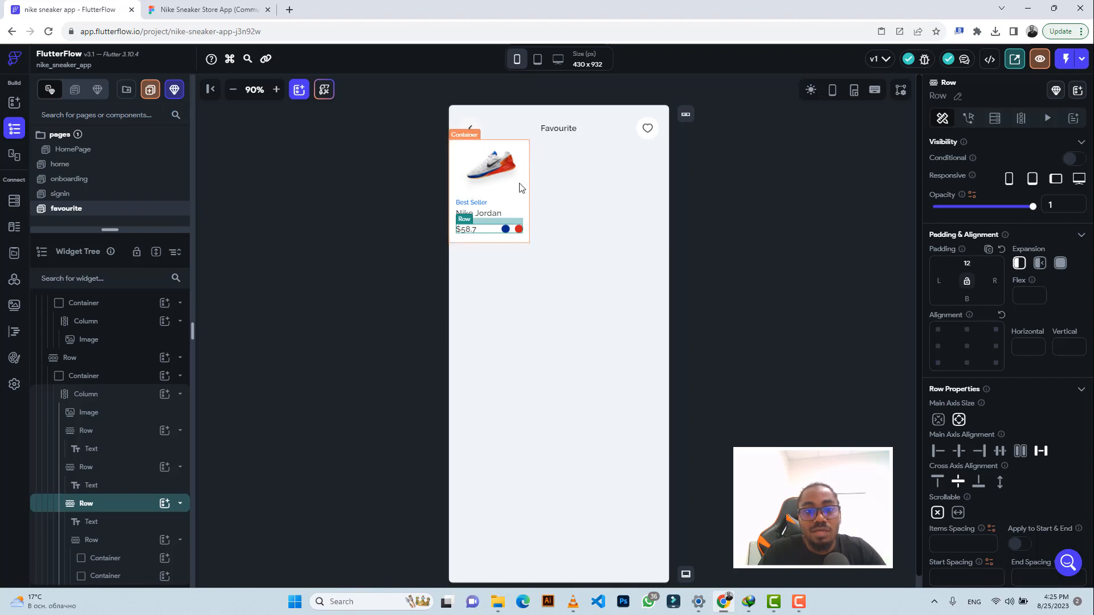
Inspect the first card's heart icon in Figma, copy its background colour #F7F7F9, and return to FlutterFlow
{"action": "left_click", "coordinate": [276, 90]}
{"action": "left_click", "coordinate": [276, 90]}
{"action": "left_click", "coordinate": [276, 90]}
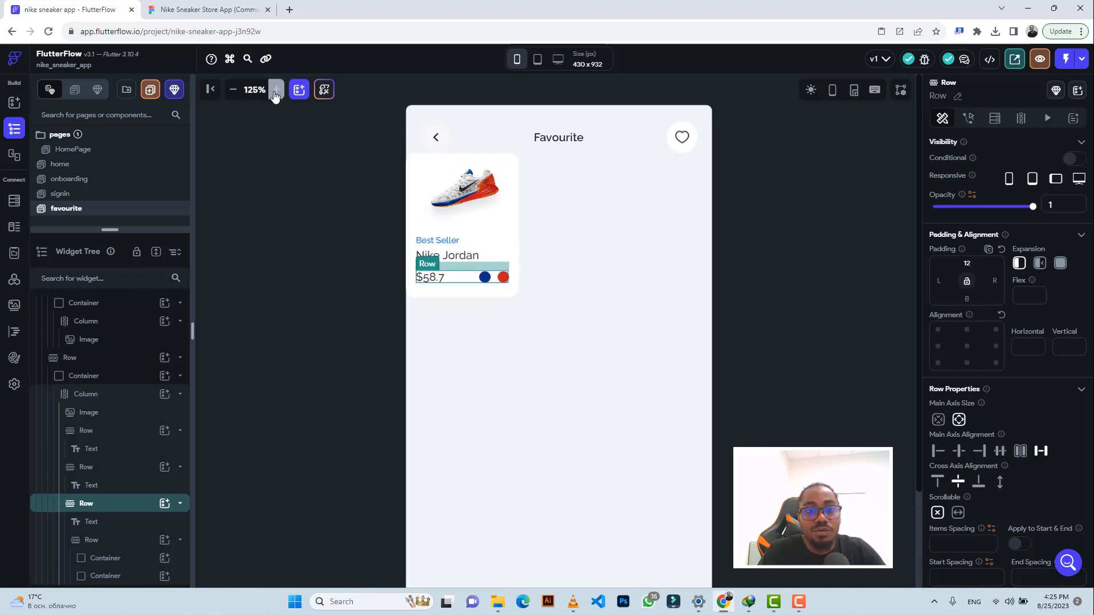
{"action": "left_click", "coordinate": [275, 90]}
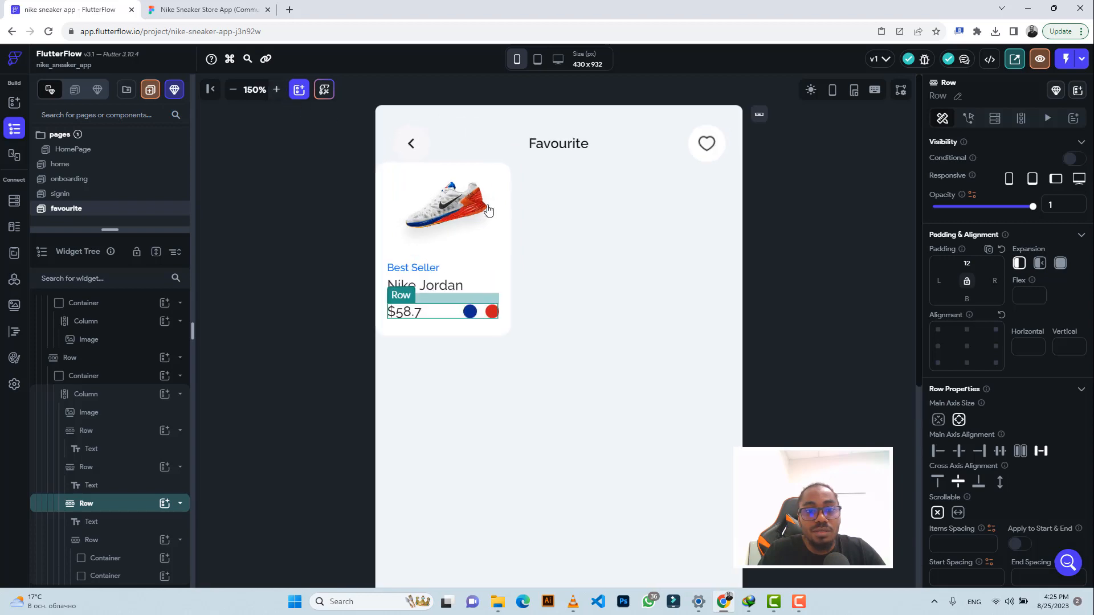
{"action": "left_click", "coordinate": [182, 8]}
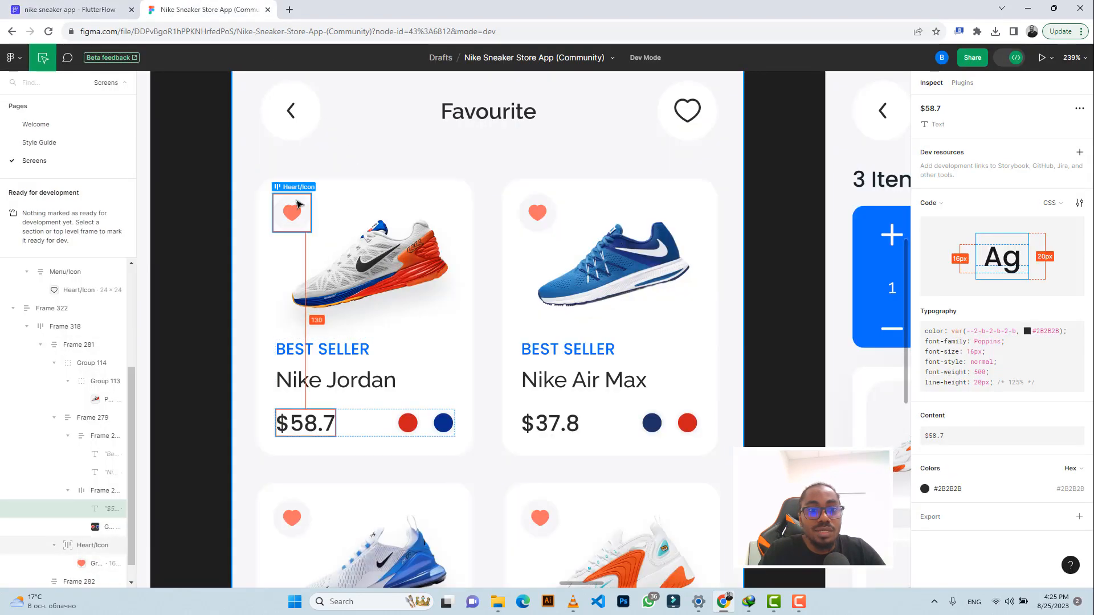
{"action": "left_click", "coordinate": [306, 203]}
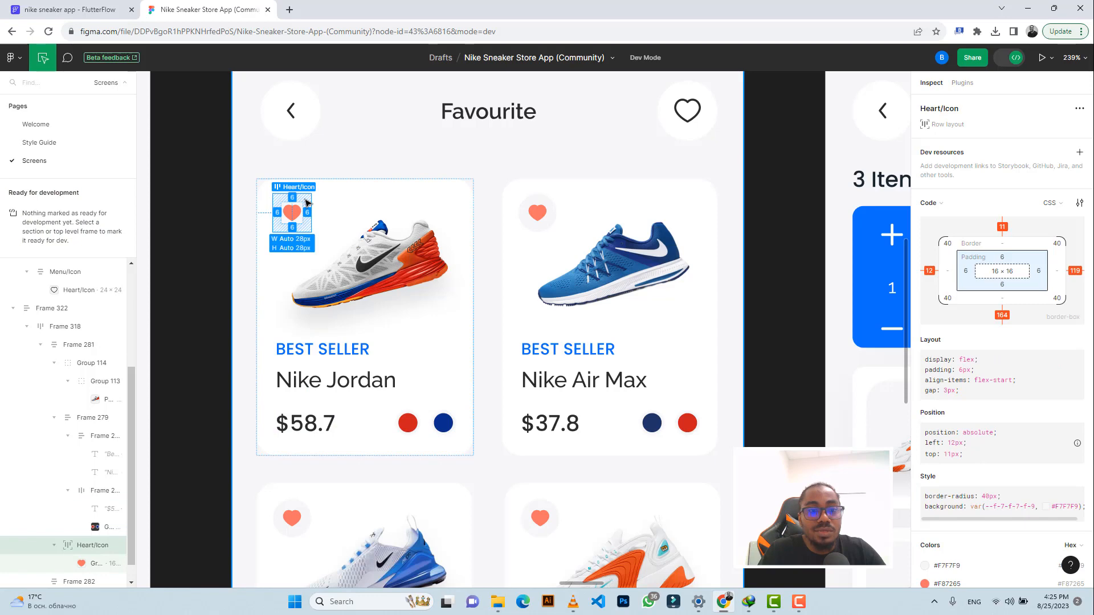
{"action": "scroll", "coordinate": [956, 436], "scroll_direction": "down", "scroll_amount": 3}
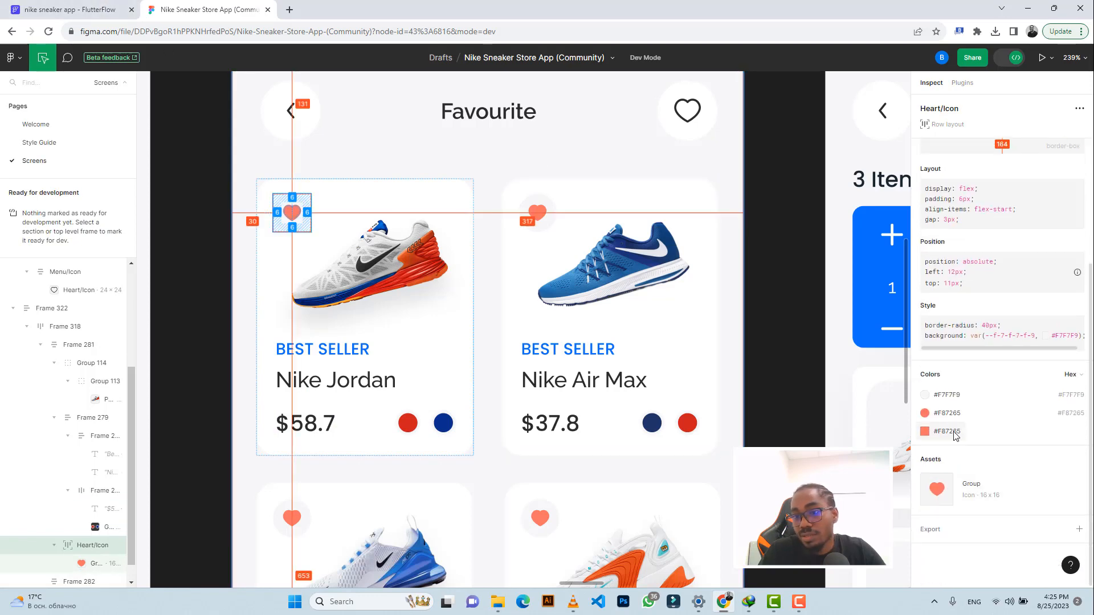
{"action": "left_click", "coordinate": [949, 396]}
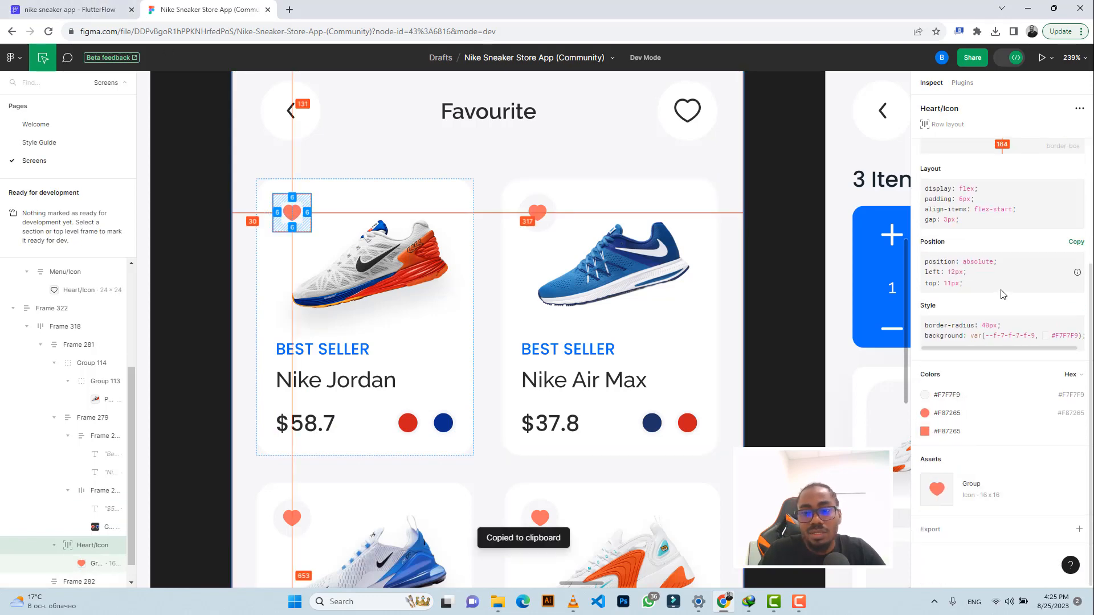
{"action": "left_click", "coordinate": [90, 11]}
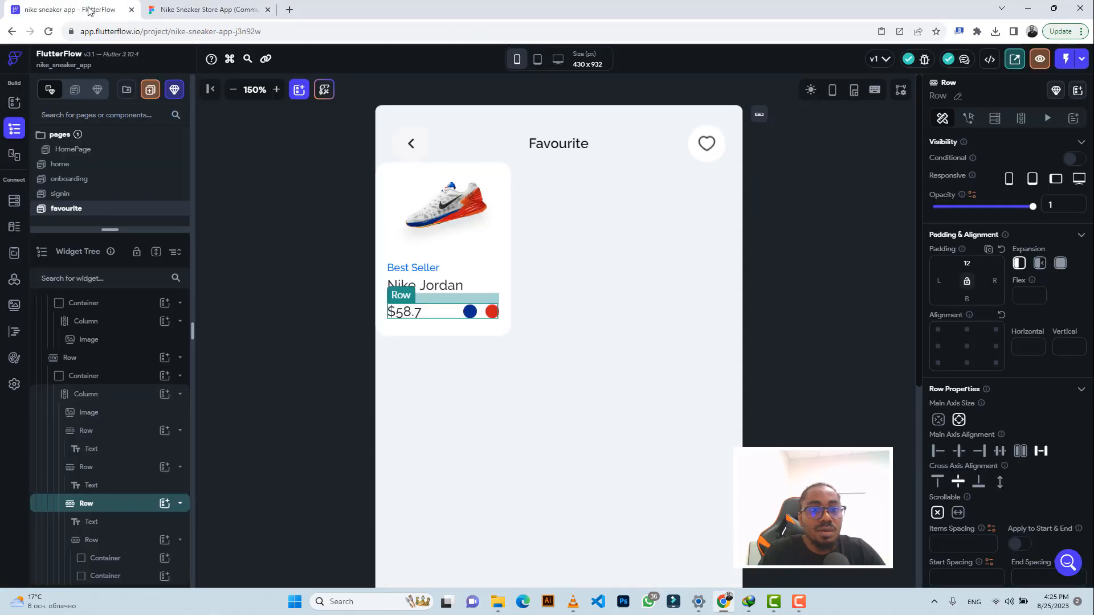
{"action": "left_click", "coordinate": [166, 11]}
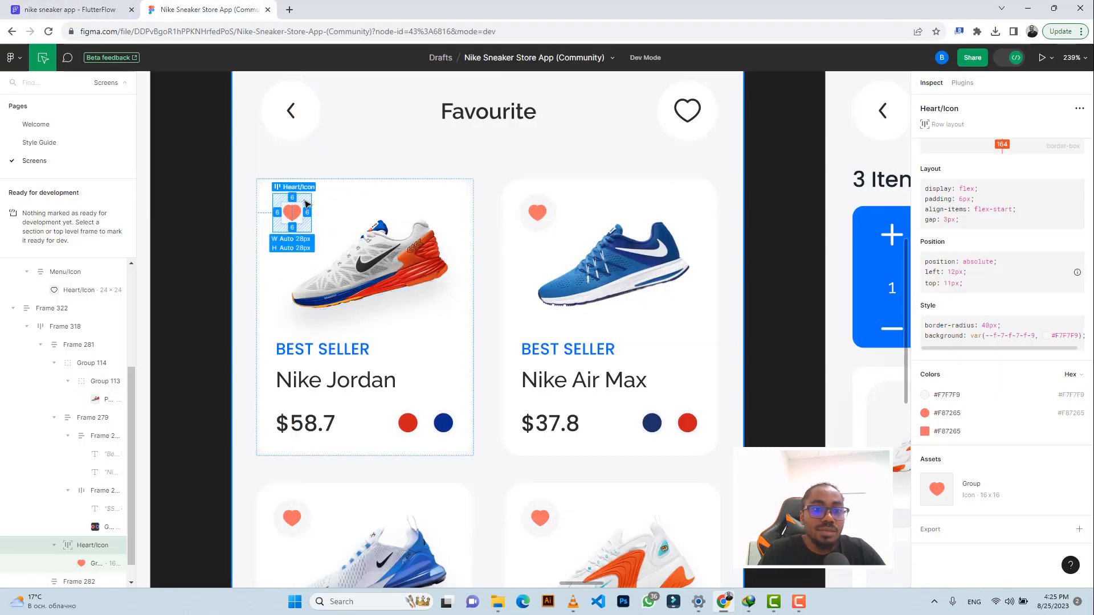
{"action": "left_click", "coordinate": [31, 8]}
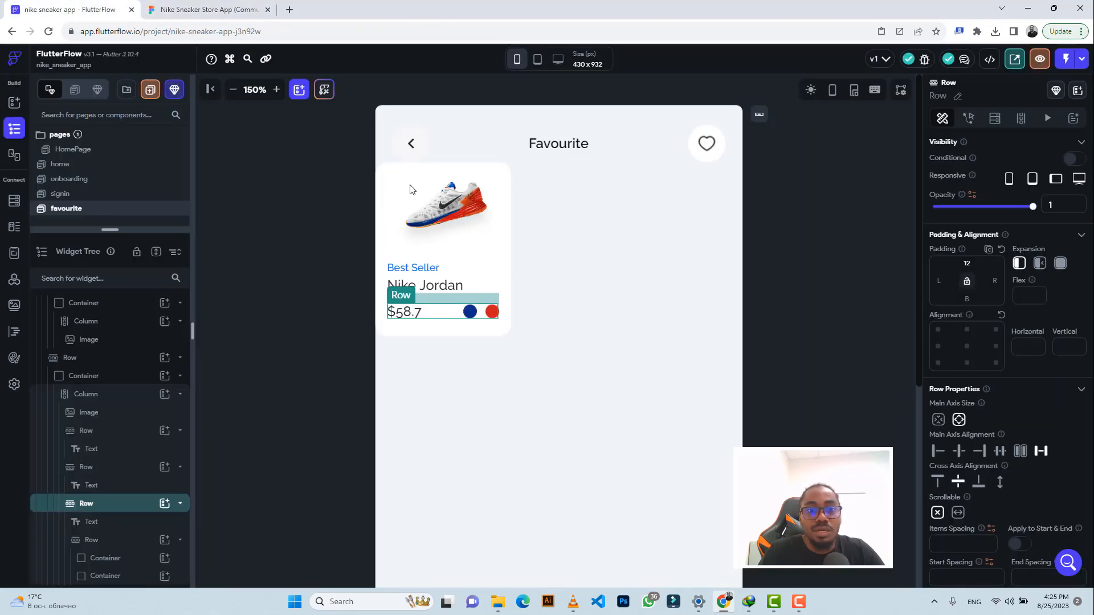
Try wrapping the sneaker image in a Container, and undo the wrap
{"action": "left_click", "coordinate": [445, 204]}
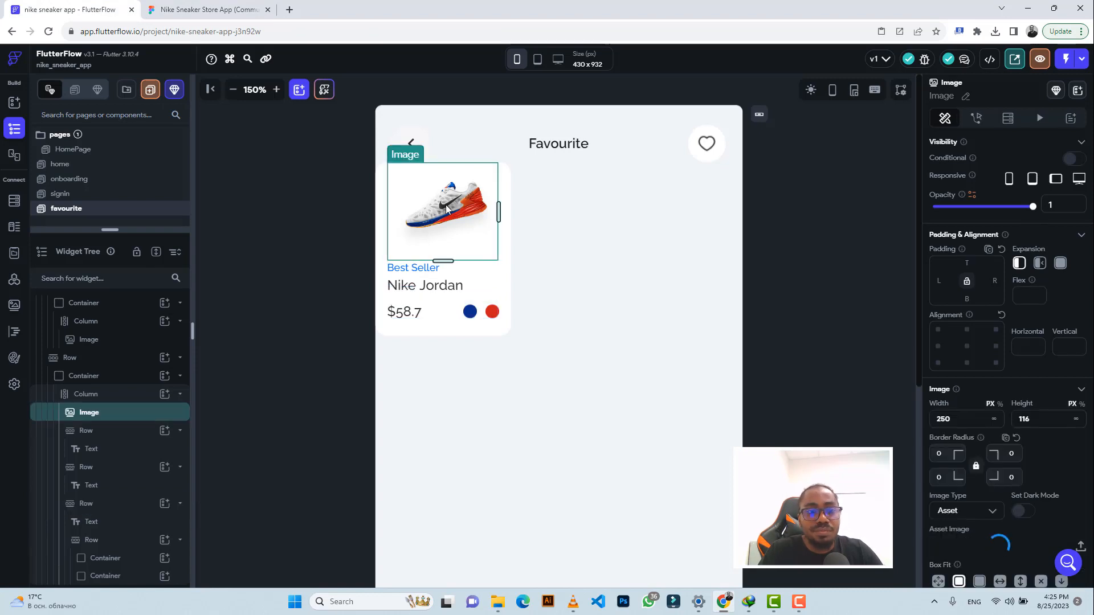
{"action": "right_click", "coordinate": [445, 204]}
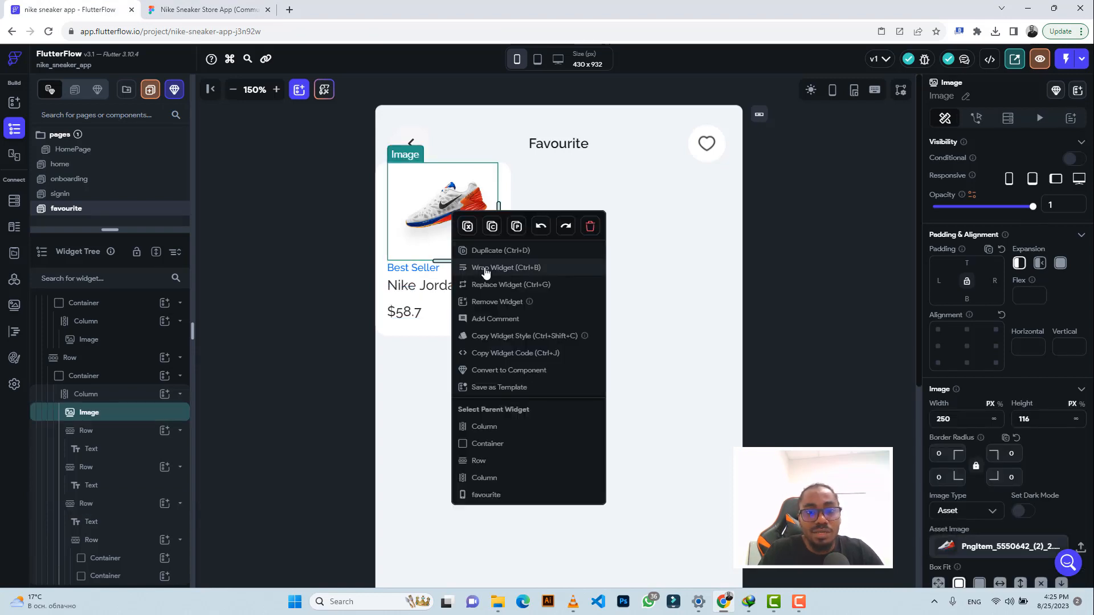
{"action": "left_click", "coordinate": [485, 267]}
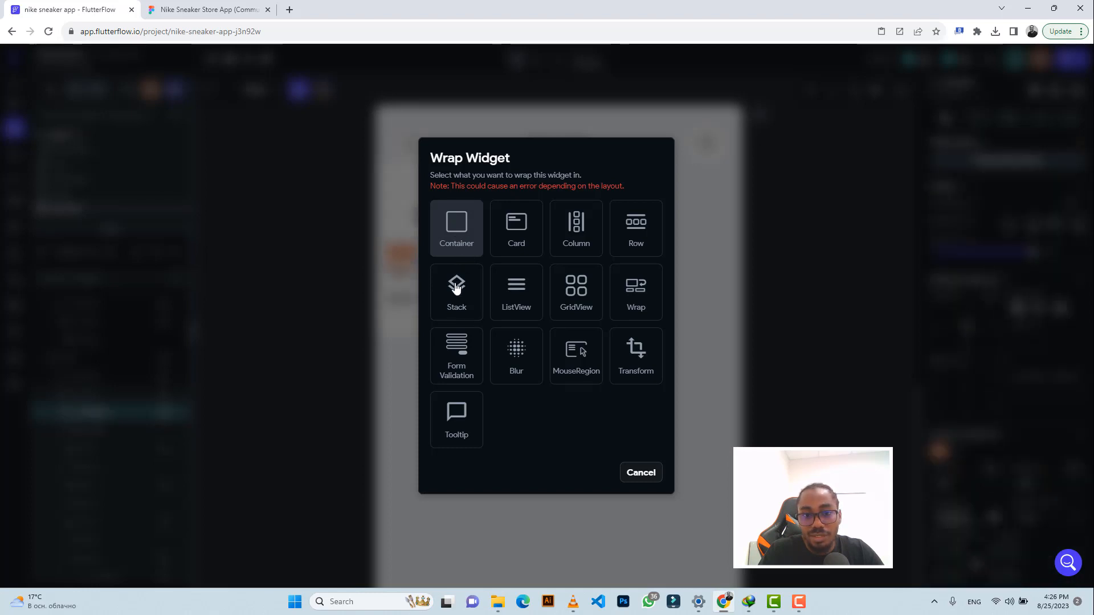
{"action": "left_click", "coordinate": [477, 227]}
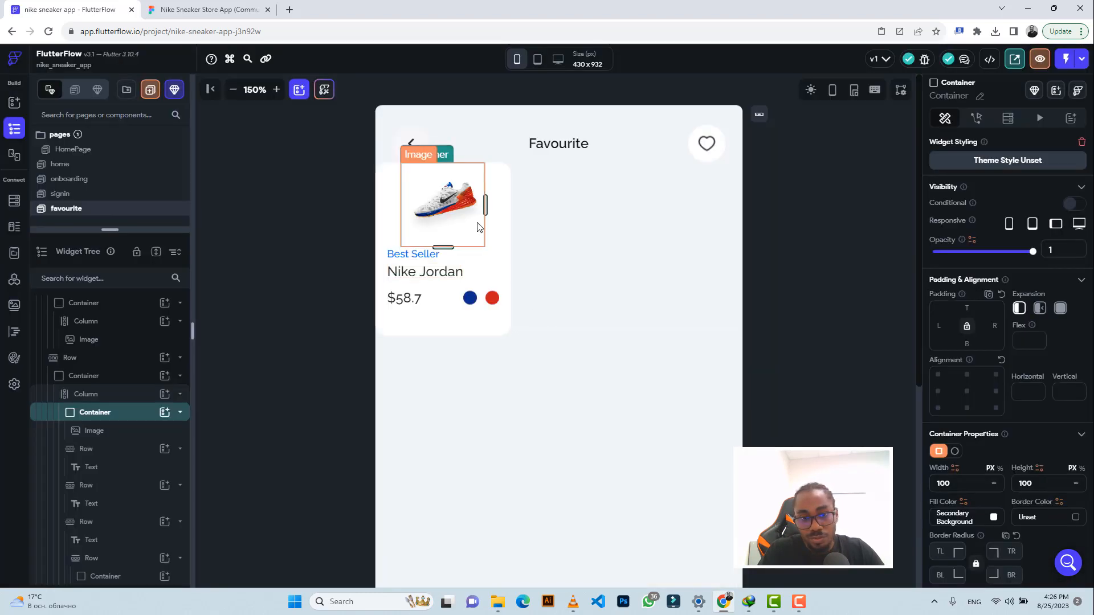
{"action": "key", "text": "ctrl+z"}
Wrap the sneaker image in a Stack and add a Container to the stack on top of the image
{"action": "right_click", "coordinate": [450, 197]}
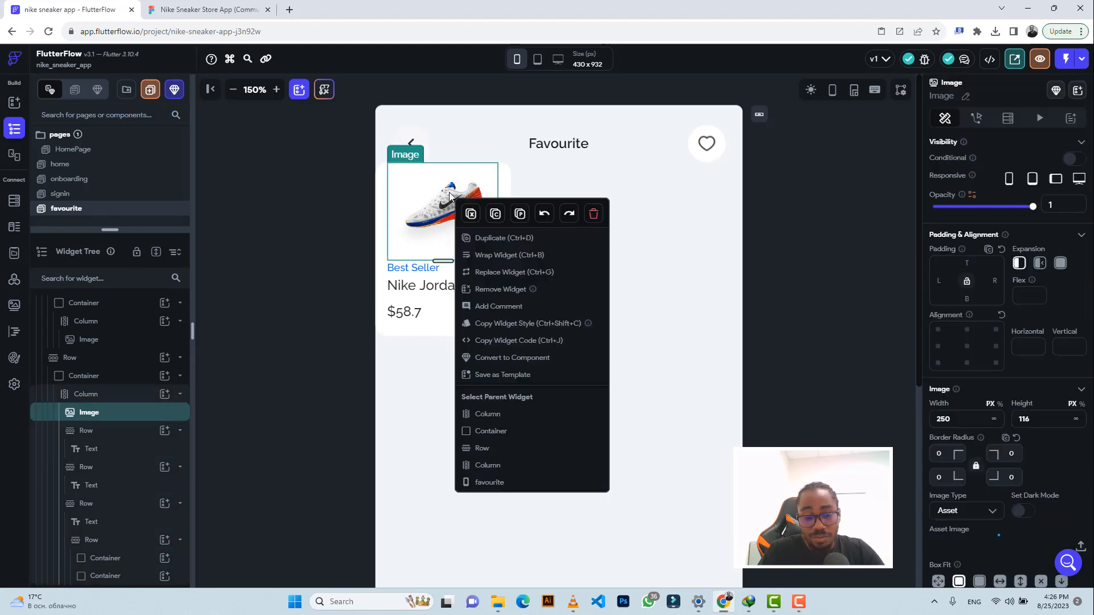
{"action": "left_click", "coordinate": [499, 257]}
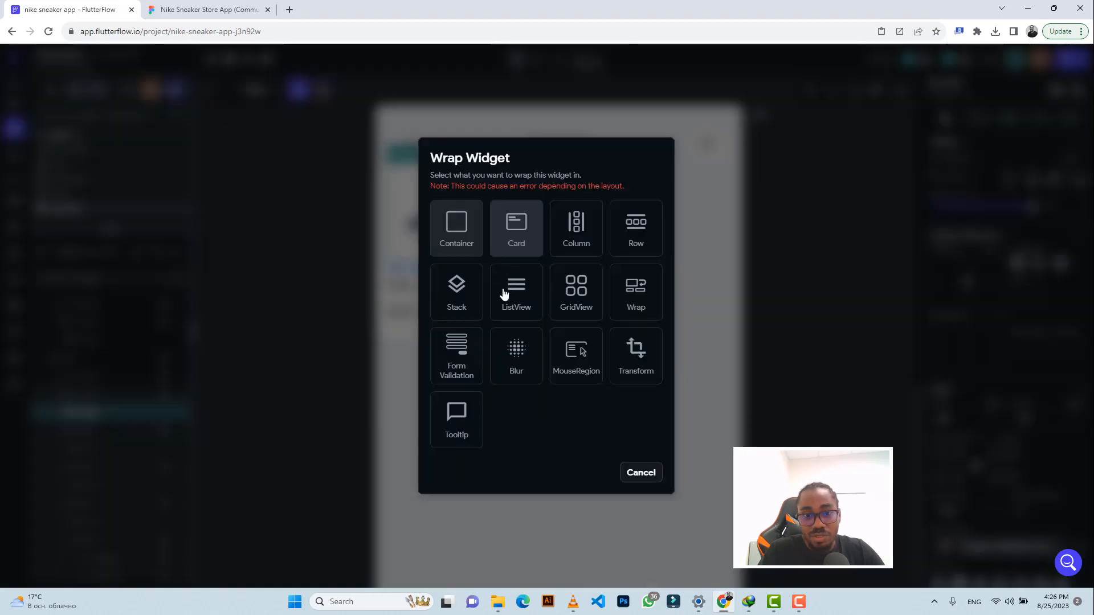
{"action": "left_click", "coordinate": [464, 291]}
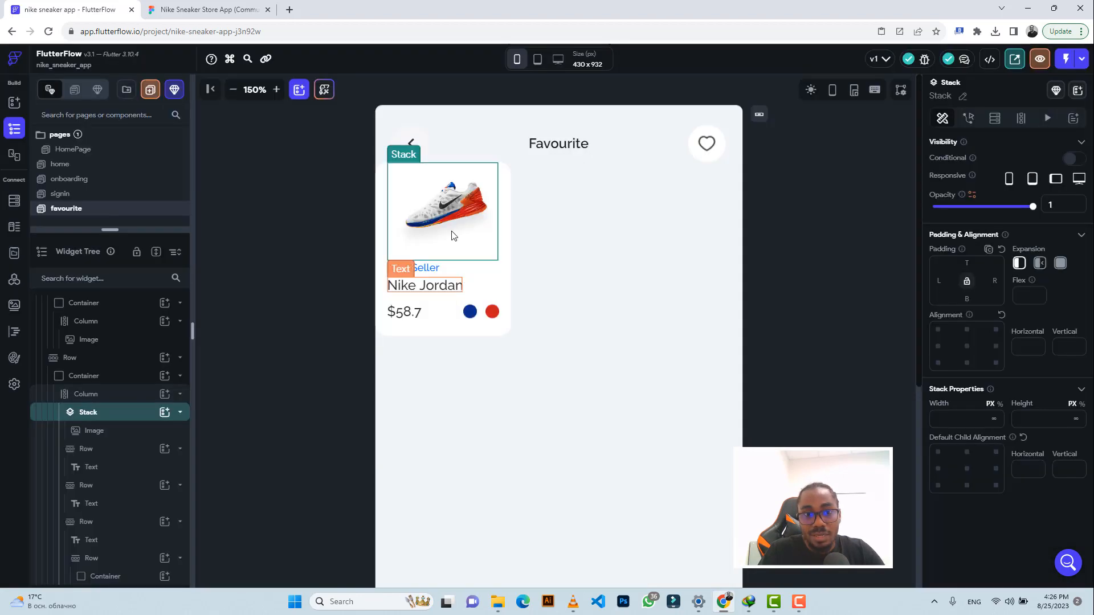
{"action": "left_click", "coordinate": [164, 412]}
{"action": "left_click", "coordinate": [225, 459]}
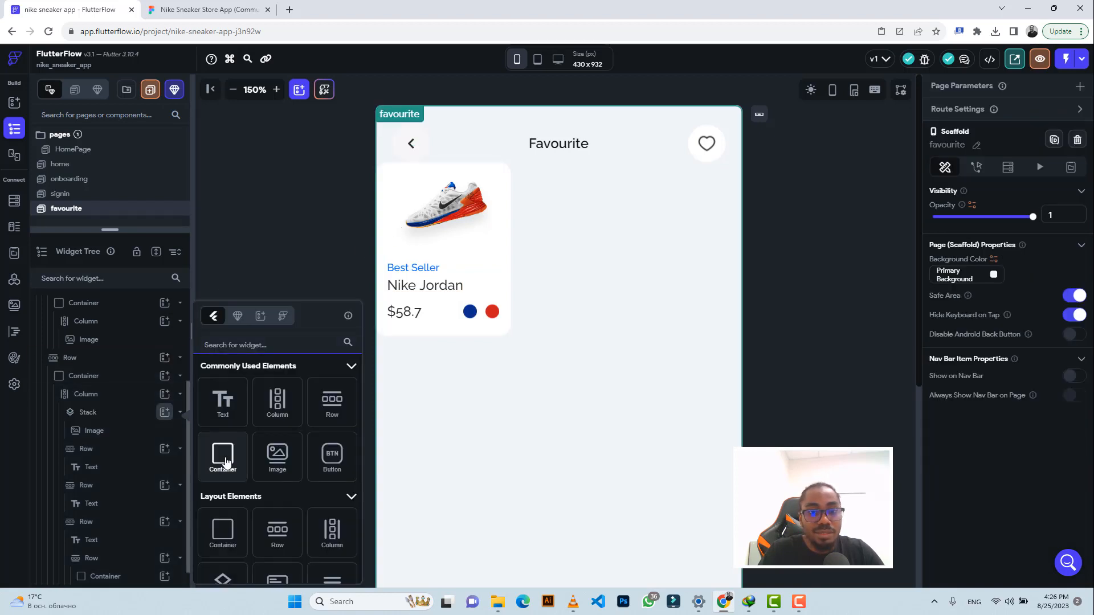
{"action": "left_click", "coordinate": [224, 459]}
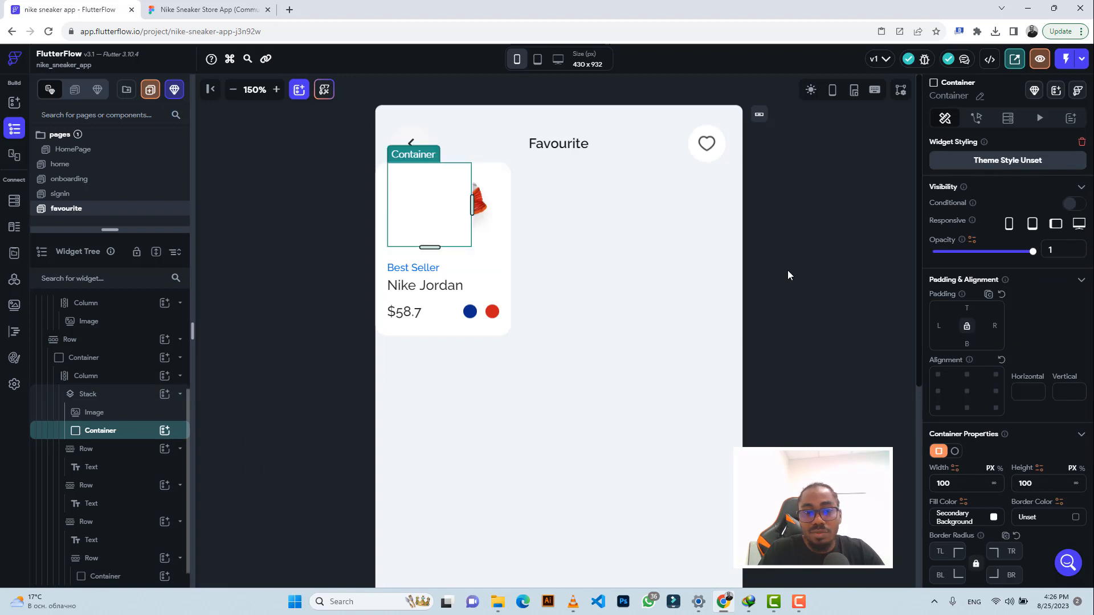
Make the stacked container circular with a diameter of 28 and fill colour #F7F7F9, and add a Column inside it
{"action": "left_click", "coordinate": [955, 452]}
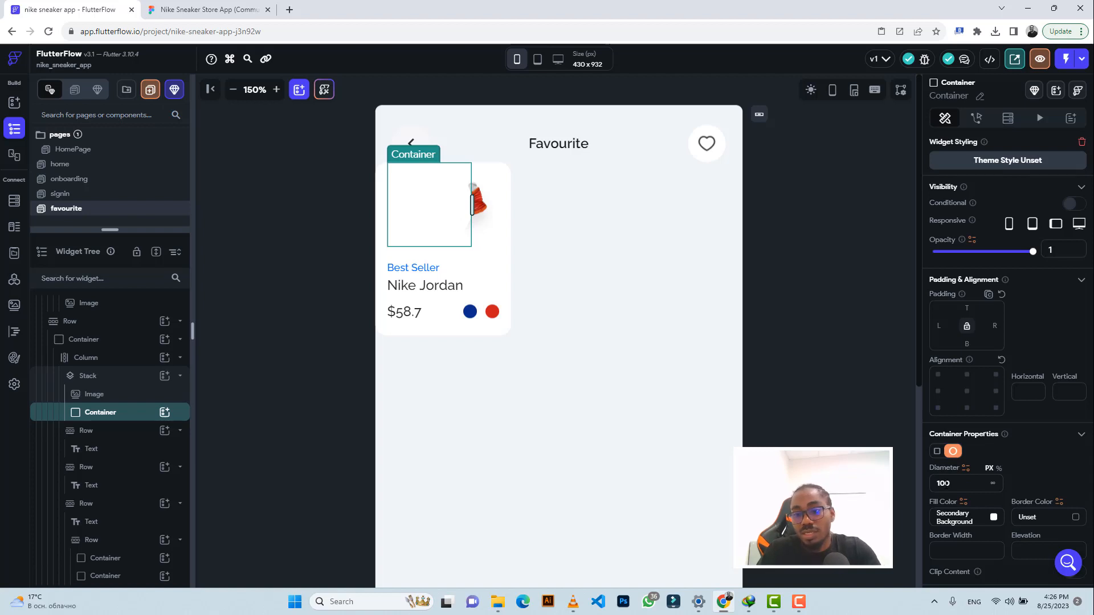
{"action": "double_click", "coordinate": [943, 483]}
{"action": "type", "text": "28"}
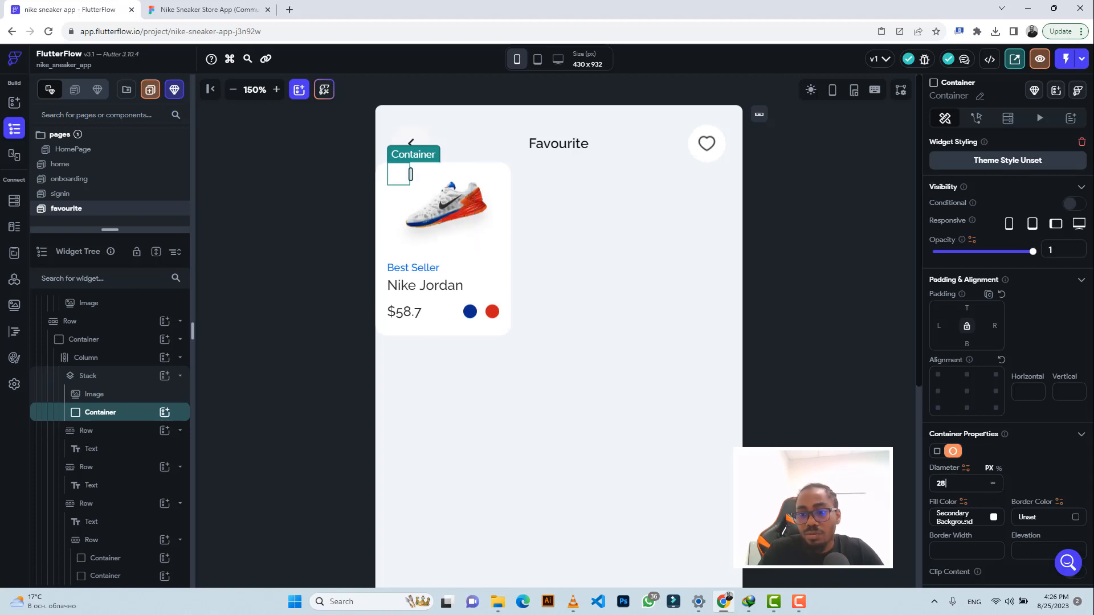
{"action": "left_click", "coordinate": [963, 517]}
{"action": "key", "text": "ctrl+v"}
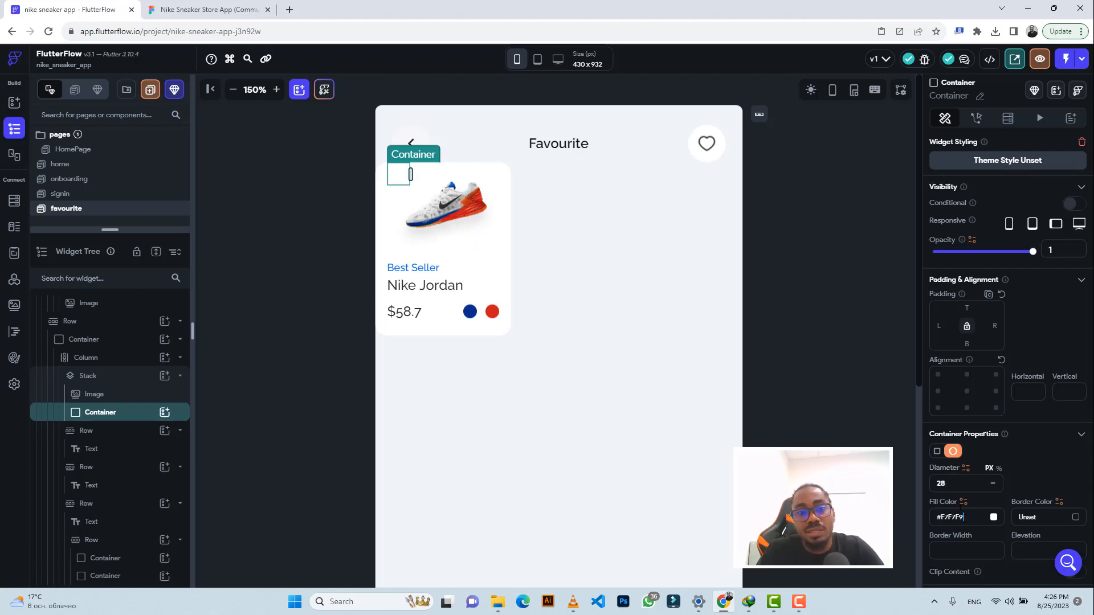
{"action": "key", "text": "Return"}
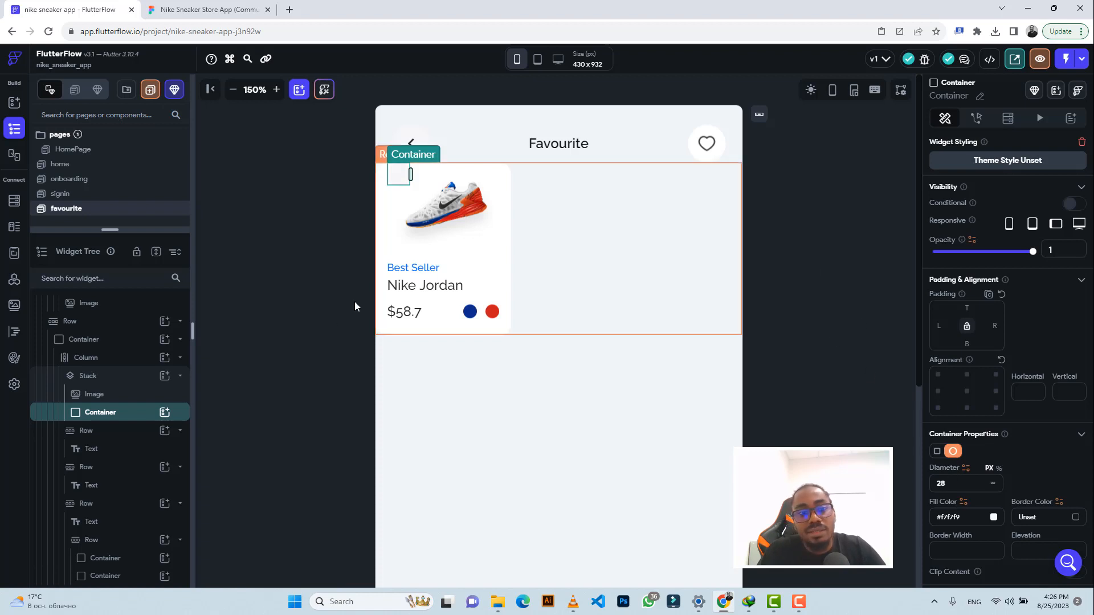
{"action": "left_click", "coordinate": [164, 412]}
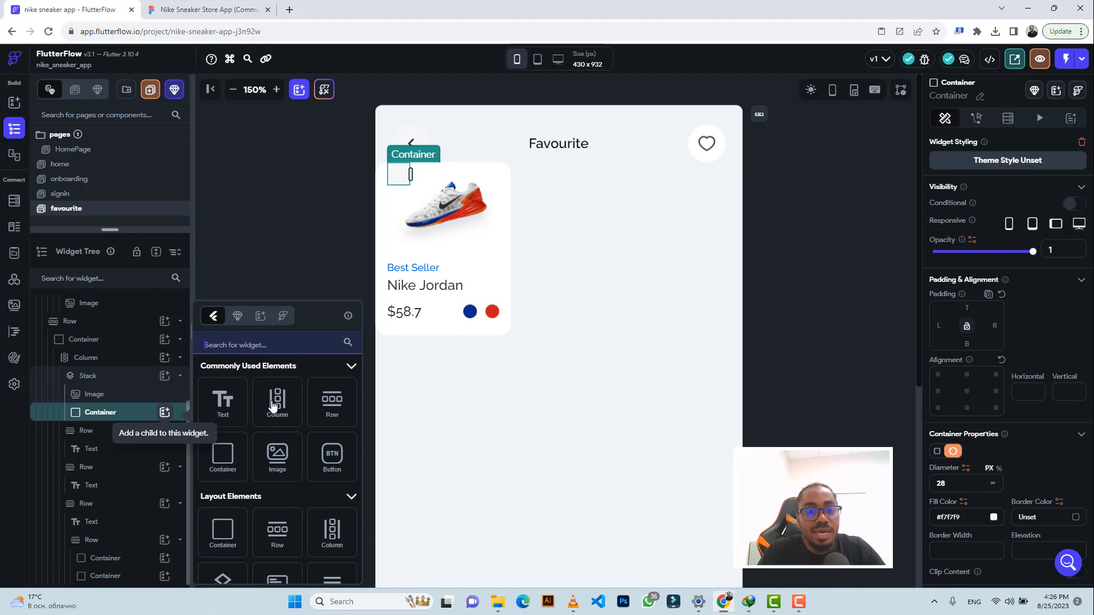
{"action": "left_click", "coordinate": [275, 402]}
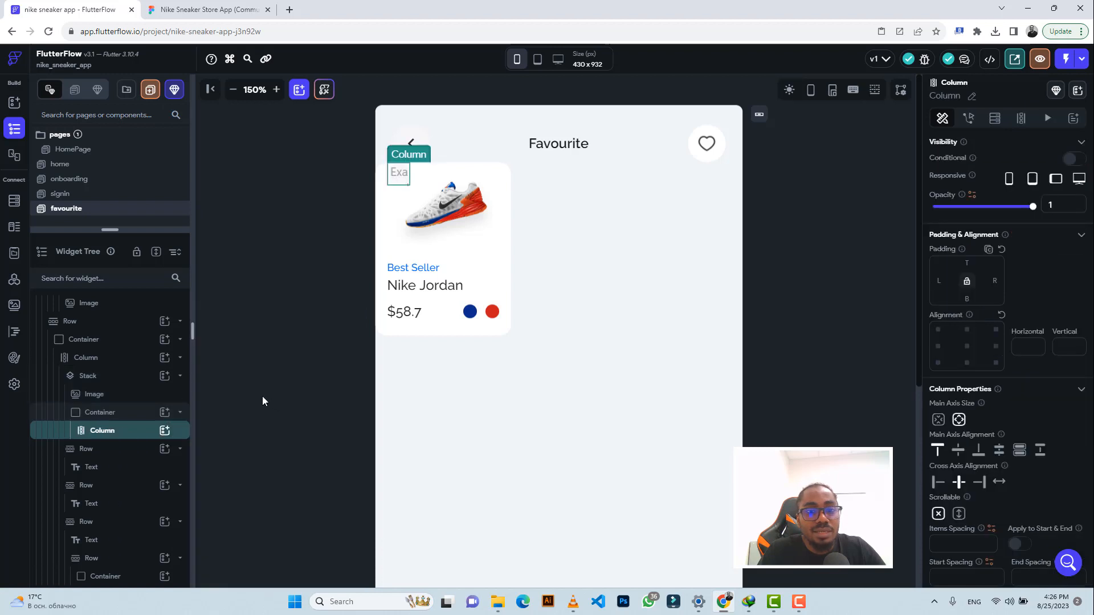
Try adding an Image to the new column, inspect the heart graphic in Figma, and delete the image again
{"action": "left_click", "coordinate": [164, 430]}
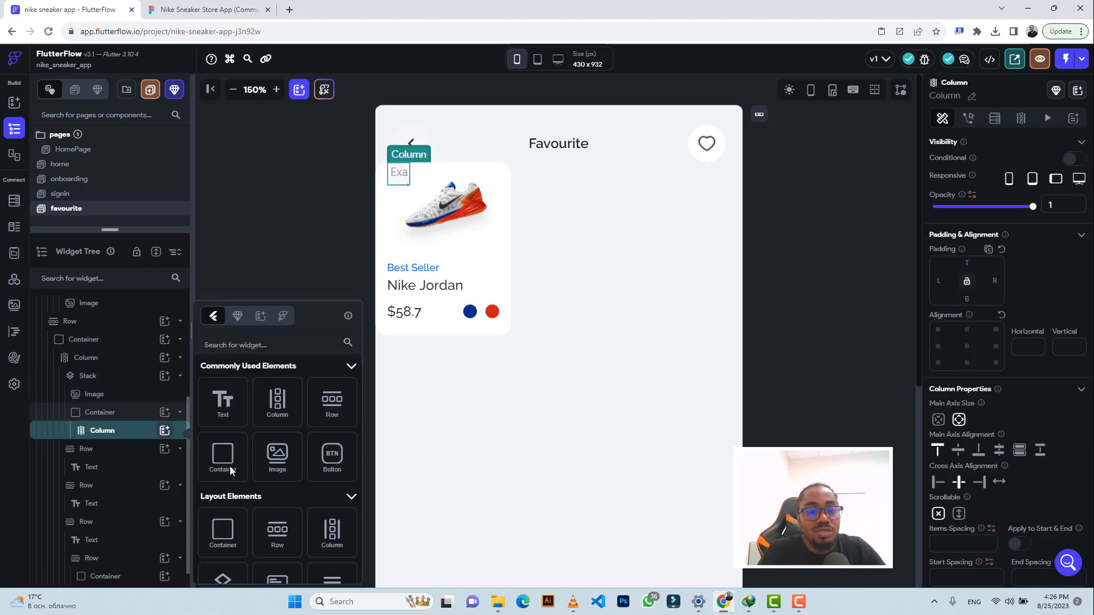
{"action": "left_click", "coordinate": [277, 456]}
{"action": "left_click", "coordinate": [208, 11]}
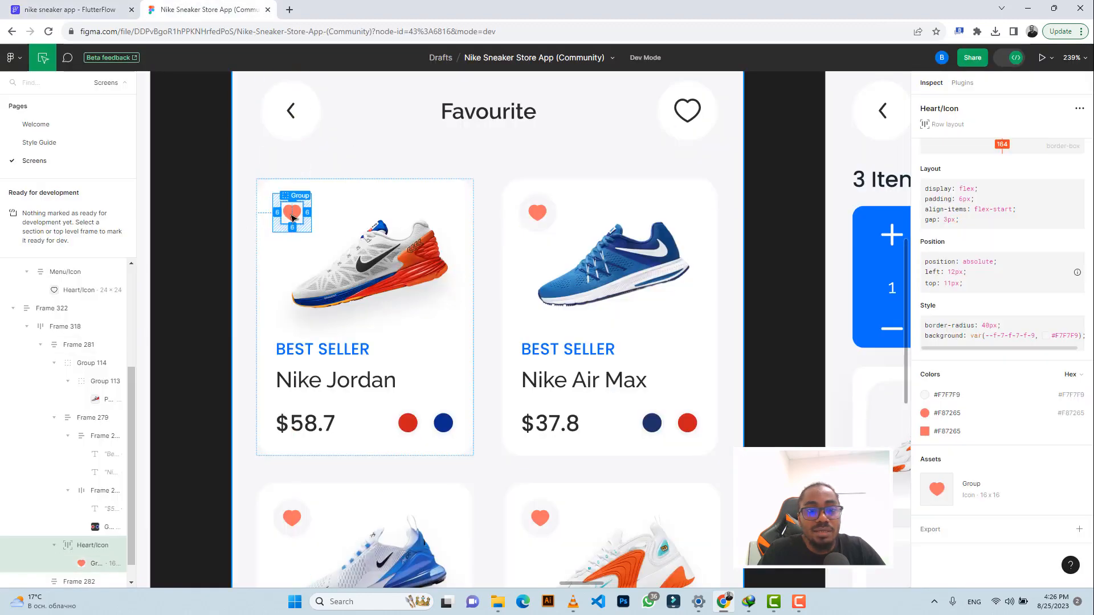
{"action": "left_click", "coordinate": [296, 216]}
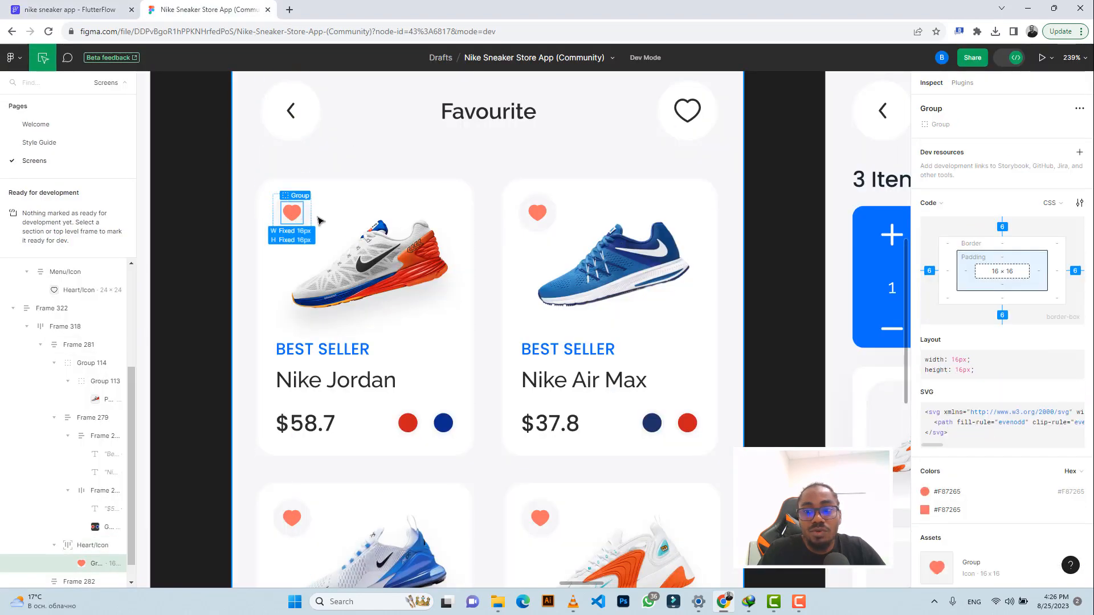
{"action": "left_click", "coordinate": [56, 12]}
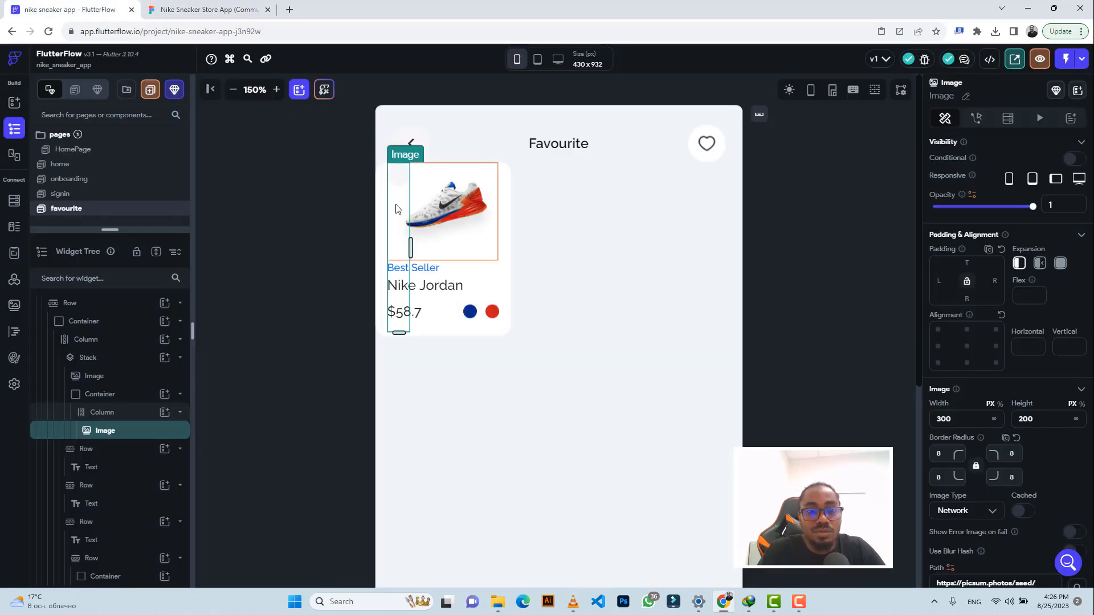
{"action": "key", "text": "Delete"}
Add an Icon widget to the column inside the circular container over the sneaker image
{"action": "left_click", "coordinate": [404, 177]}
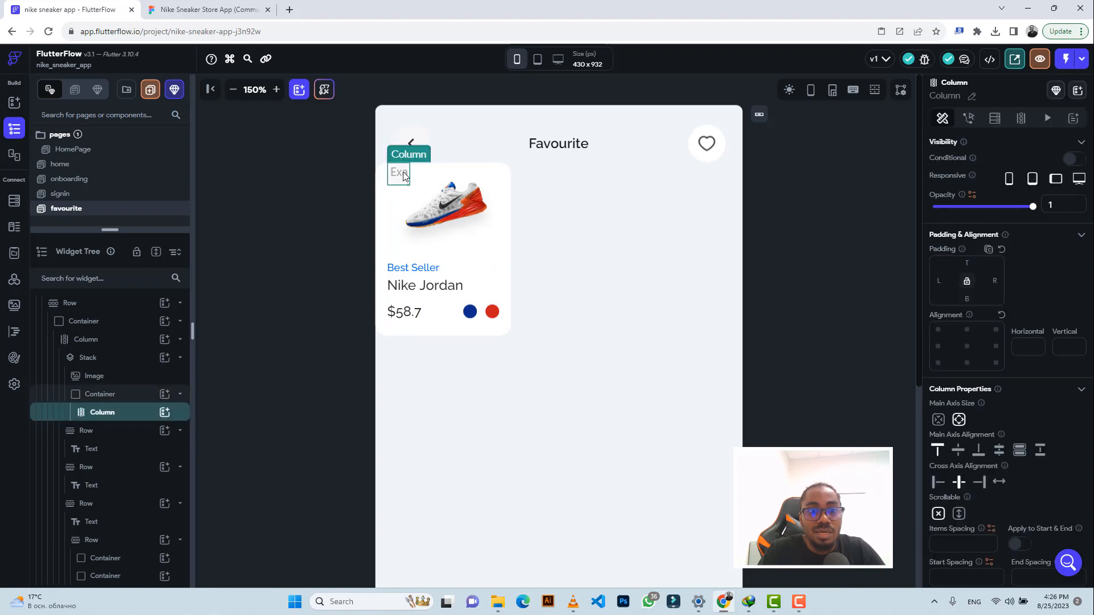
{"action": "left_click", "coordinate": [164, 414]}
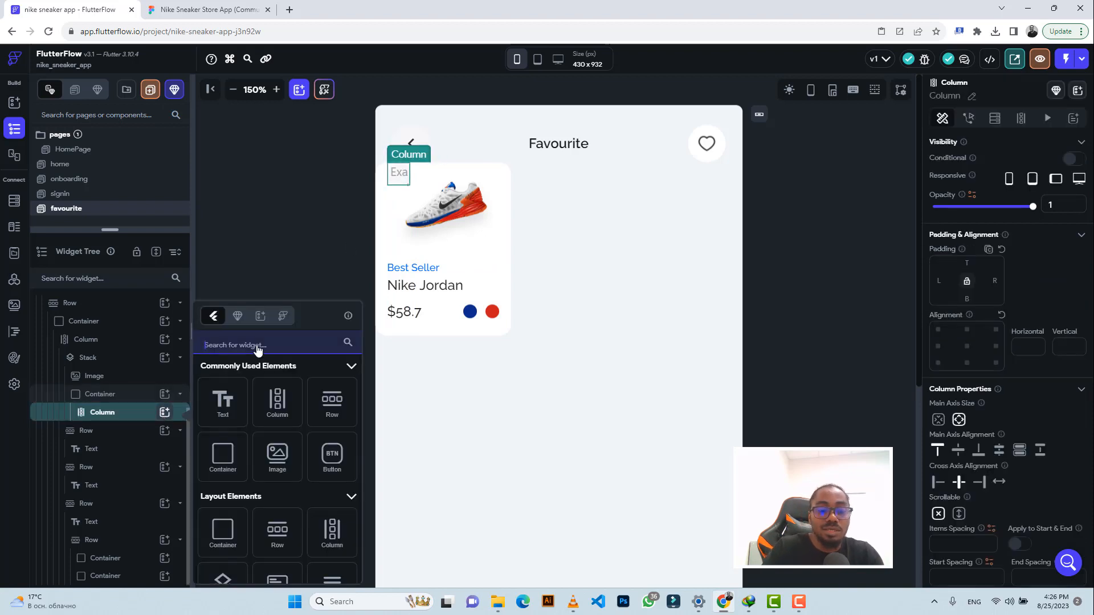
{"action": "type", "text": "icon"}
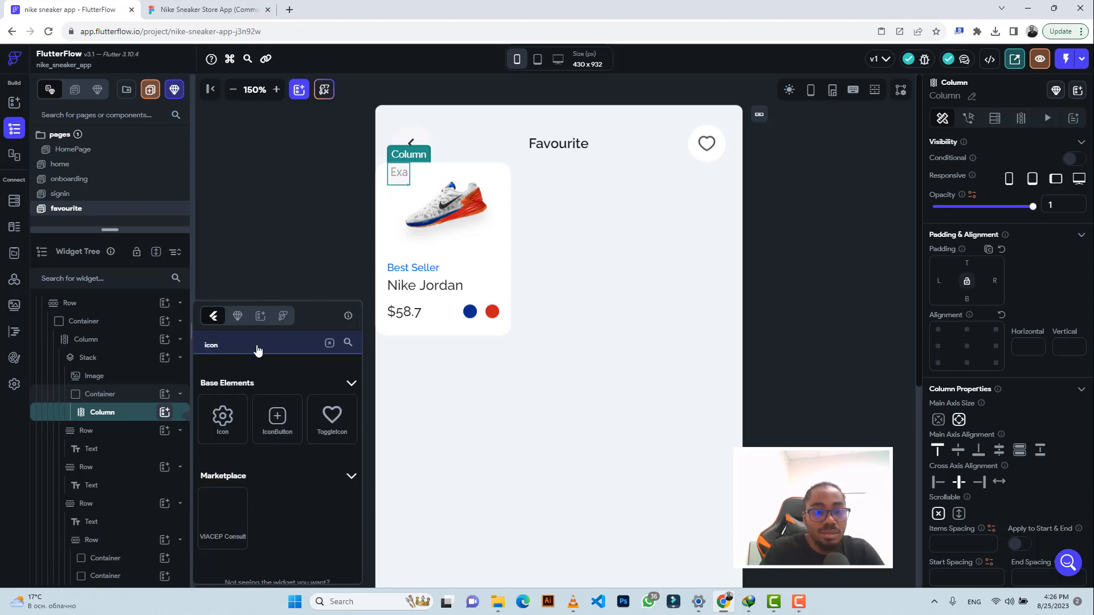
{"action": "left_click", "coordinate": [223, 424]}
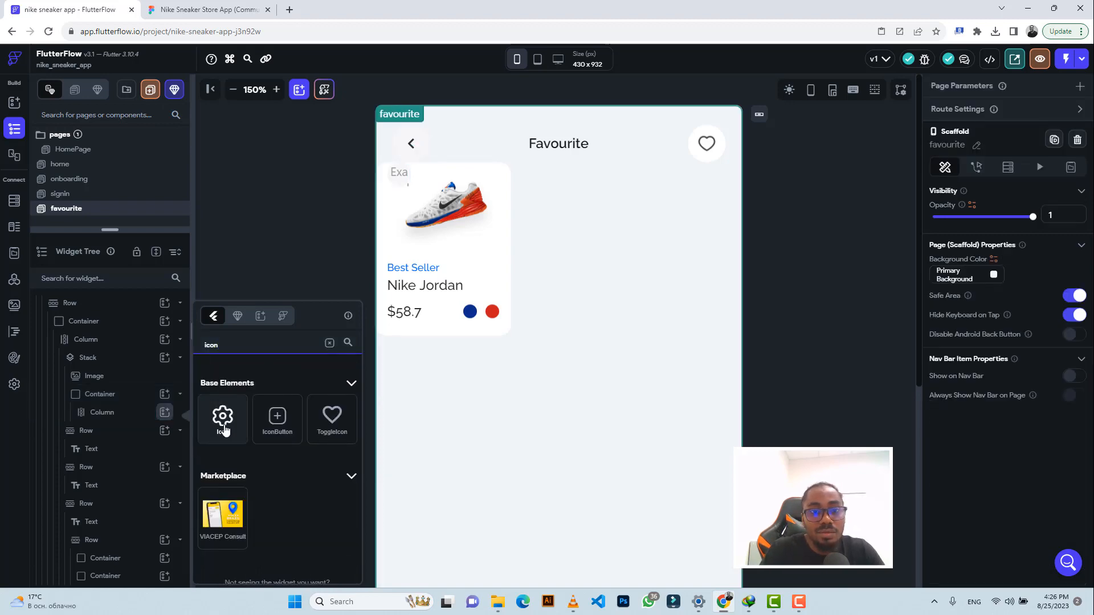
Copy the heart's colour from Figma, then in FlutterFlow set the new icon's size to 16 and its colour to #F87265
{"action": "left_click", "coordinate": [188, 11]}
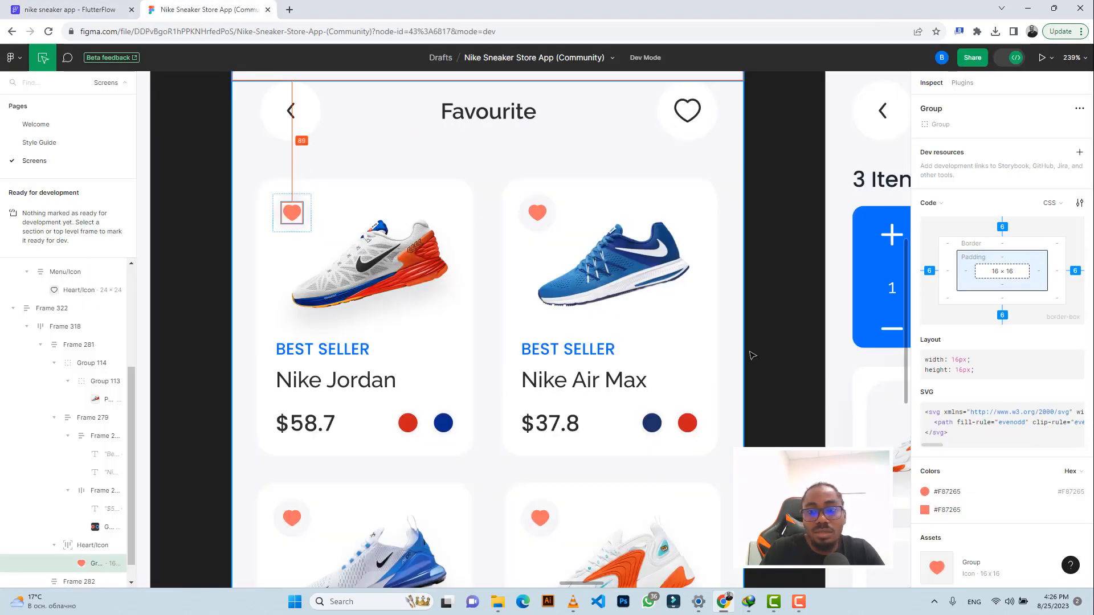
{"action": "left_click", "coordinate": [946, 492]}
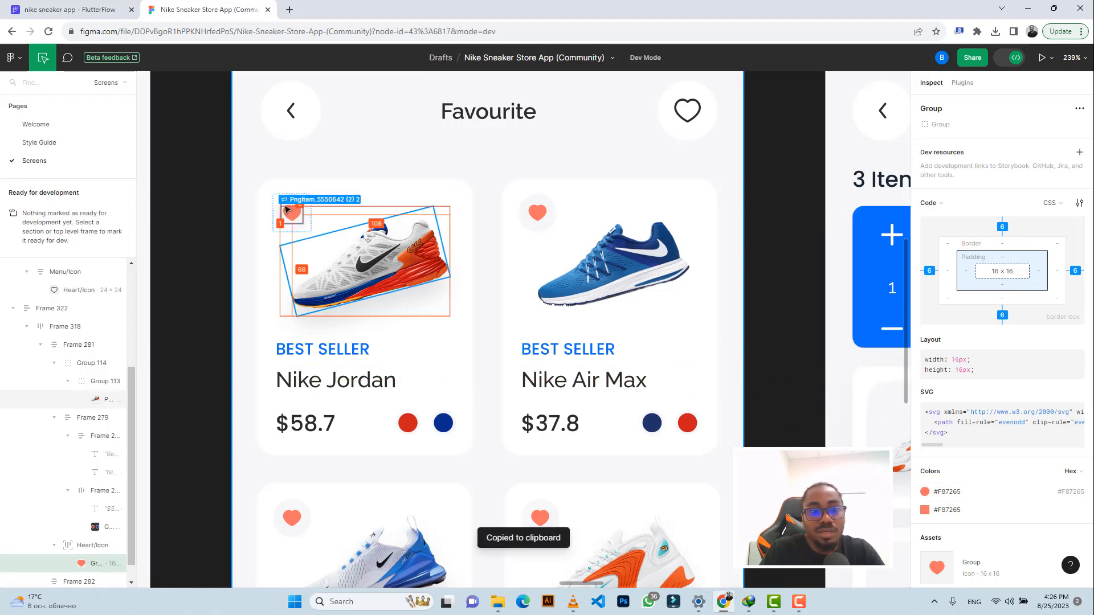
{"action": "left_click", "coordinate": [79, 10]}
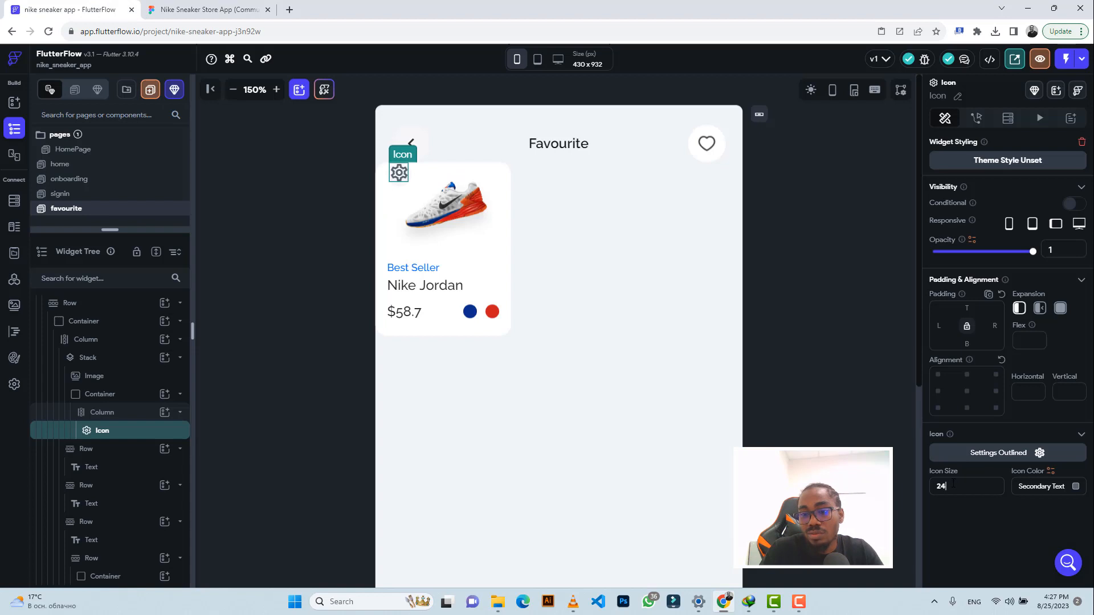
{"action": "type", "text": "16"}
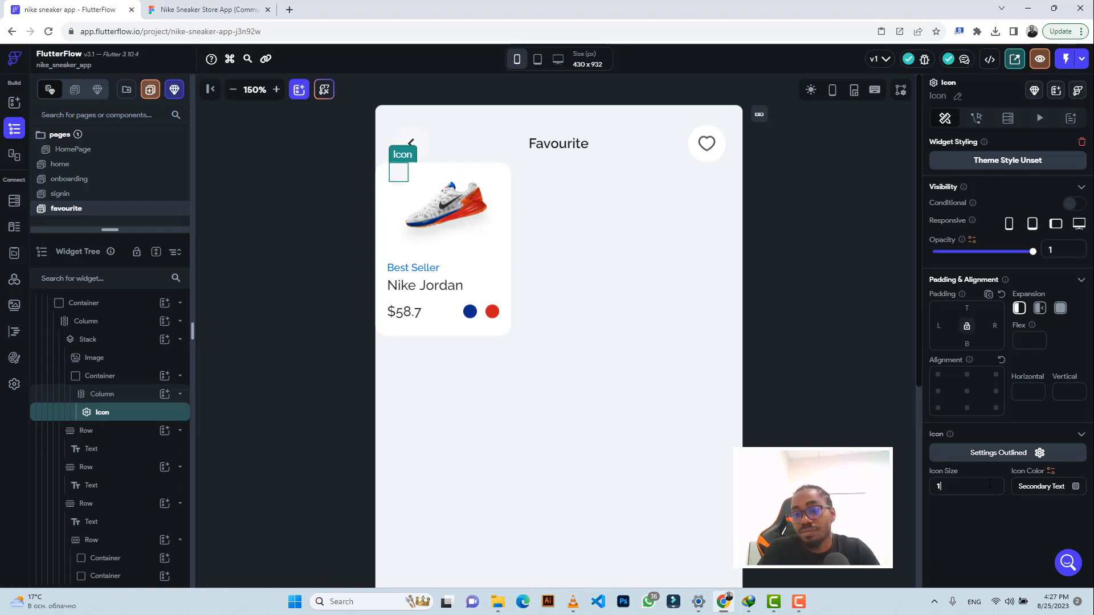
{"action": "left_click", "coordinate": [1048, 488]}
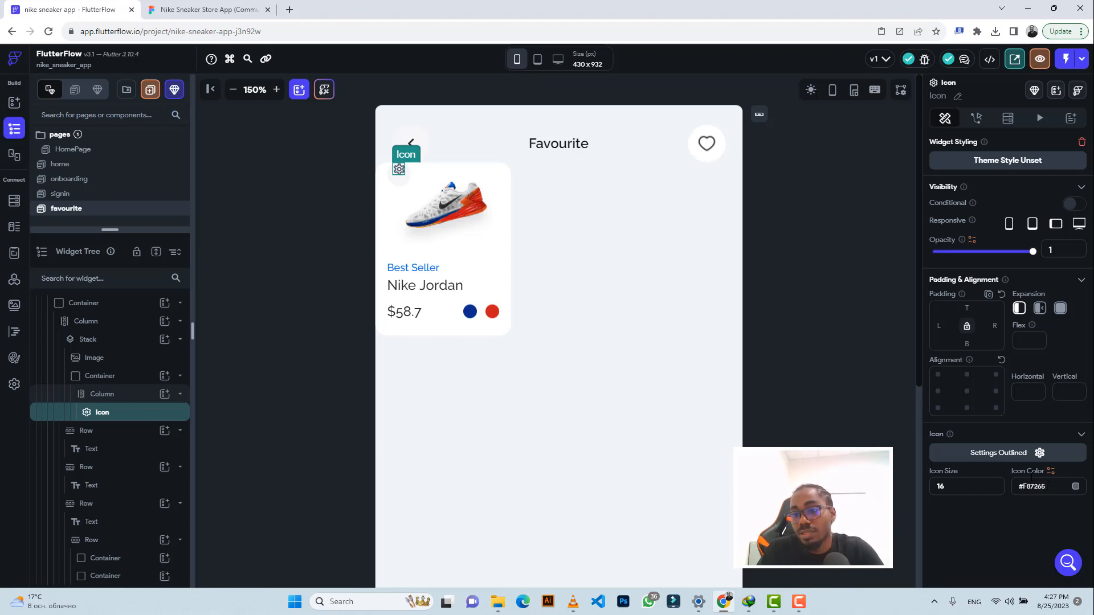
{"action": "key", "text": "Return"}
Search the icon library for heart and change the icon to the filled Favorite Rounded heart
{"action": "left_click", "coordinate": [1013, 456]}
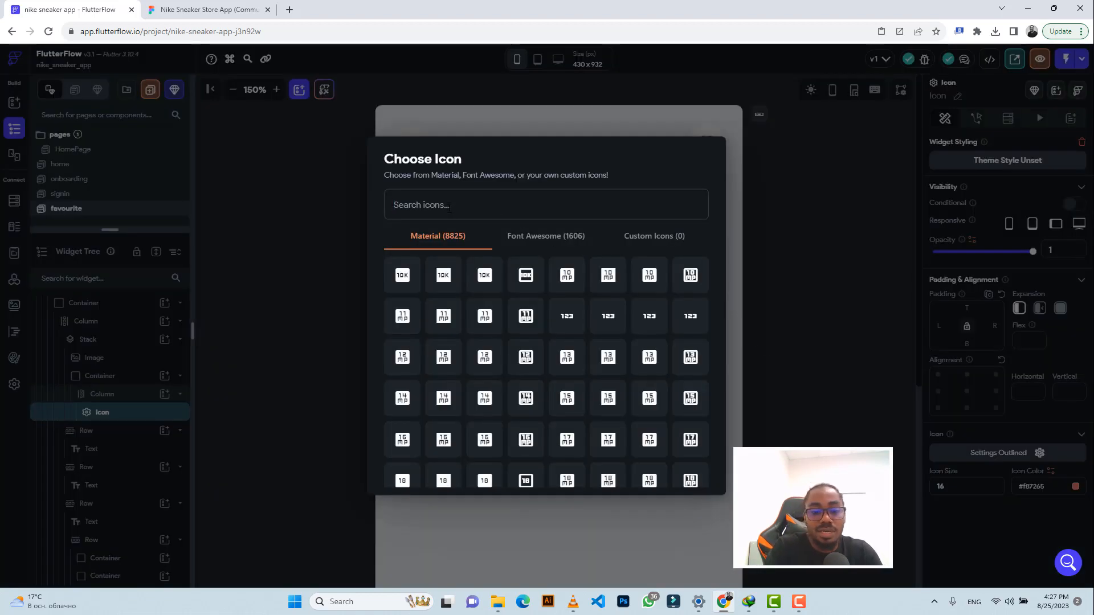
{"action": "type", "text": "heart"}
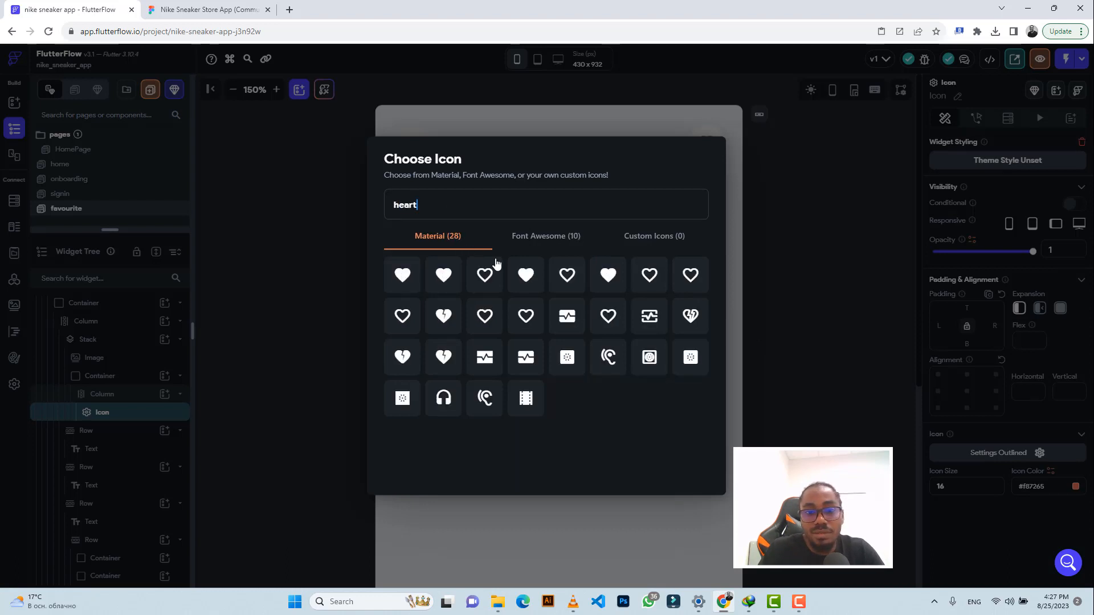
{"action": "left_click", "coordinate": [526, 274]}
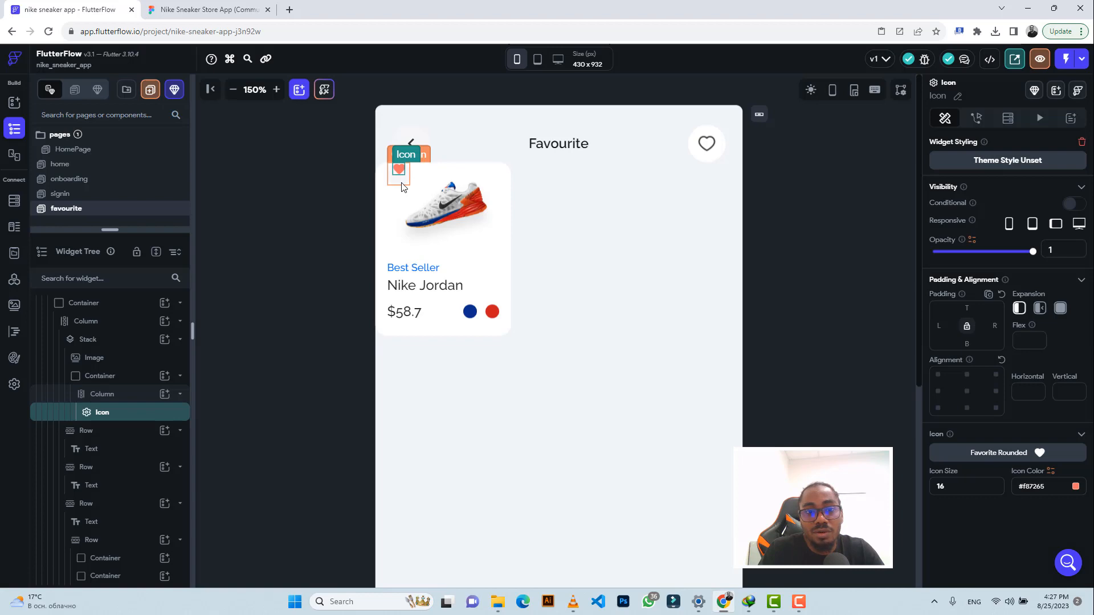
Centre the heart's column along its main axis and set its top padding to 11, checking the heart's spacing in Figma
{"action": "left_click", "coordinate": [403, 187]}
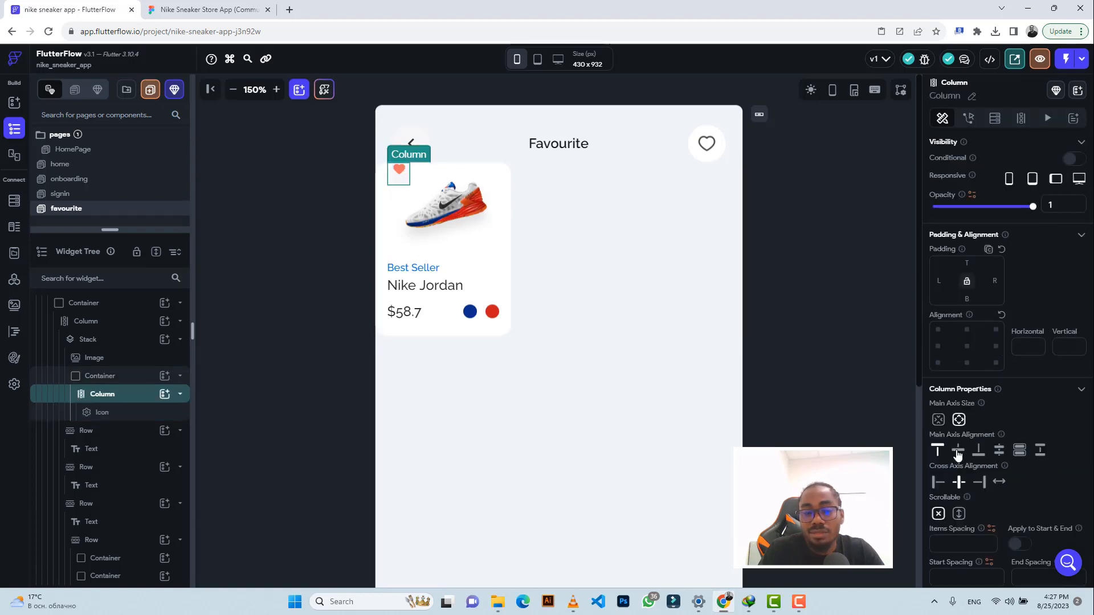
{"action": "left_click", "coordinate": [203, 10]}
{"action": "left_click", "coordinate": [302, 197]}
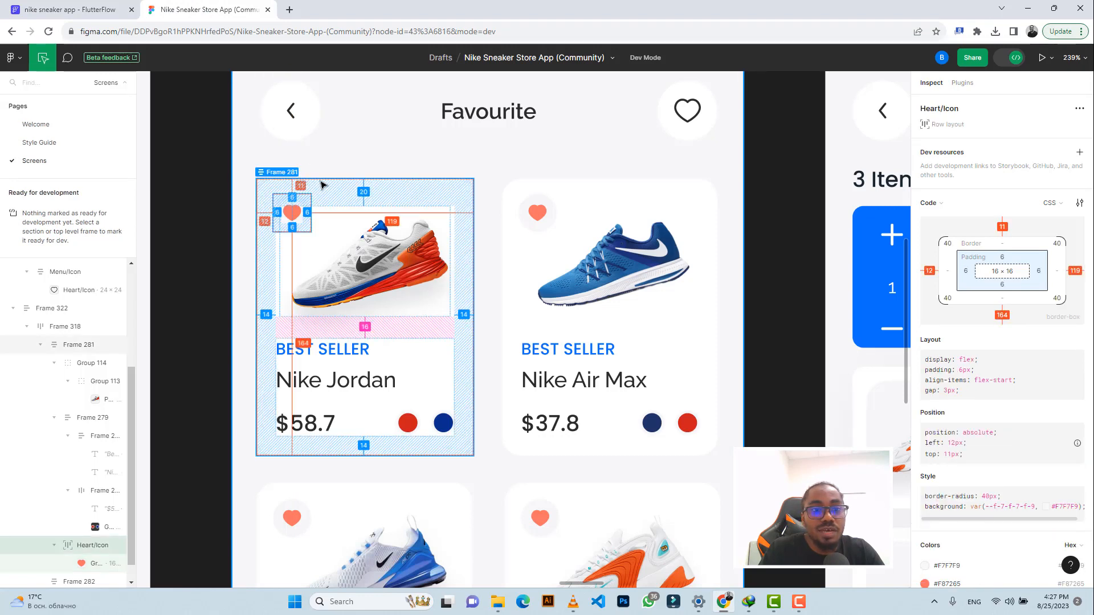
{"action": "left_click", "coordinate": [74, 10]}
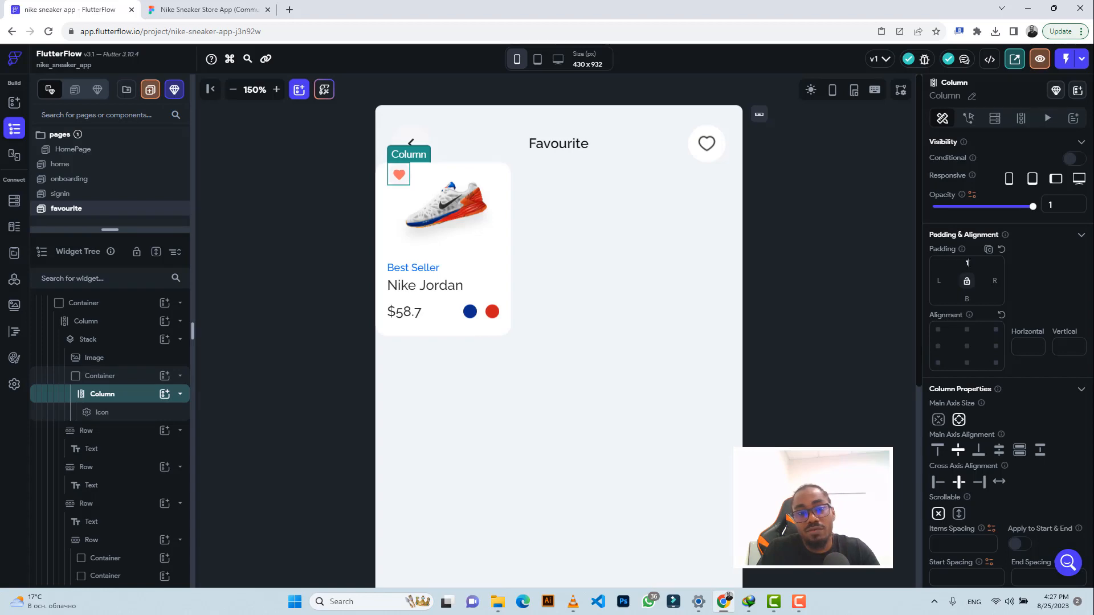
{"action": "left_click", "coordinate": [188, 9]}
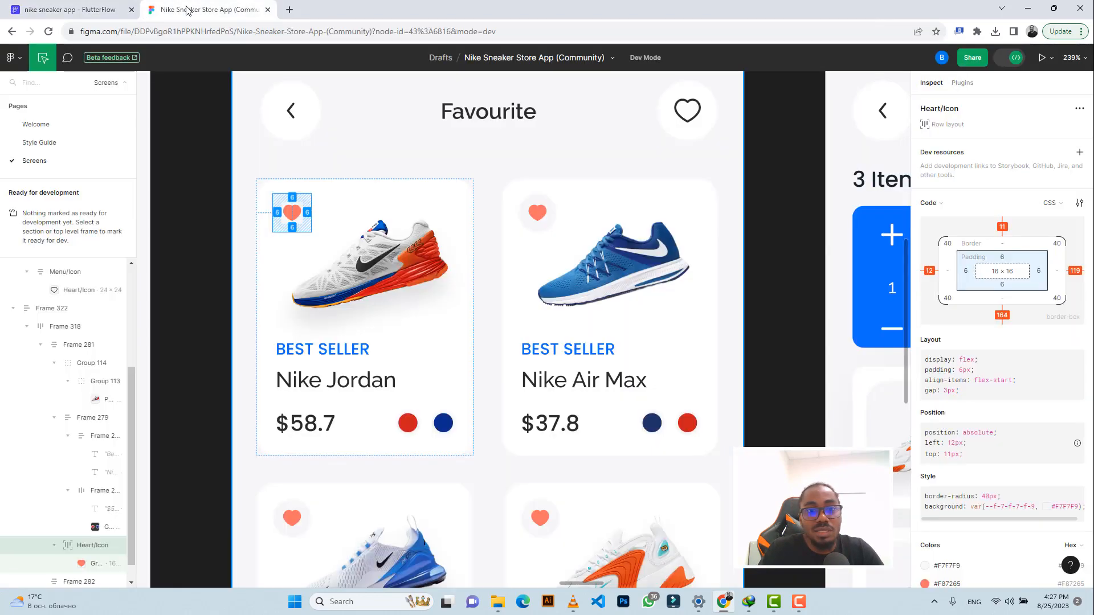
{"action": "left_click", "coordinate": [89, 16]}
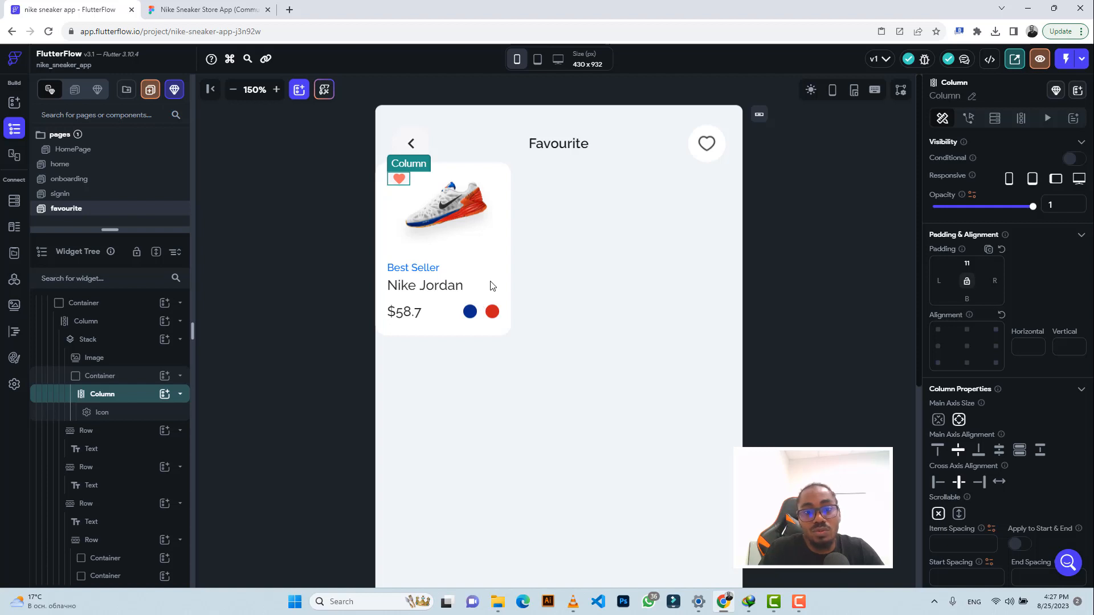
Check the gap between header and product card in Figma, and set the card row's top padding to 28
{"action": "left_click", "coordinate": [381, 331]}
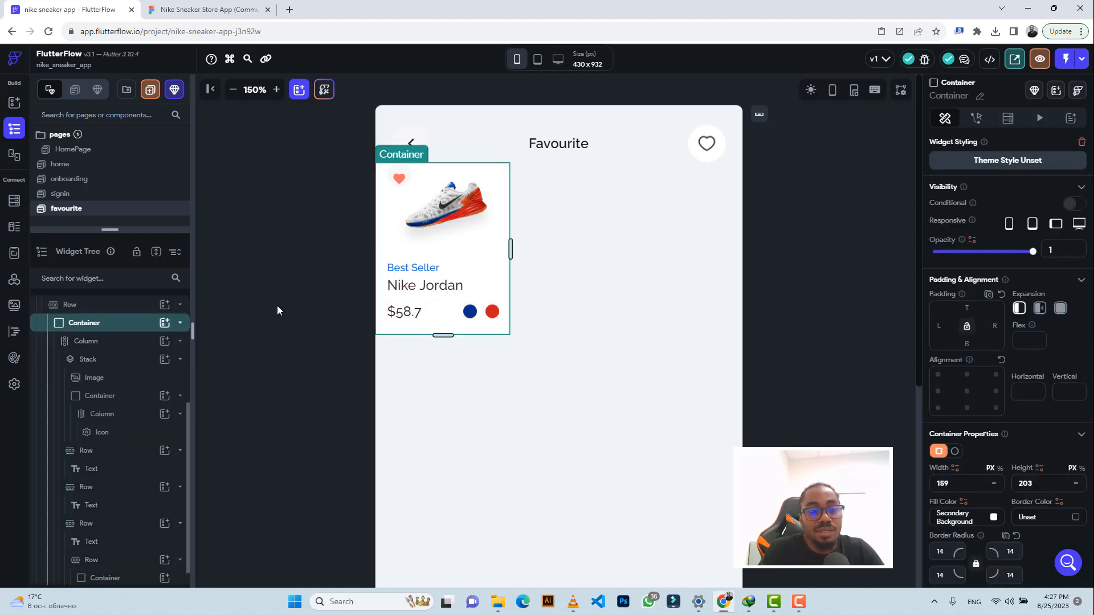
{"action": "left_click", "coordinate": [95, 306]}
{"action": "left_click", "coordinate": [161, 12]}
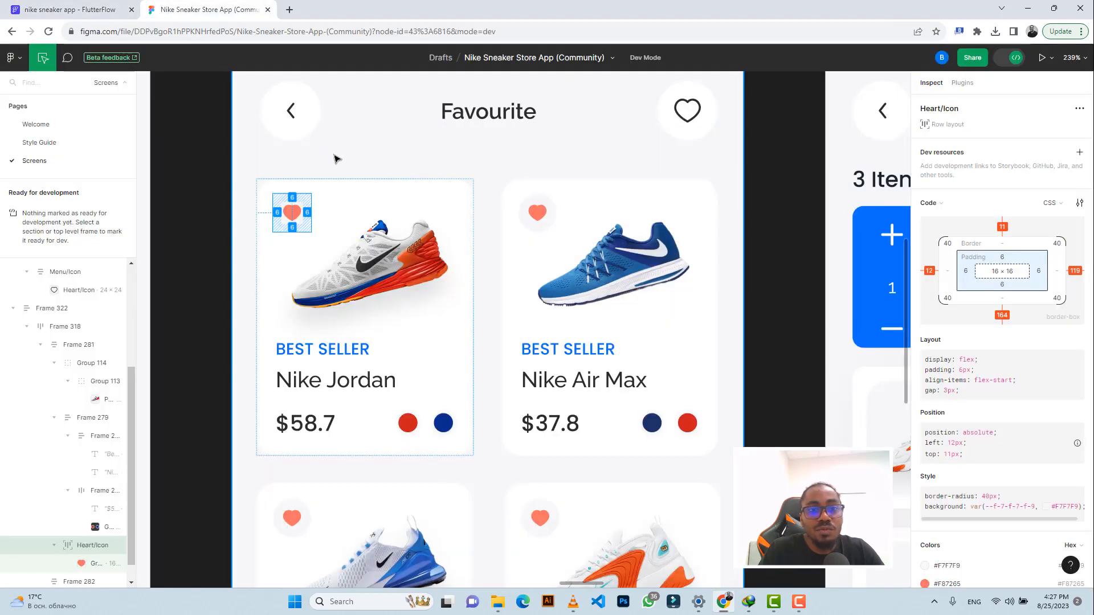
{"action": "left_click", "coordinate": [312, 181]}
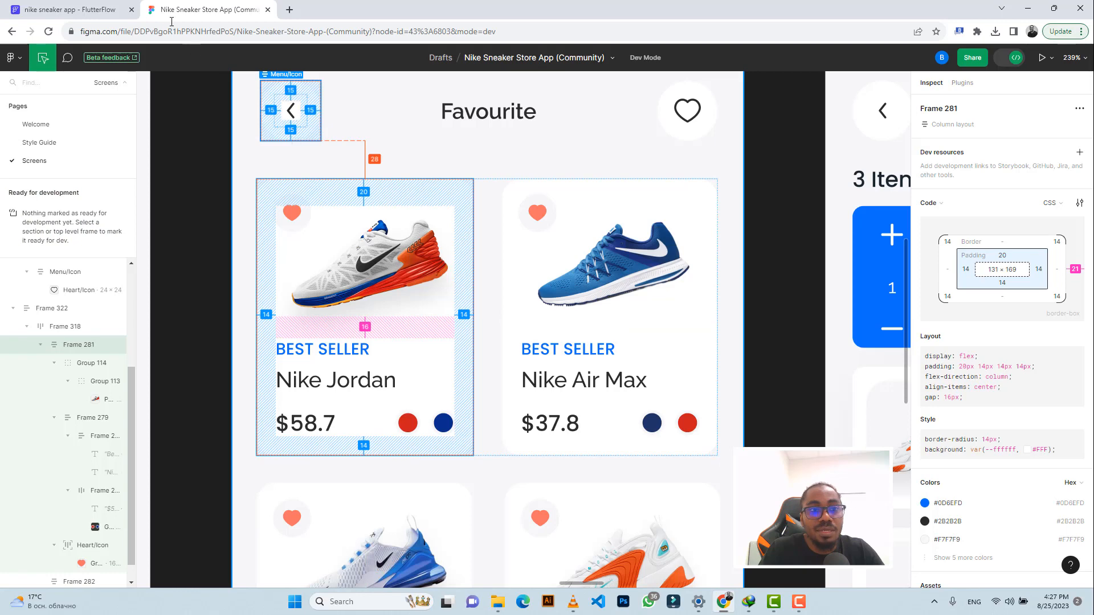
{"action": "left_click", "coordinate": [86, 11]}
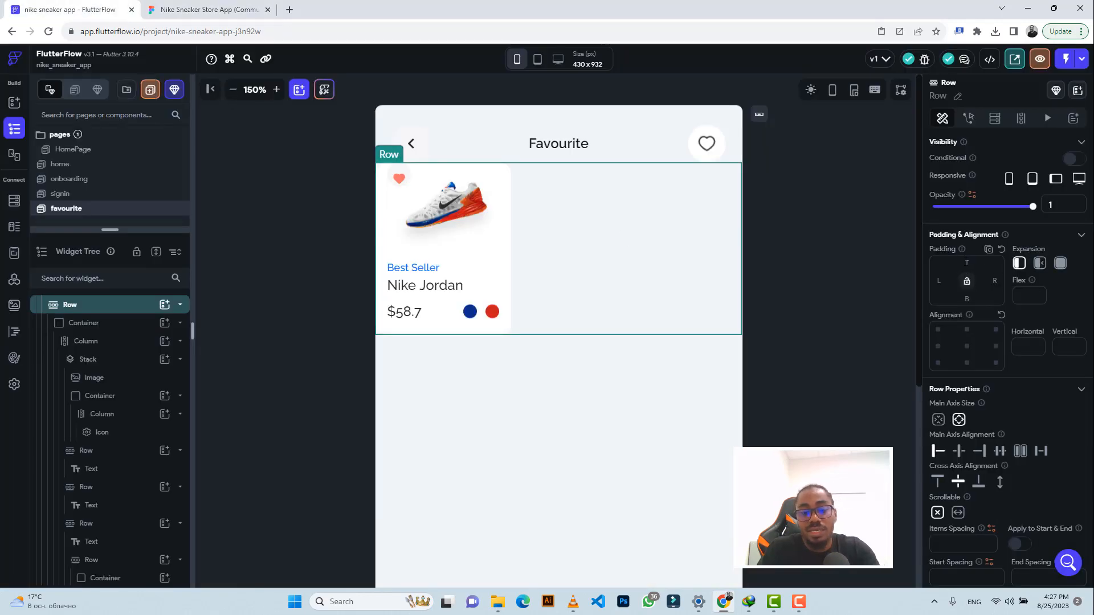
{"action": "left_click", "coordinate": [967, 262]}
{"action": "type", "text": "28"}
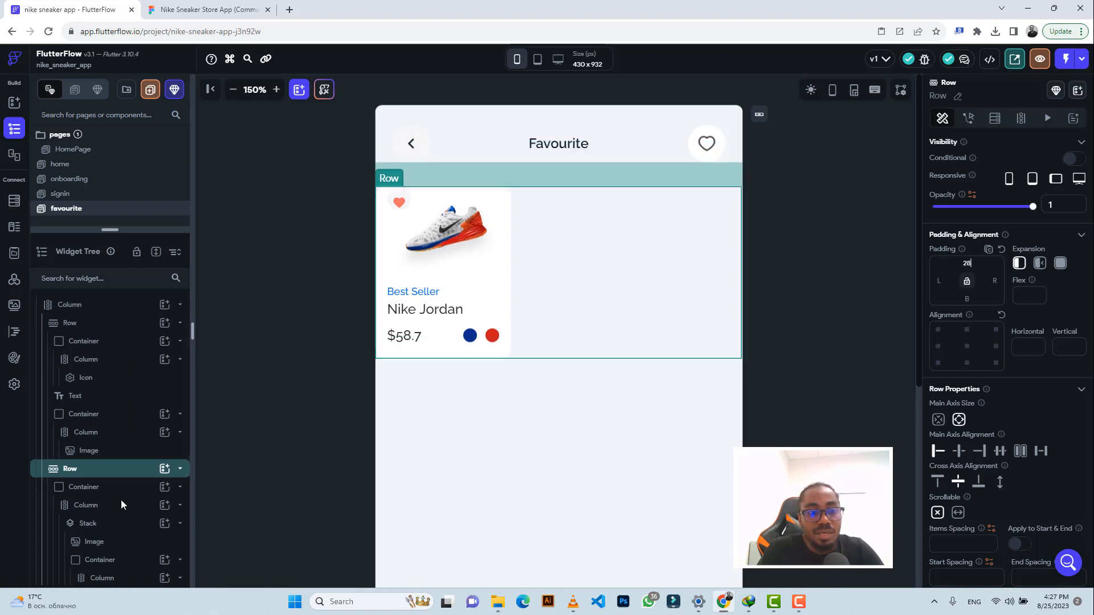
Give the card container a left padding of 20, flexible expansion and infinite width, consulting the card layout in Figma
{"action": "left_click", "coordinate": [108, 489]}
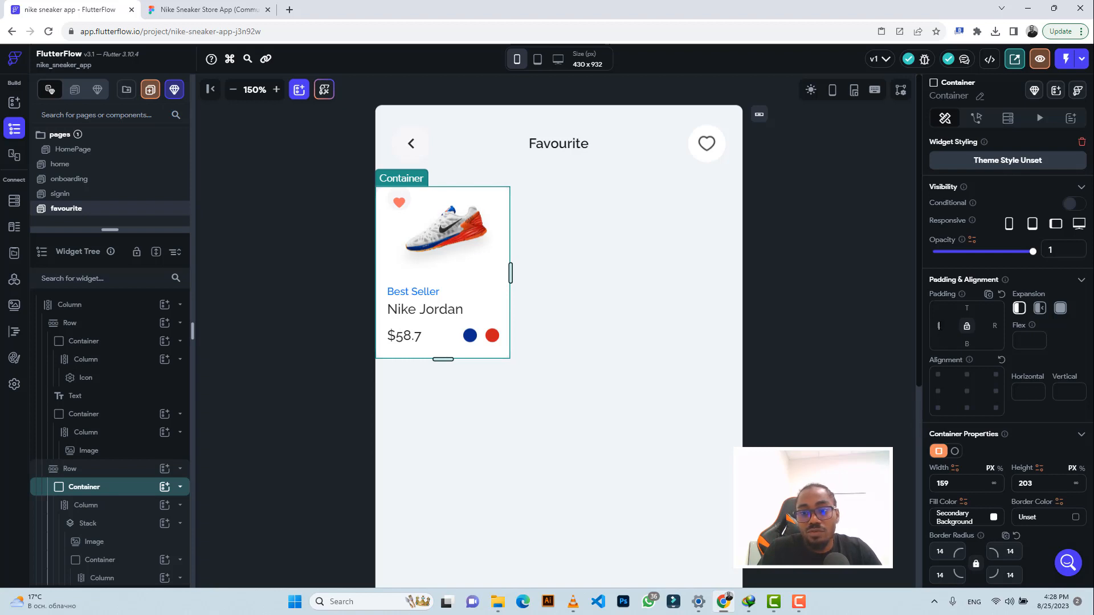
{"action": "type", "text": "20"}
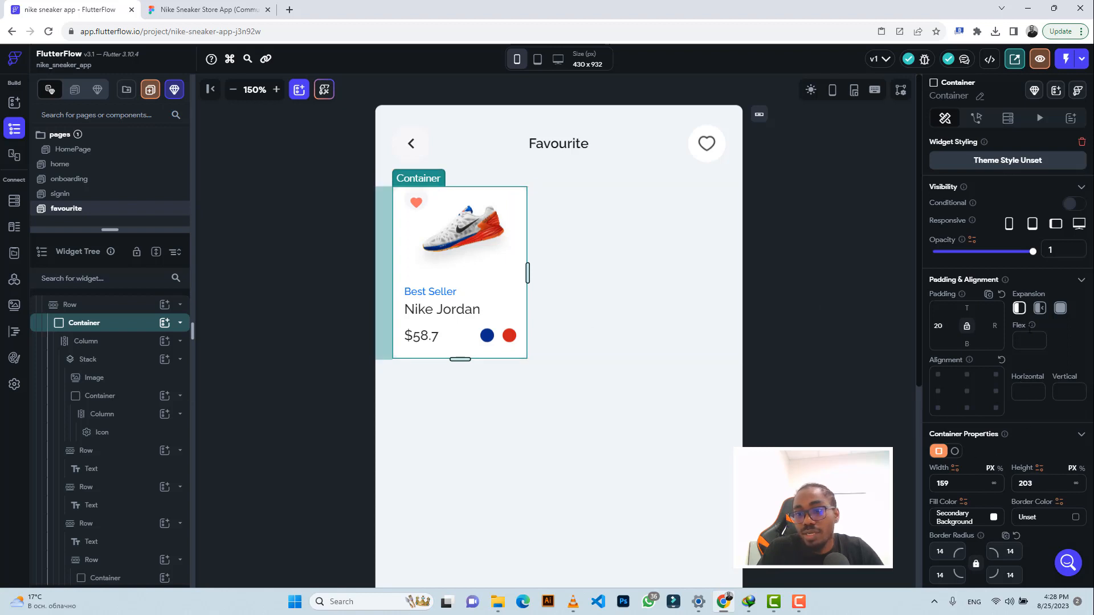
{"action": "left_click", "coordinate": [1039, 309]}
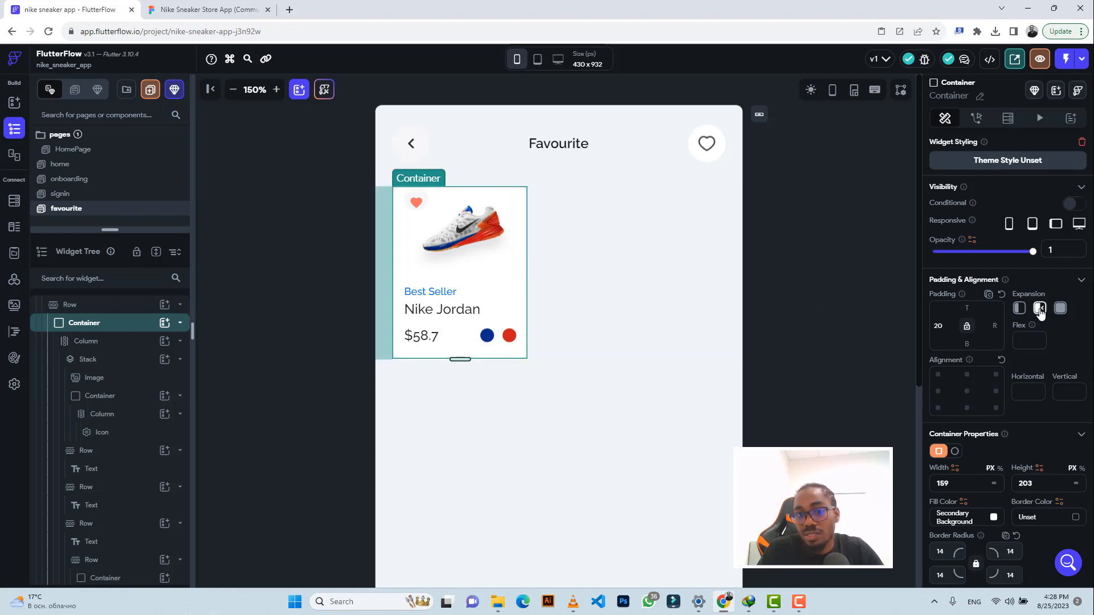
{"action": "left_click", "coordinate": [182, 9]}
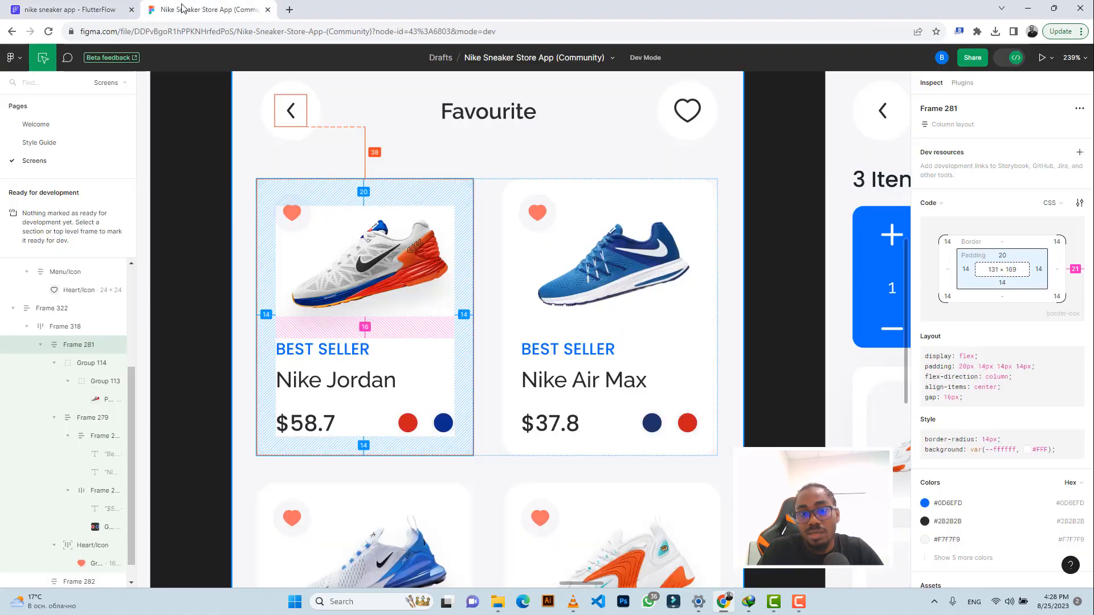
{"action": "left_click", "coordinate": [77, 10]}
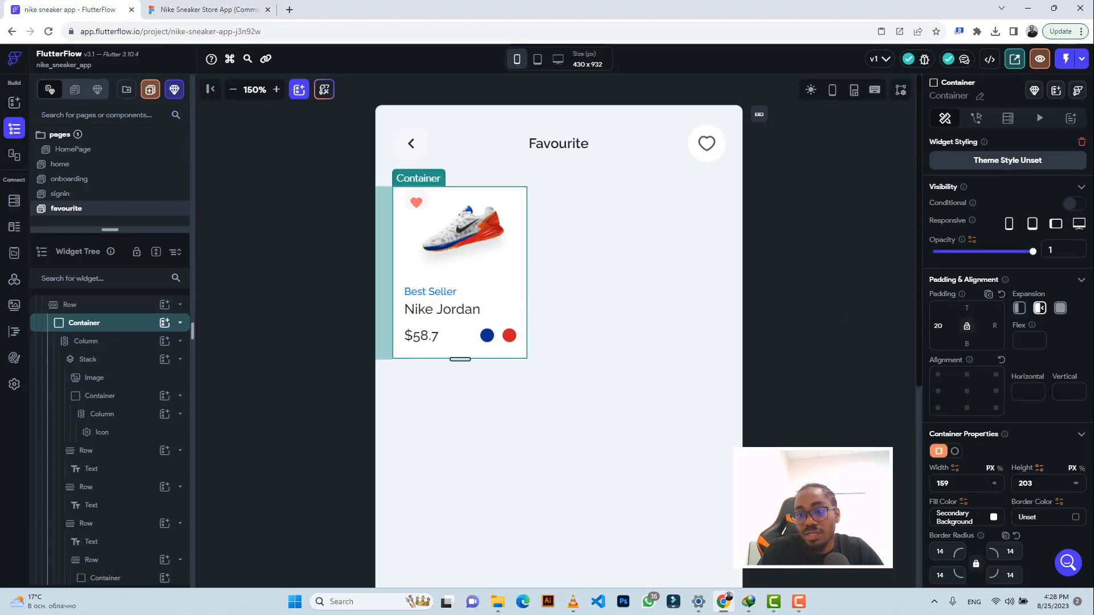
{"action": "left_click", "coordinate": [994, 483]}
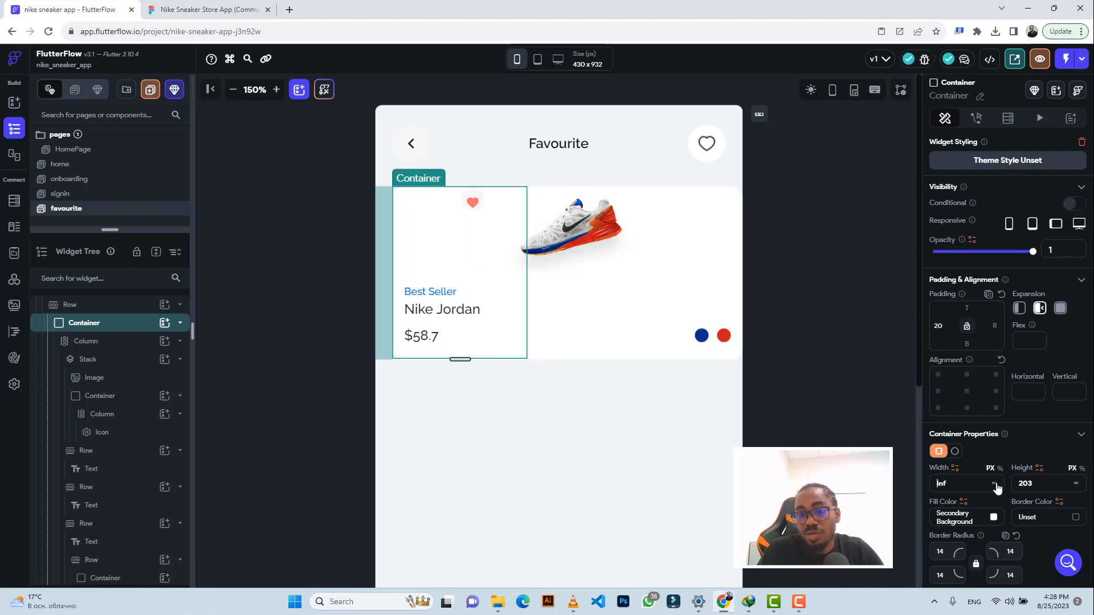
Duplicate the card container within its row and set the second card's right padding to 20
{"action": "double_click", "coordinate": [130, 328]}
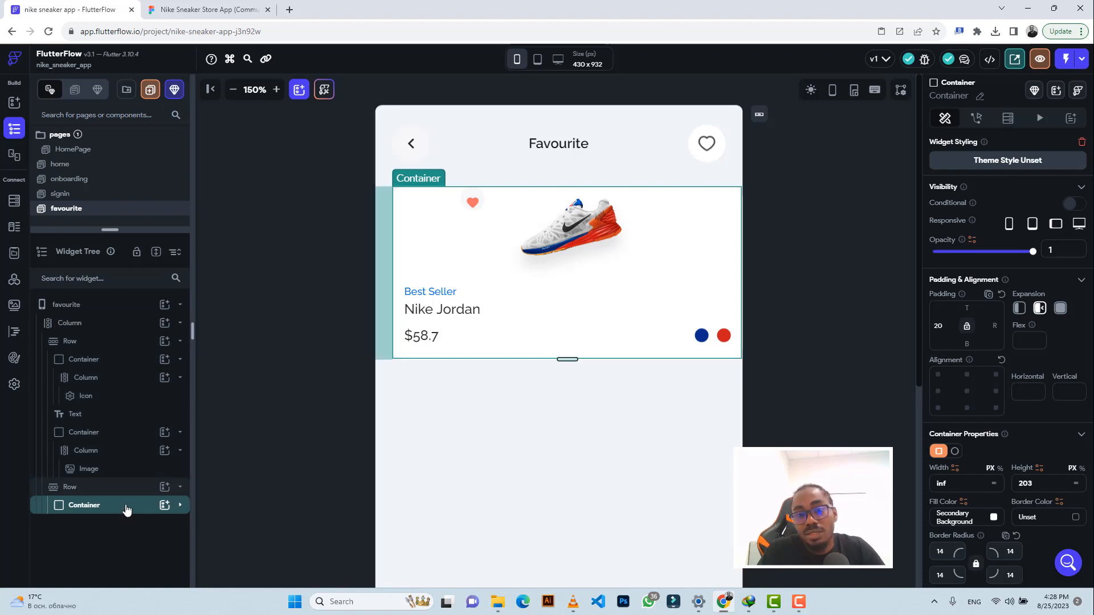
{"action": "key", "text": "ctrl+d"}
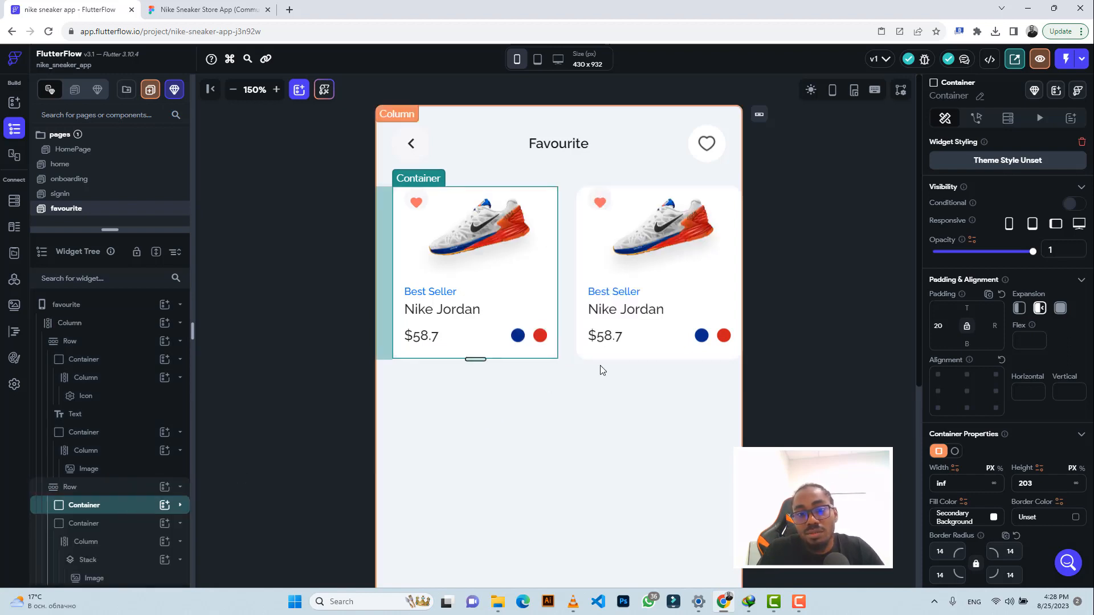
{"action": "left_click", "coordinate": [579, 358]}
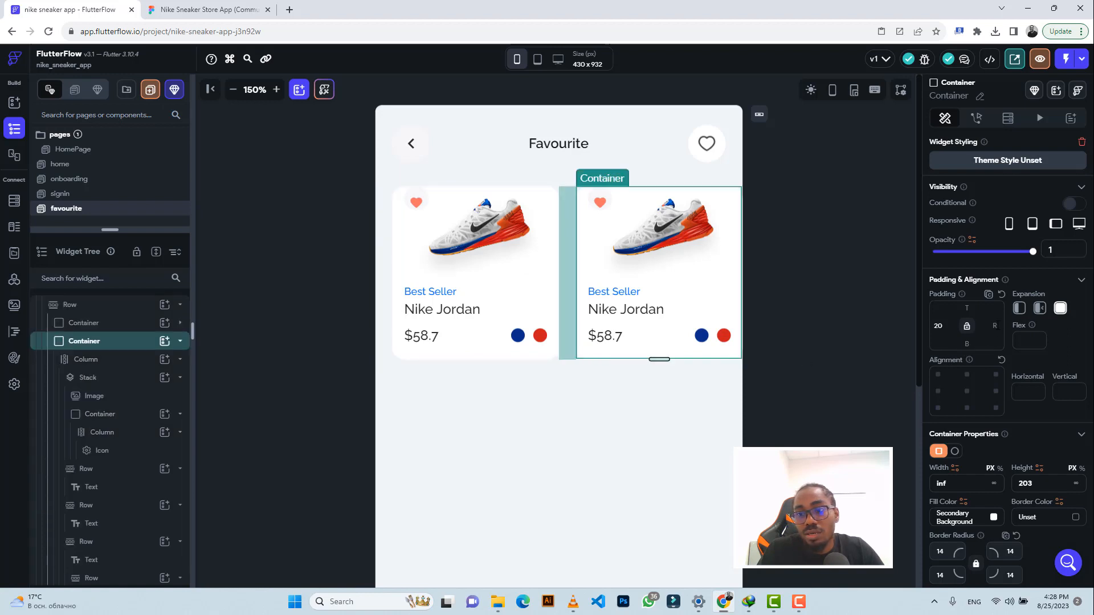
{"action": "left_click", "coordinate": [994, 325]}
{"action": "type", "text": "20"}
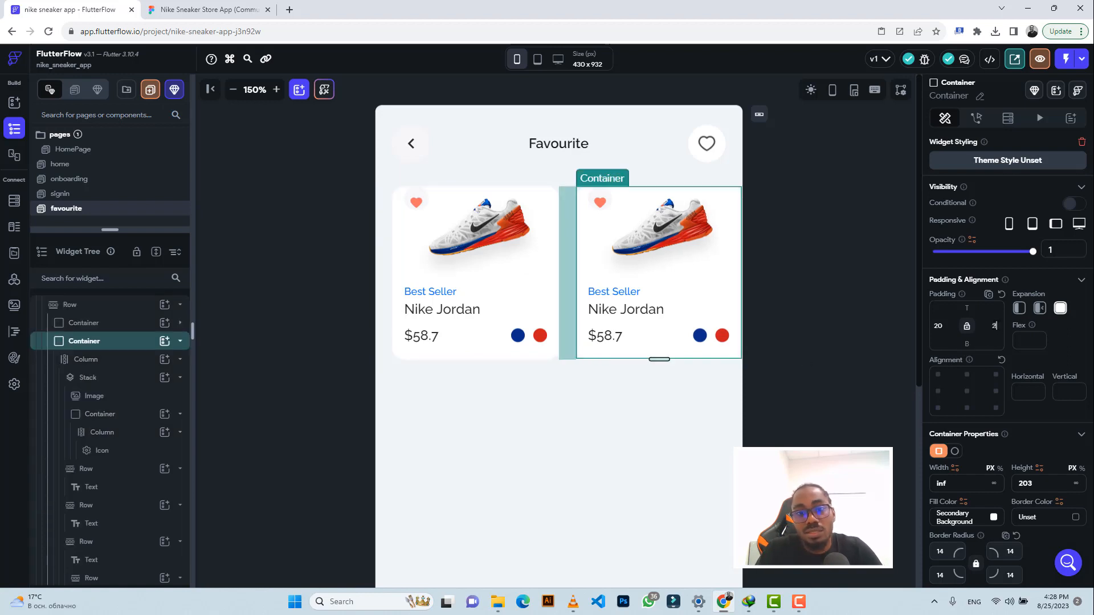
Duplicate the whole row of two product cards to create a second row beneath it
{"action": "left_click", "coordinate": [567, 273]}
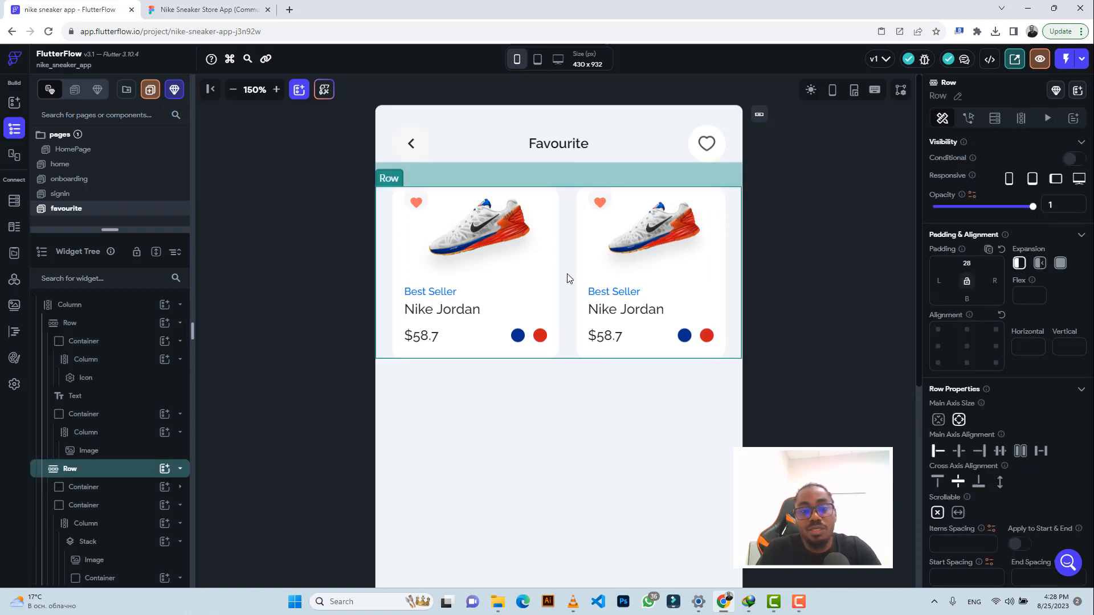
{"action": "key", "text": "ctrl+d"}
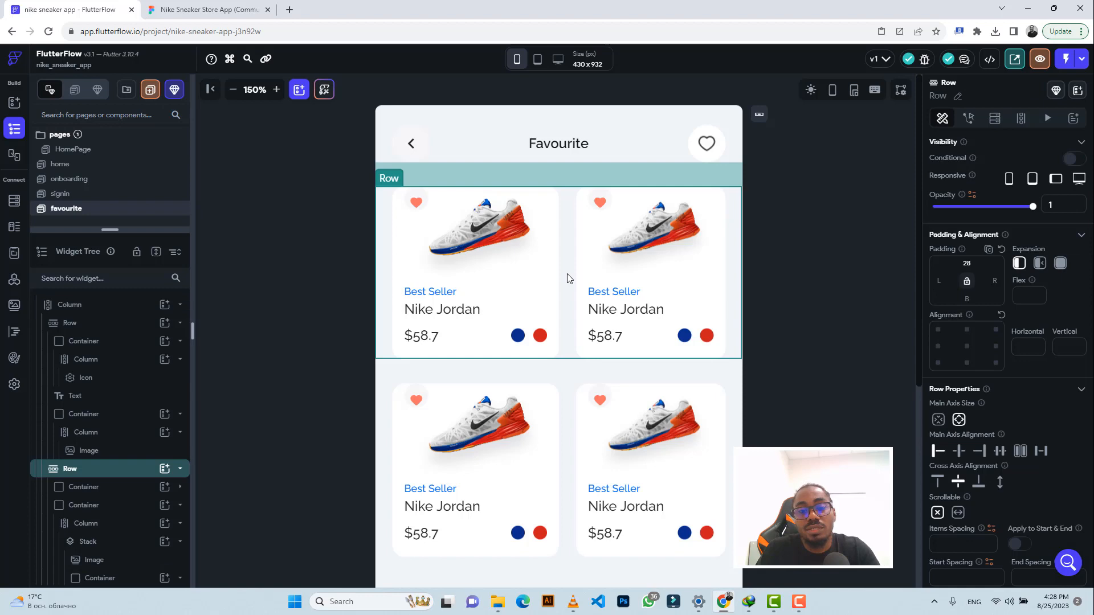
{"action": "scroll", "coordinate": [566, 273], "scroll_direction": "down", "scroll_amount": 3}
{"action": "scroll", "coordinate": [566, 273], "scroll_direction": "down", "scroll_amount": 1}
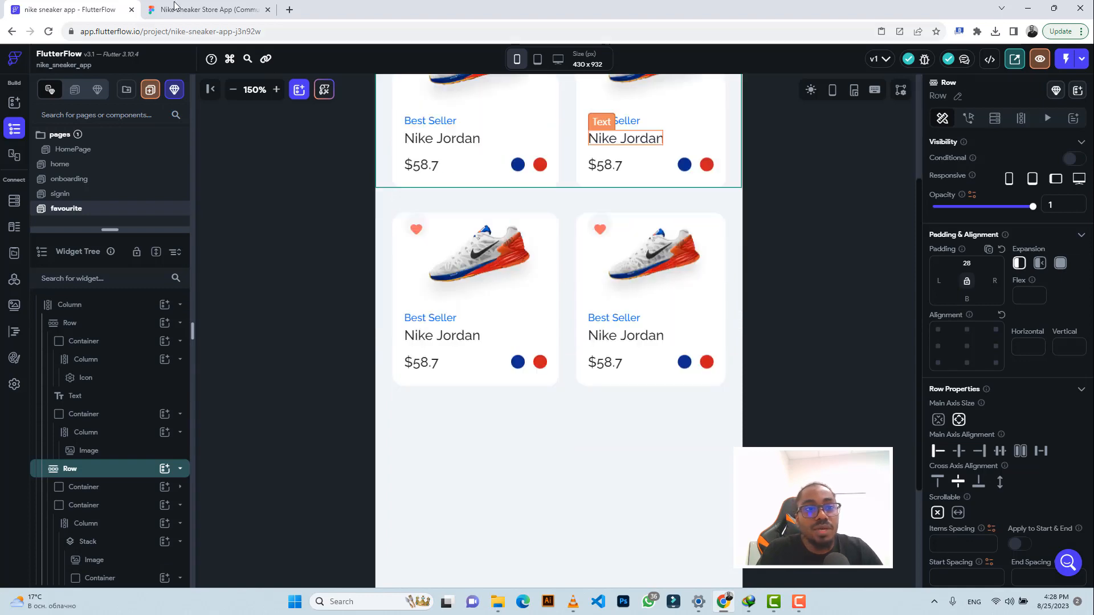
Check the layout below the product cards in Figma, and wrap the favourite page's main column in a Stack in FlutterFlow
{"action": "left_click", "coordinate": [205, 10]}
{"action": "scroll", "coordinate": [489, 322], "scroll_direction": "down", "scroll_amount": 5}
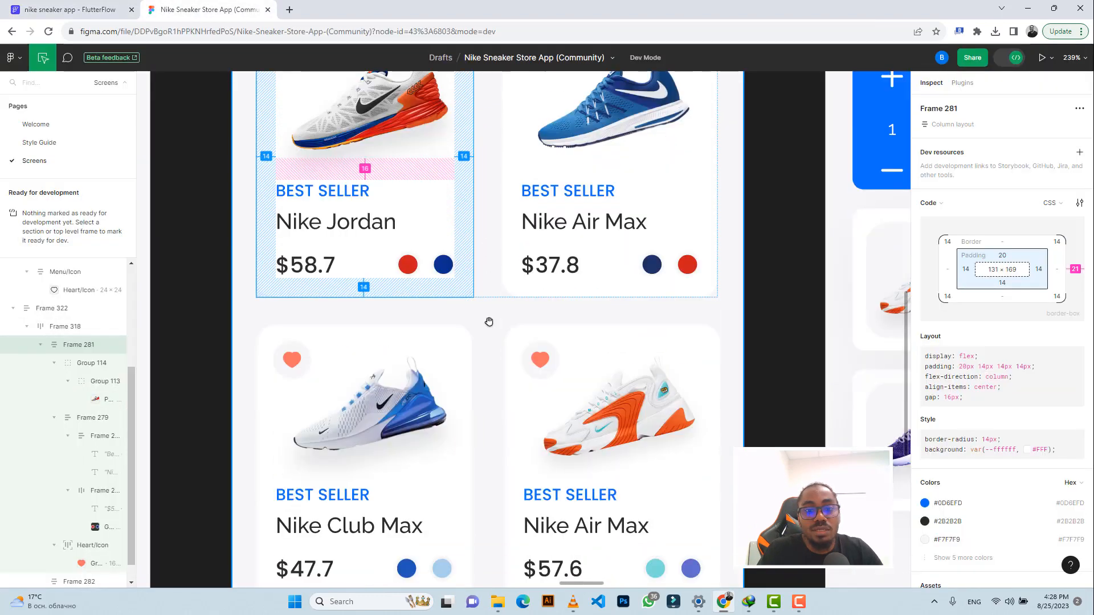
{"action": "scroll", "coordinate": [489, 322], "scroll_direction": "down", "scroll_amount": 3}
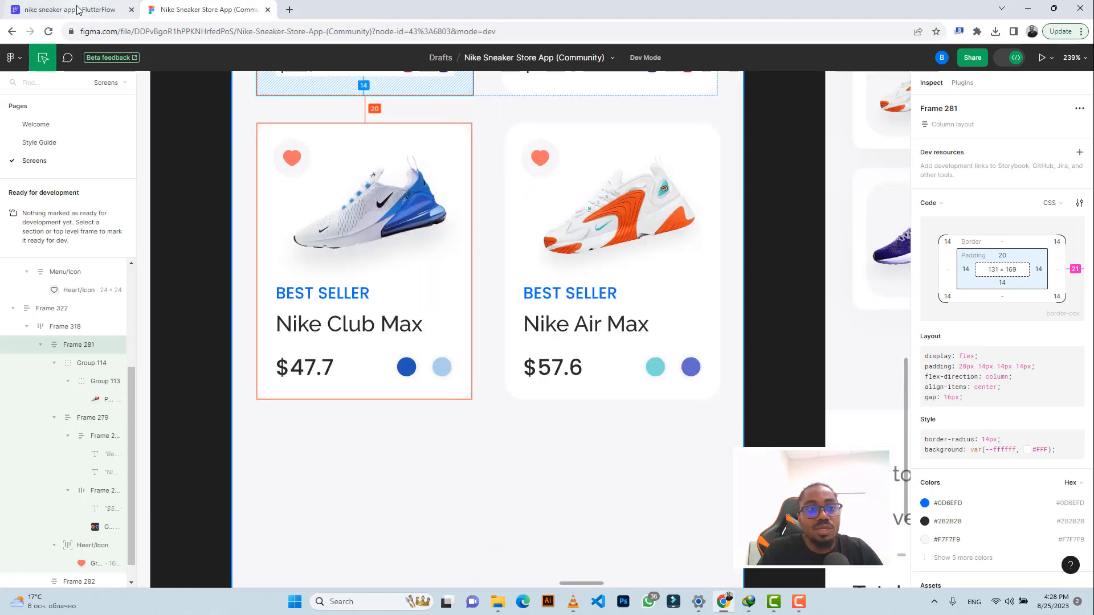
{"action": "key", "text": "ctrl+Tab"}
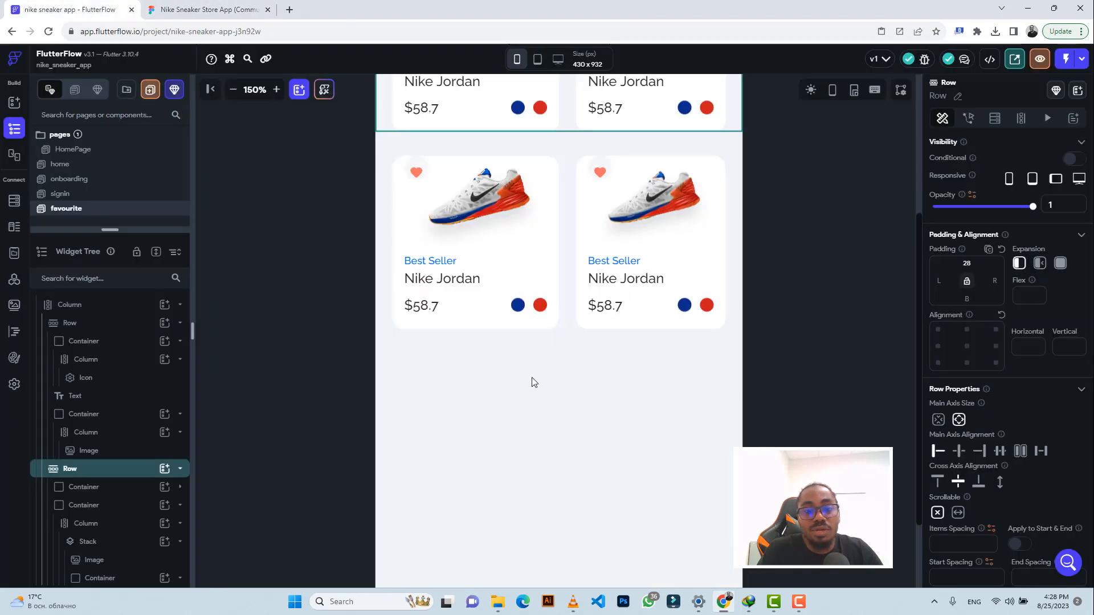
{"action": "scroll", "coordinate": [528, 382], "scroll_direction": "down", "scroll_amount": 2}
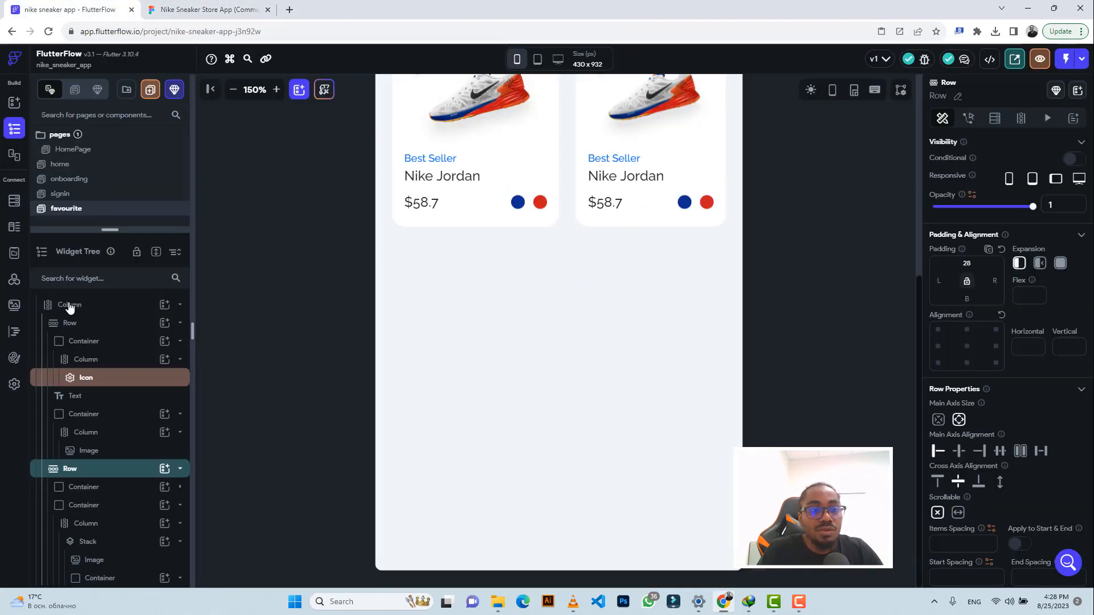
{"action": "scroll", "coordinate": [80, 325], "scroll_direction": "up", "scroll_amount": 1}
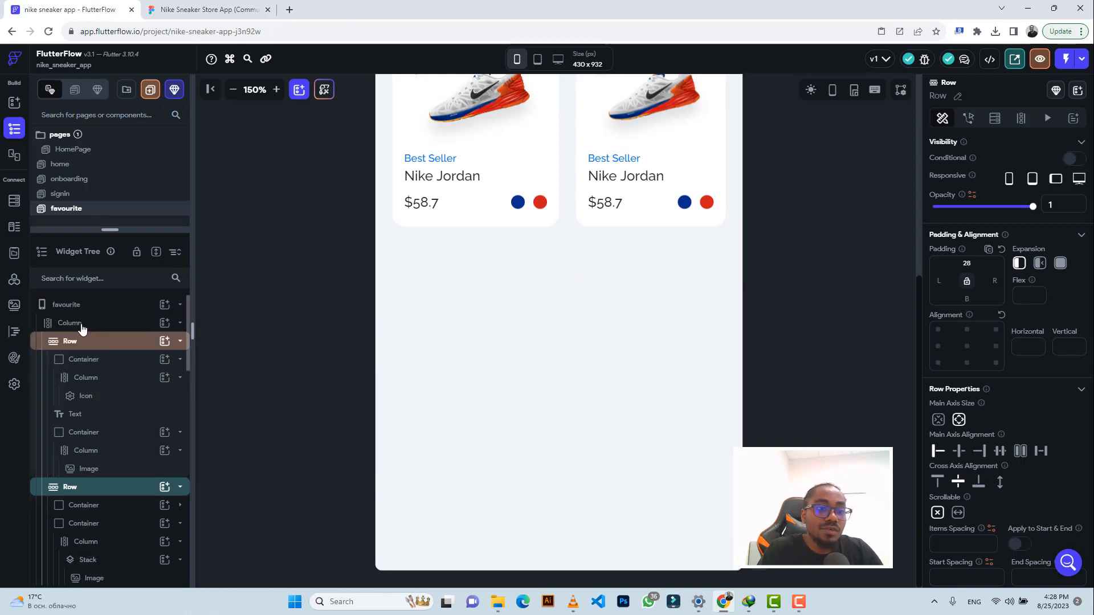
{"action": "left_click", "coordinate": [82, 328]}
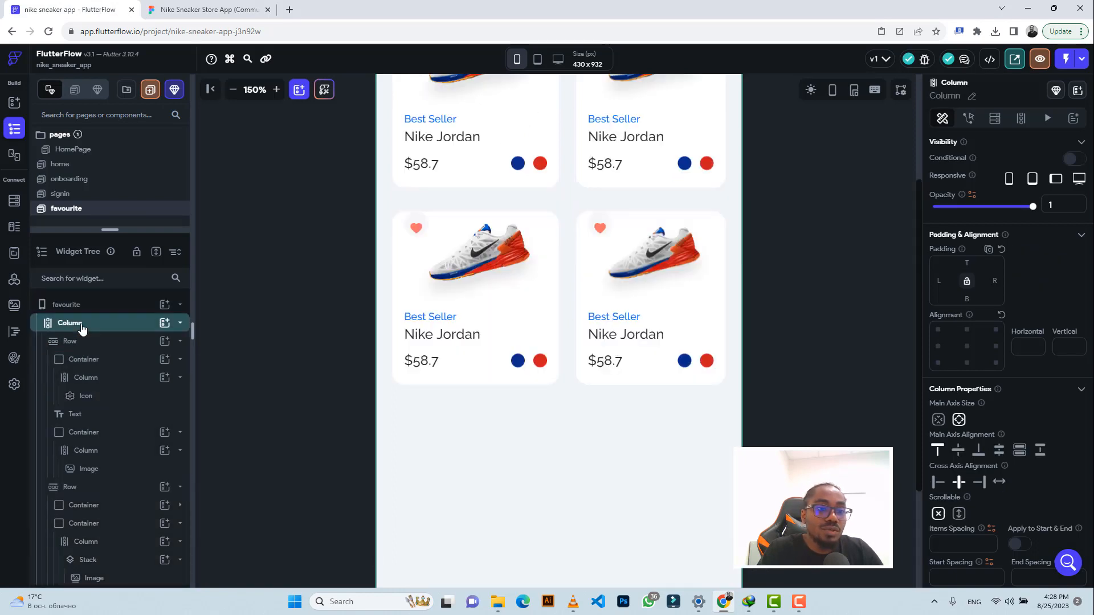
{"action": "left_click", "coordinate": [83, 329]}
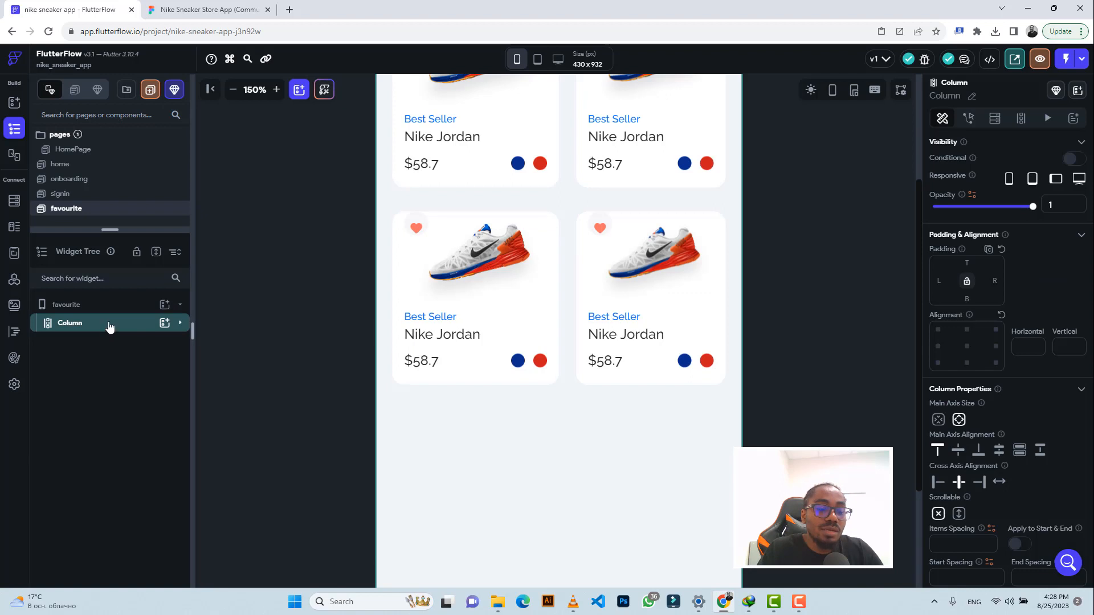
{"action": "right_click", "coordinate": [110, 326]}
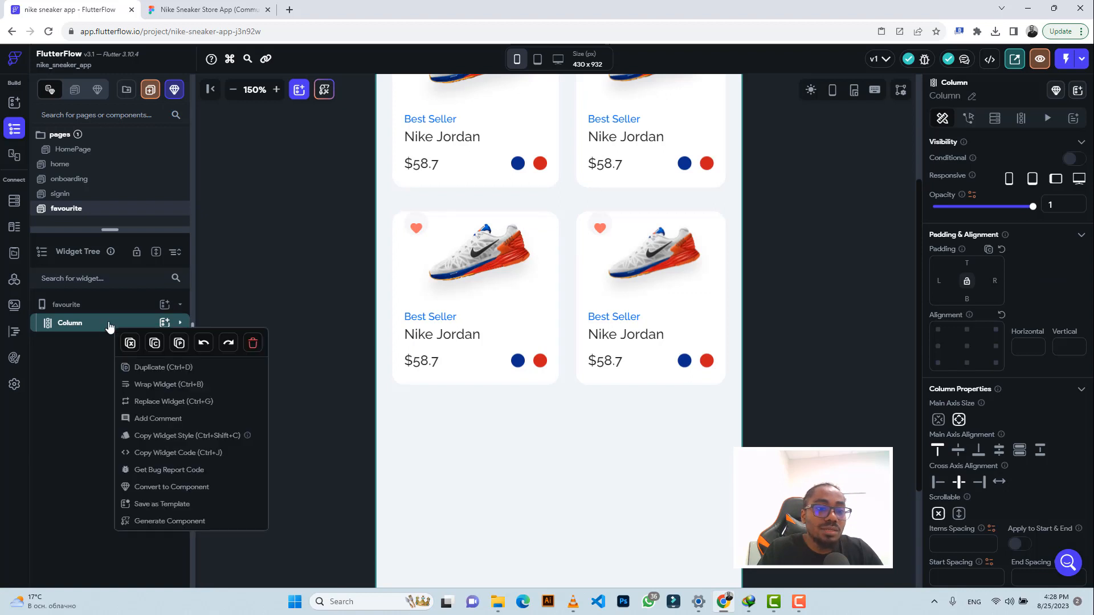
{"action": "left_click", "coordinate": [162, 390]}
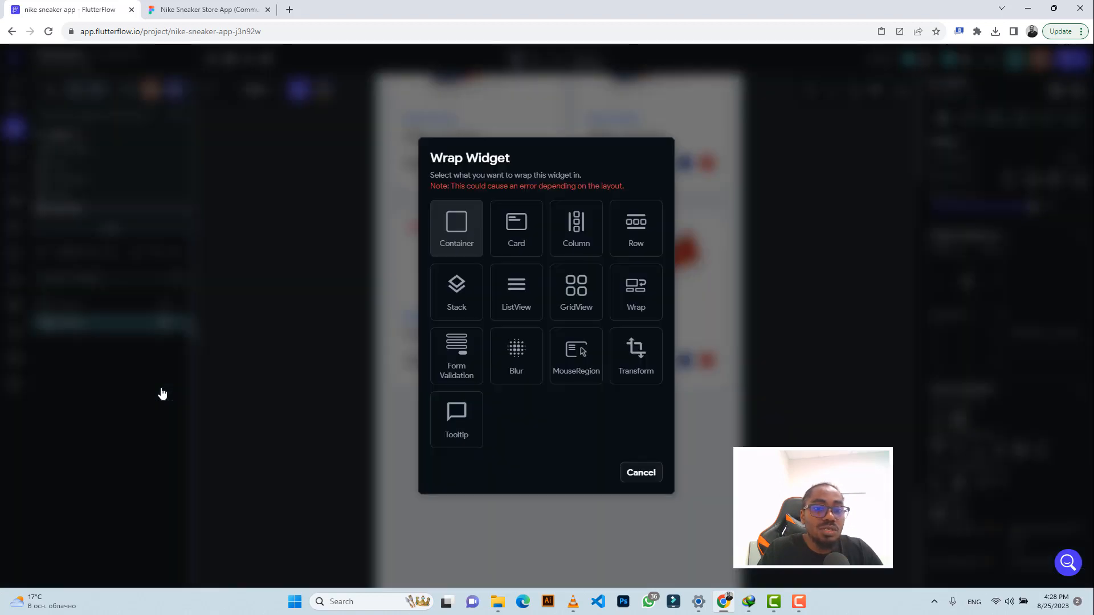
{"action": "left_click", "coordinate": [456, 299]}
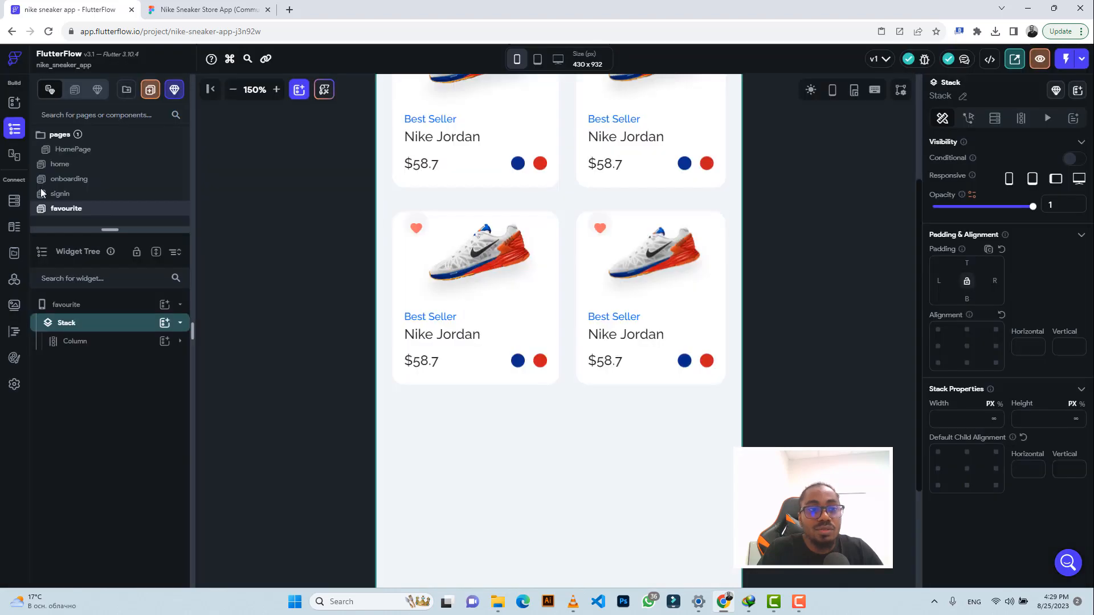
Copy the bottom navigation bar container from the home page's Stack and paste it into the favourite page's Stack
{"action": "left_click", "coordinate": [66, 166]}
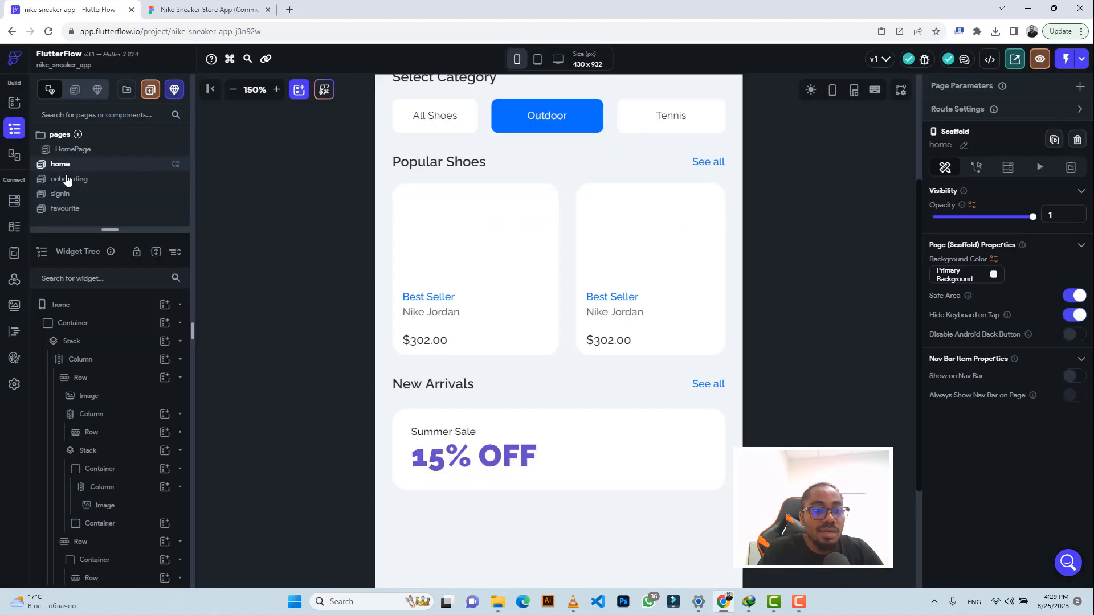
{"action": "left_click", "coordinate": [80, 359]}
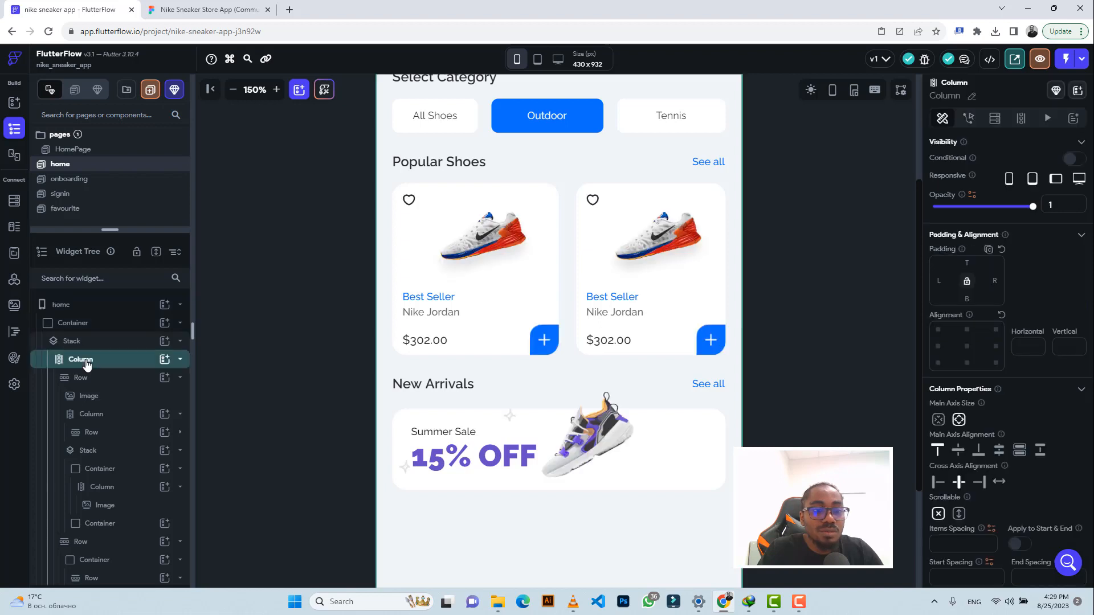
{"action": "left_click", "coordinate": [85, 361]}
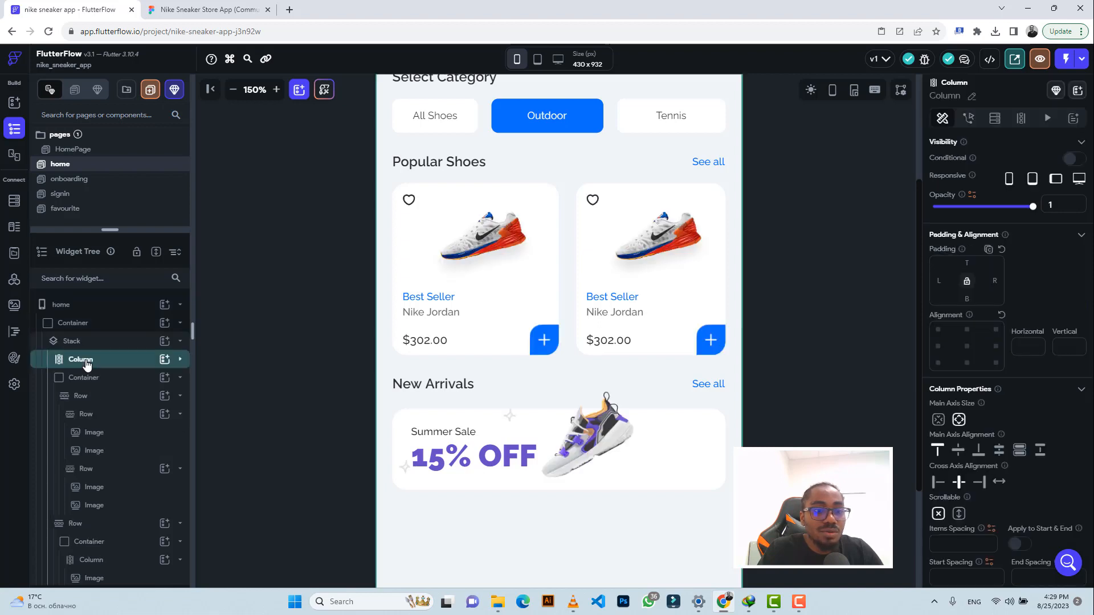
{"action": "left_click", "coordinate": [152, 377]}
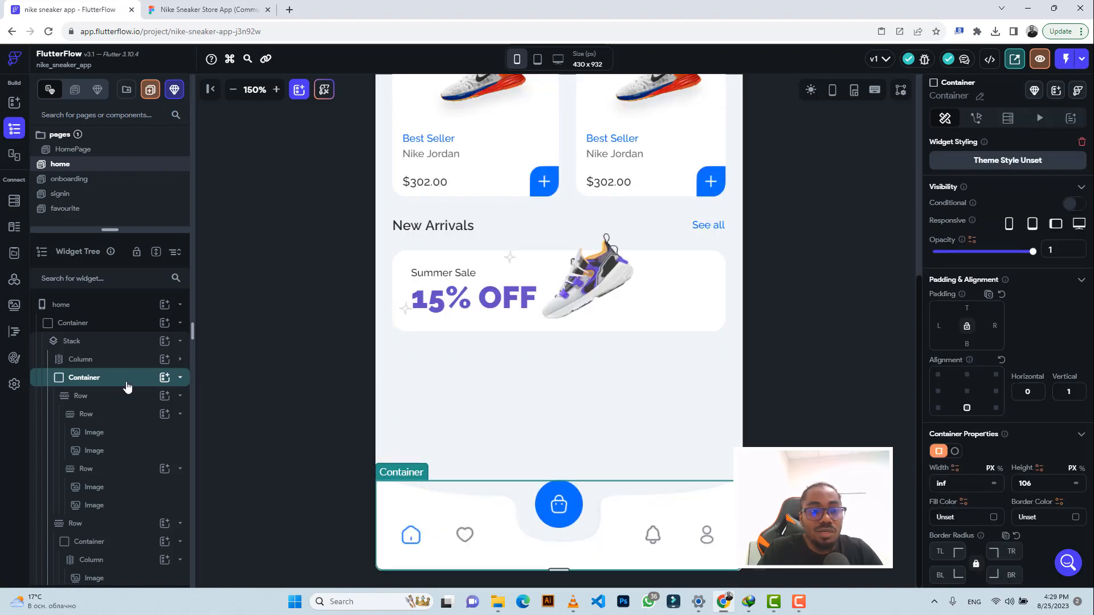
{"action": "key", "text": "ctrl+c"}
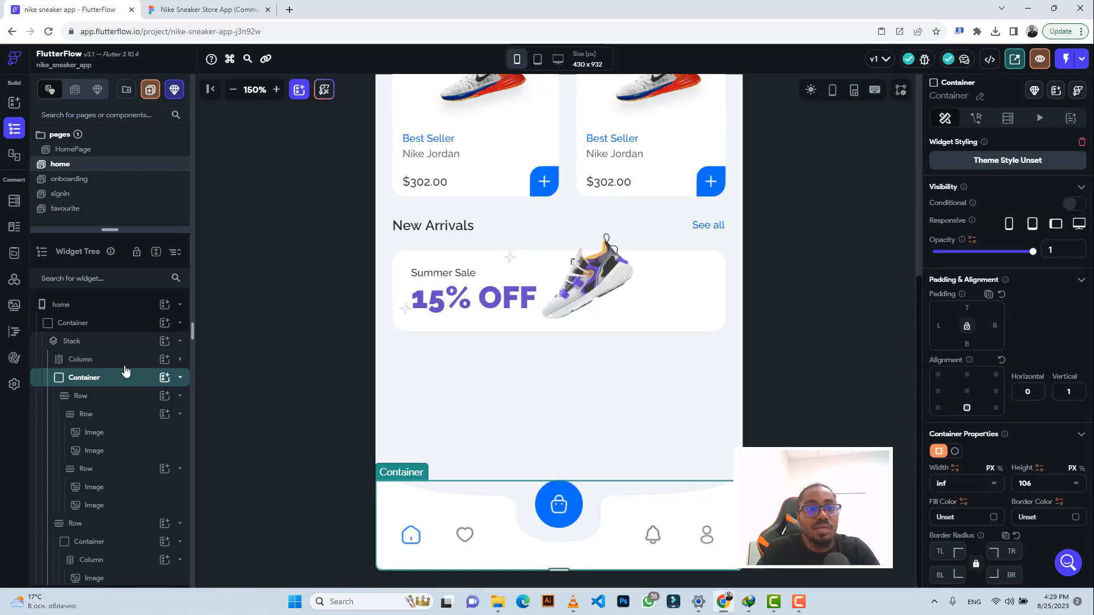
{"action": "left_click", "coordinate": [79, 211]}
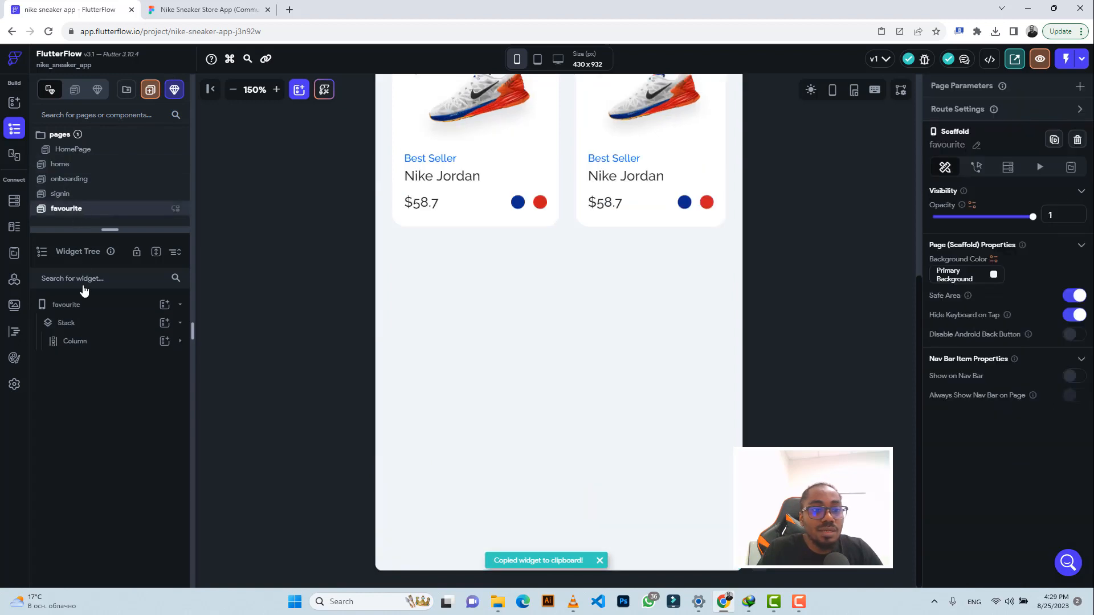
{"action": "left_click", "coordinate": [71, 324]}
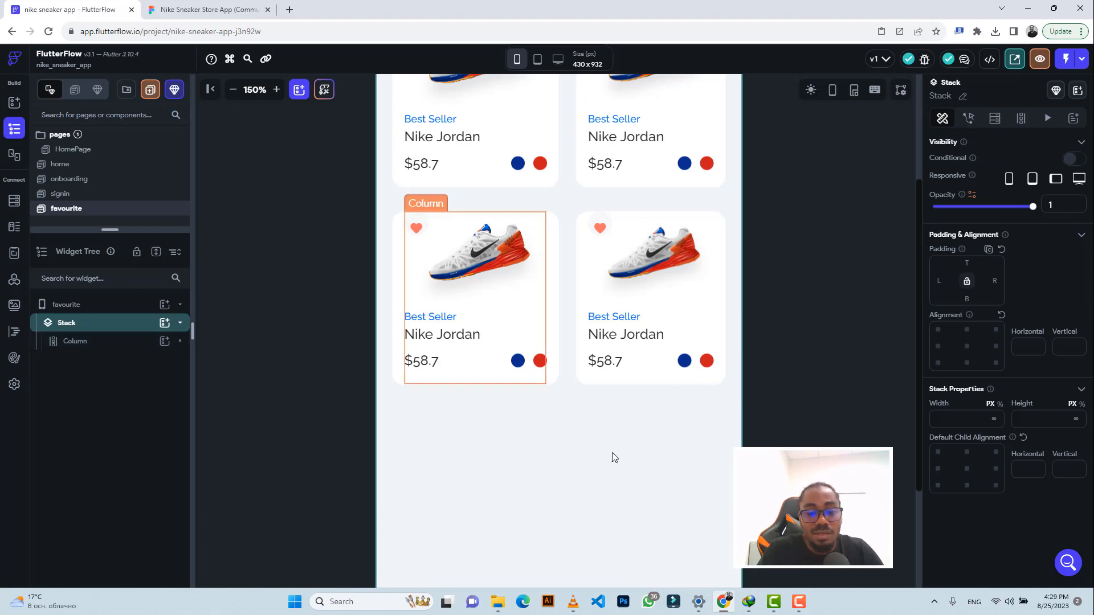
{"action": "scroll", "coordinate": [612, 453], "scroll_direction": "down", "scroll_amount": 3}
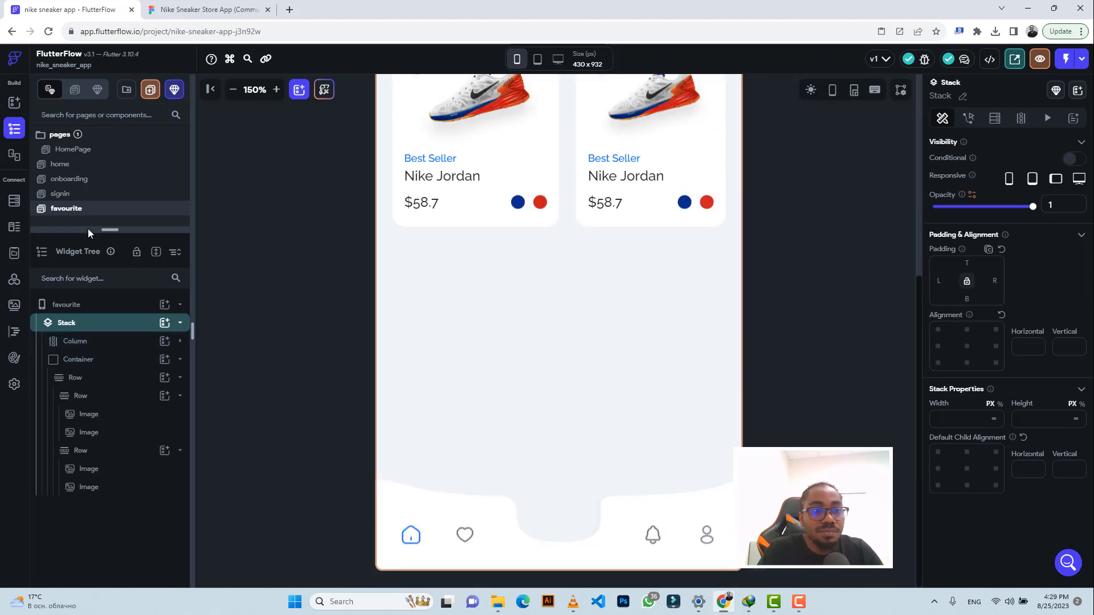
Copy the row holding the round blue bag button from the home page and paste it into the favourite page's Stack
{"action": "left_click", "coordinate": [66, 166]}
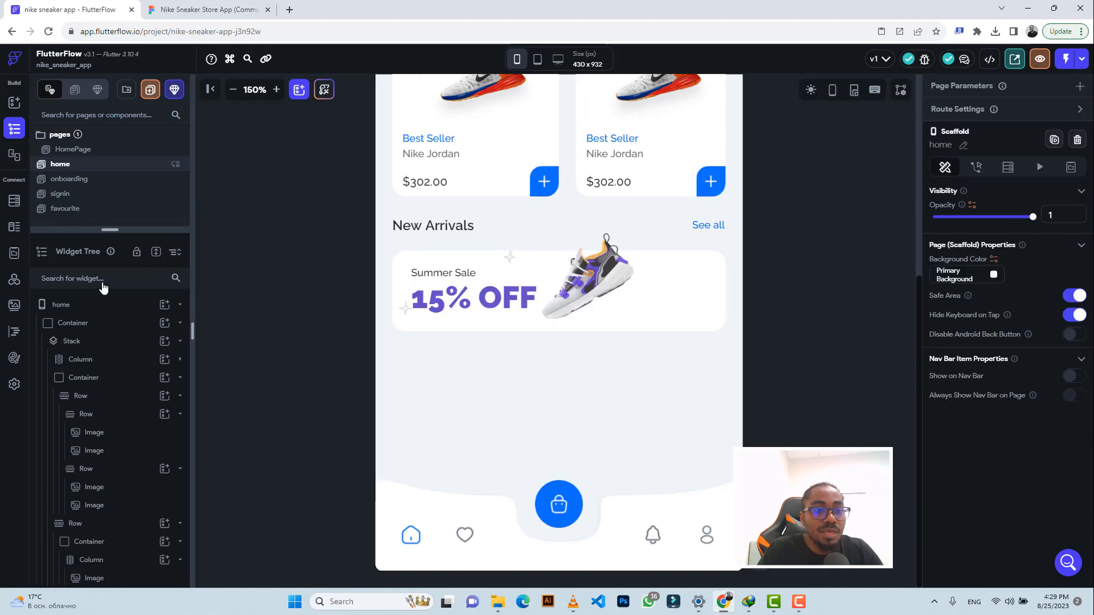
{"action": "left_click", "coordinate": [93, 385]}
{"action": "left_click", "coordinate": [93, 384]}
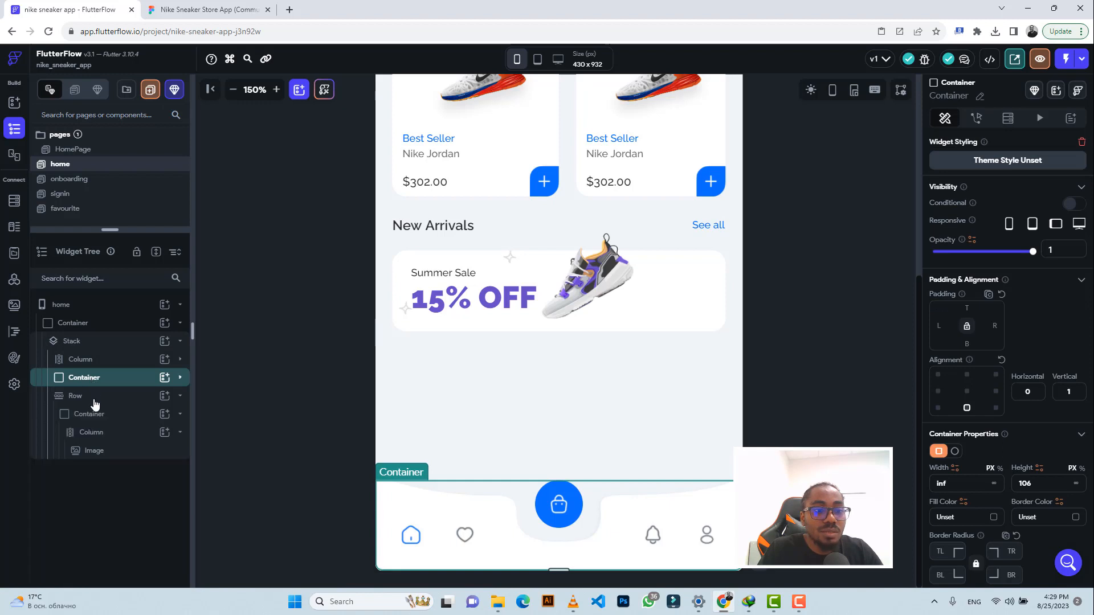
{"action": "left_click", "coordinate": [93, 402]}
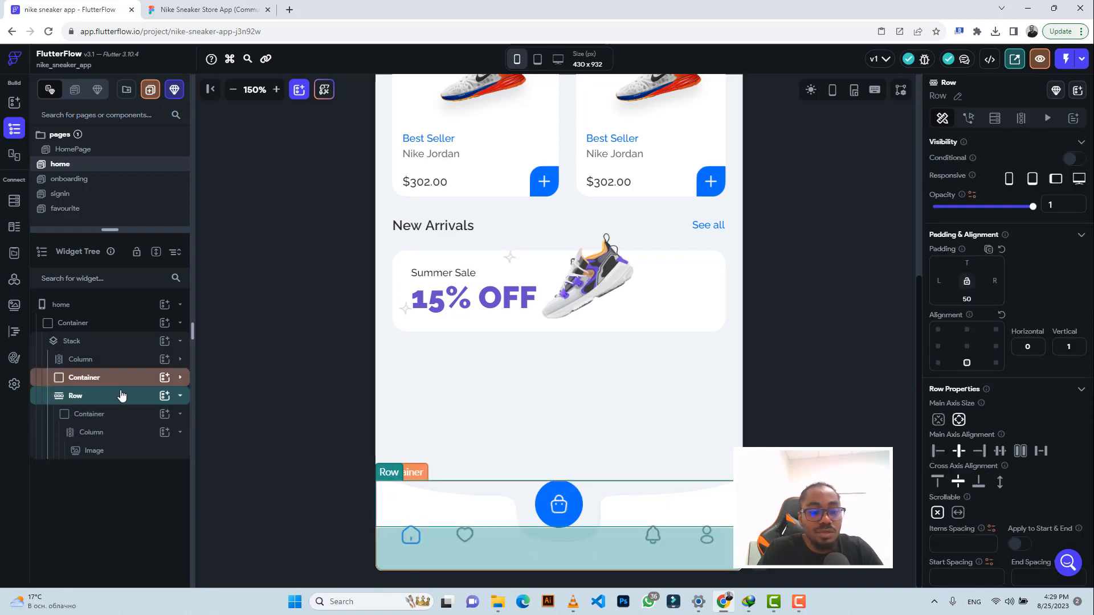
{"action": "key", "text": "ctrl+c"}
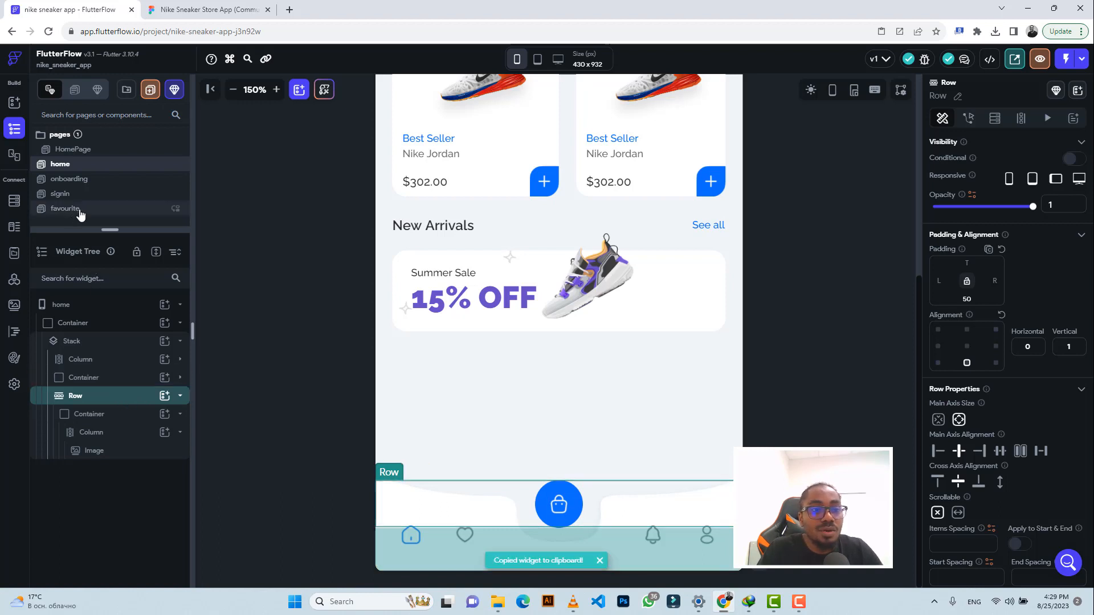
{"action": "left_click", "coordinate": [66, 208]}
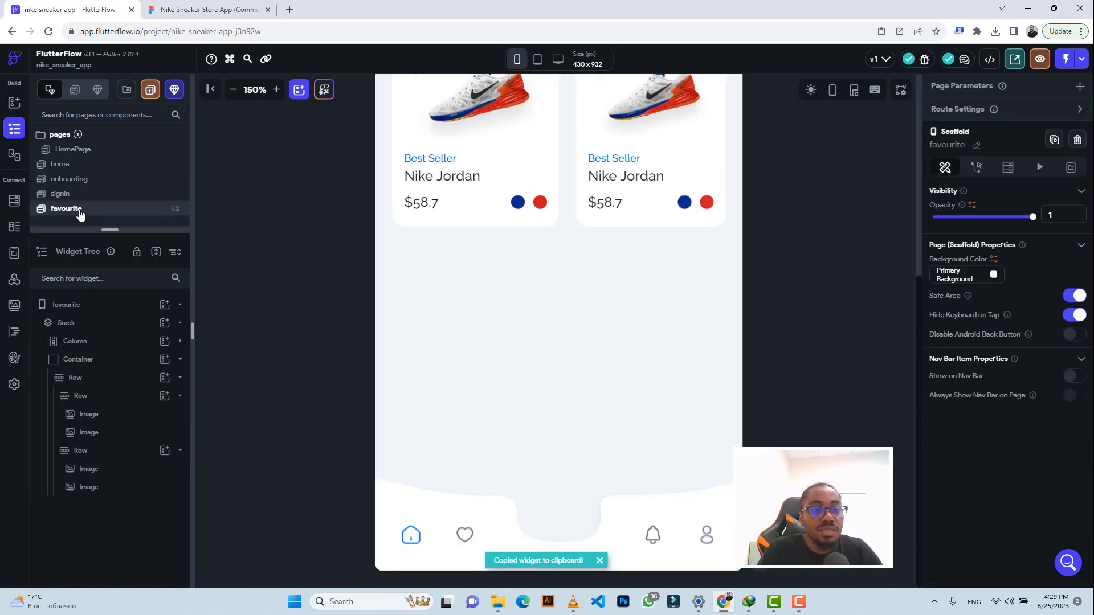
{"action": "left_click", "coordinate": [85, 329]}
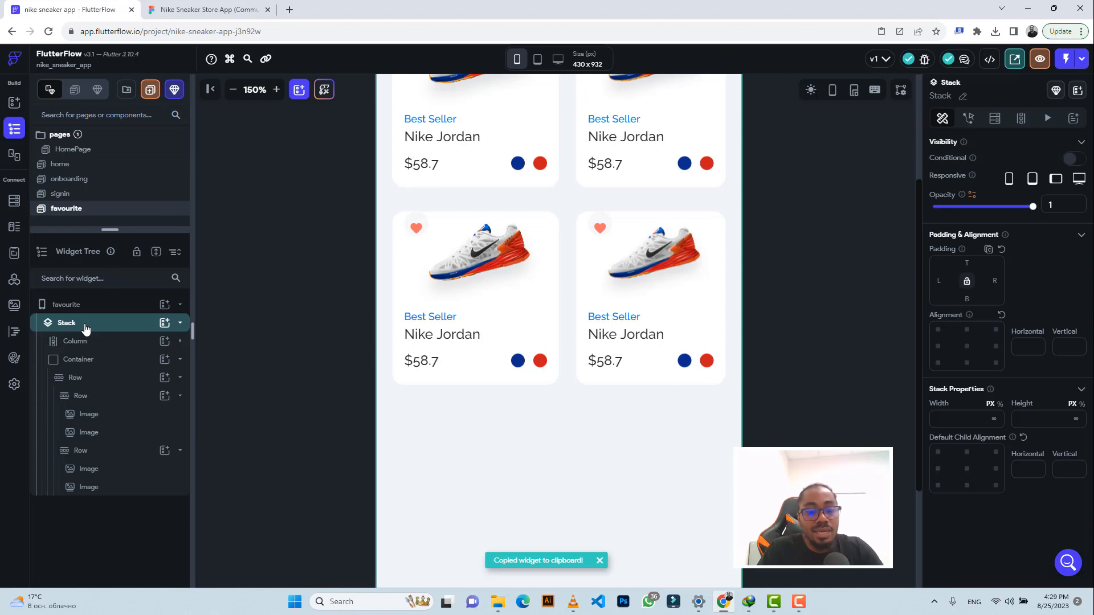
{"action": "key", "text": "ctrl+v"}
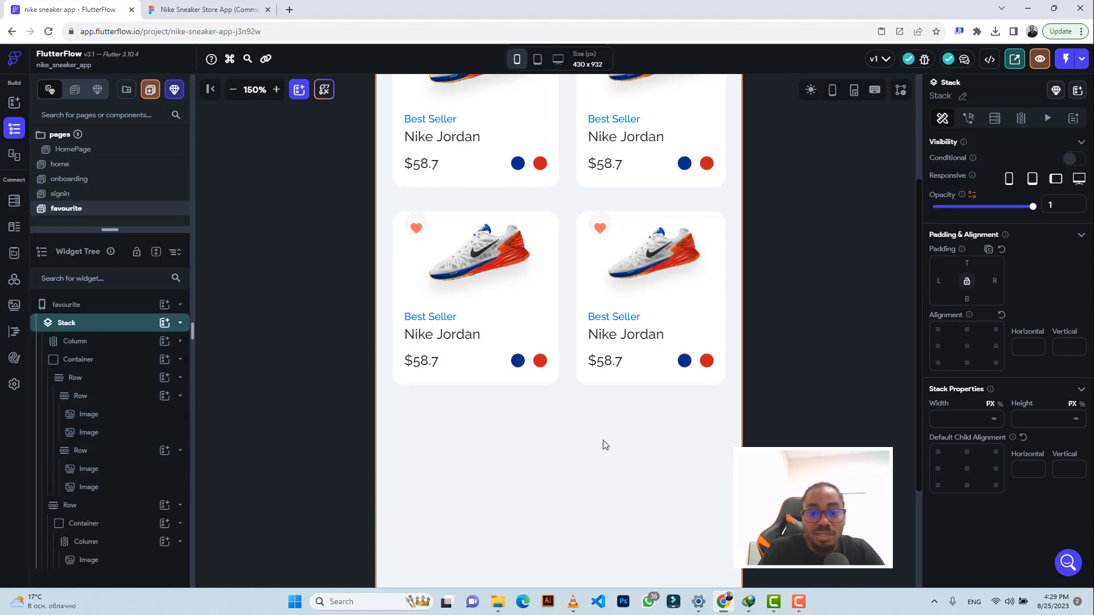
{"action": "scroll", "coordinate": [606, 445], "scroll_direction": "down", "scroll_amount": 3}
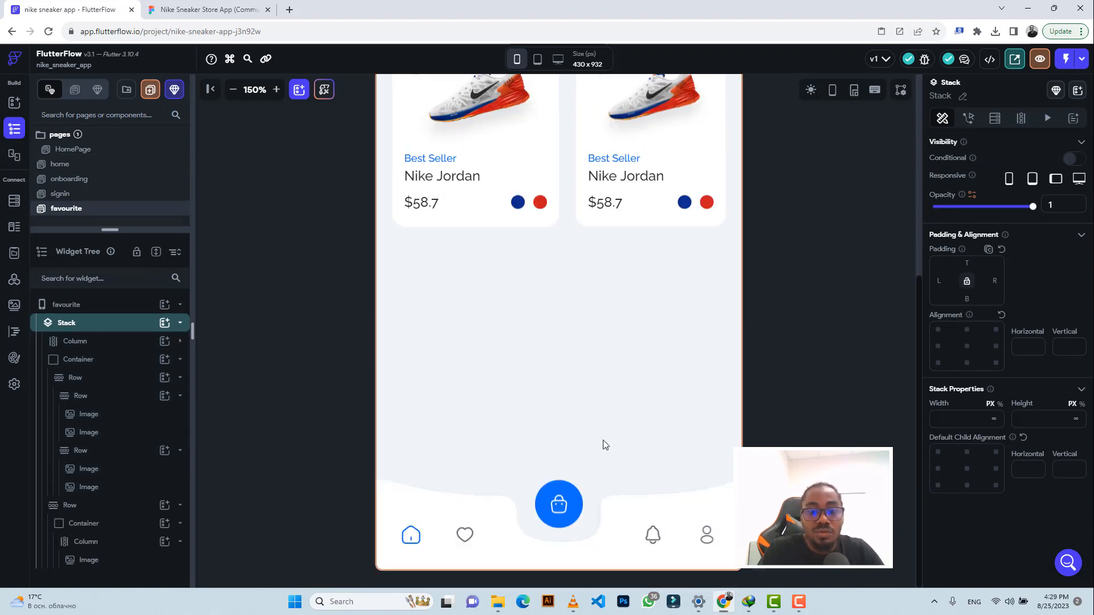
View the whole favourite page at 90% zoom and compare it with the Favourite and My Cart screens in Figma
{"action": "left_click", "coordinate": [234, 90]}
{"action": "left_click", "coordinate": [234, 90]}
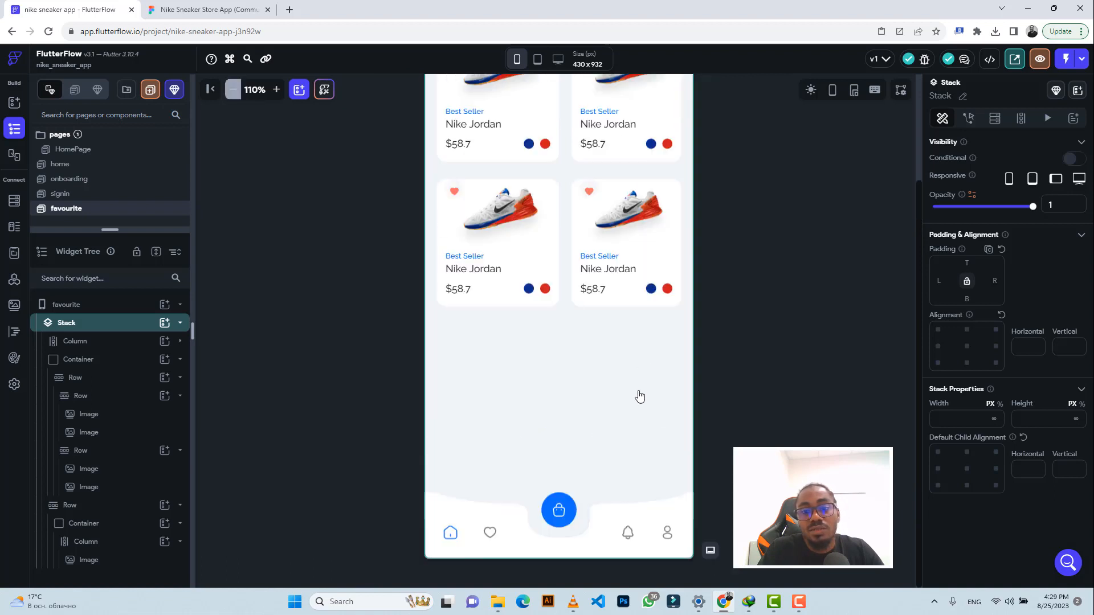
{"action": "left_click", "coordinate": [233, 90]}
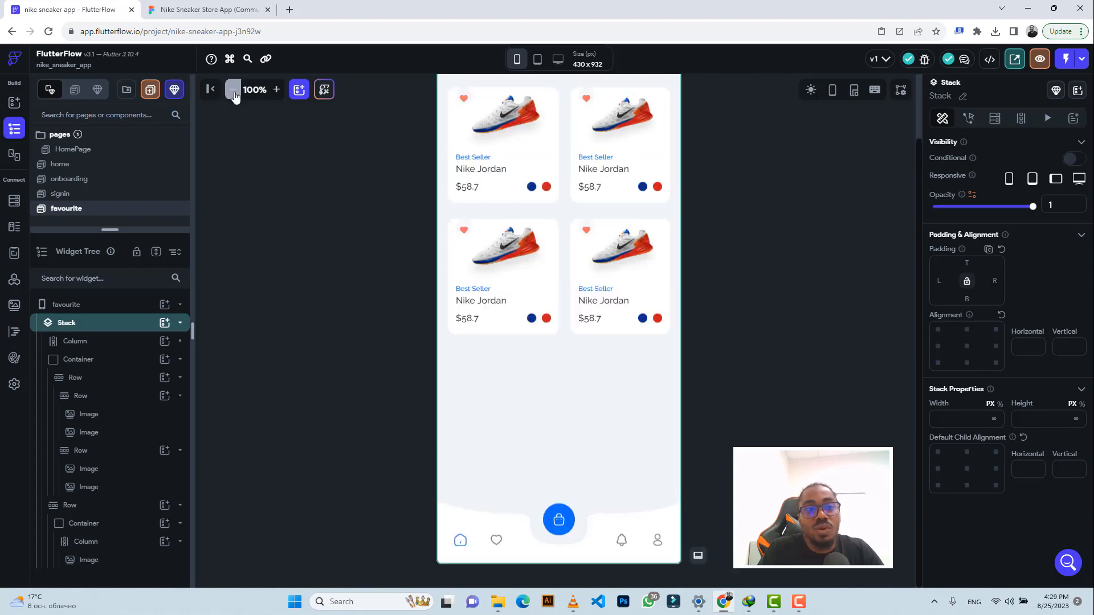
{"action": "left_click", "coordinate": [233, 90]}
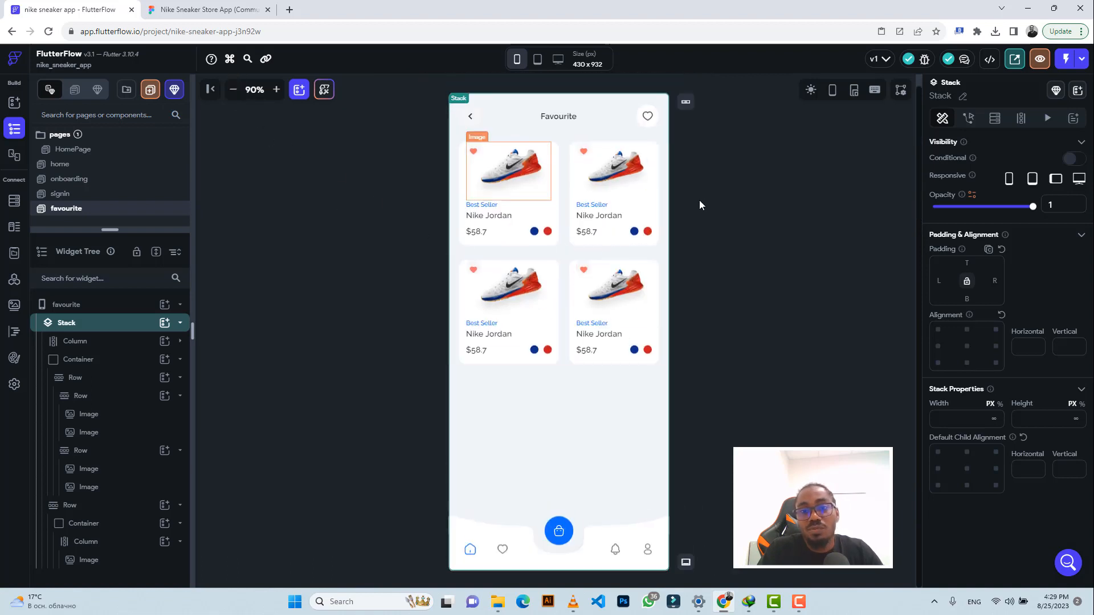
{"action": "left_click", "coordinate": [211, 8]}
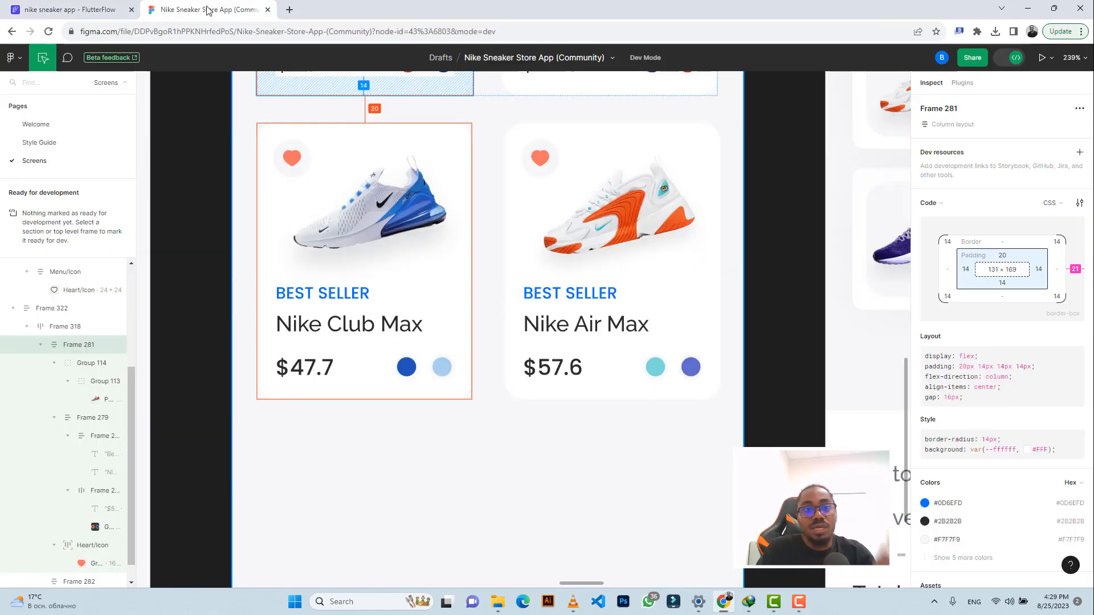
{"action": "scroll", "coordinate": [513, 261], "scroll_direction": "down", "scroll_amount": 5}
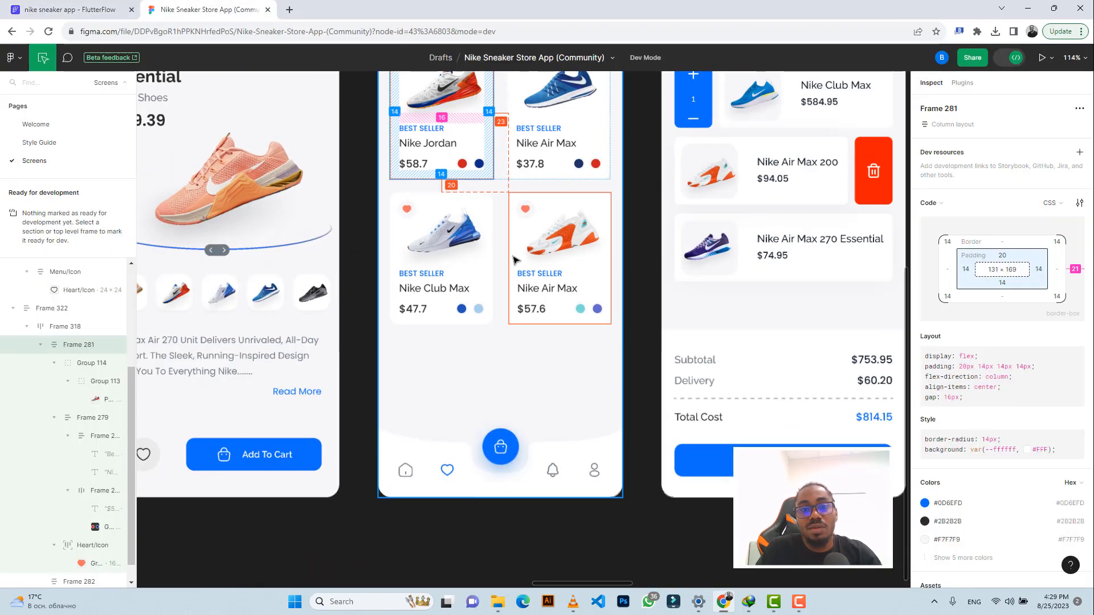
{"action": "scroll", "coordinate": [516, 245], "scroll_direction": "up", "scroll_amount": 2}
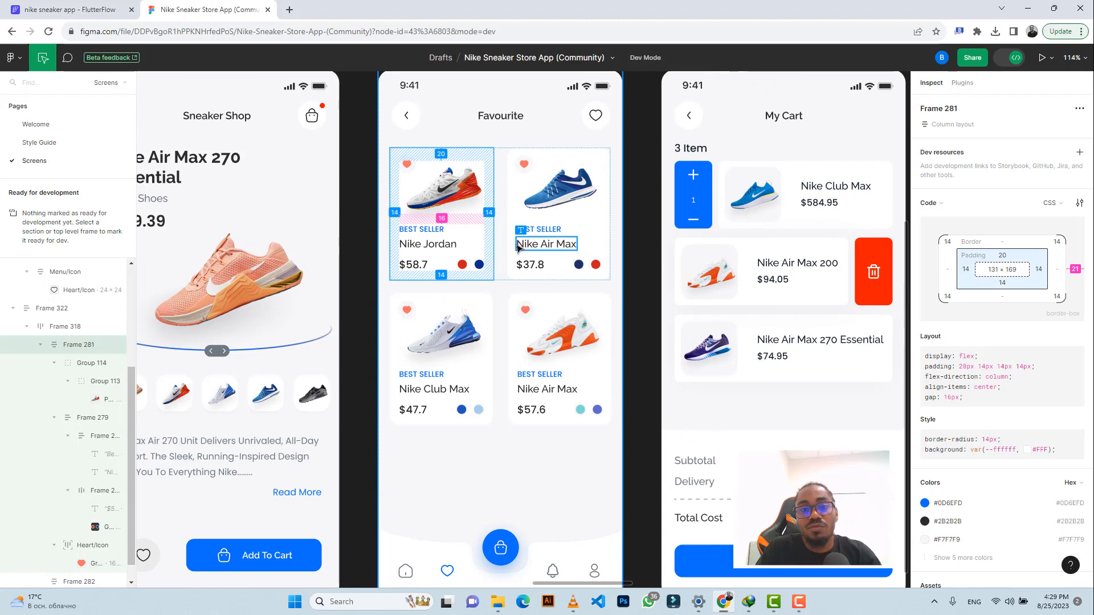
{"action": "scroll", "coordinate": [516, 246], "scroll_direction": "right", "scroll_amount": 3}
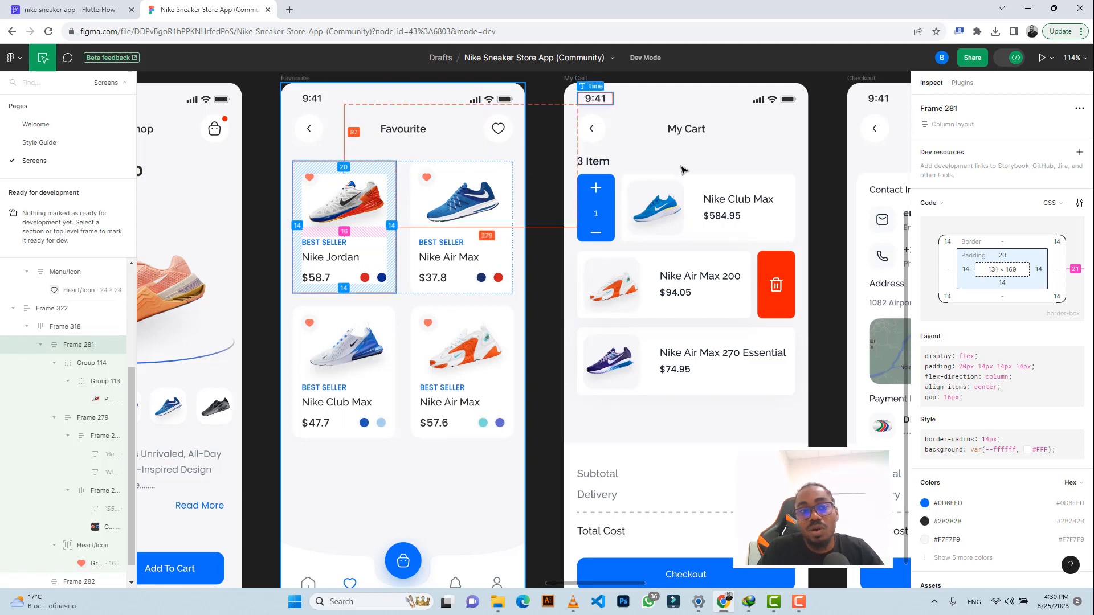
{"action": "left_click", "coordinate": [72, 11]}
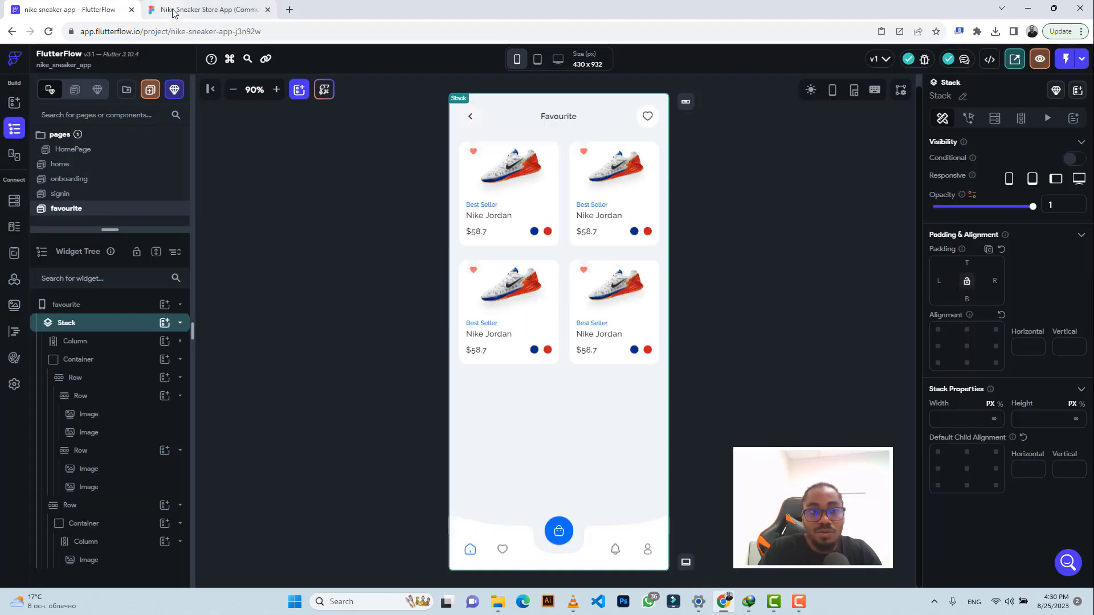
{"action": "mouse_move", "coordinate": [176, 11]}
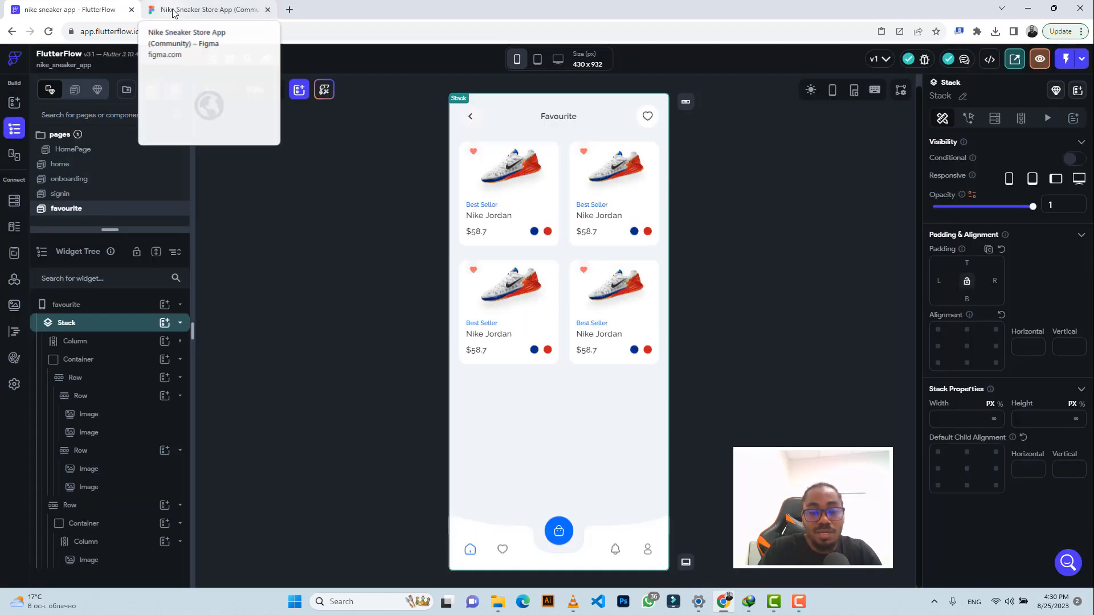